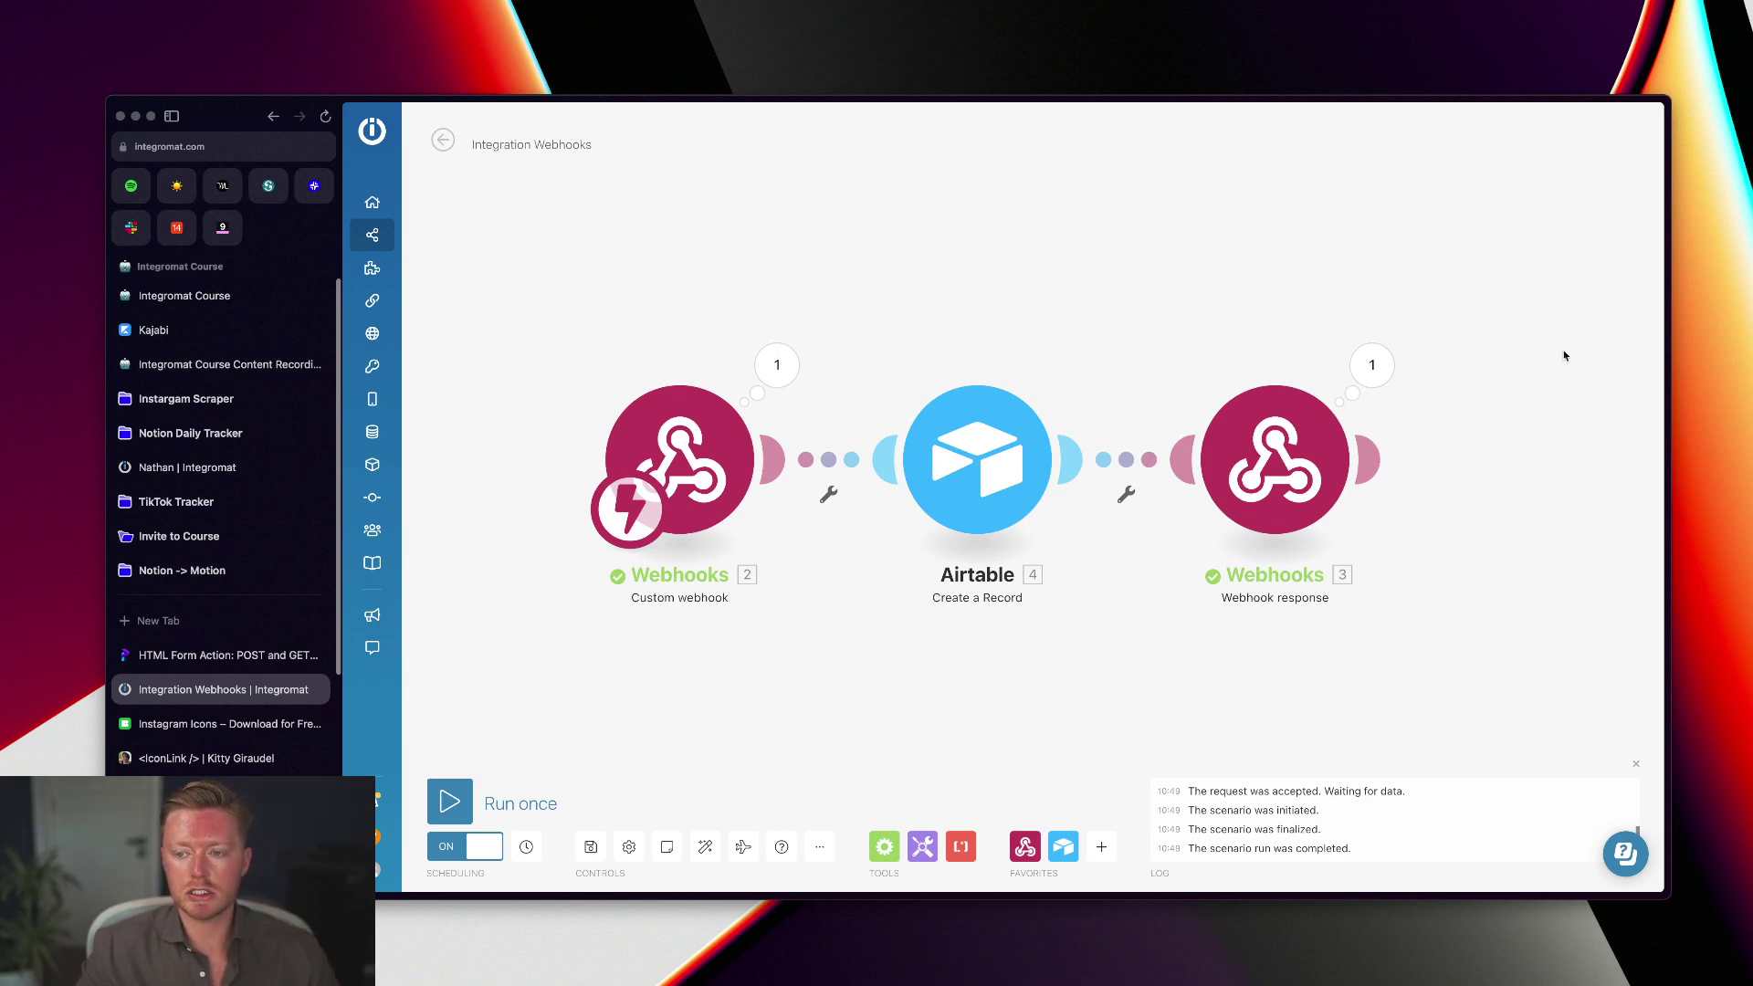
- Copy the scenario page's URL, then capture a region of the canvas and discard the screenshot
mouse_move(1671, 290)
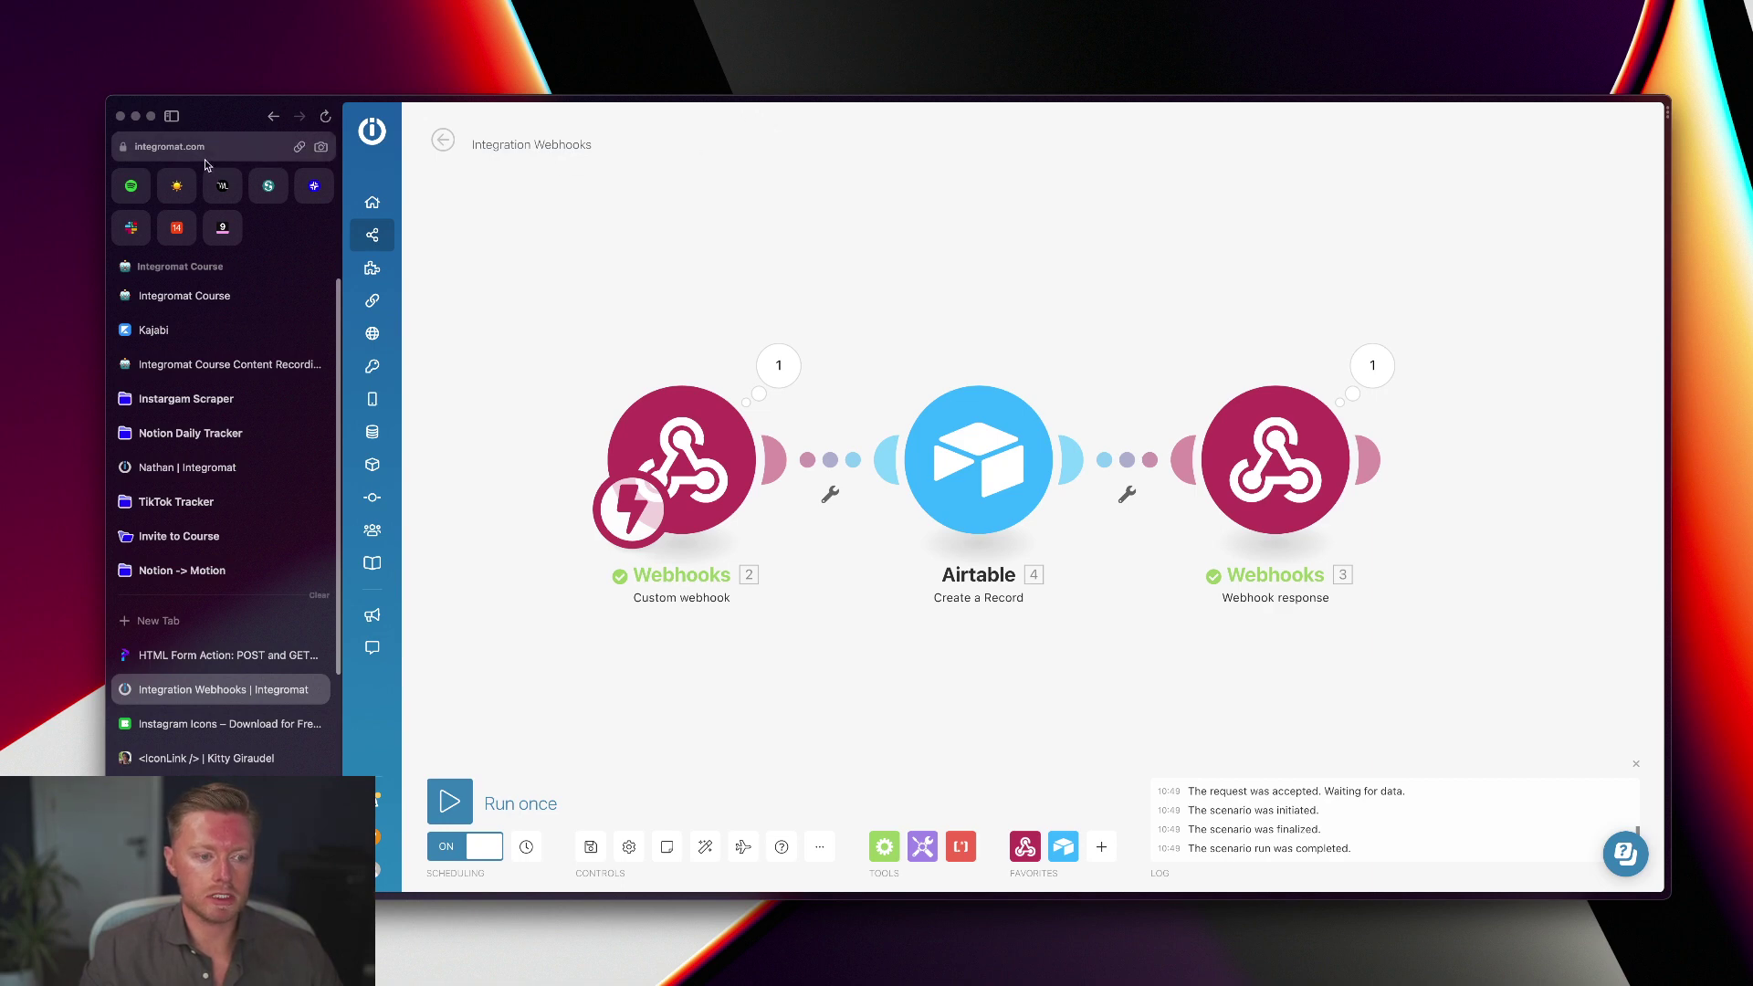
click(299, 147)
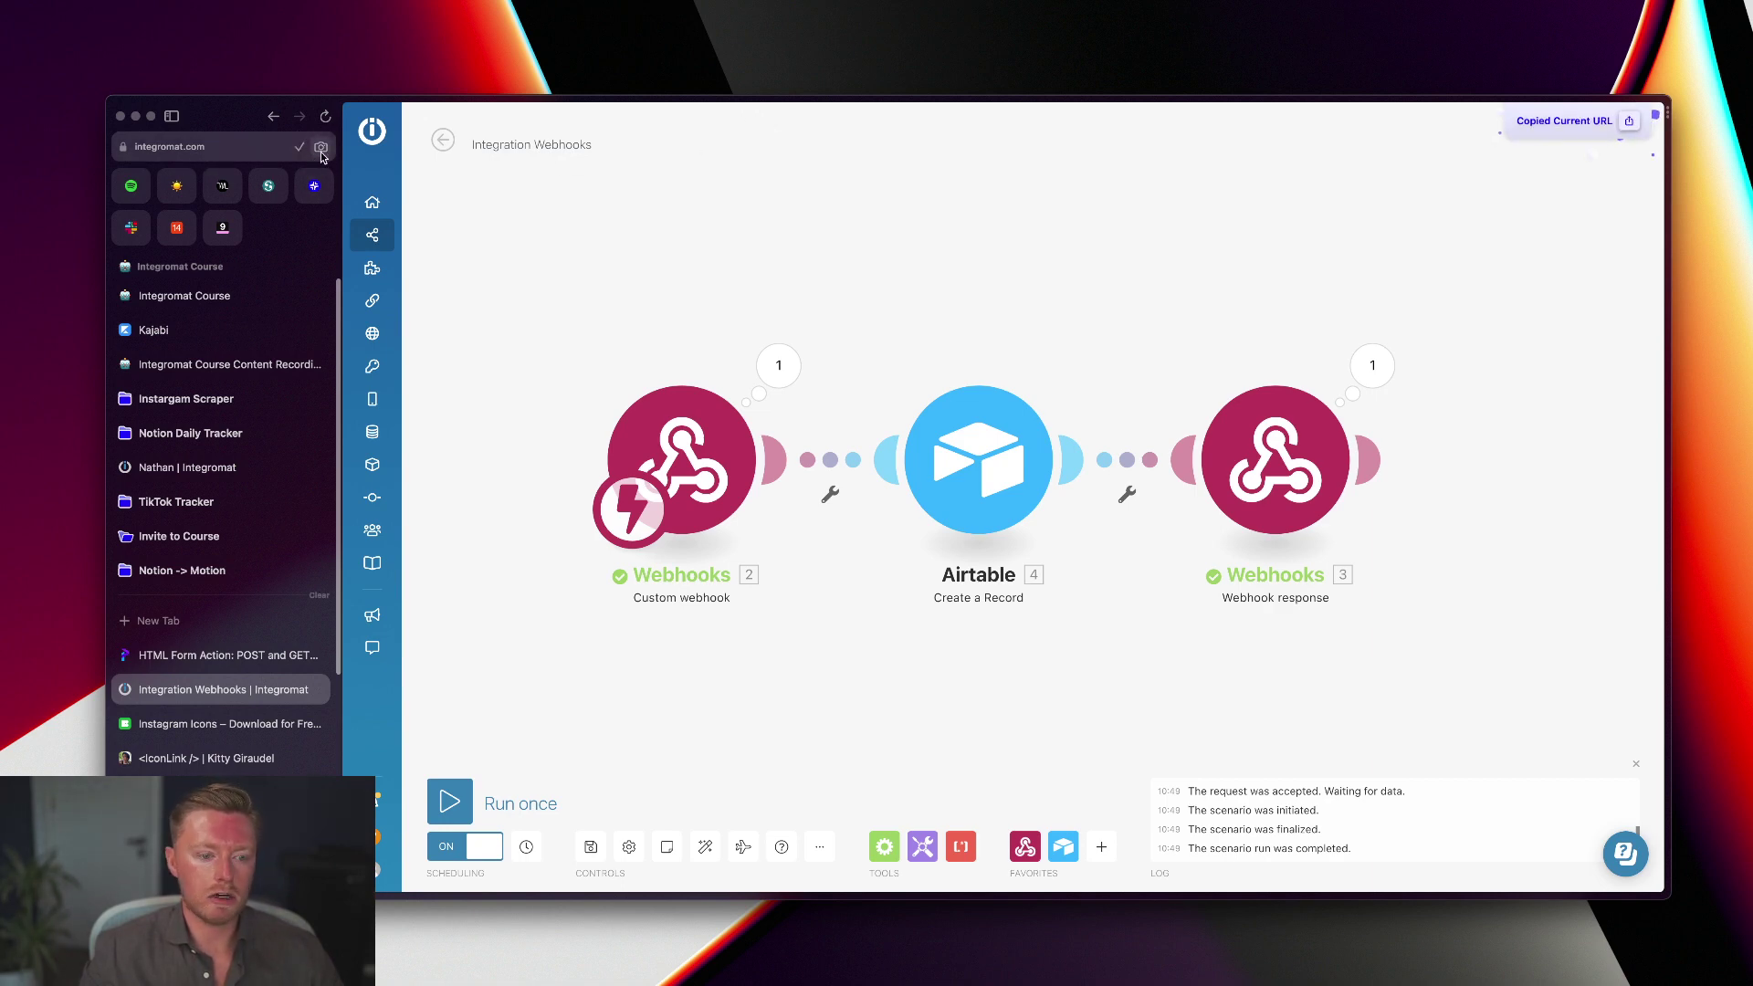
click(320, 148)
drag(564, 265, 1525, 715)
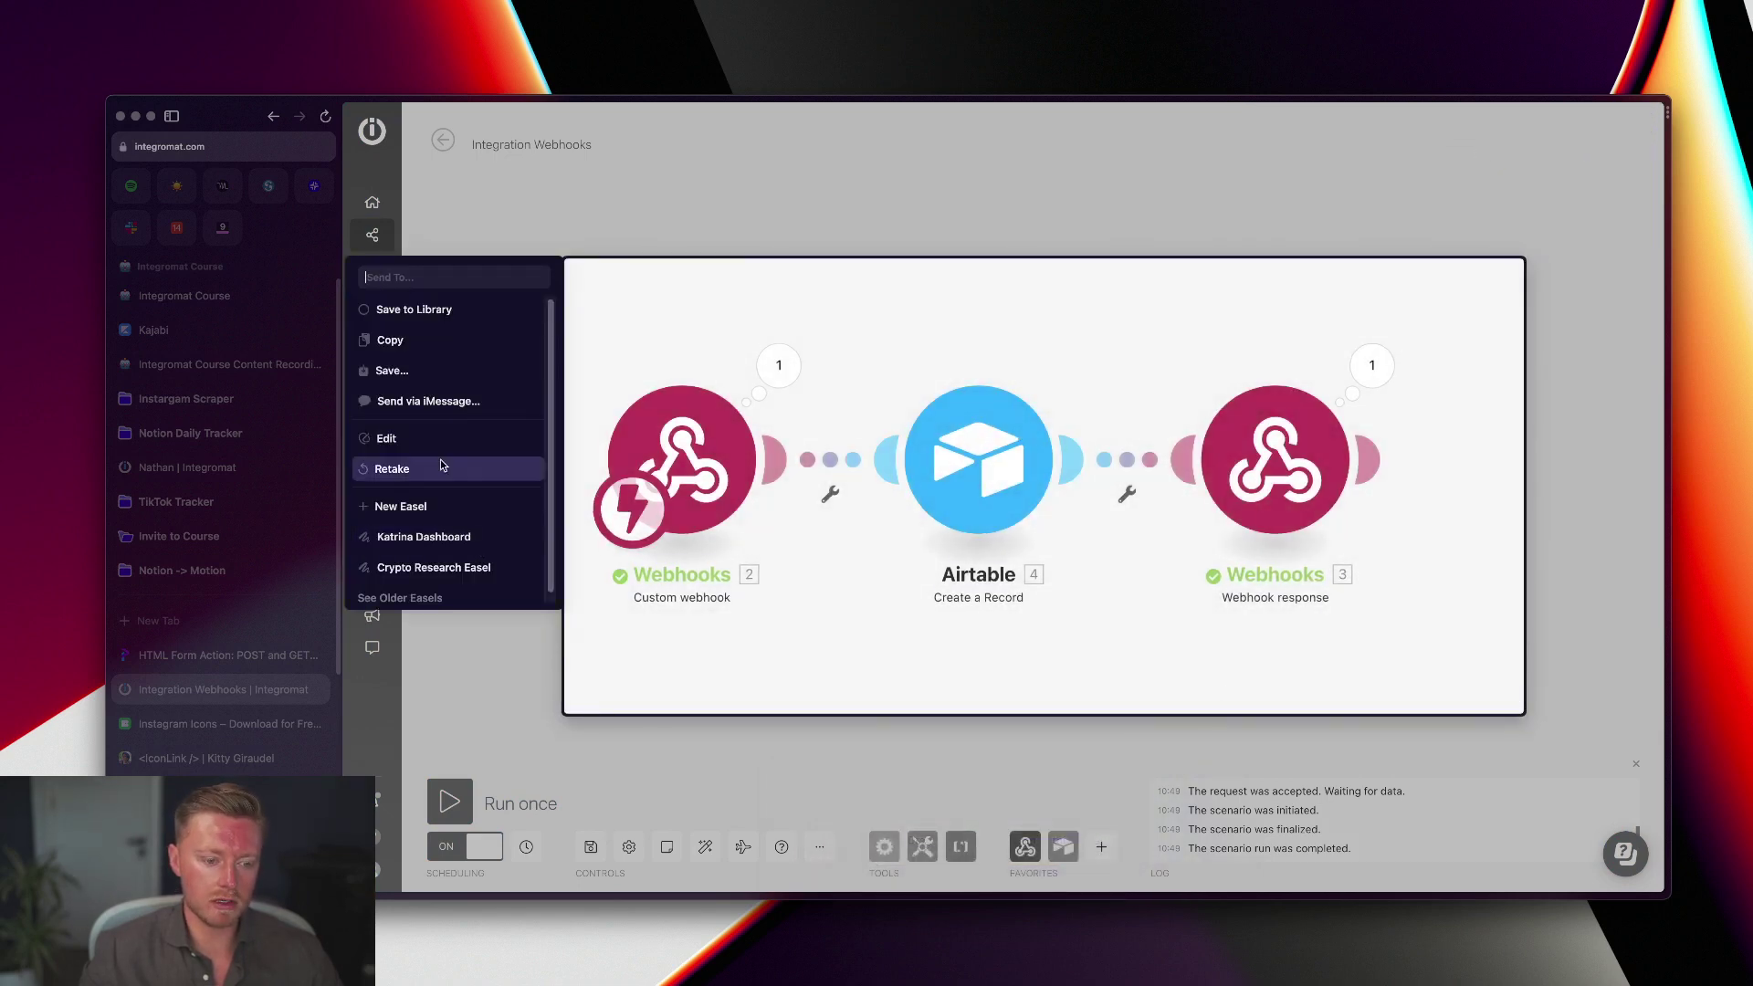
scroll(471, 561, down, 1)
scroll(470, 561, up, 1)
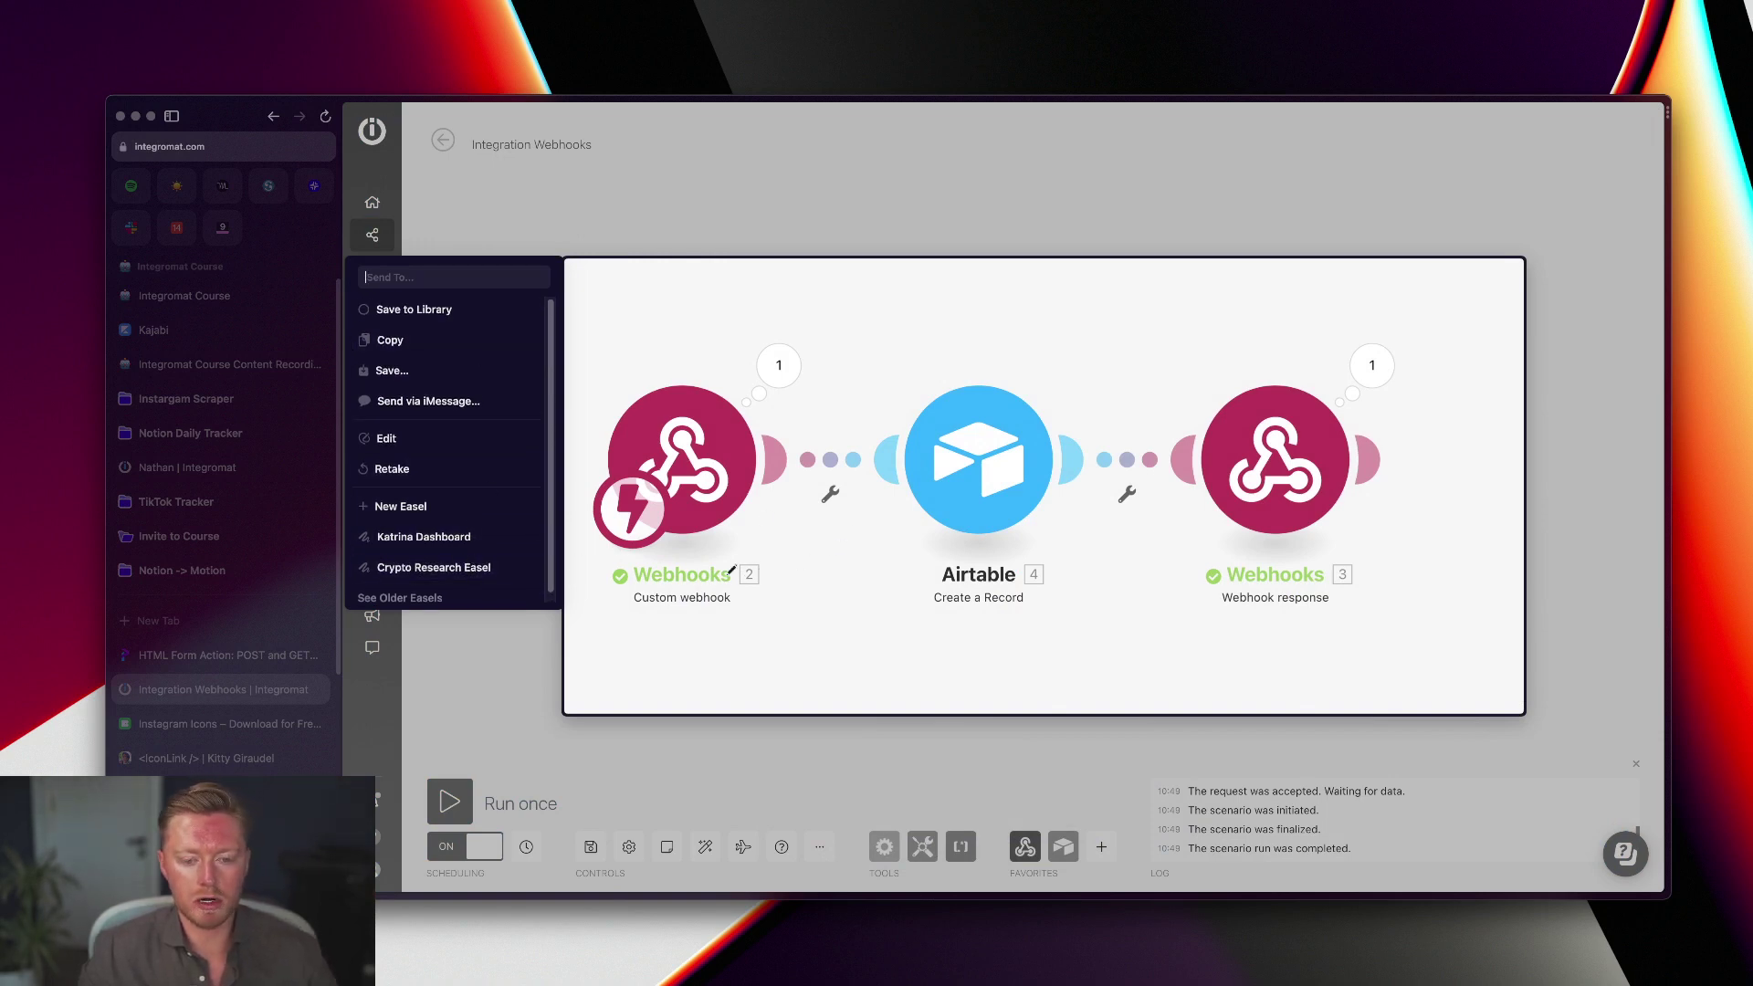
key(Escape)
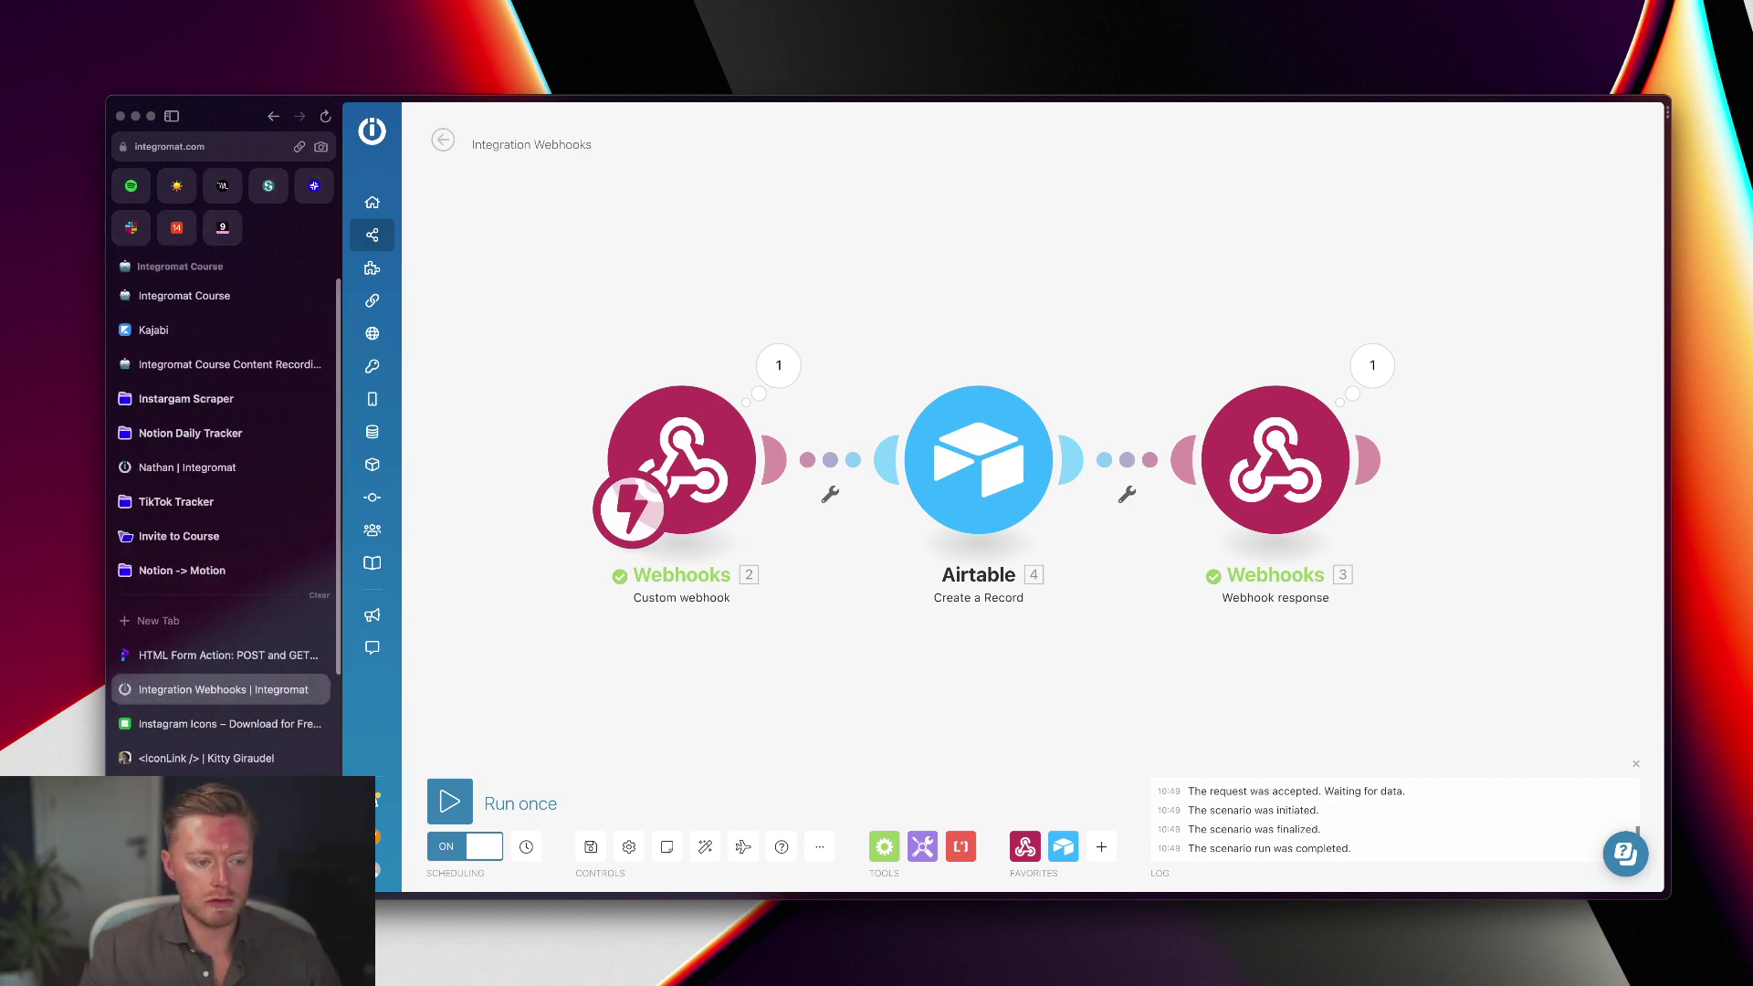
- Move to the next, nearly empty space, widen the tab sidebar, and glance at the + New menu
scroll(224, 420, right, 3)
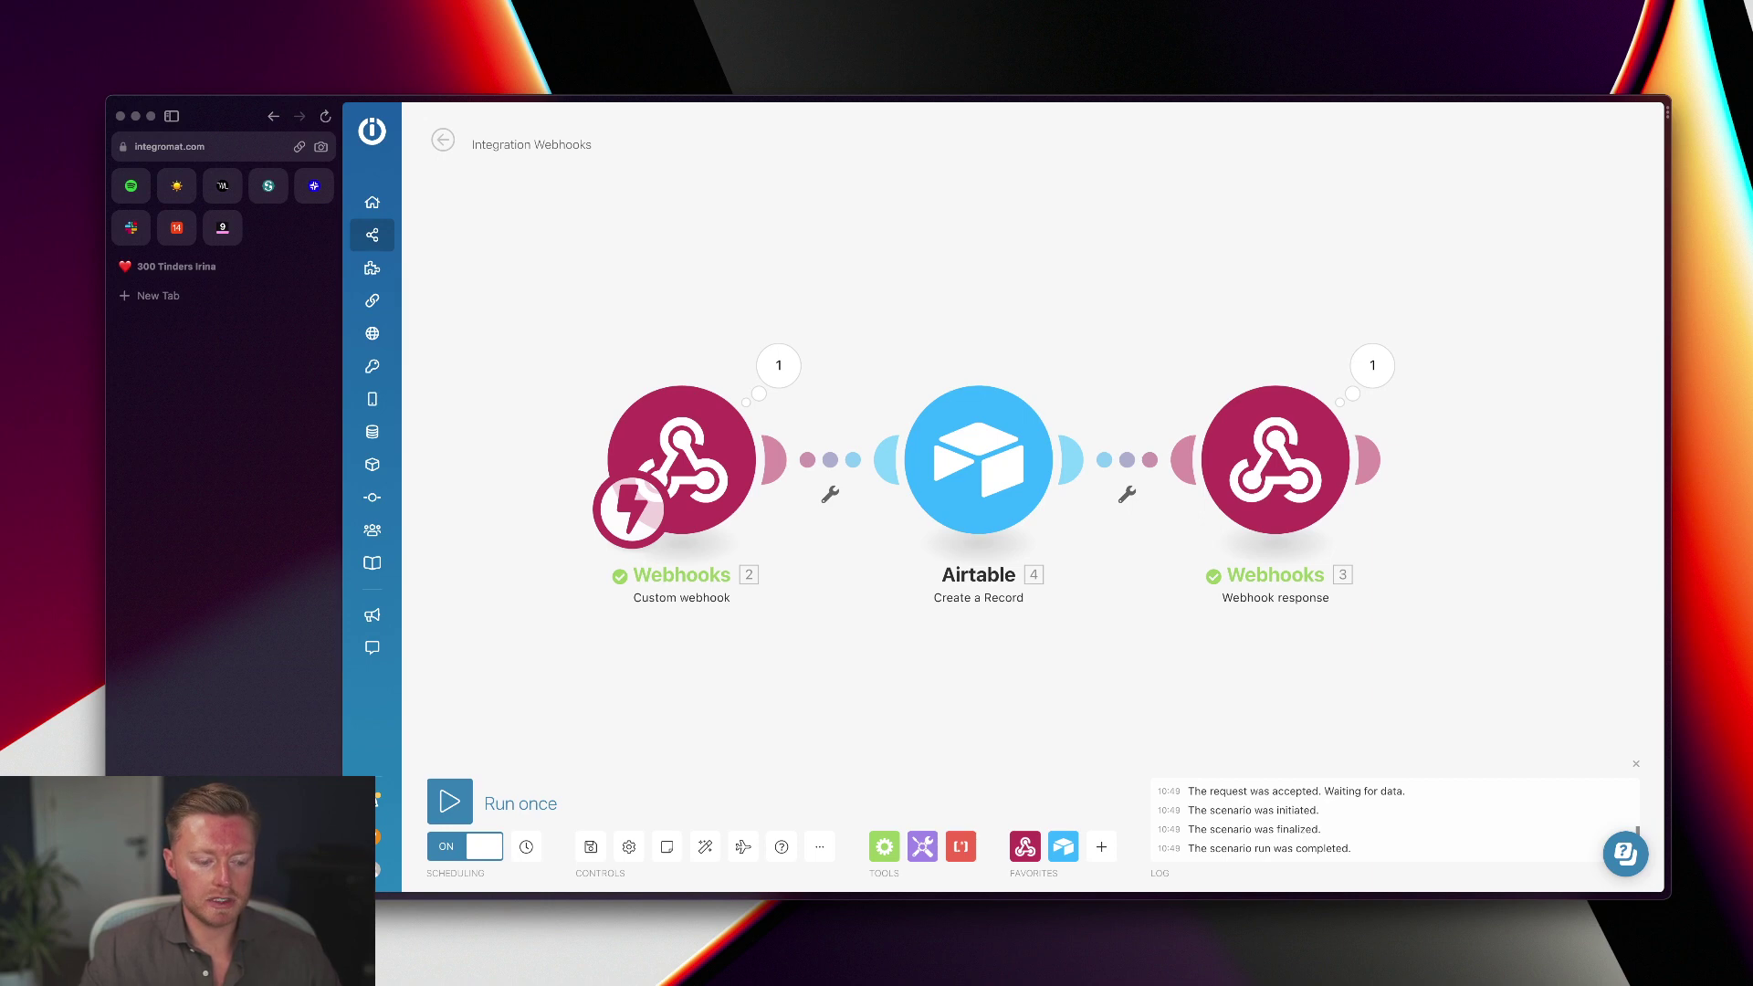
drag(339, 760, 486, 759)
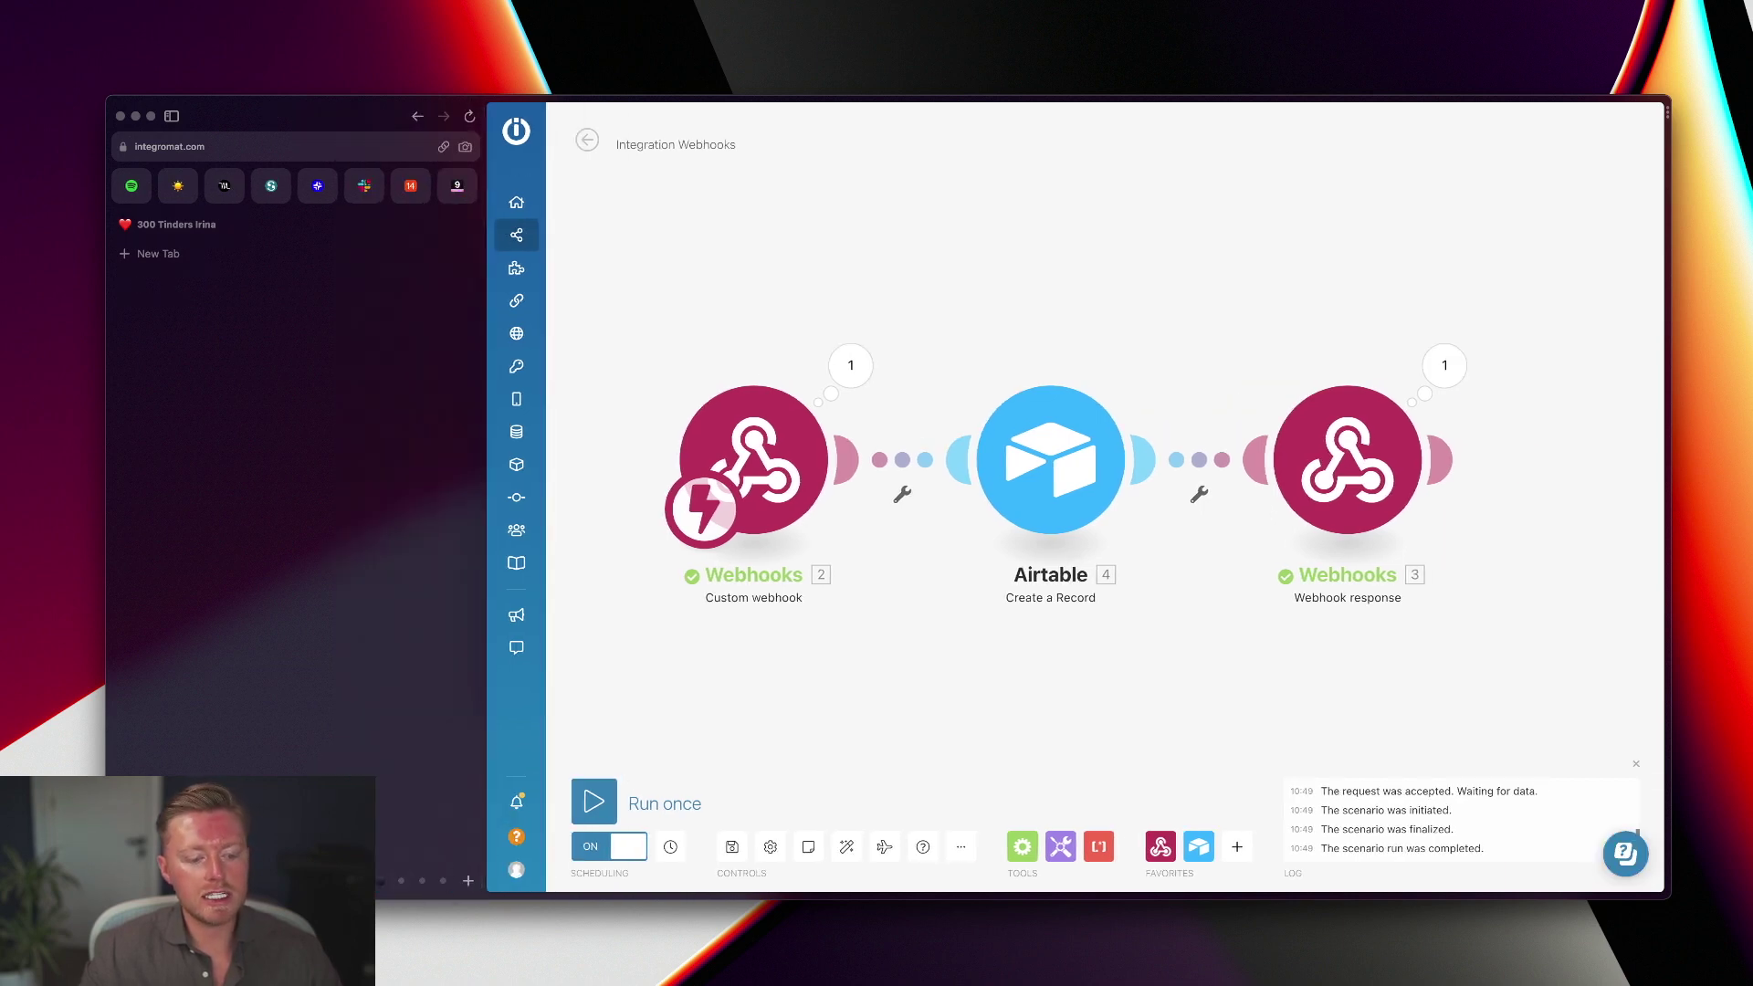
click(467, 880)
click(400, 548)
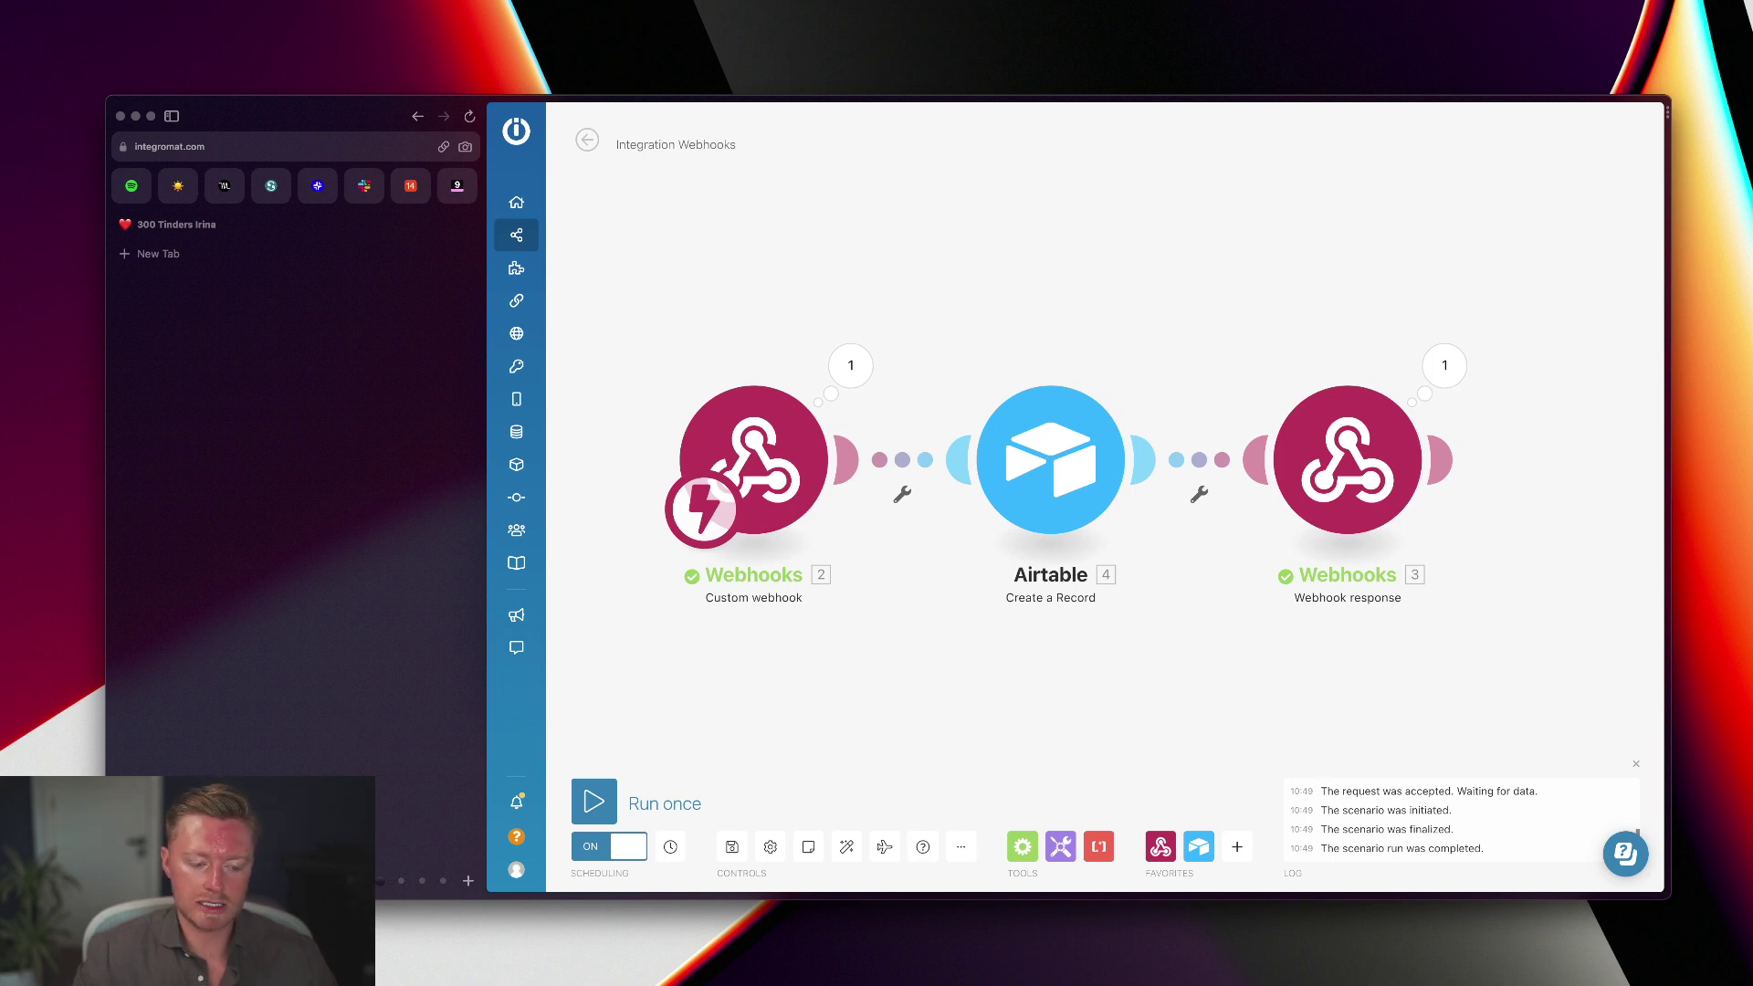
- Swipe through the Finance and Fitness spaces, then jump back to the Integromat Course space
scroll(297, 411, right, 3)
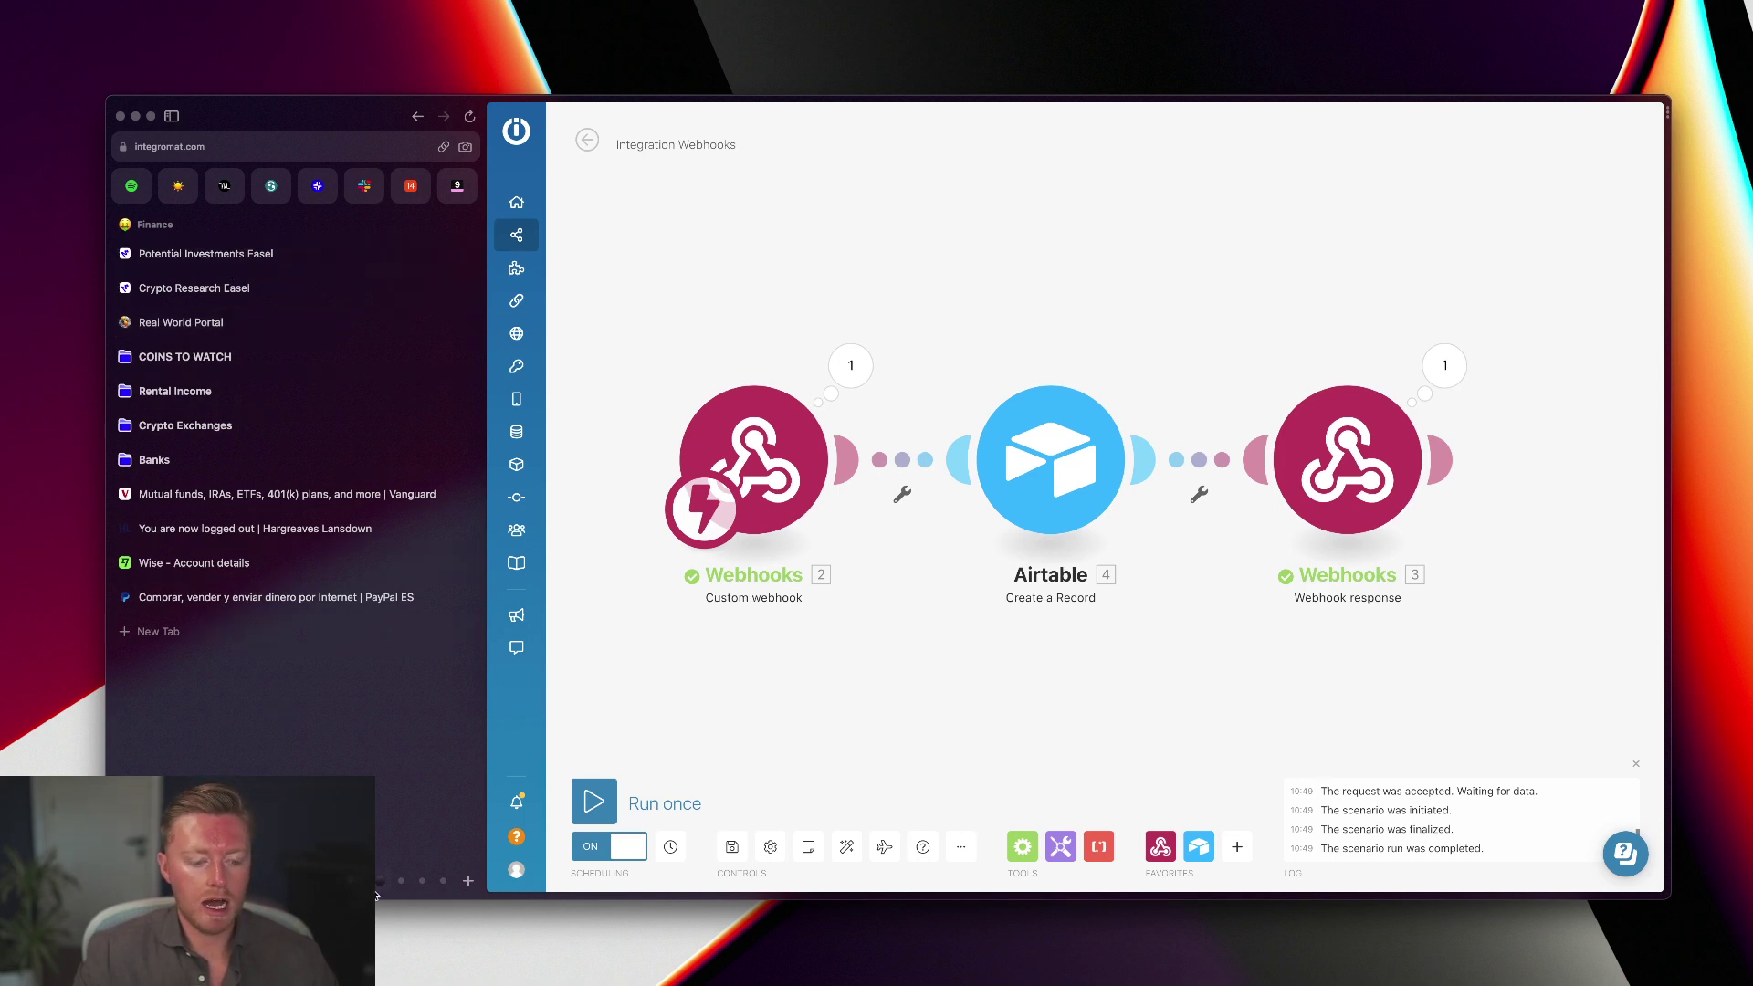
scroll(285, 391, left, 5)
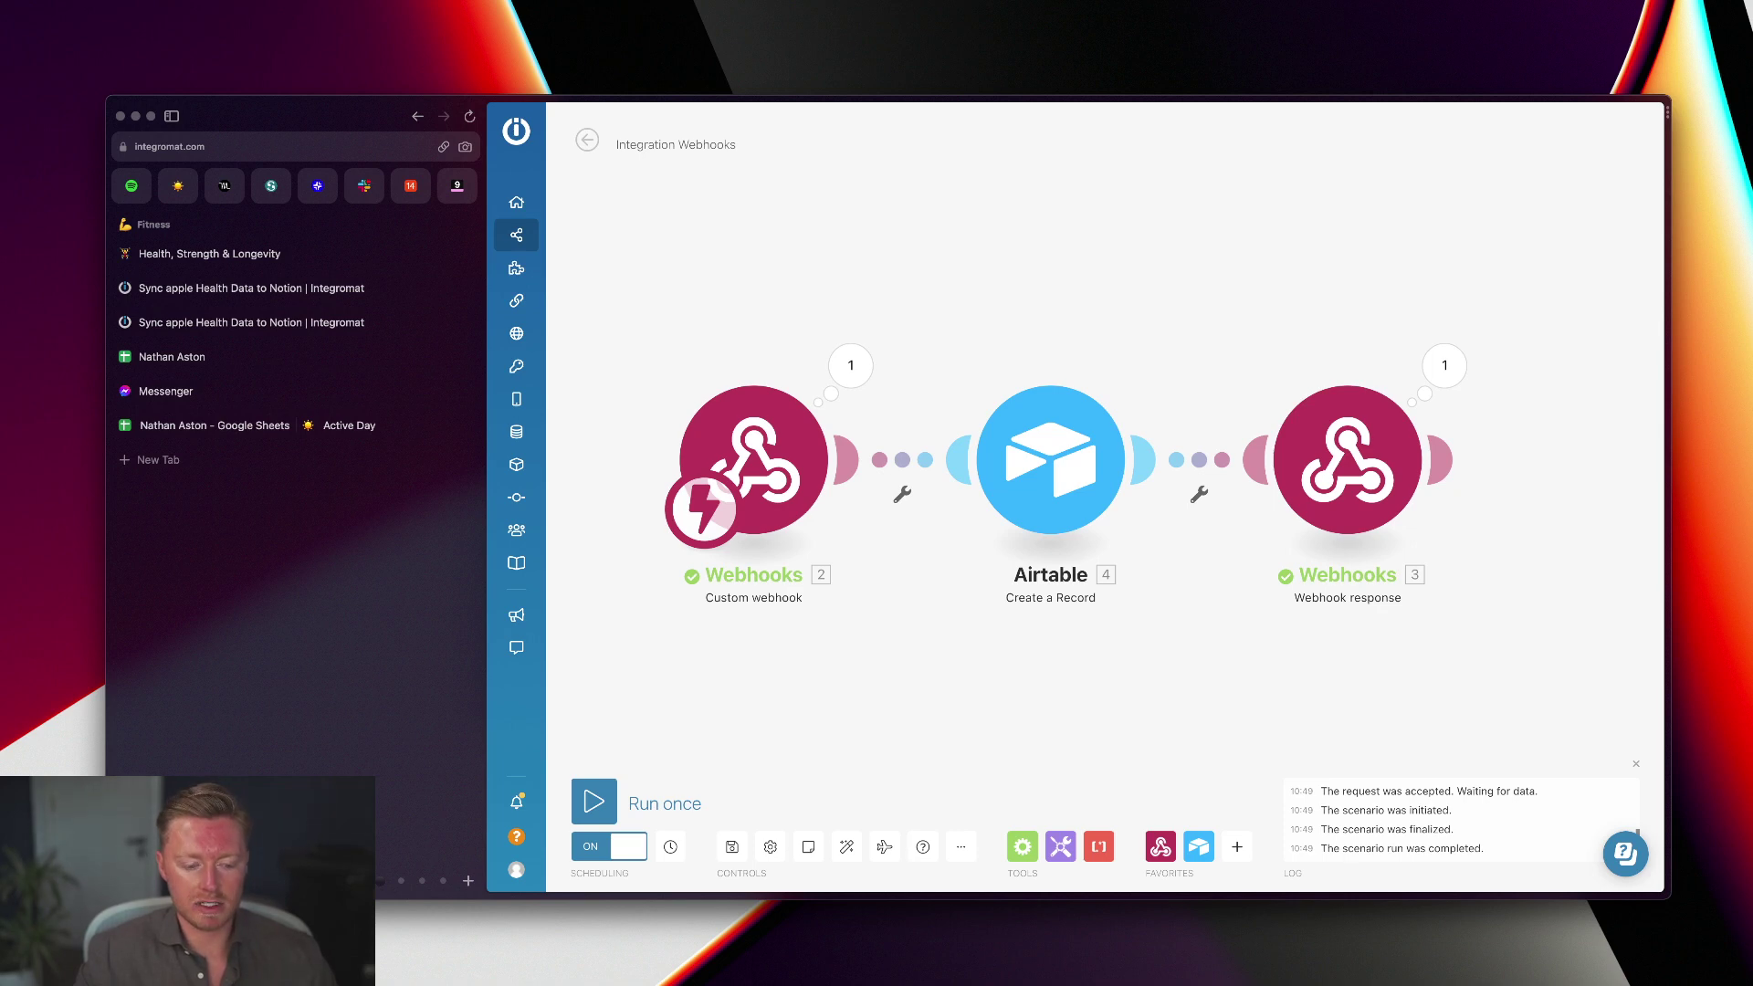
key(super+alt+Right)
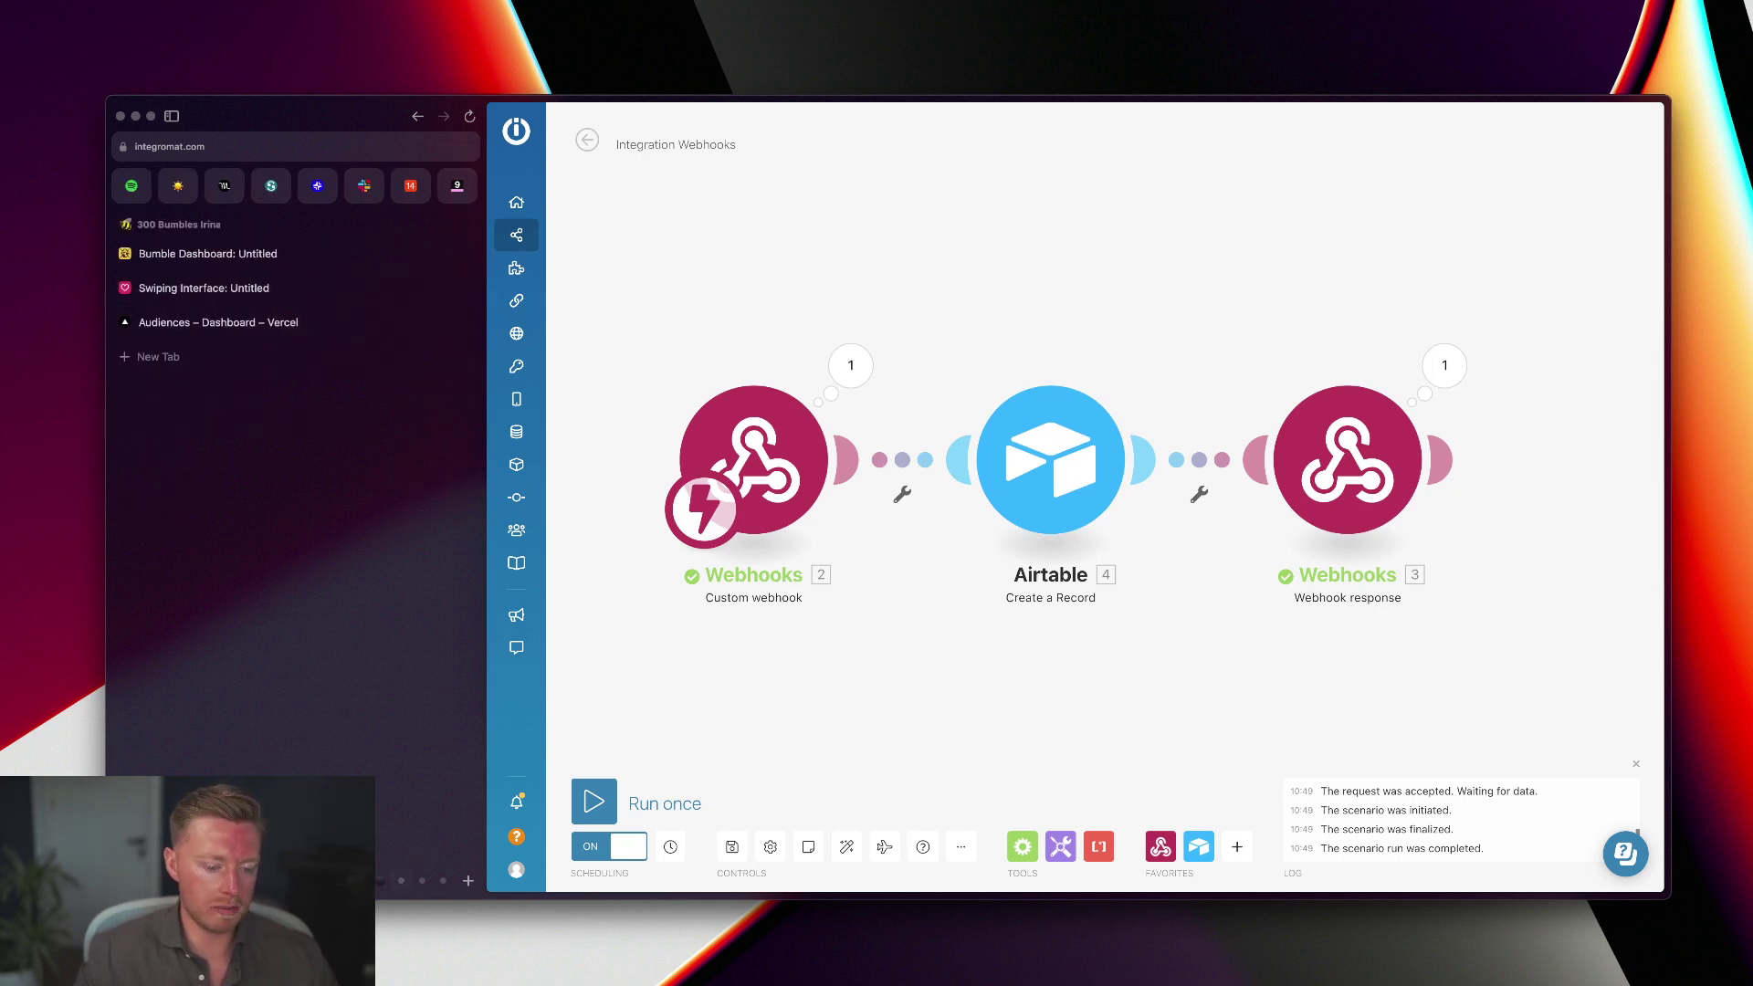
key(super+alt+Right)
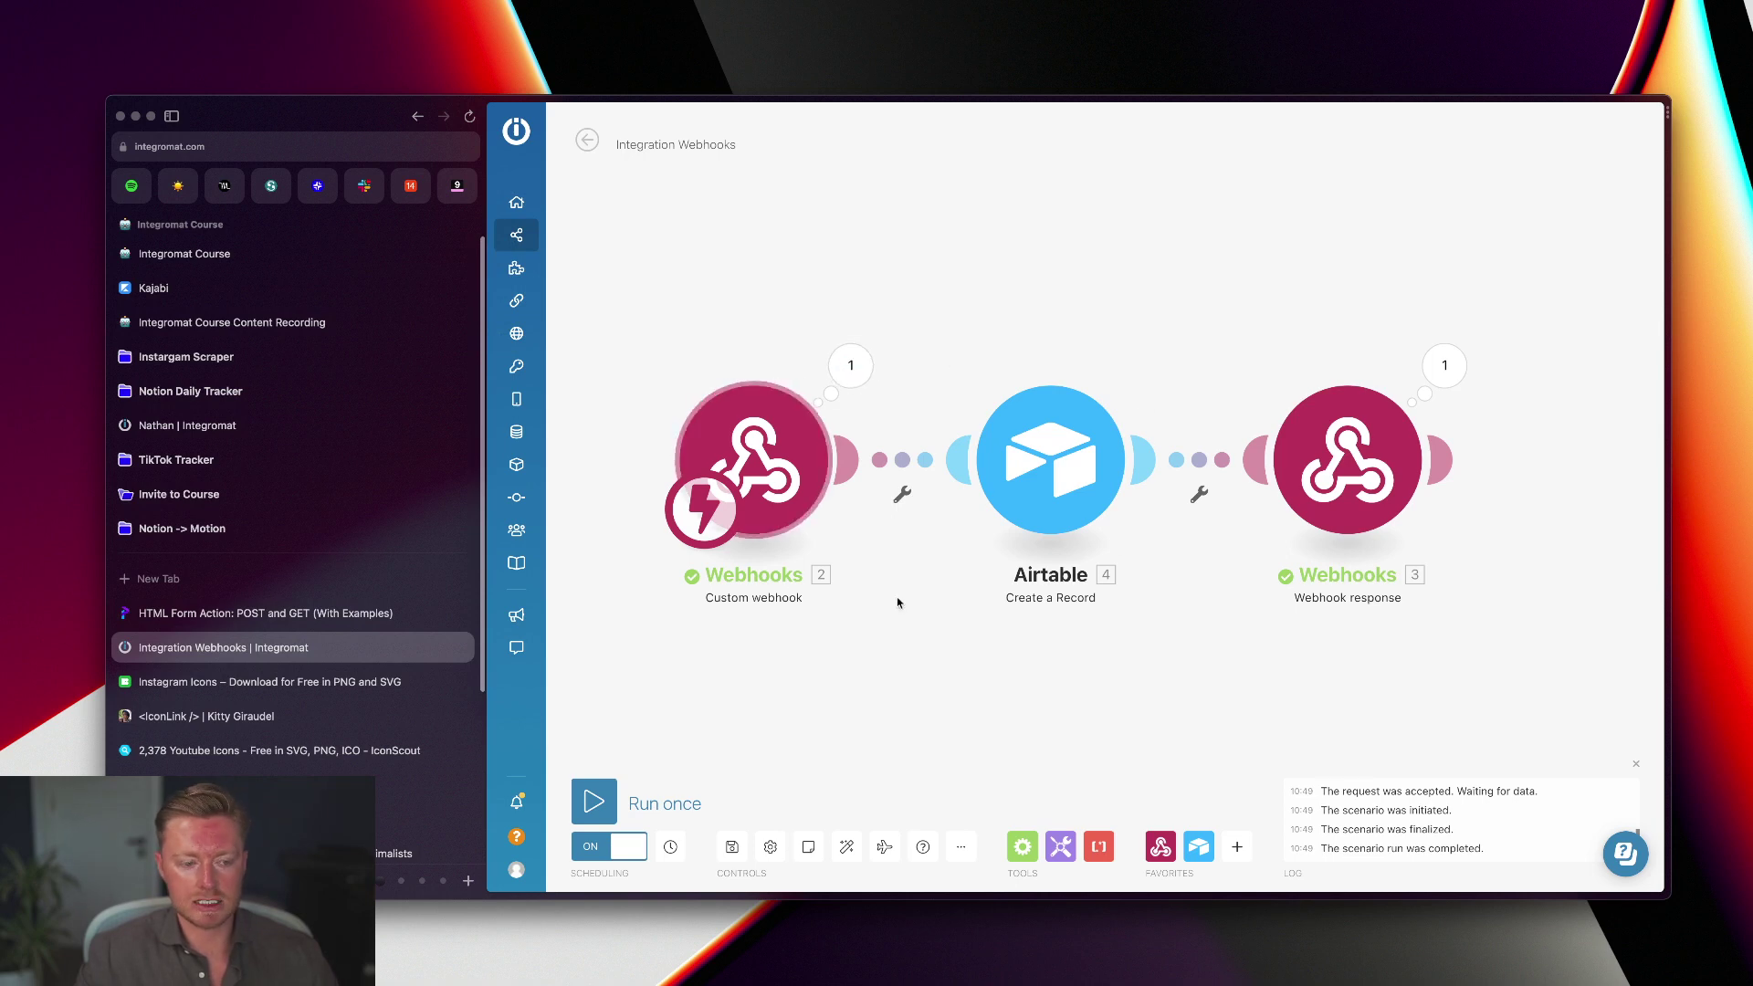
- Expand and collapse the Notion -> Motion and TikTok Tracker folders, then narrow the tab sidebar
click(224, 531)
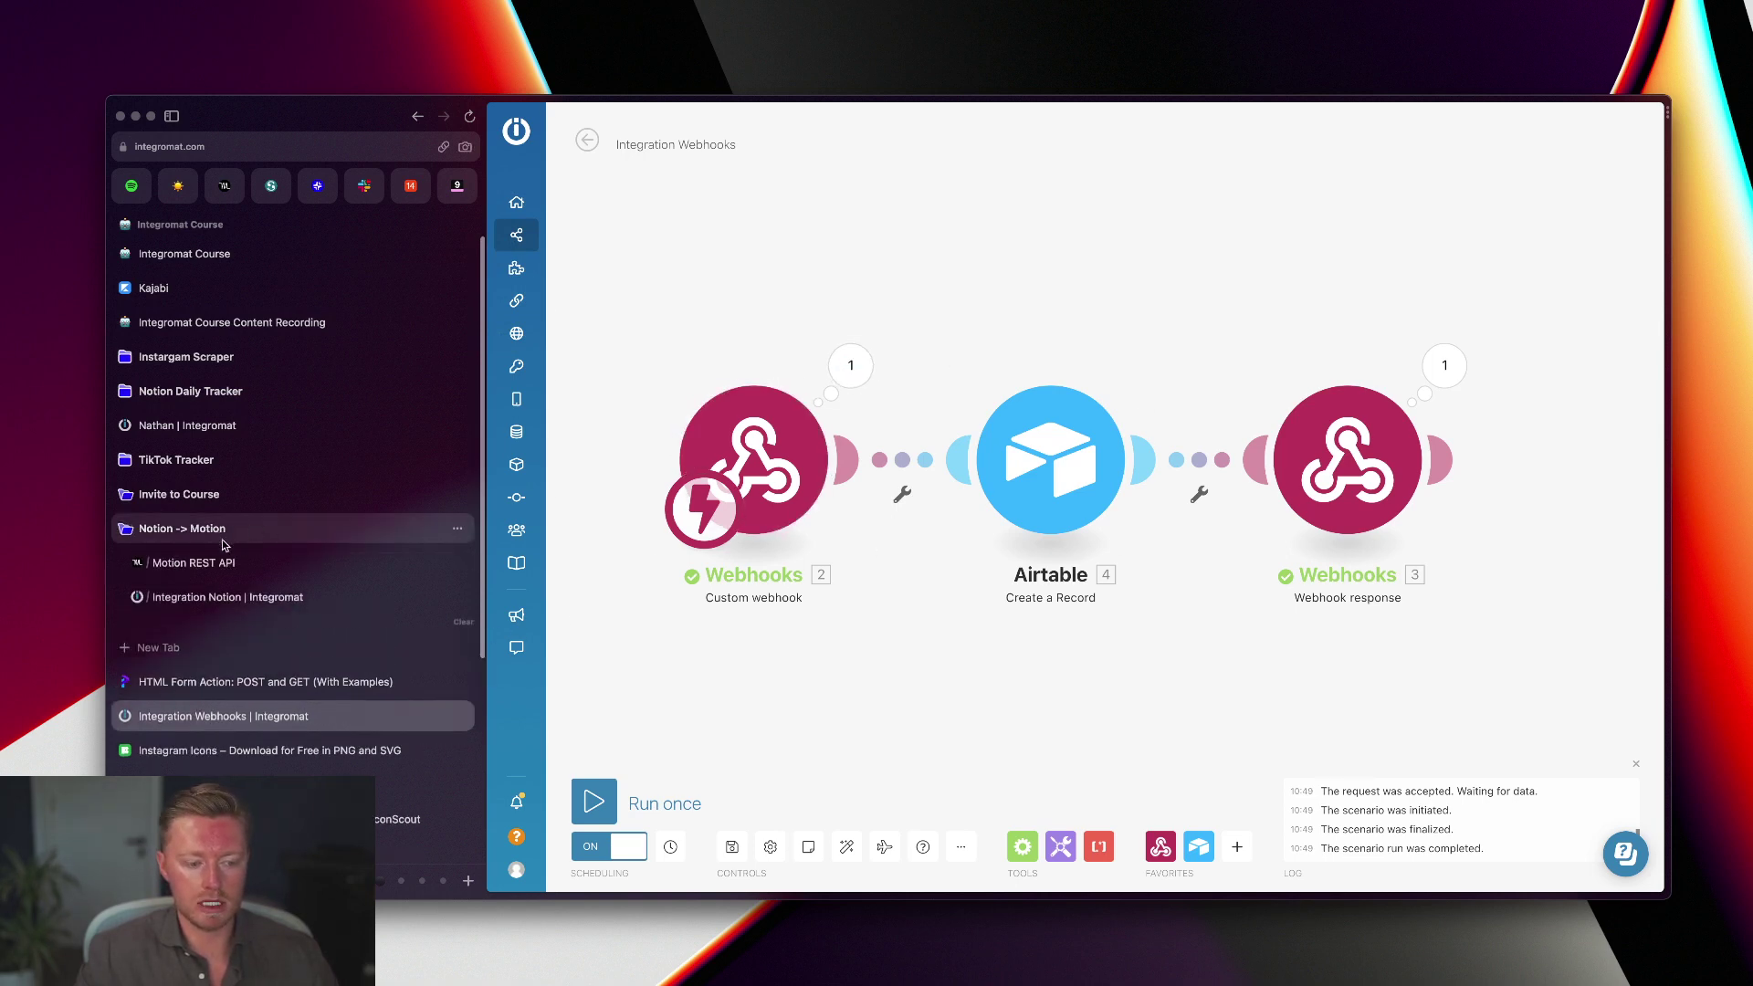
click(236, 532)
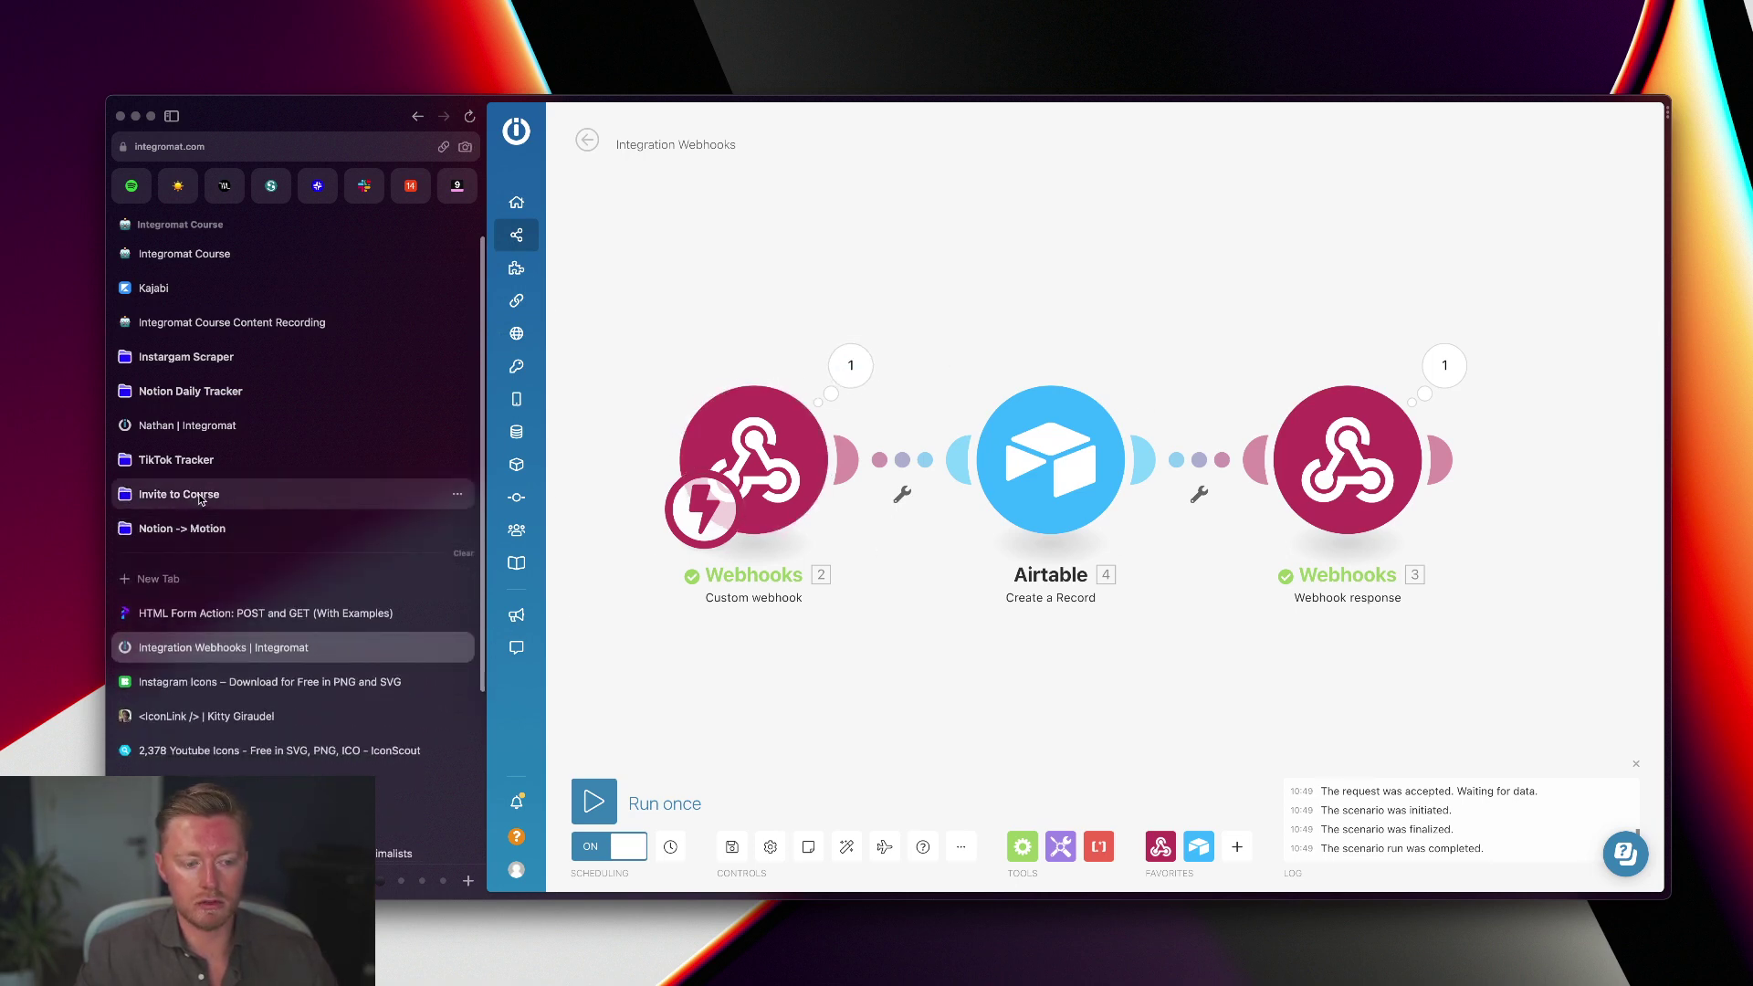
click(219, 458)
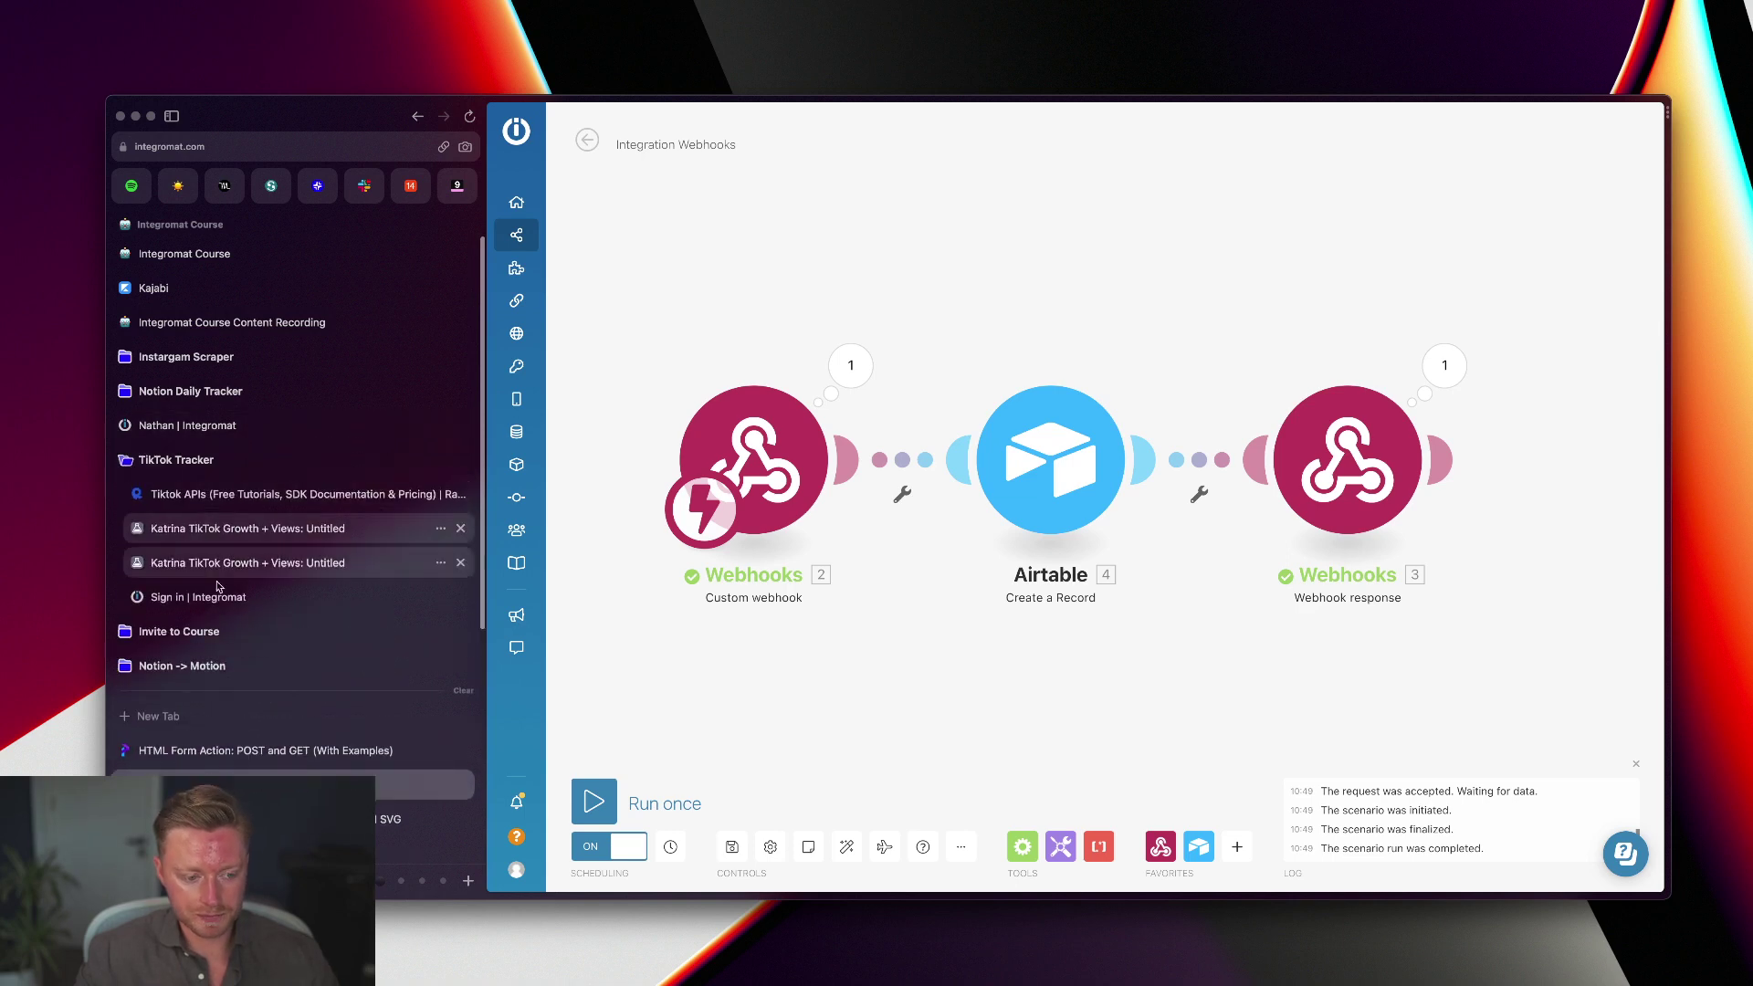
click(212, 470)
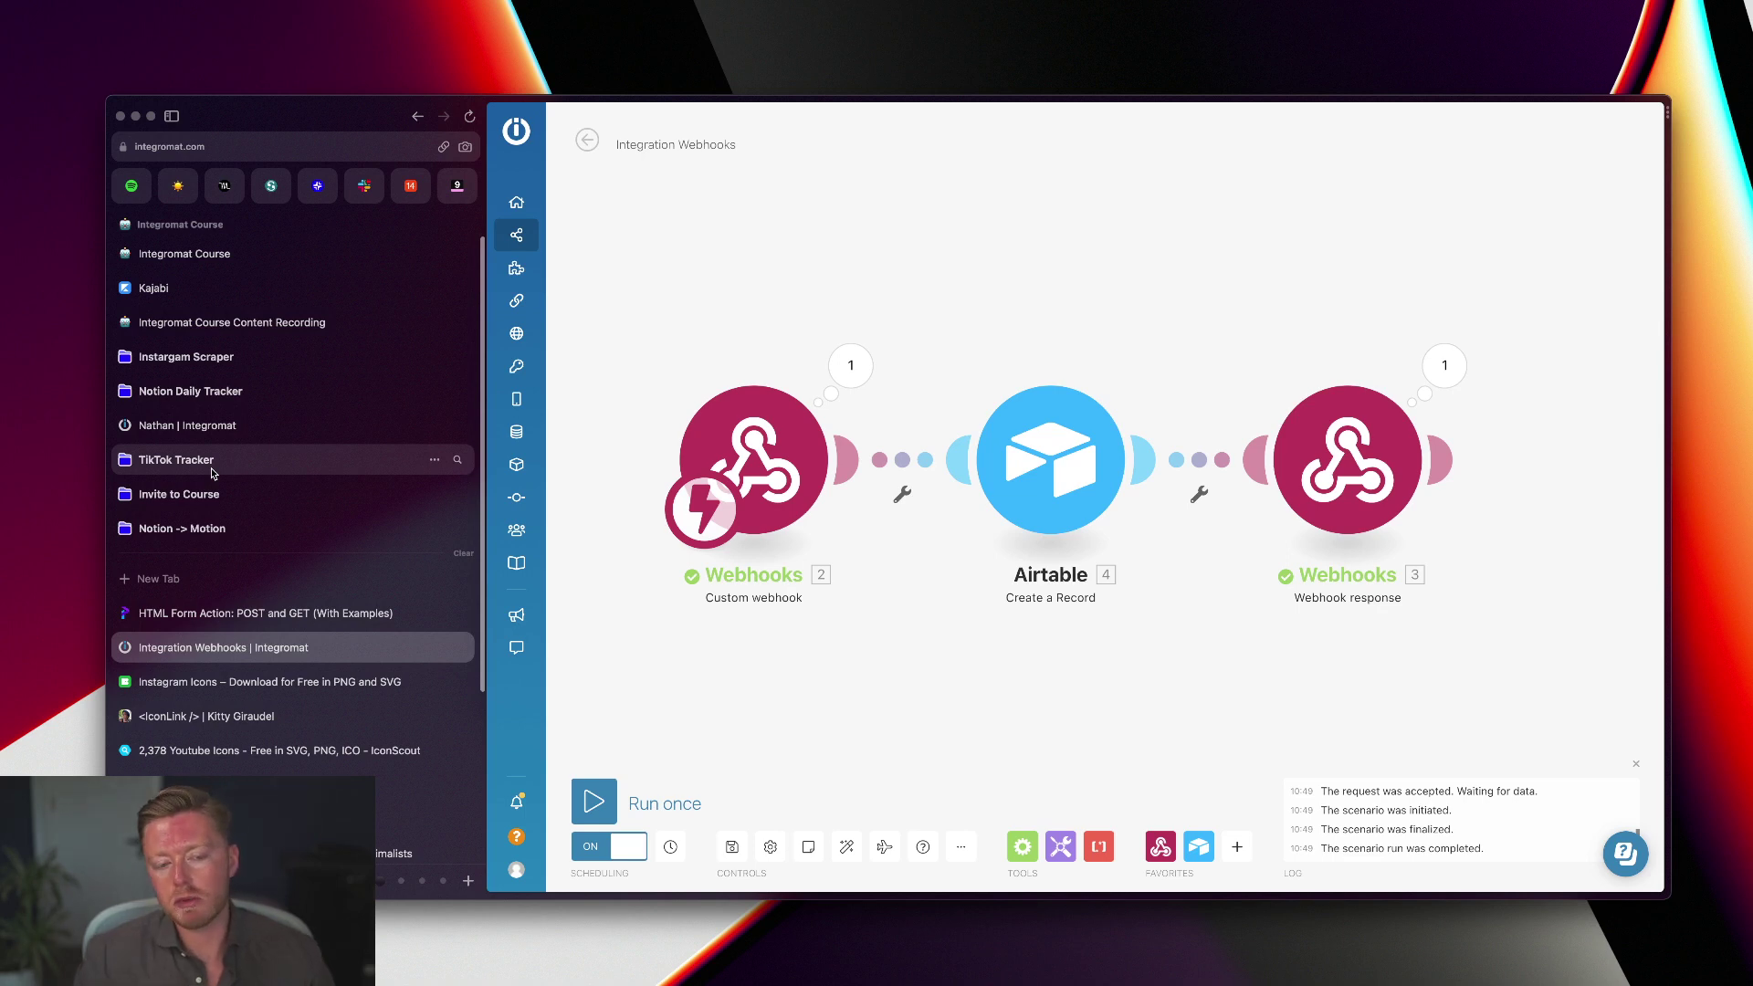
drag(483, 519, 320, 522)
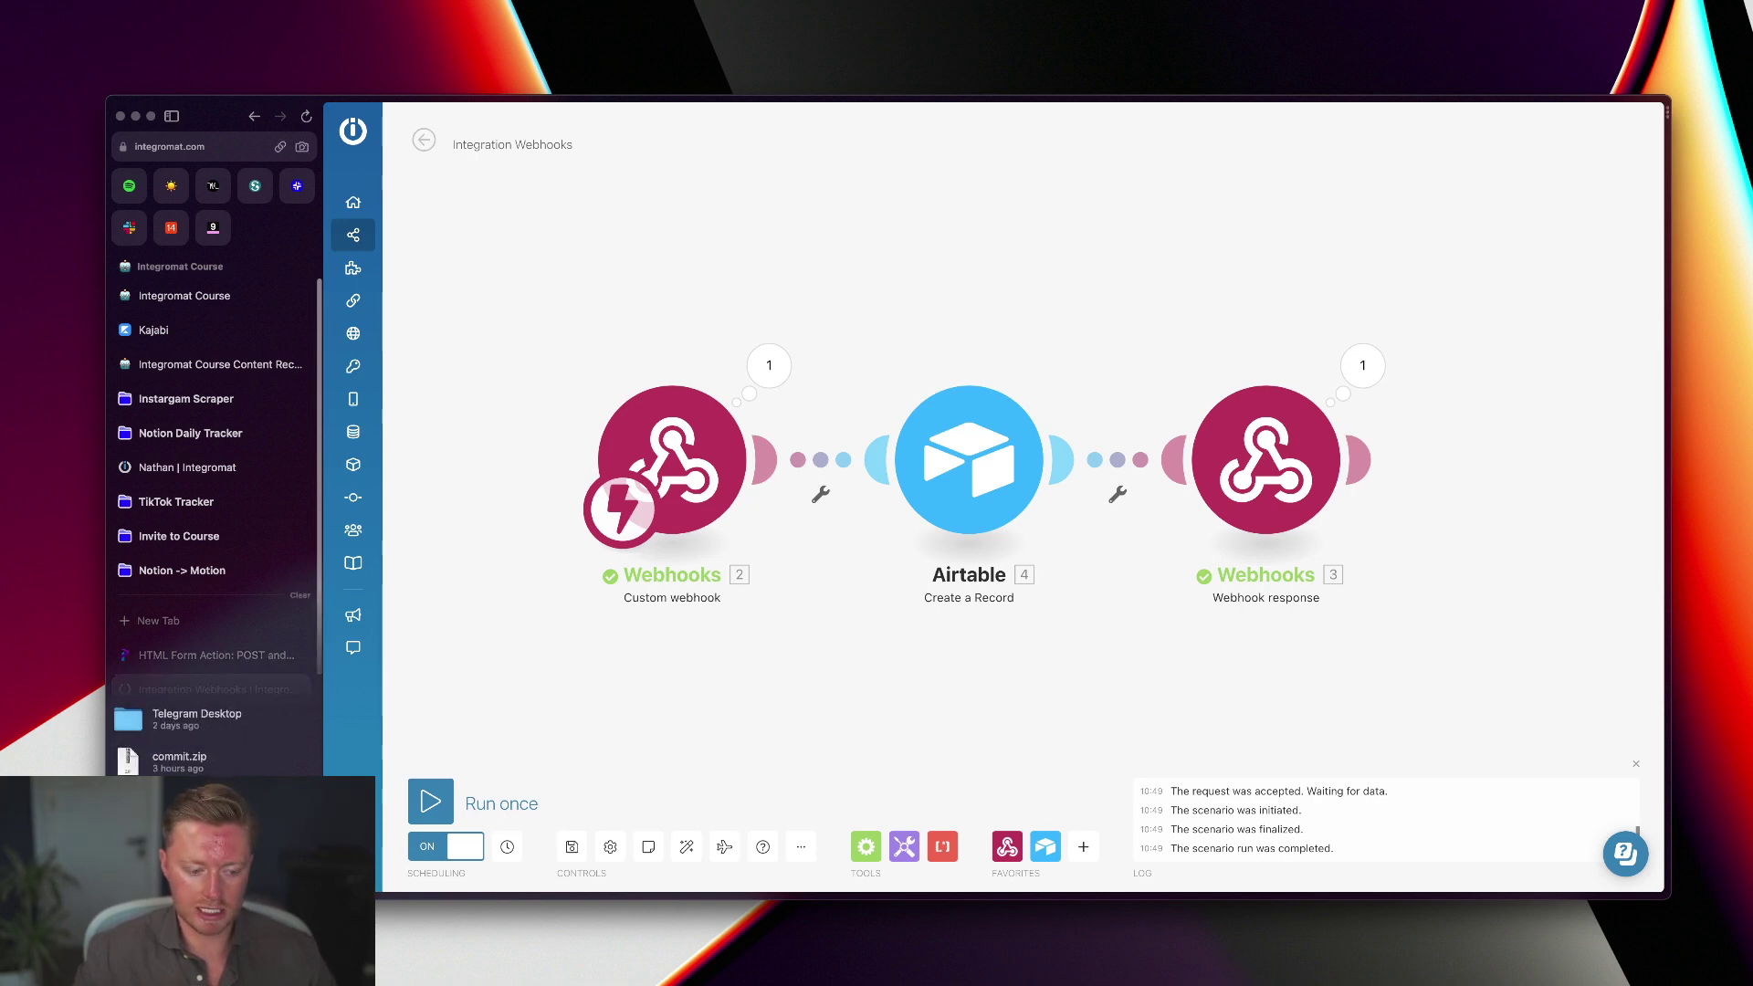
key(super+shift+l)
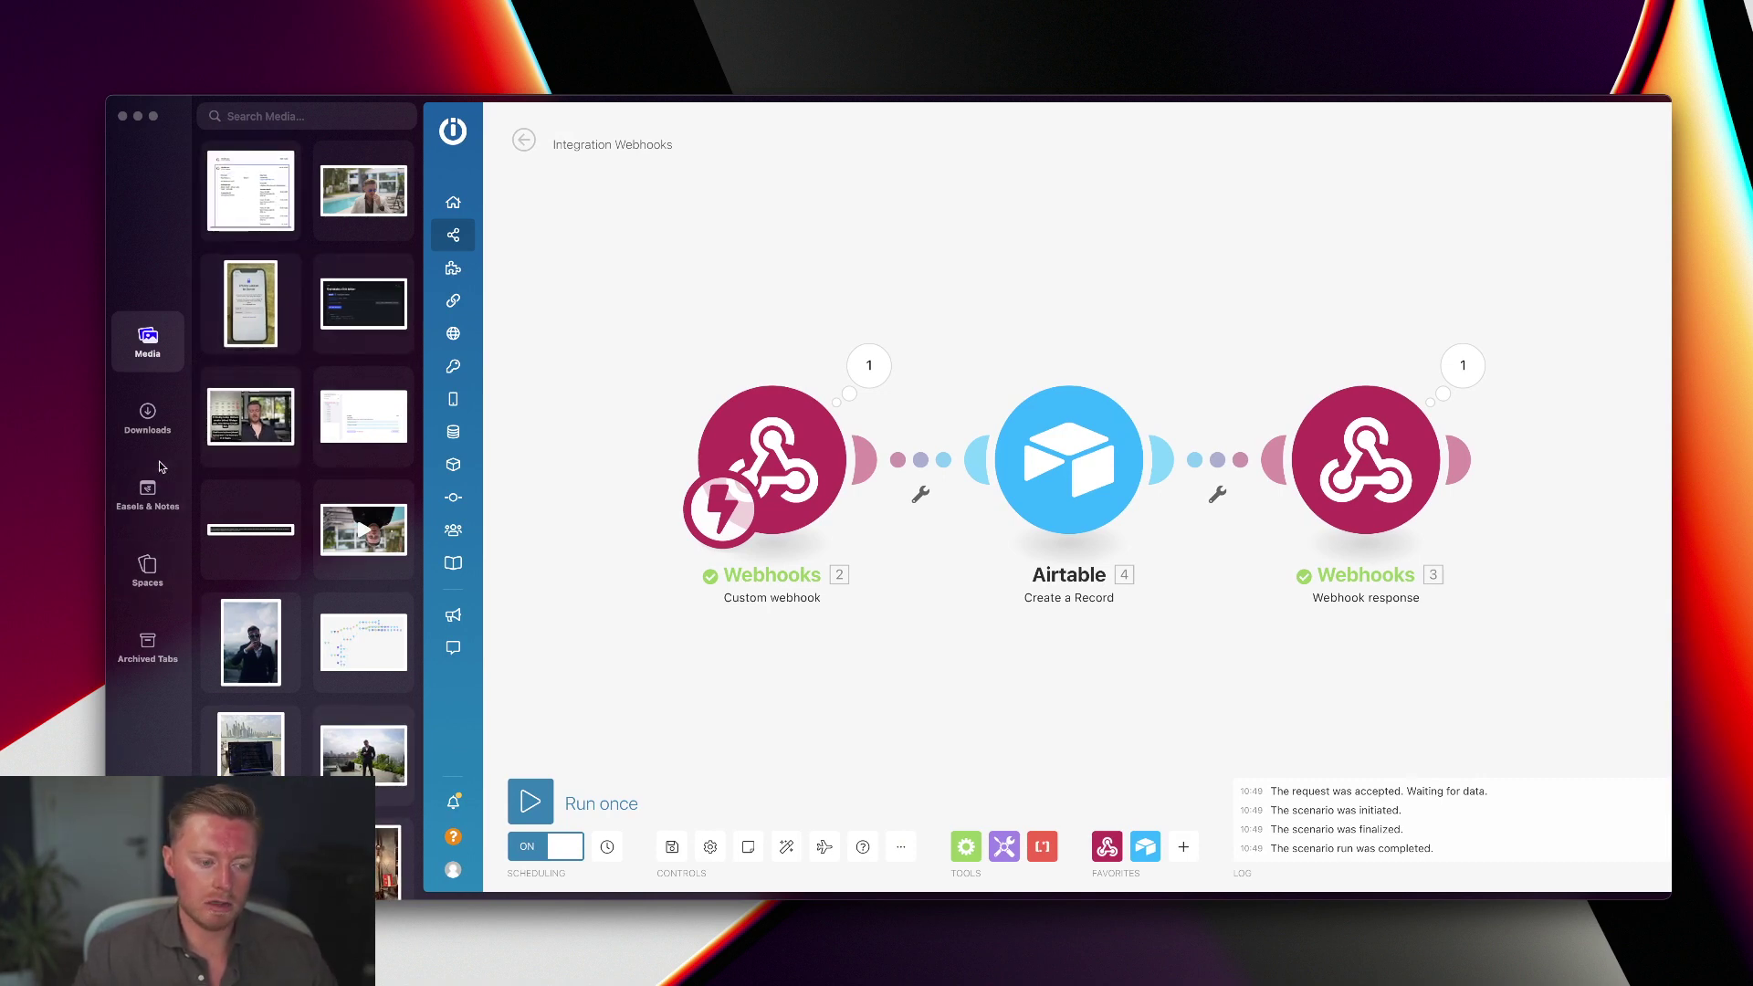
click(148, 422)
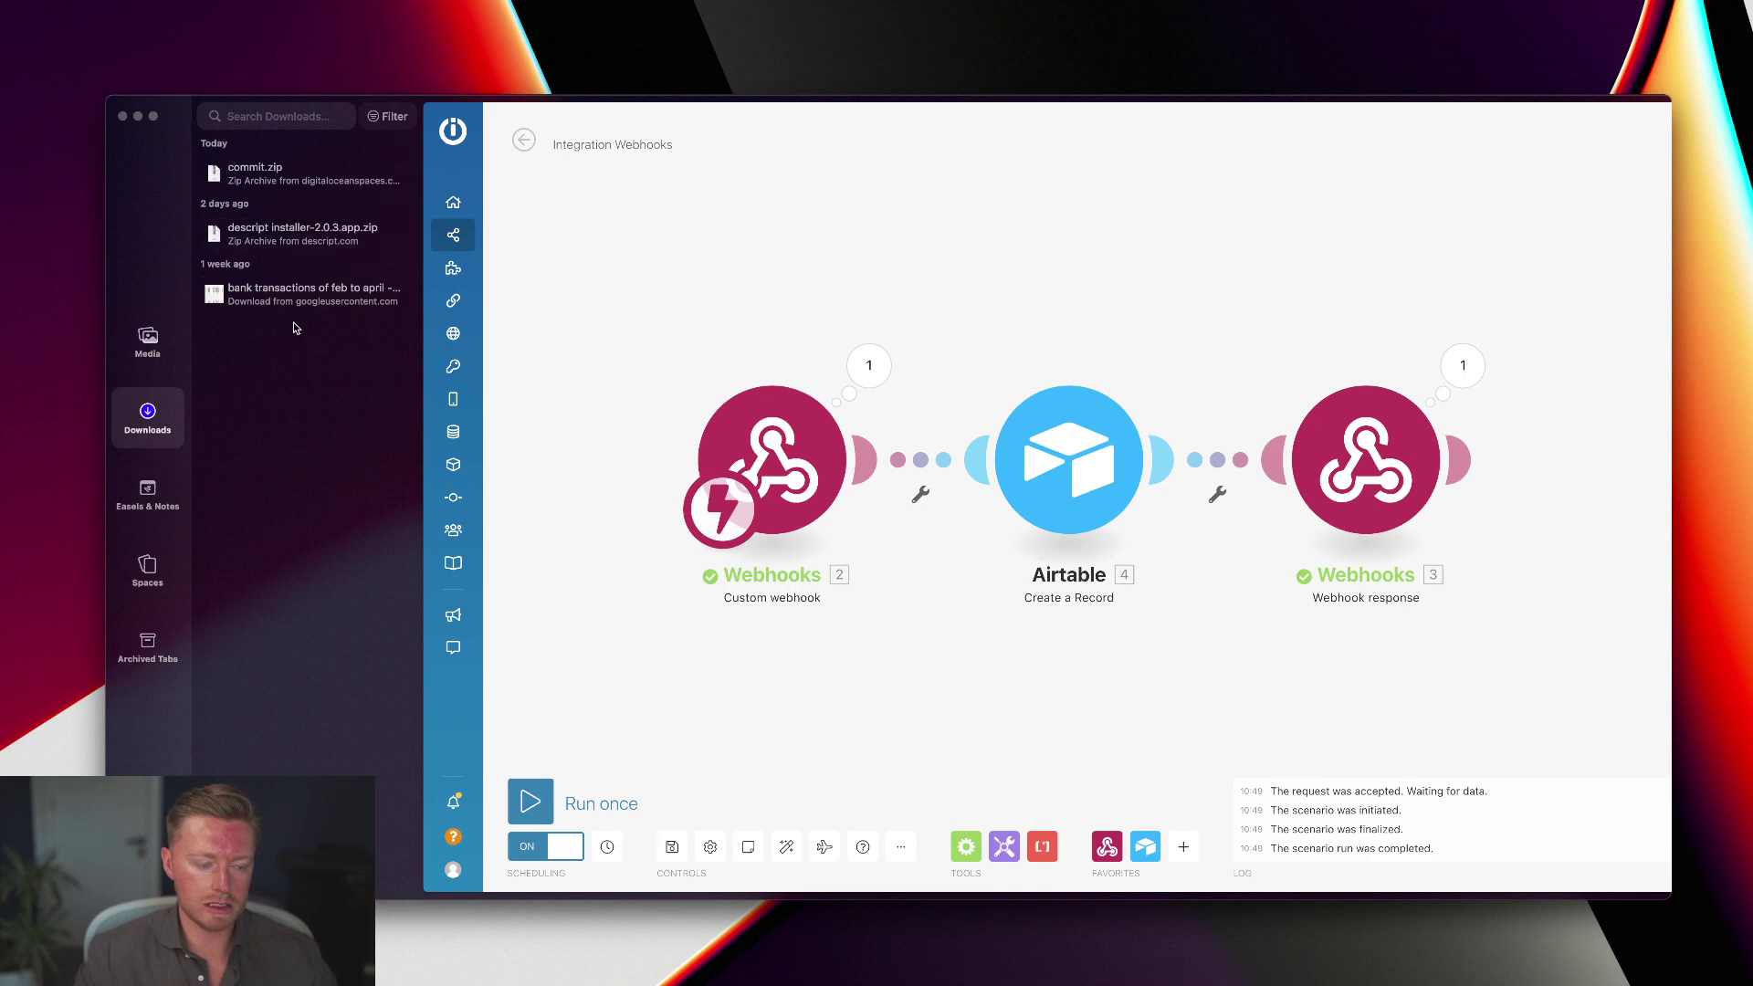
click(148, 496)
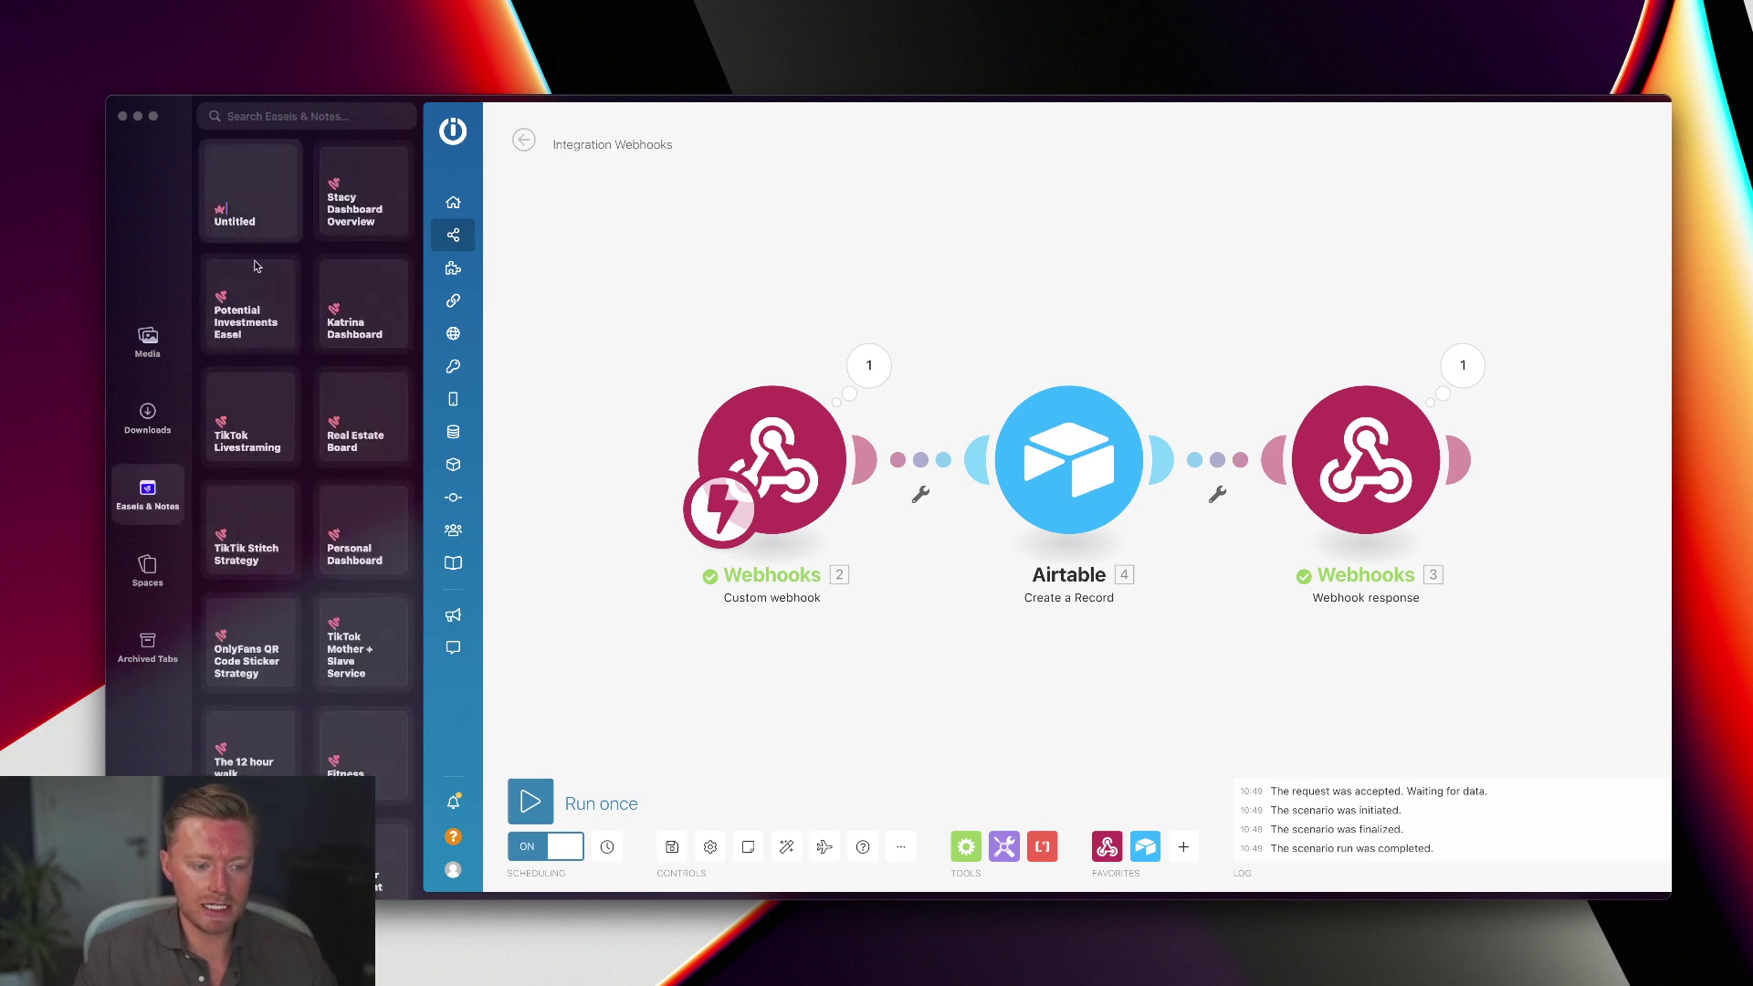
click(148, 571)
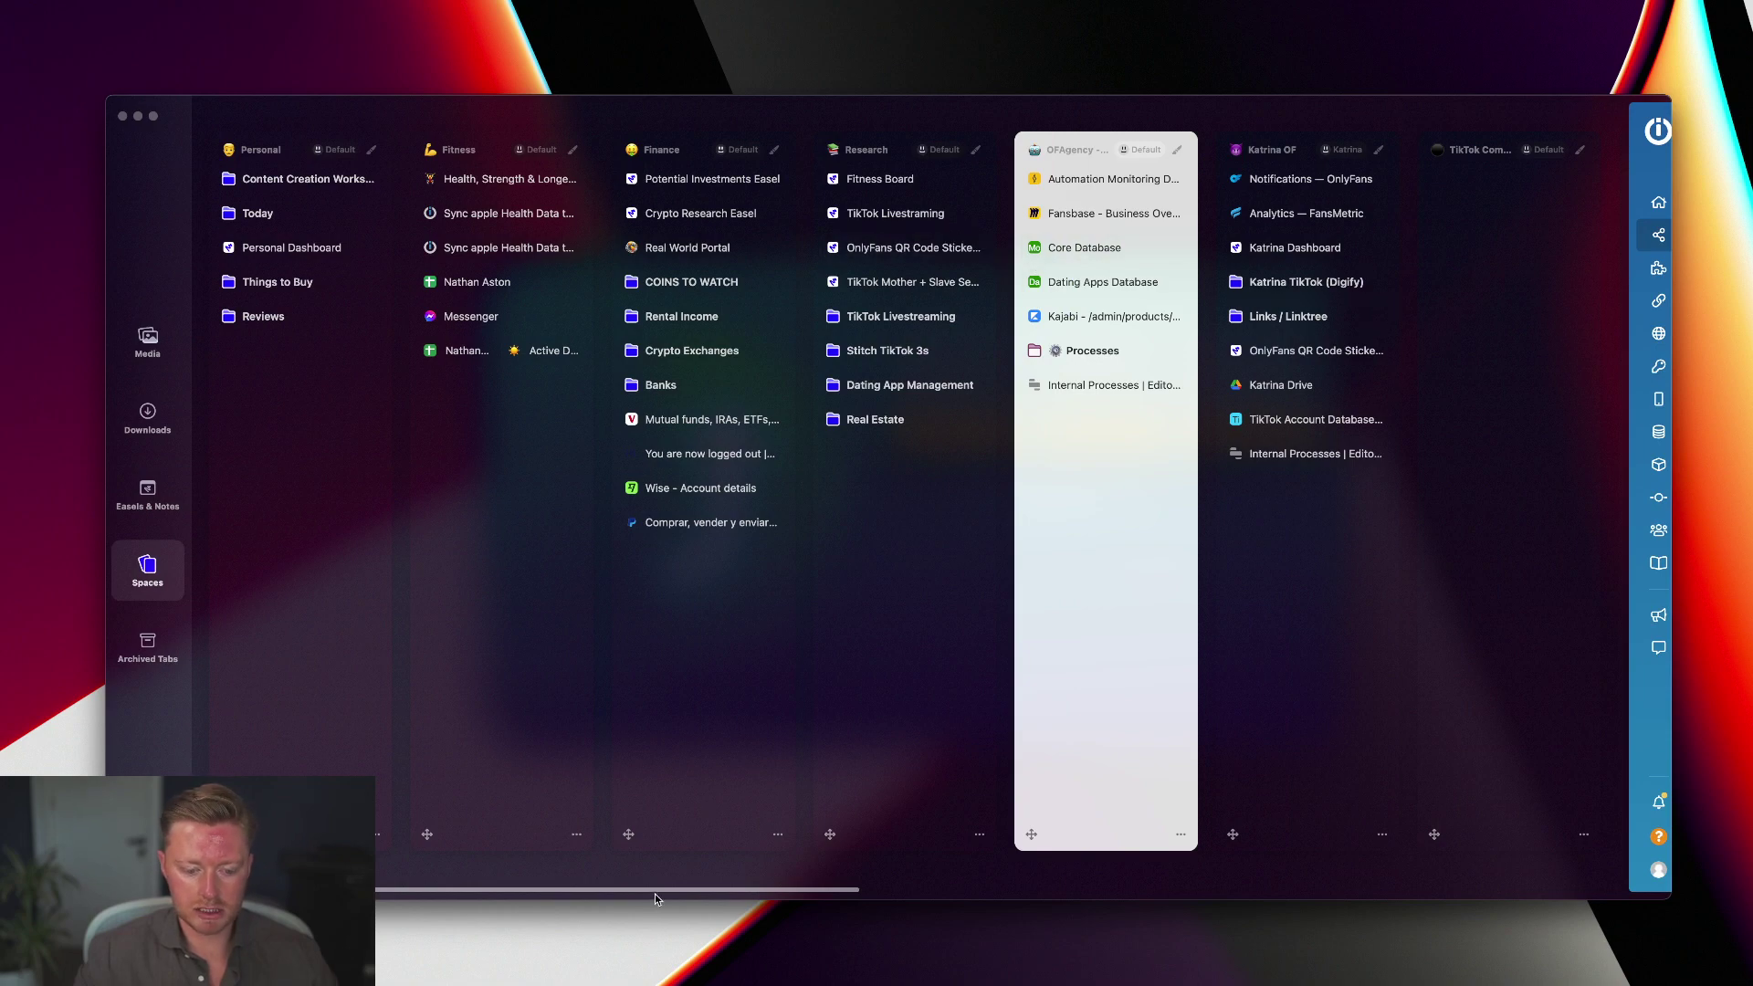
drag(655, 893, 1388, 882)
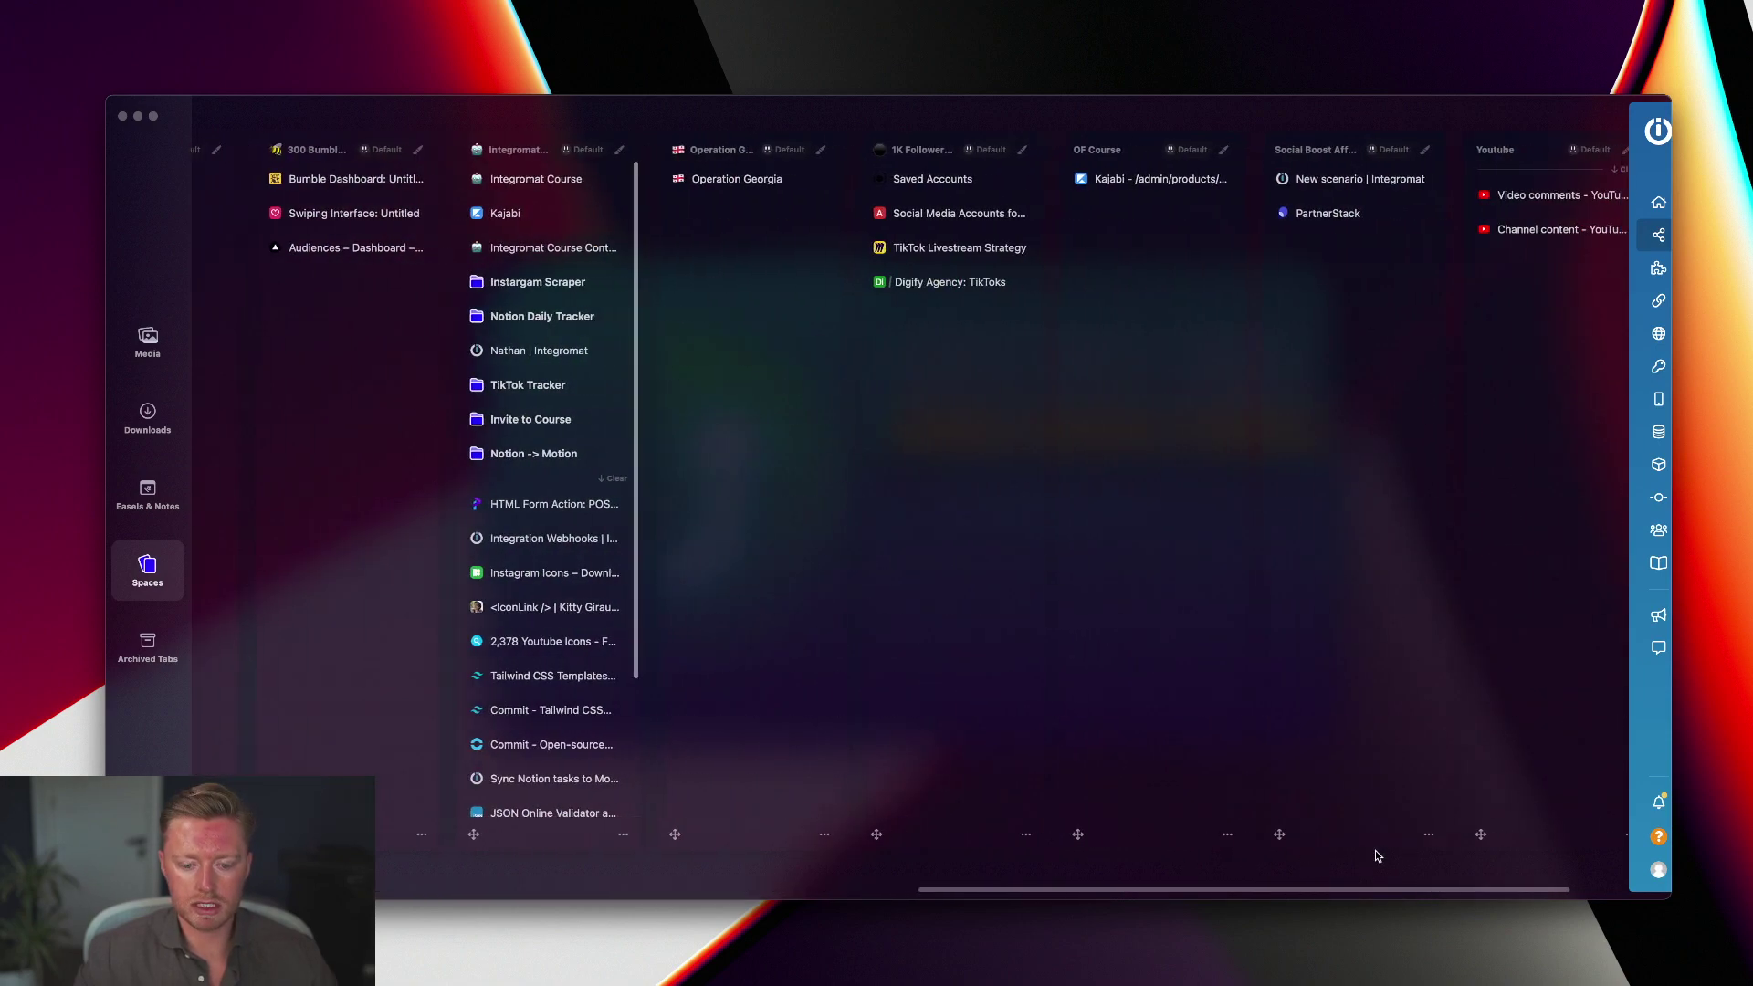
scroll(1405, 856, left, 15)
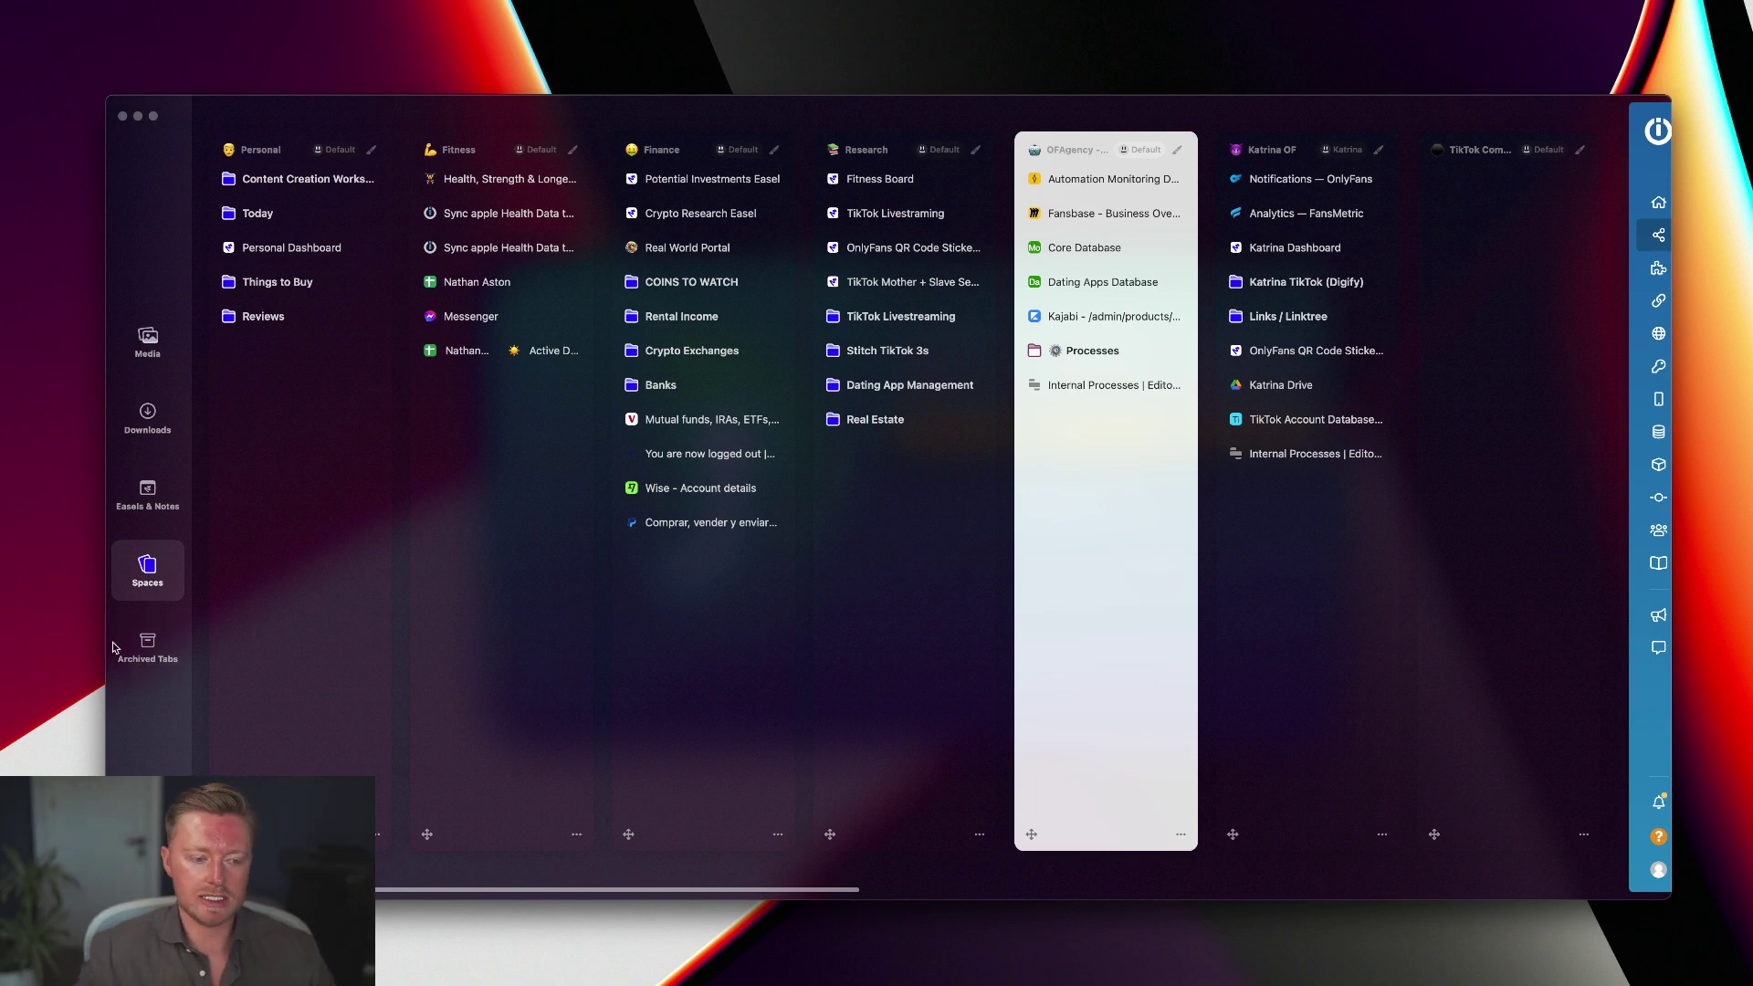
click(146, 647)
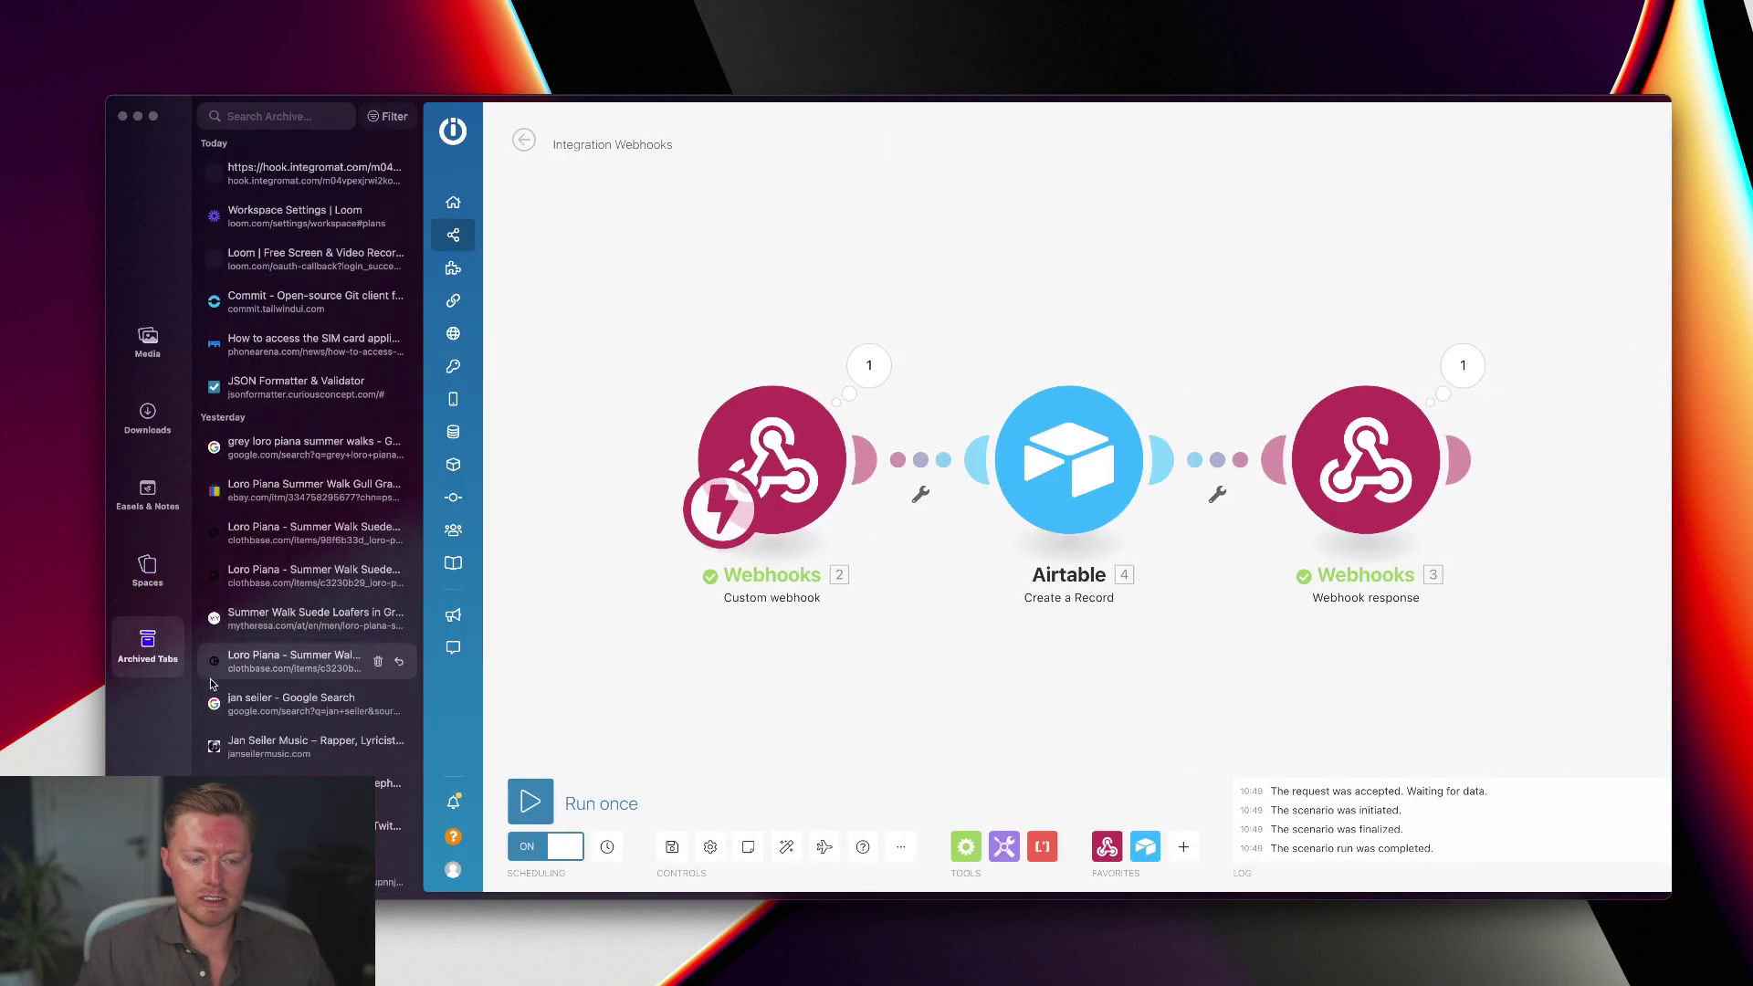
click(146, 571)
key(Escape)
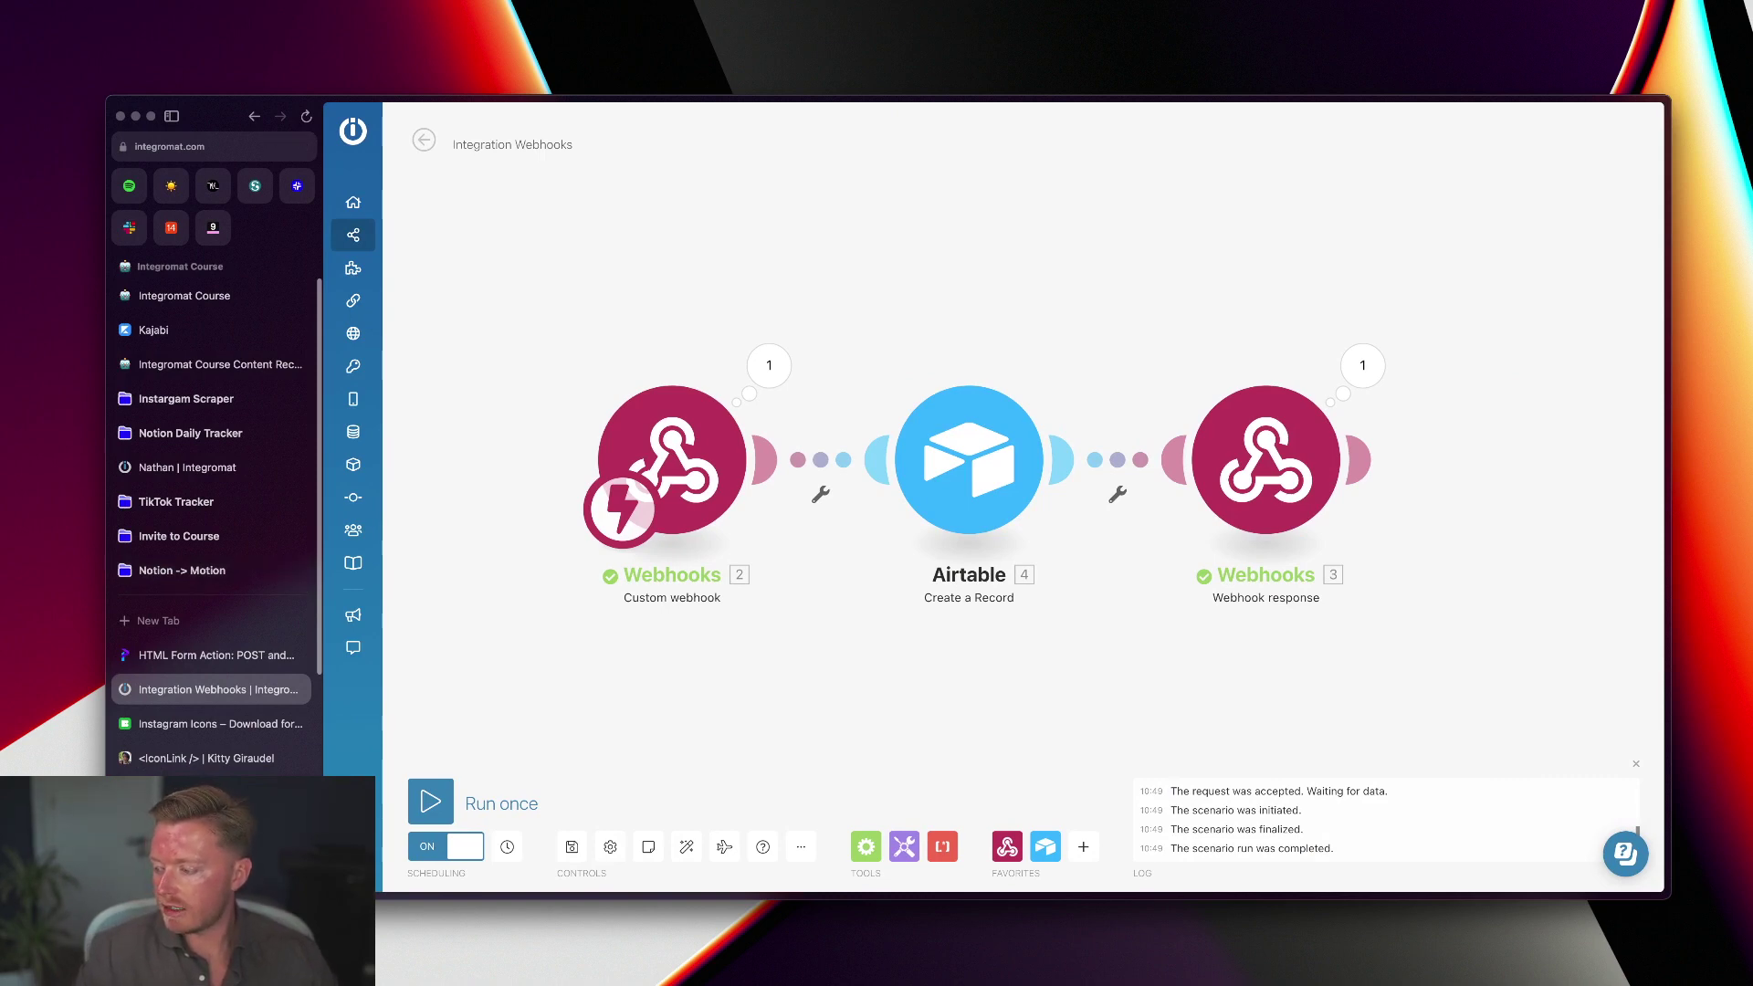
- Play the Beautiful / Classical playlist in the Spotify tab, then switch to the Commit tab
click(128, 185)
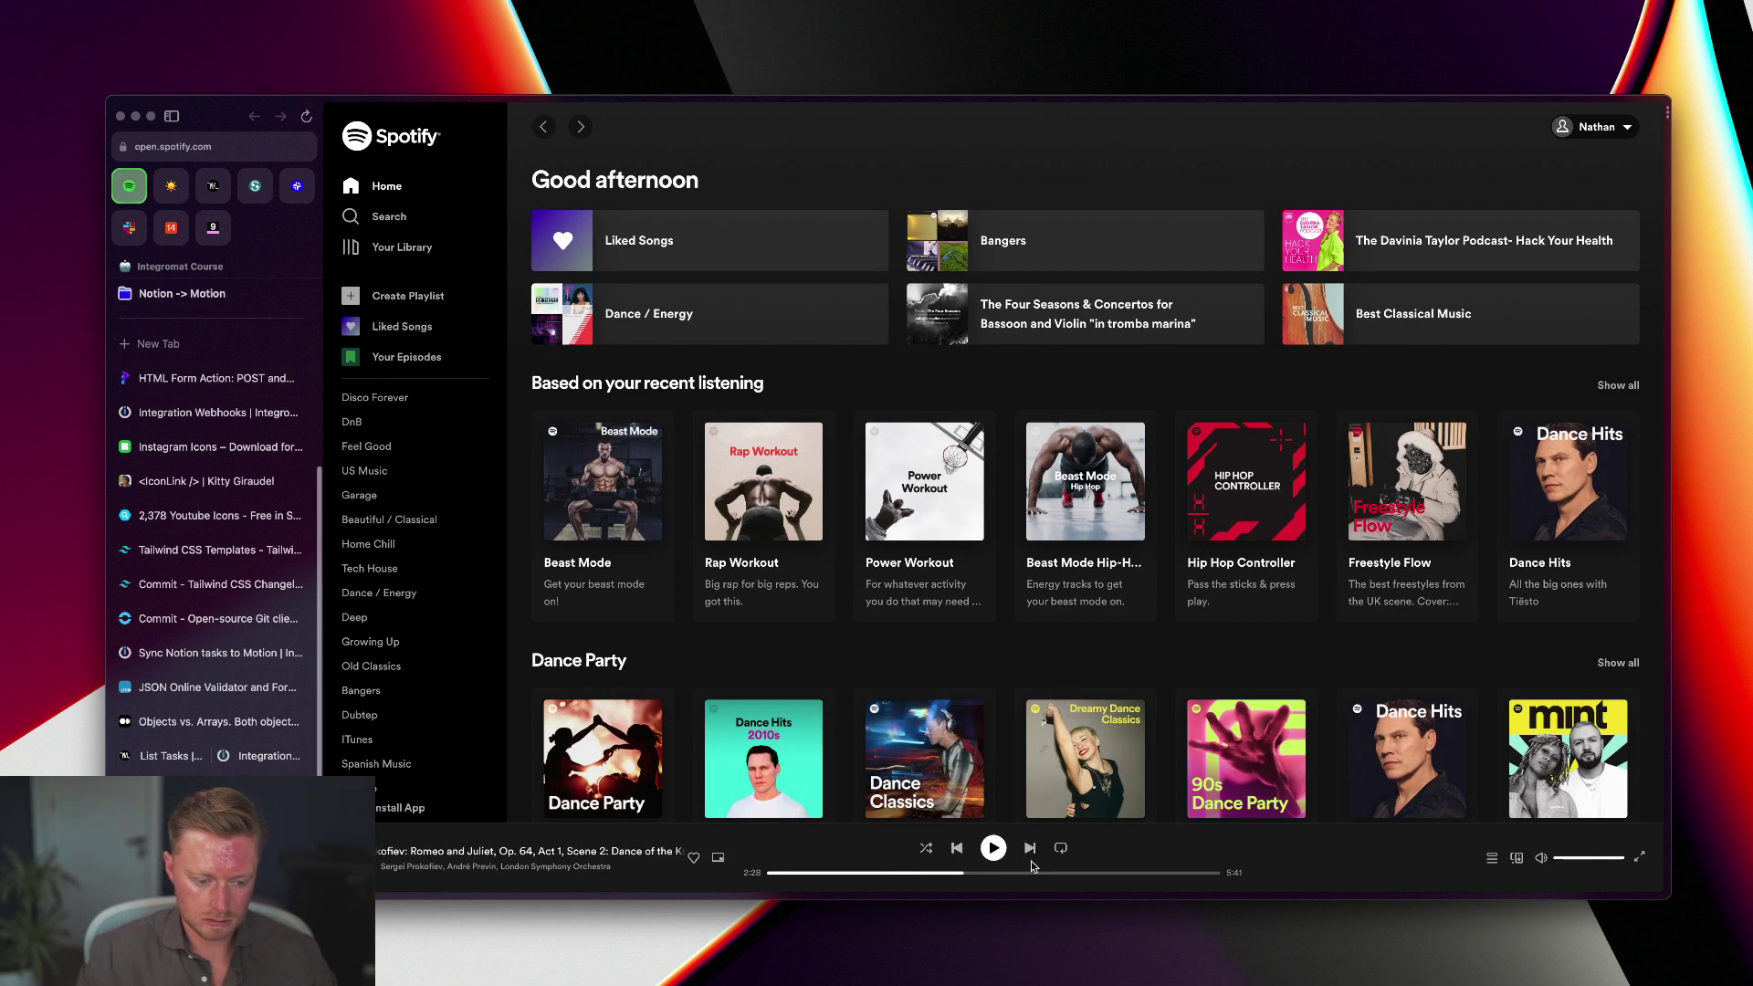
click(993, 848)
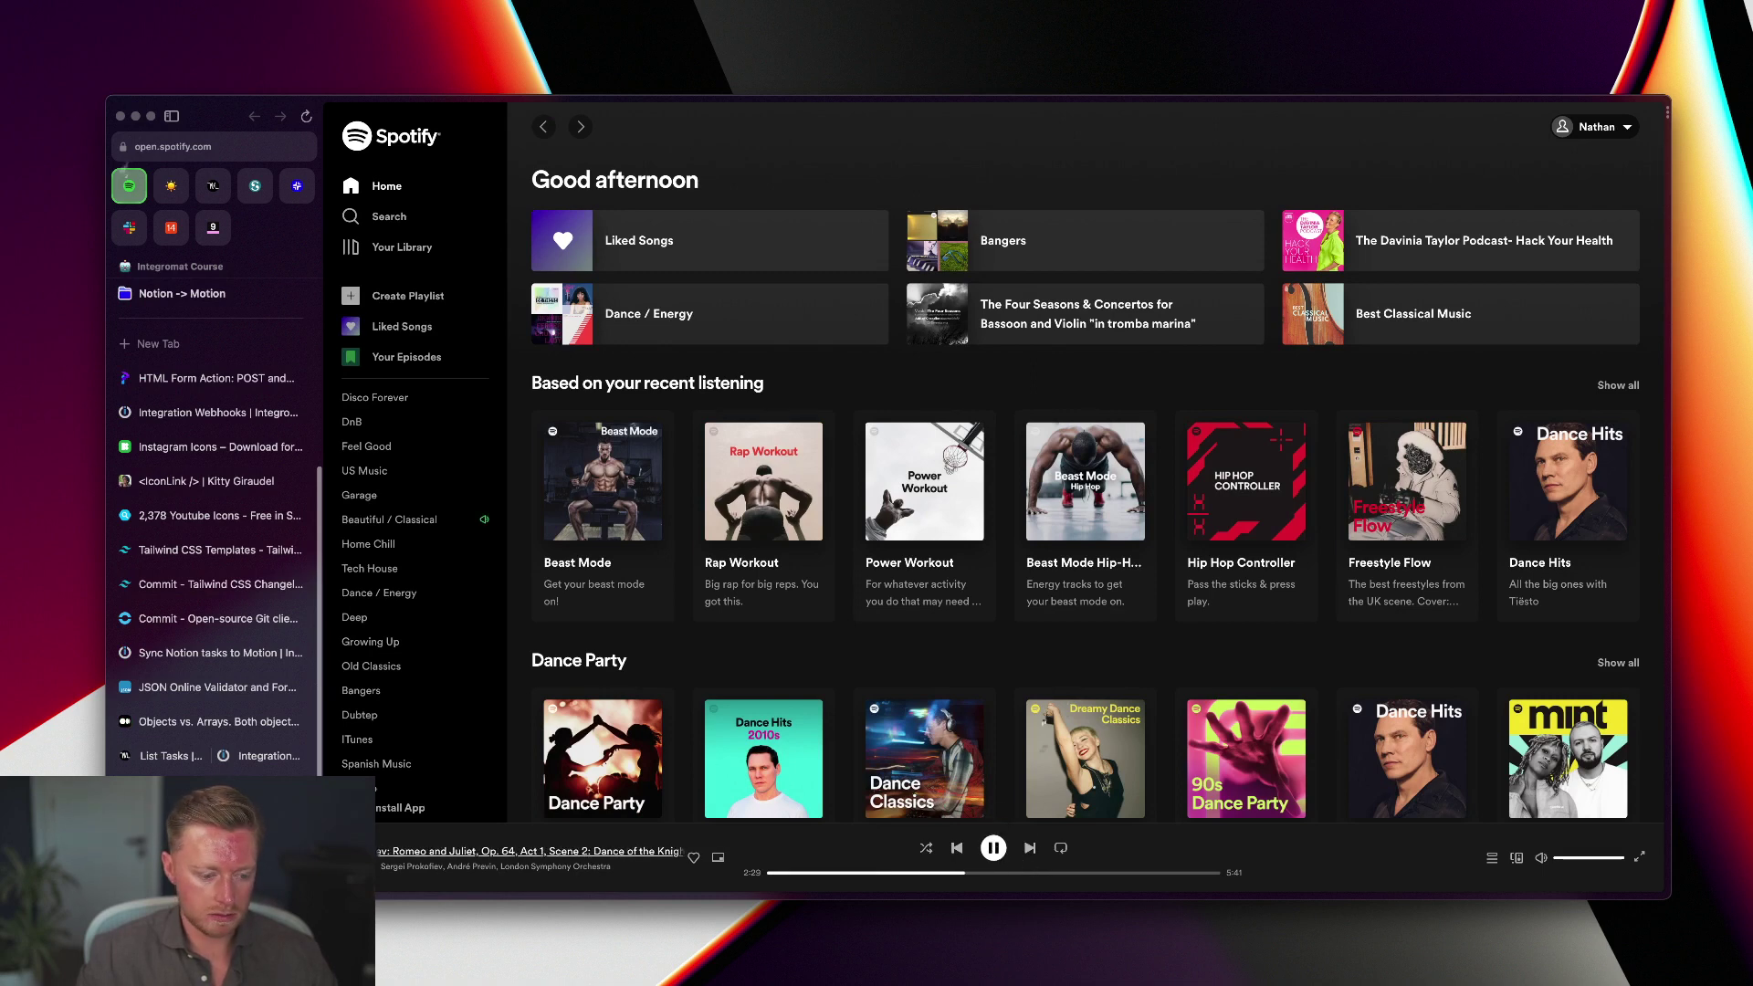
click(209, 618)
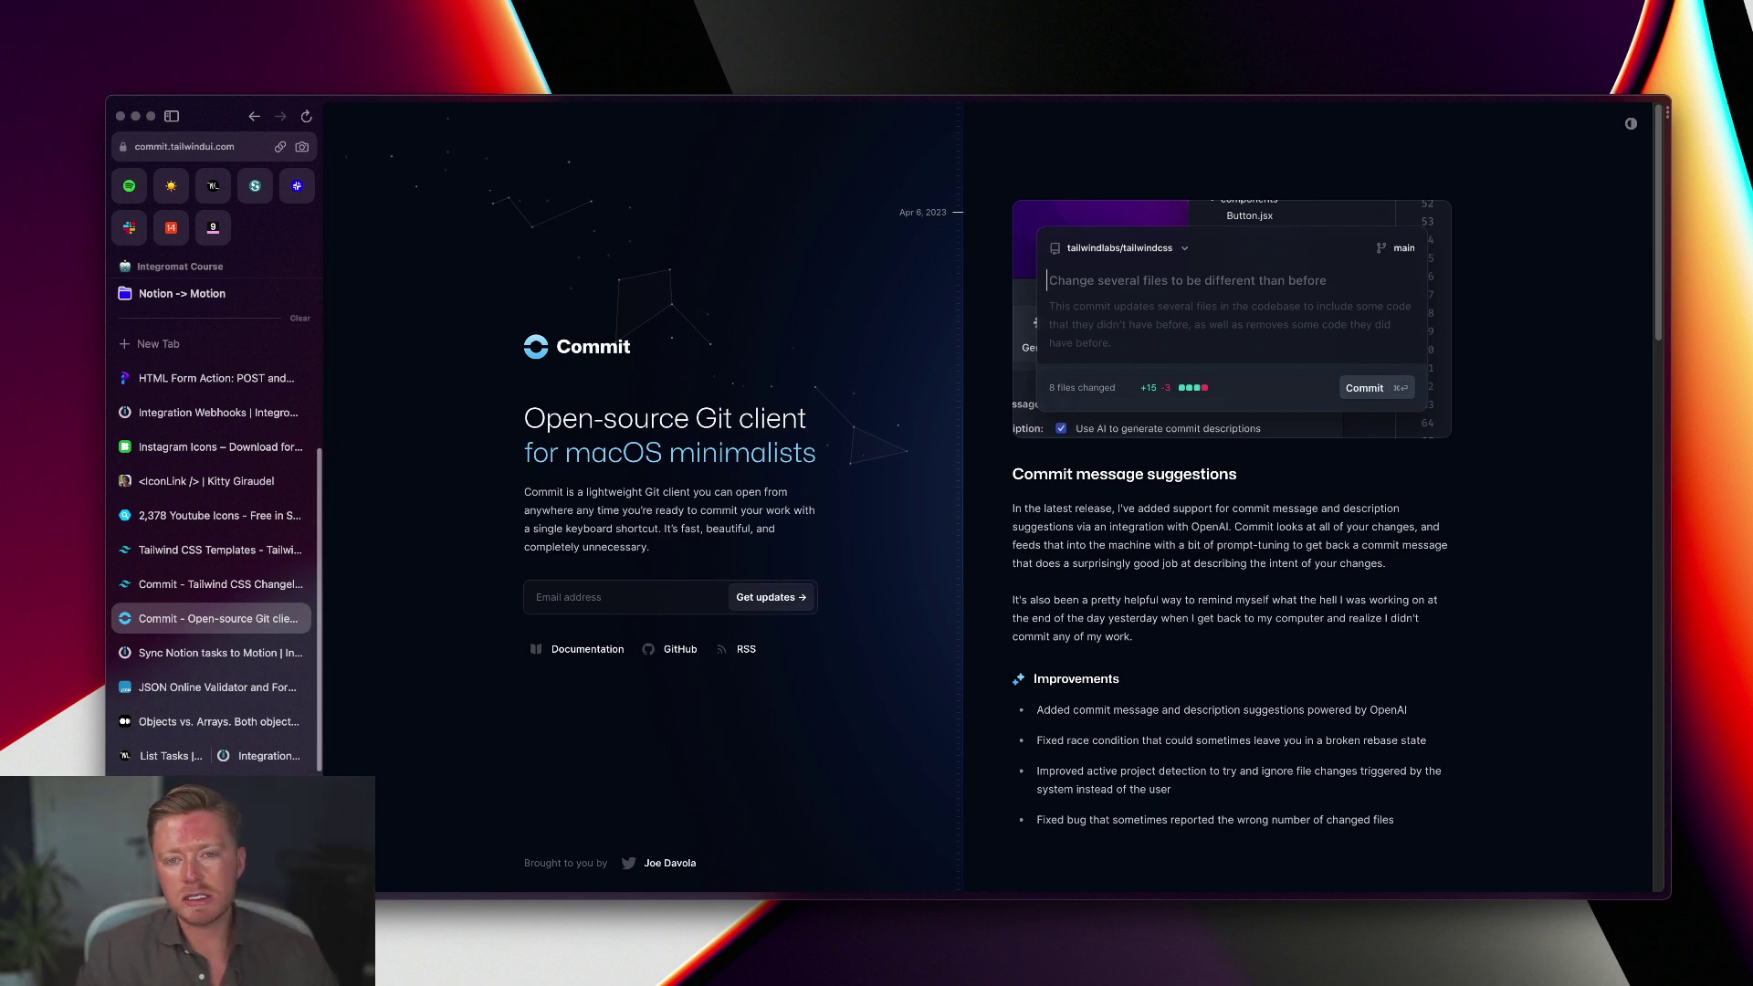
- Clear the 'TWITT' search from the command bar, step through suggestions, and dismiss the bar
key(super+l)
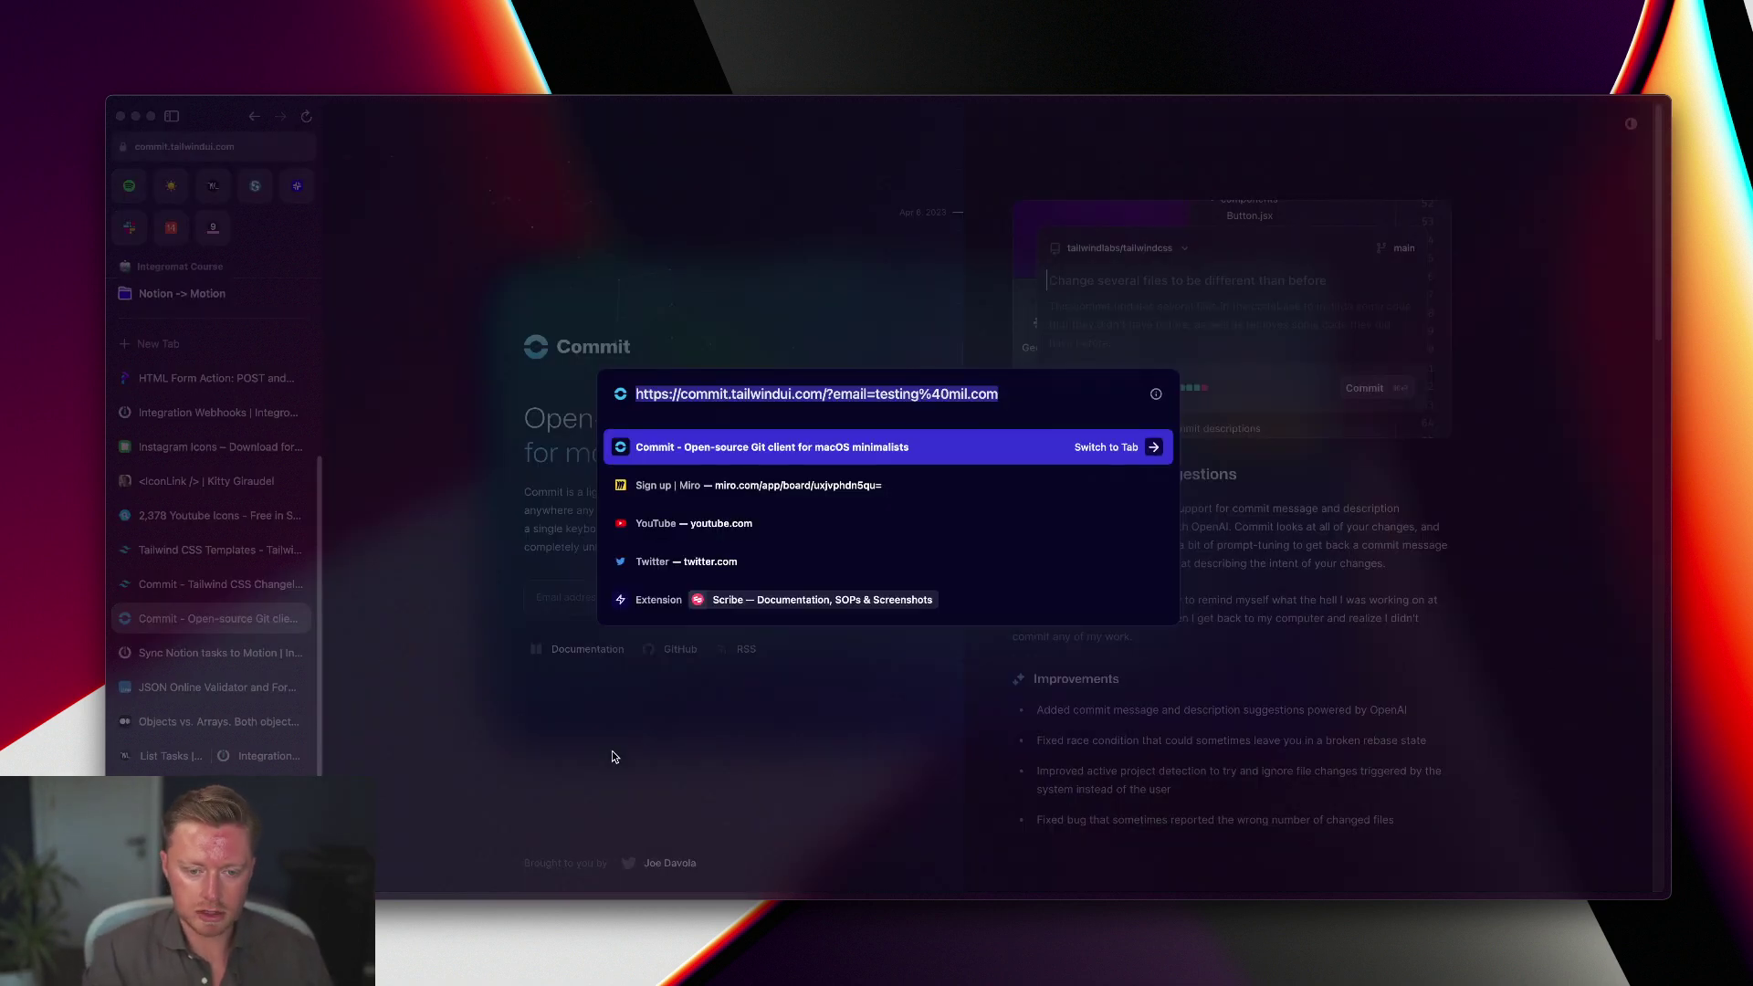
key(BackSpace)
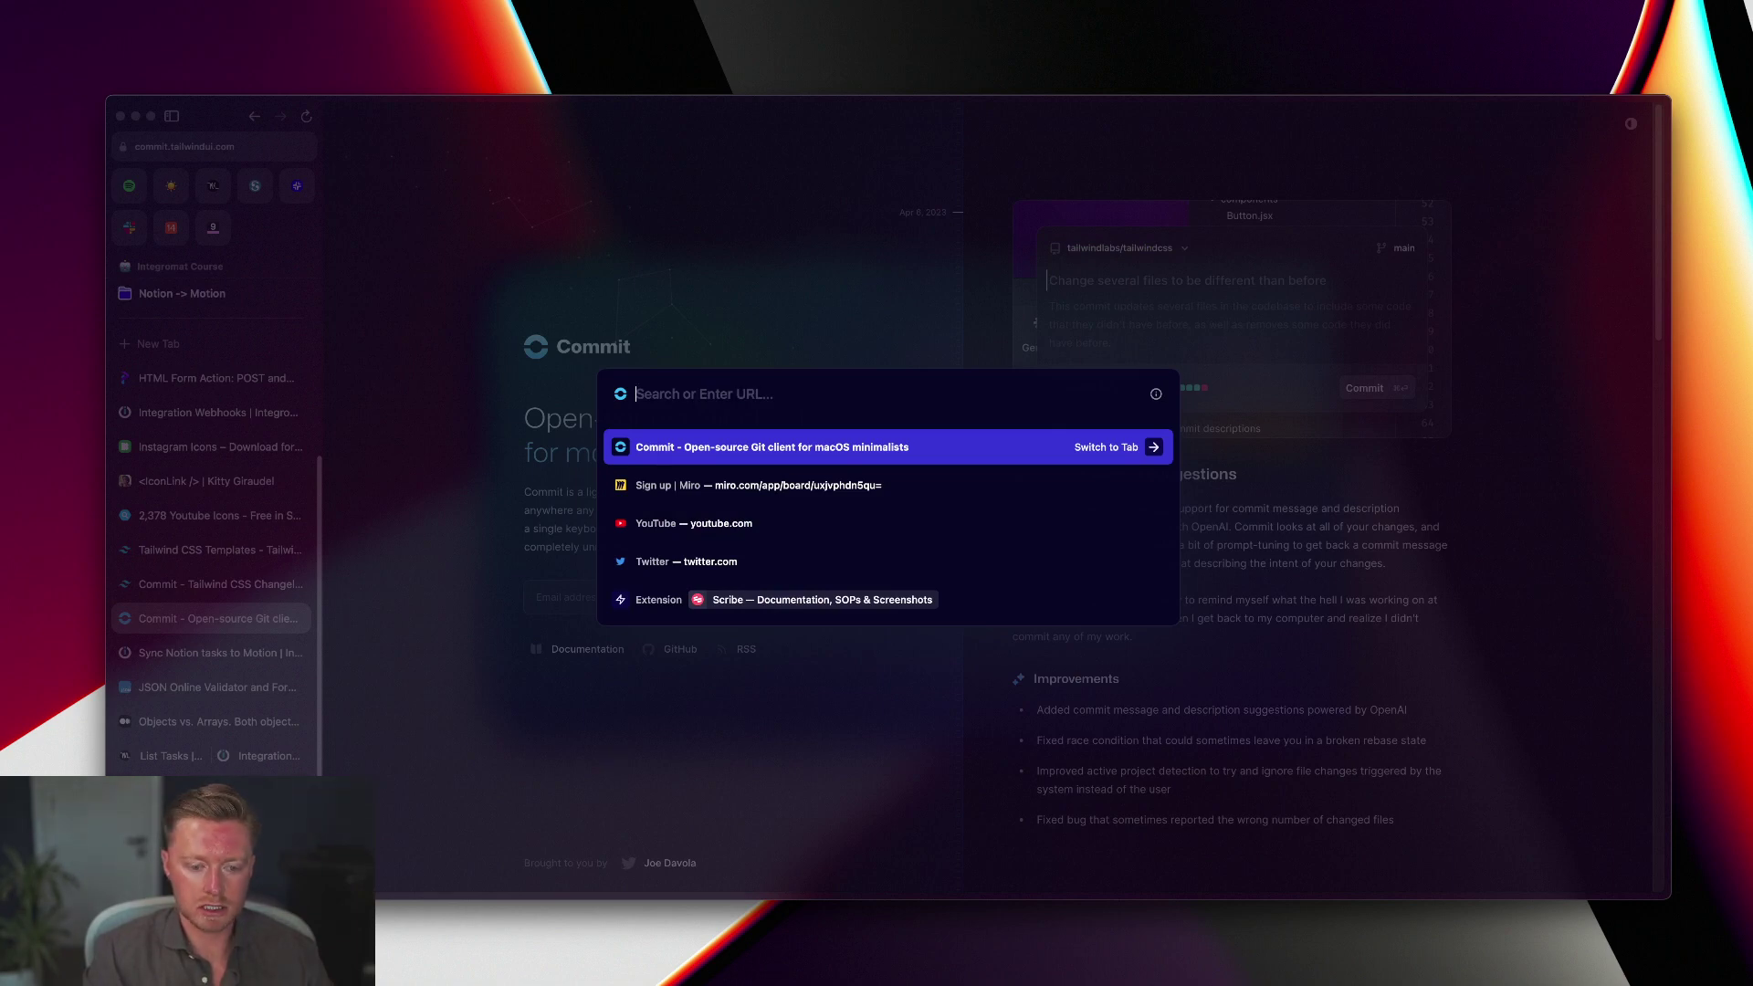
text(TWITT)
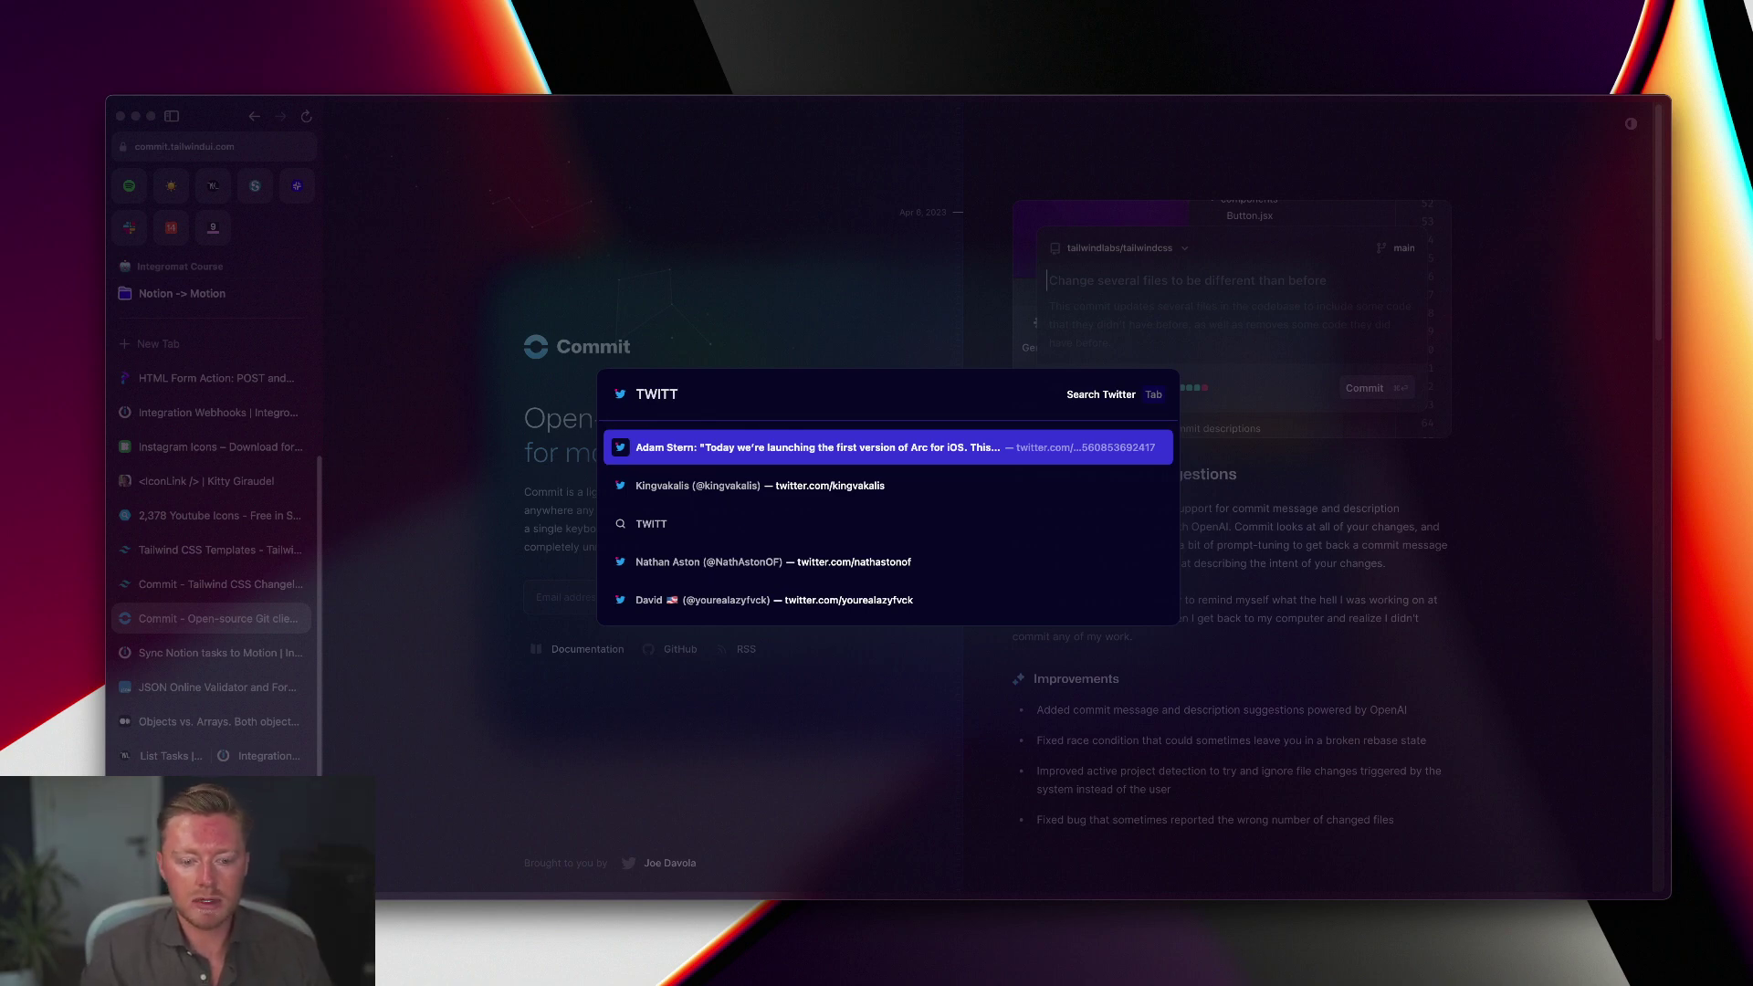
key(BackSpace)
key(BackSpace)
key(BackSpace)
key(BackSpace)
key(BackSpace)
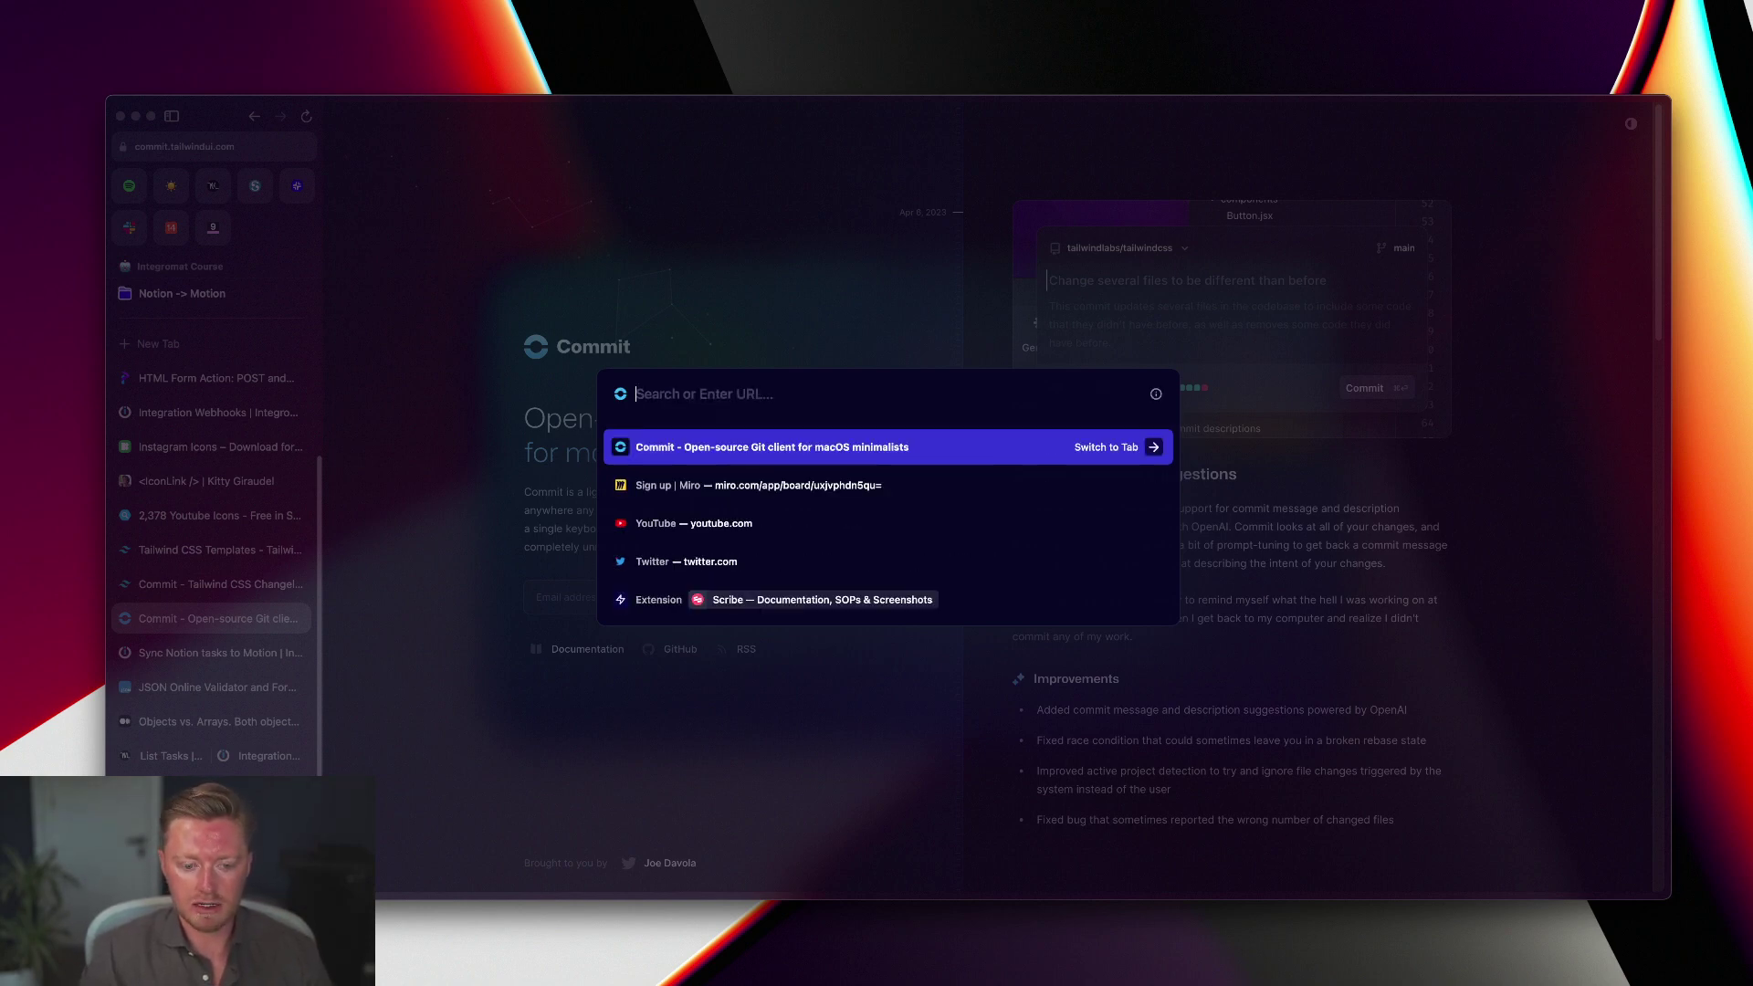
key(Down)
key(Down)
key(Down)
key(Down)
key(Down)
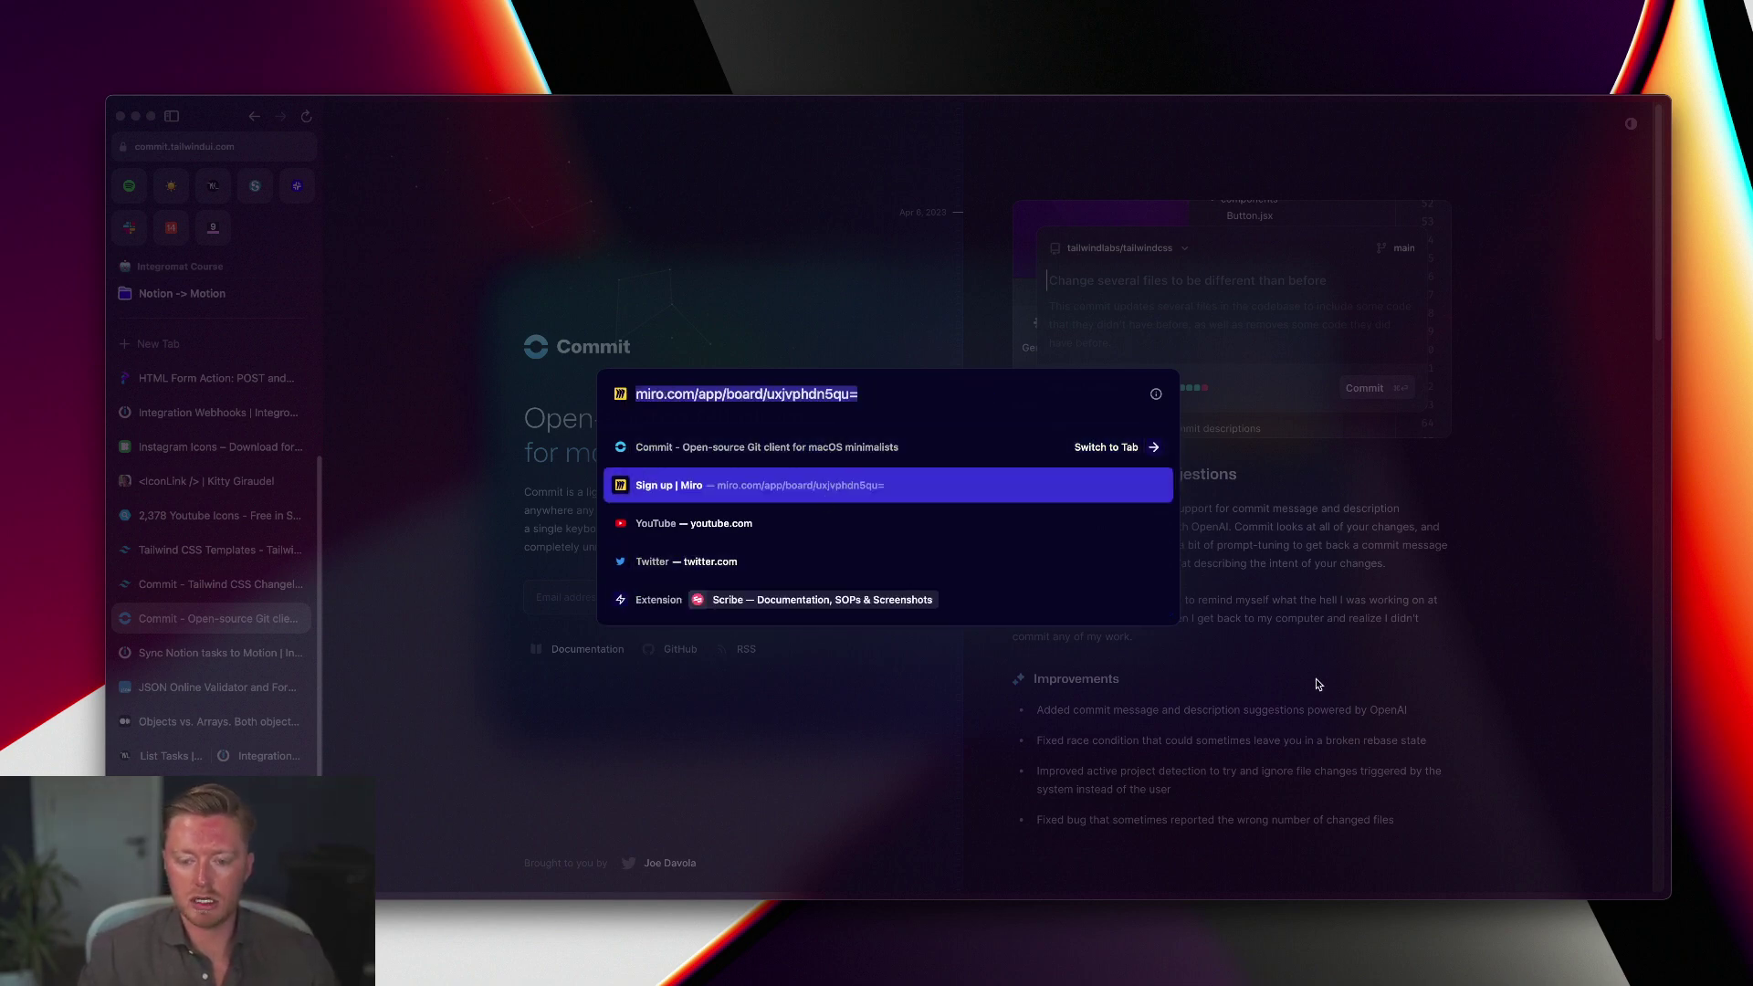
key(Escape)
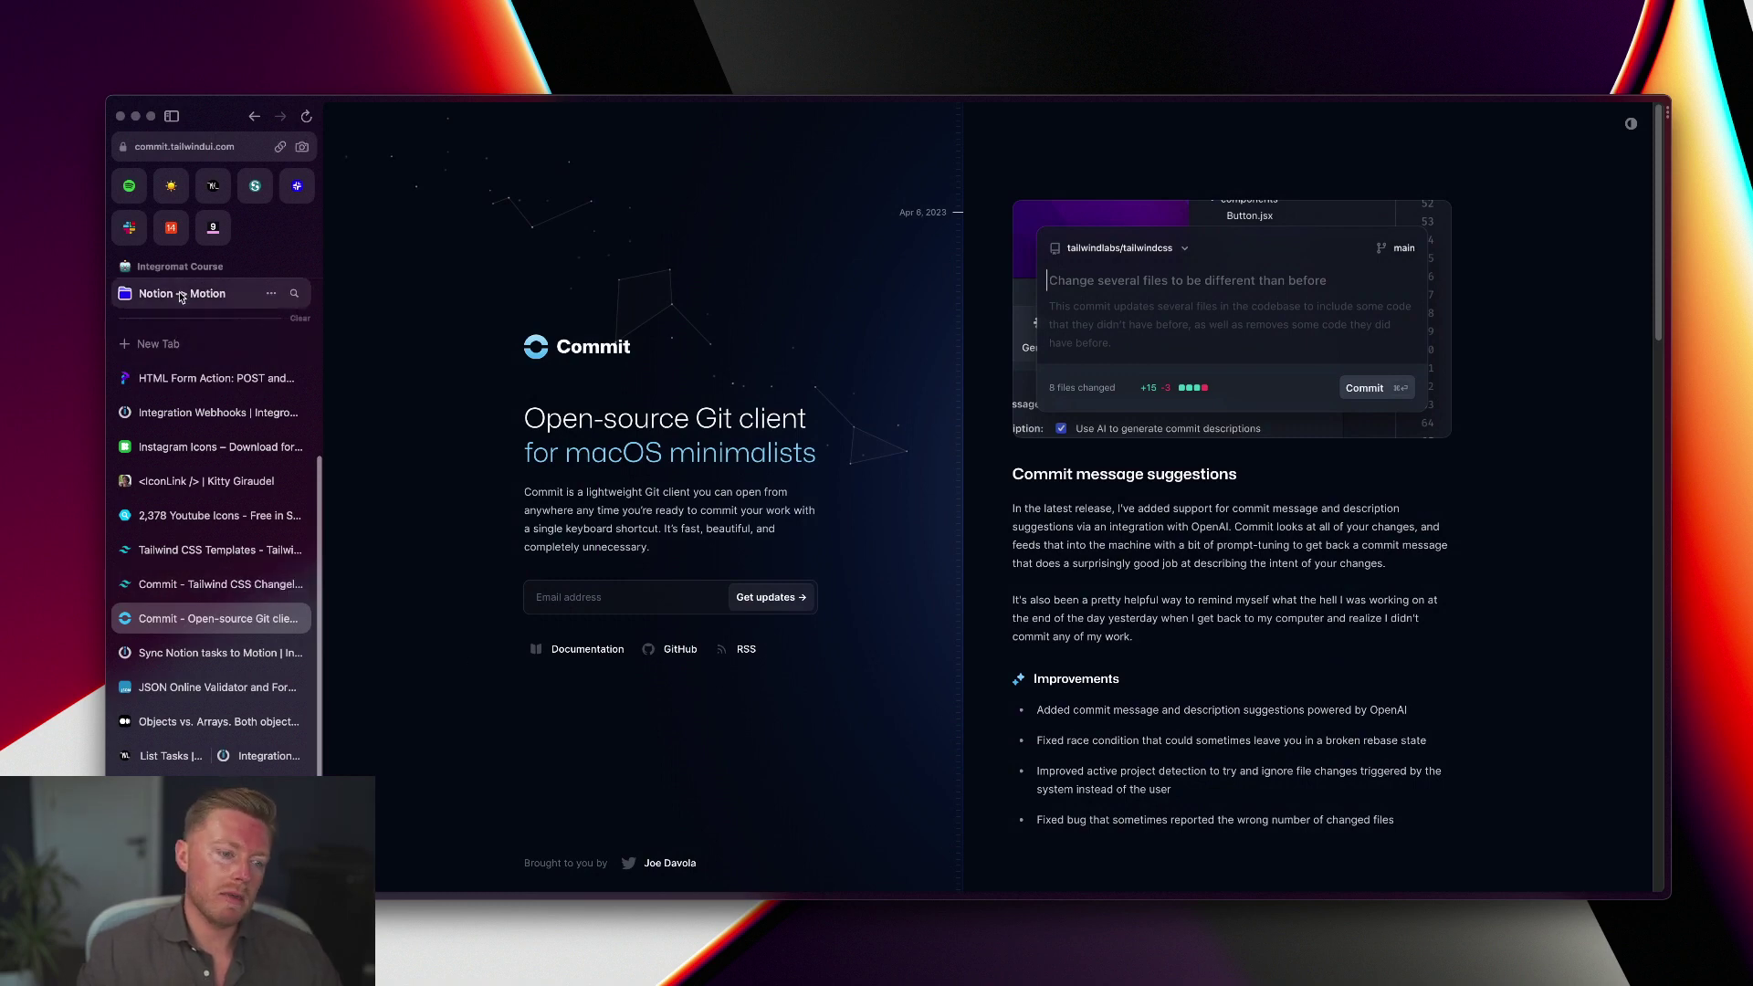
- Preview the pinned calendar and Notion tabs in the sidebar
mouse_move(175, 242)
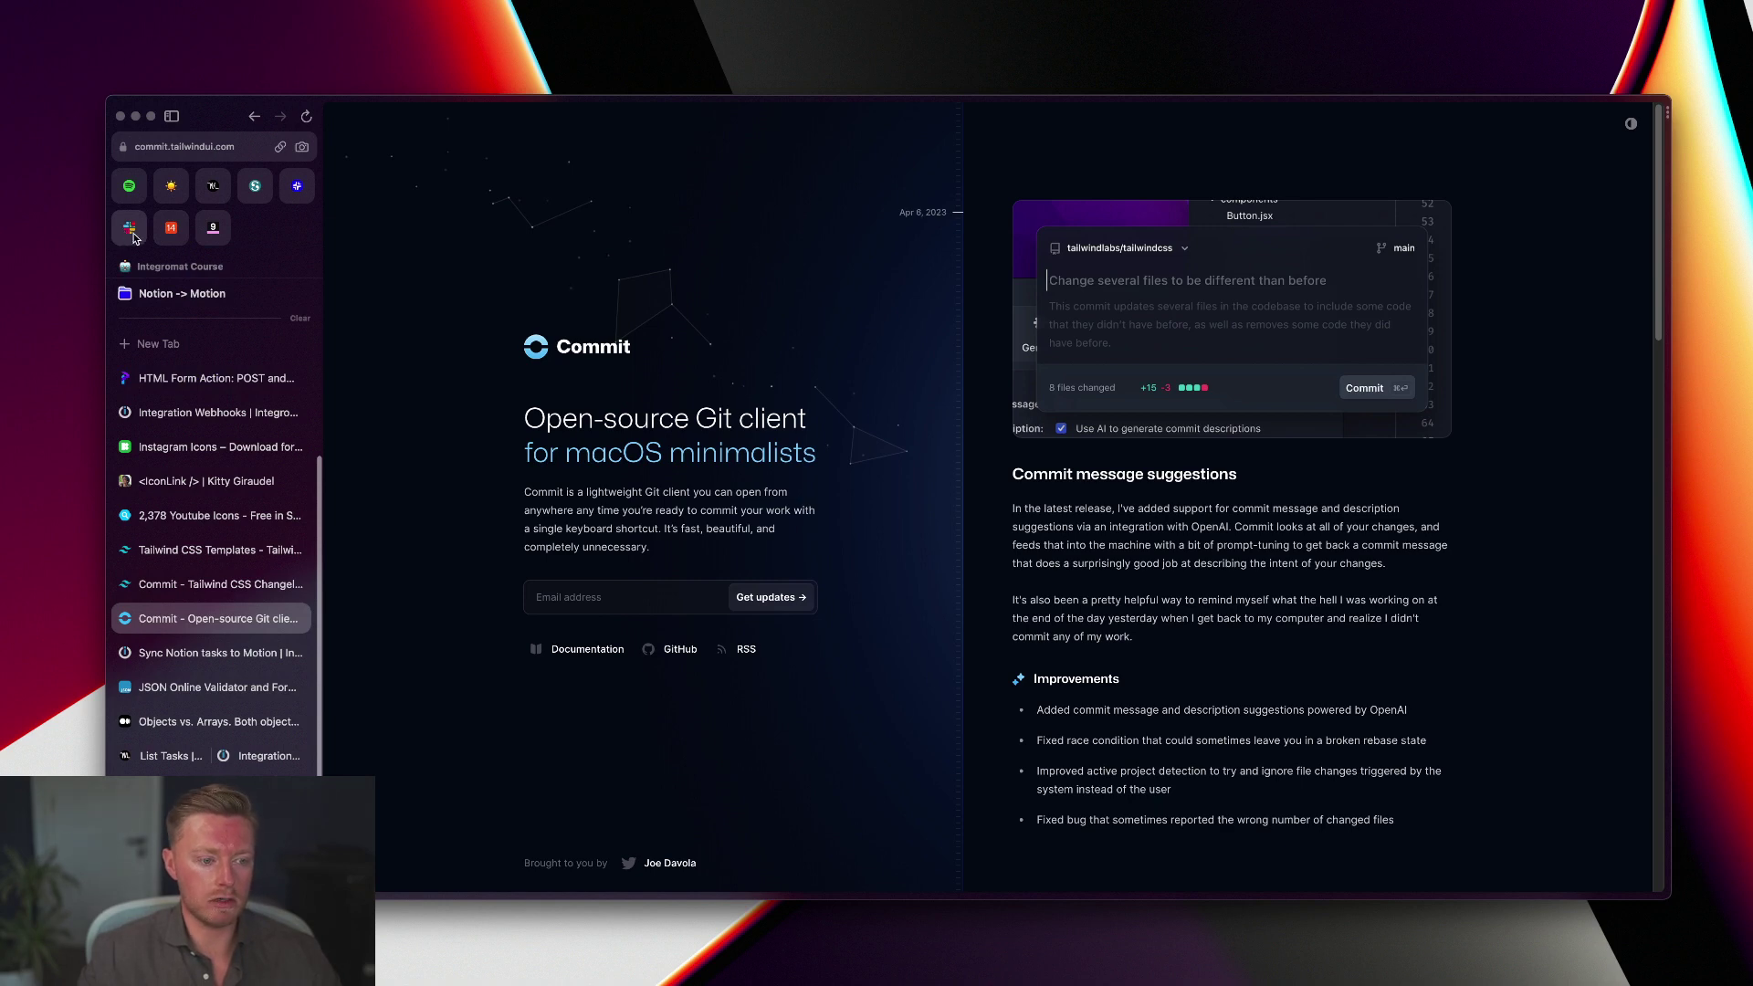
mouse_move(210, 188)
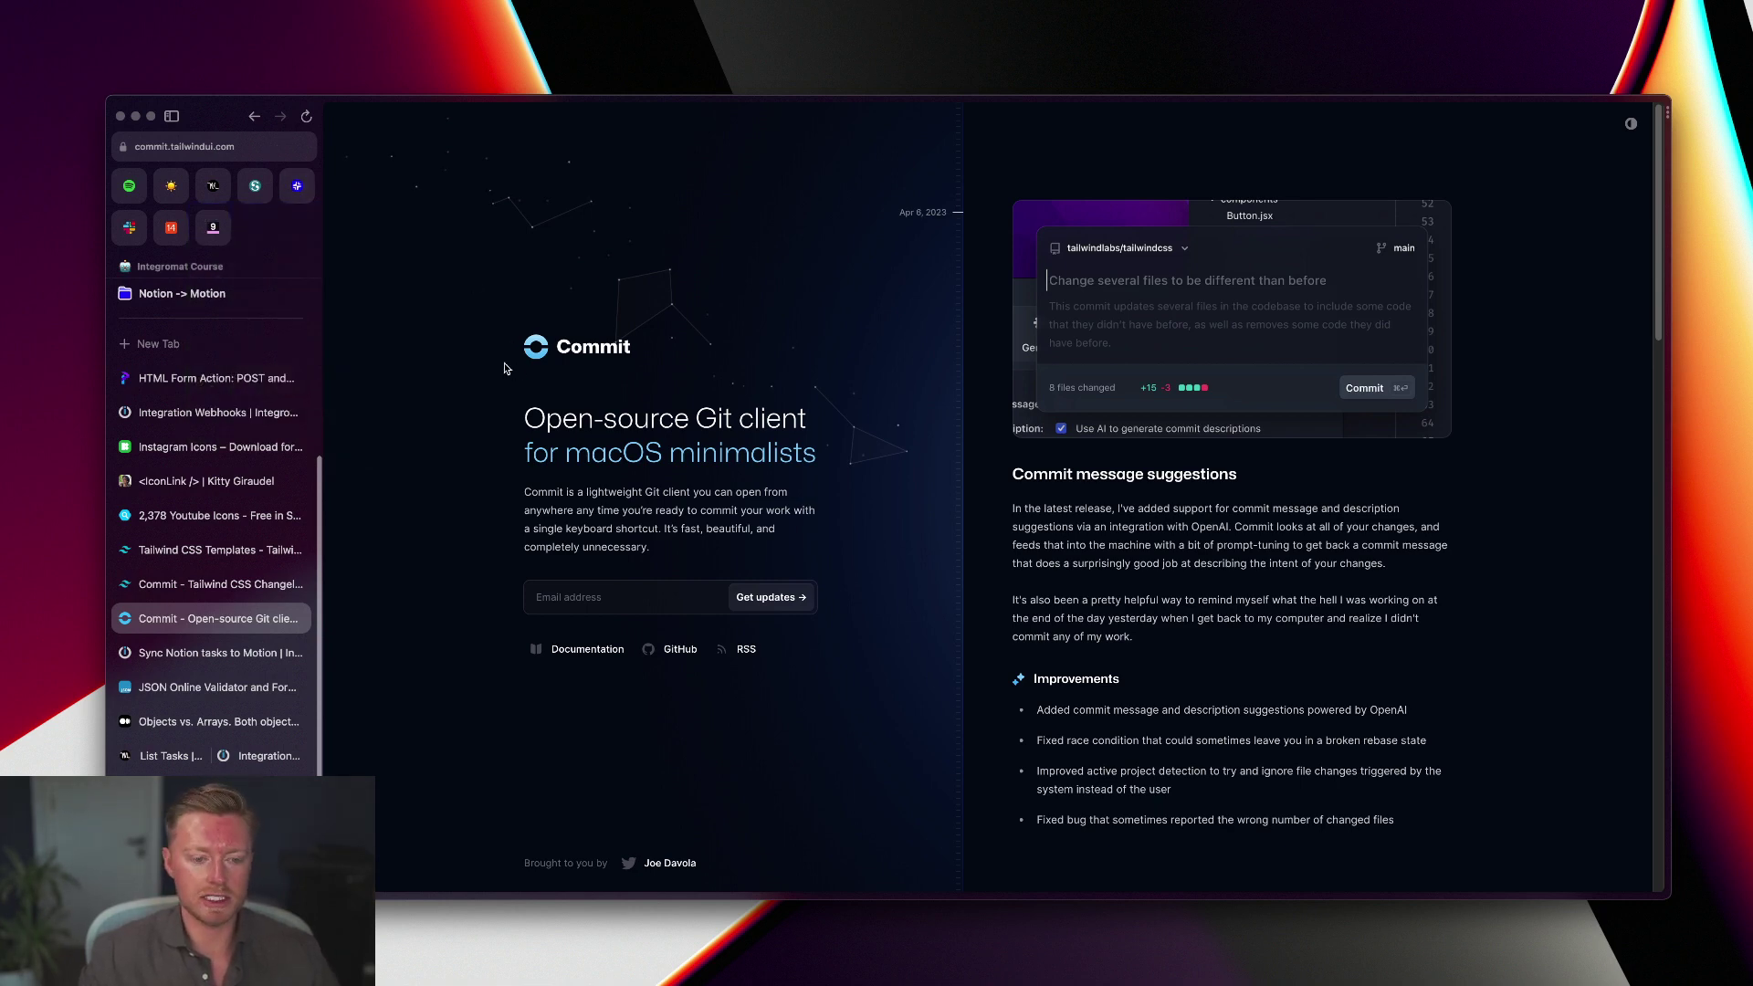
- Minimize the Arc Browser window and close the CleanMyMac window
click(135, 118)
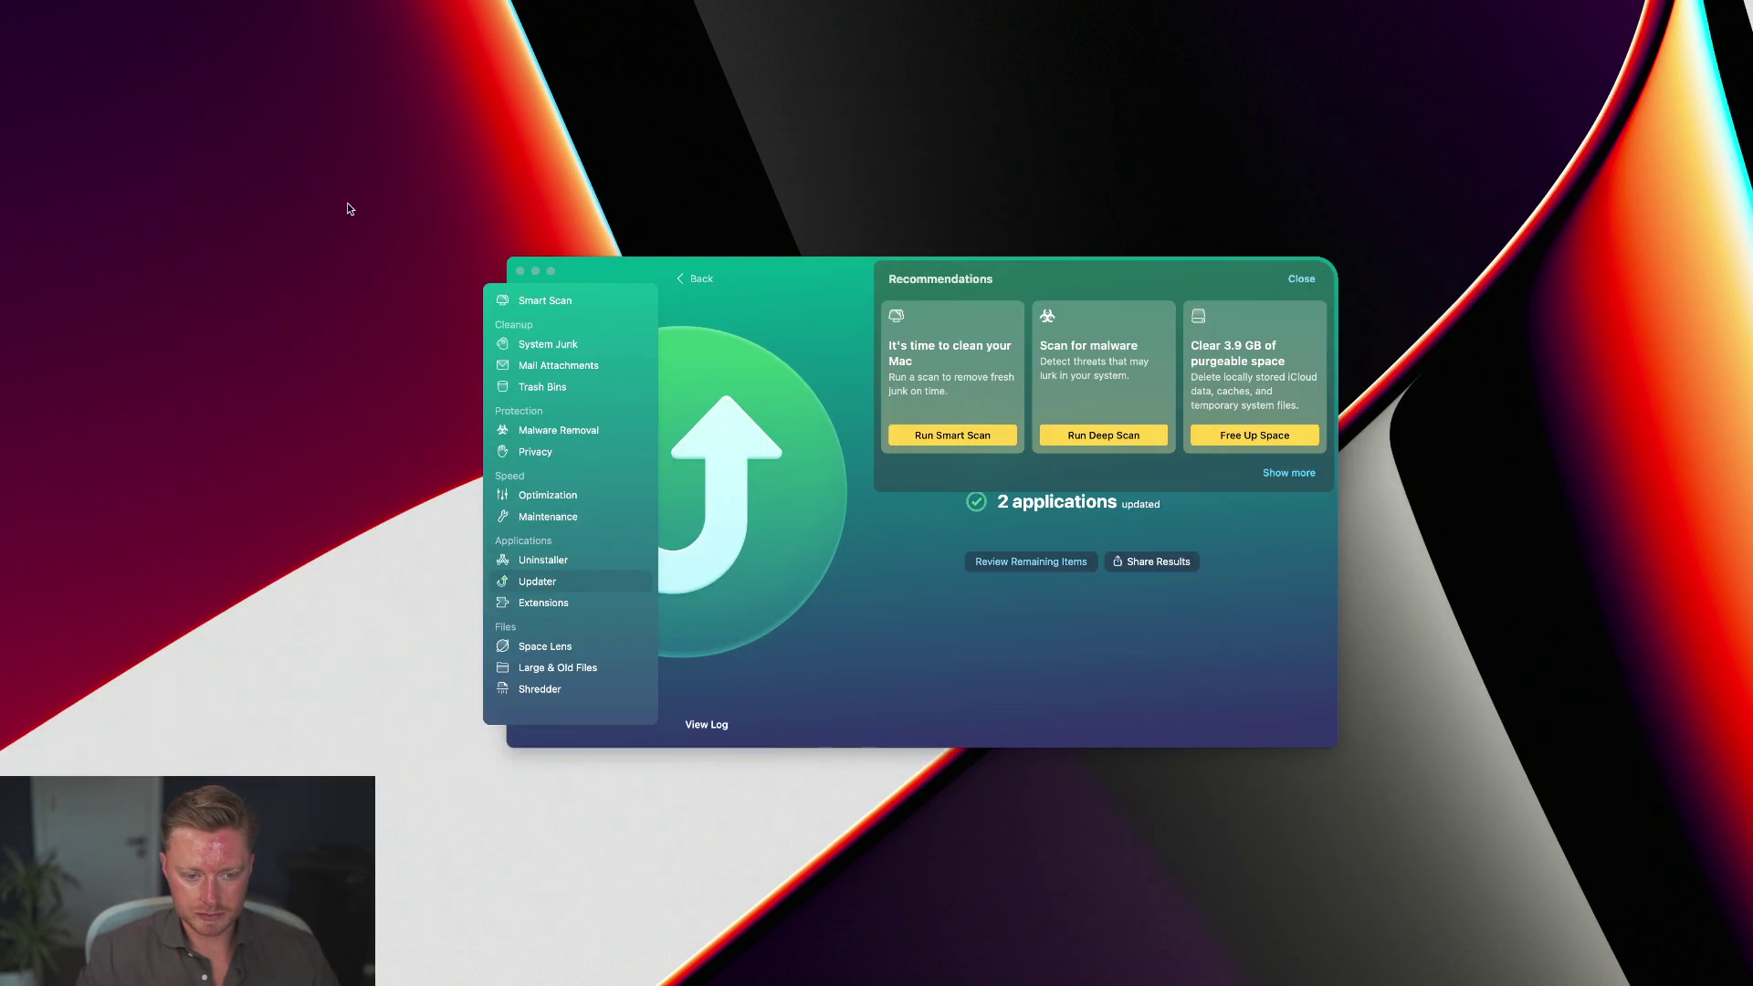
click(521, 273)
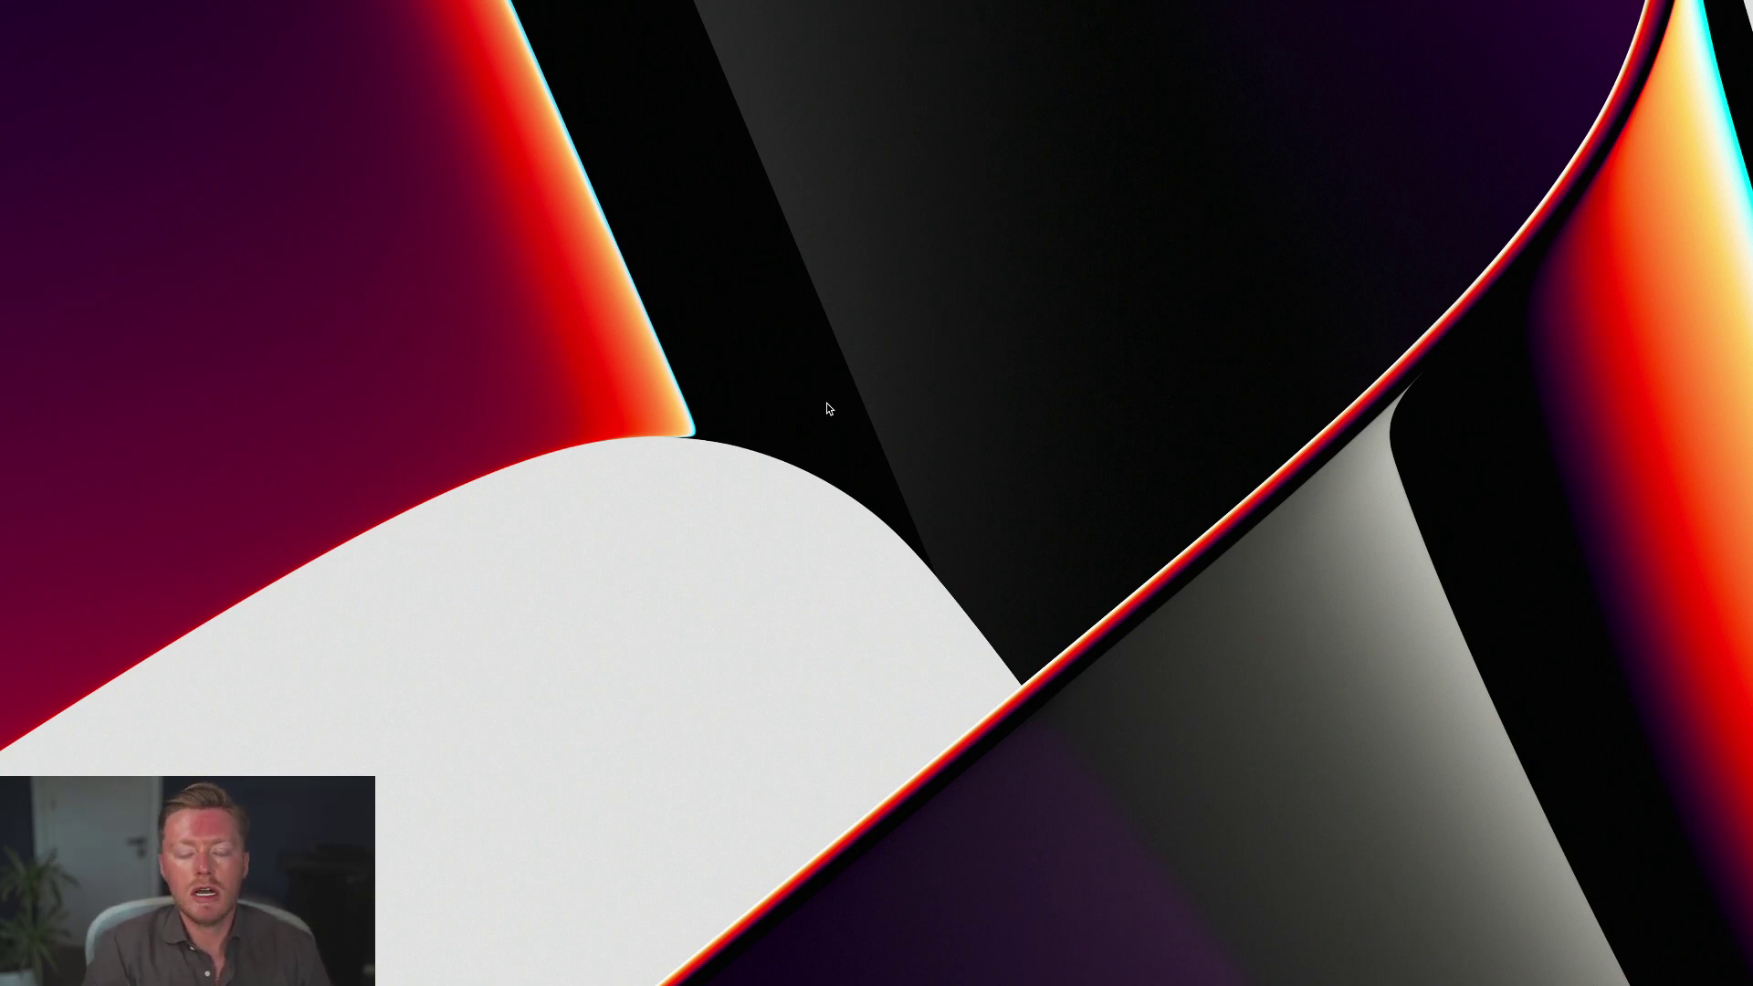
- Run Raycast's Toggle System Appearance via a 'dark mode' search, then reopen the launcher
key(alt+space)
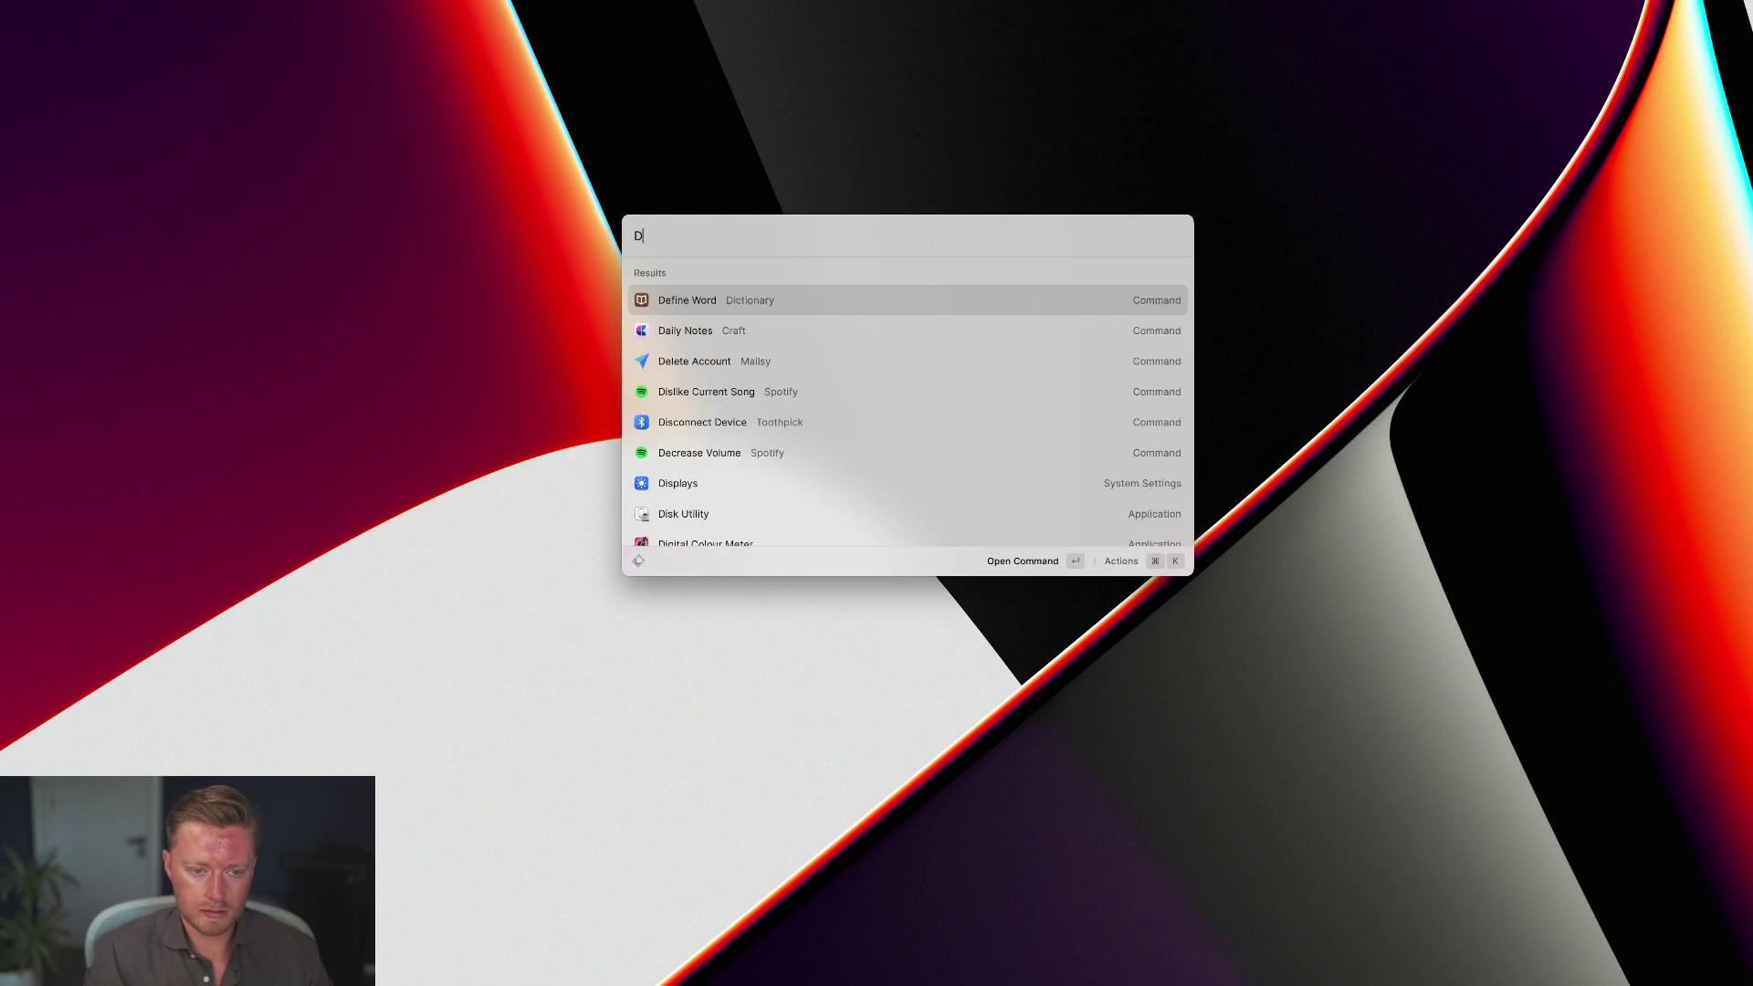
text(ARK MODE)
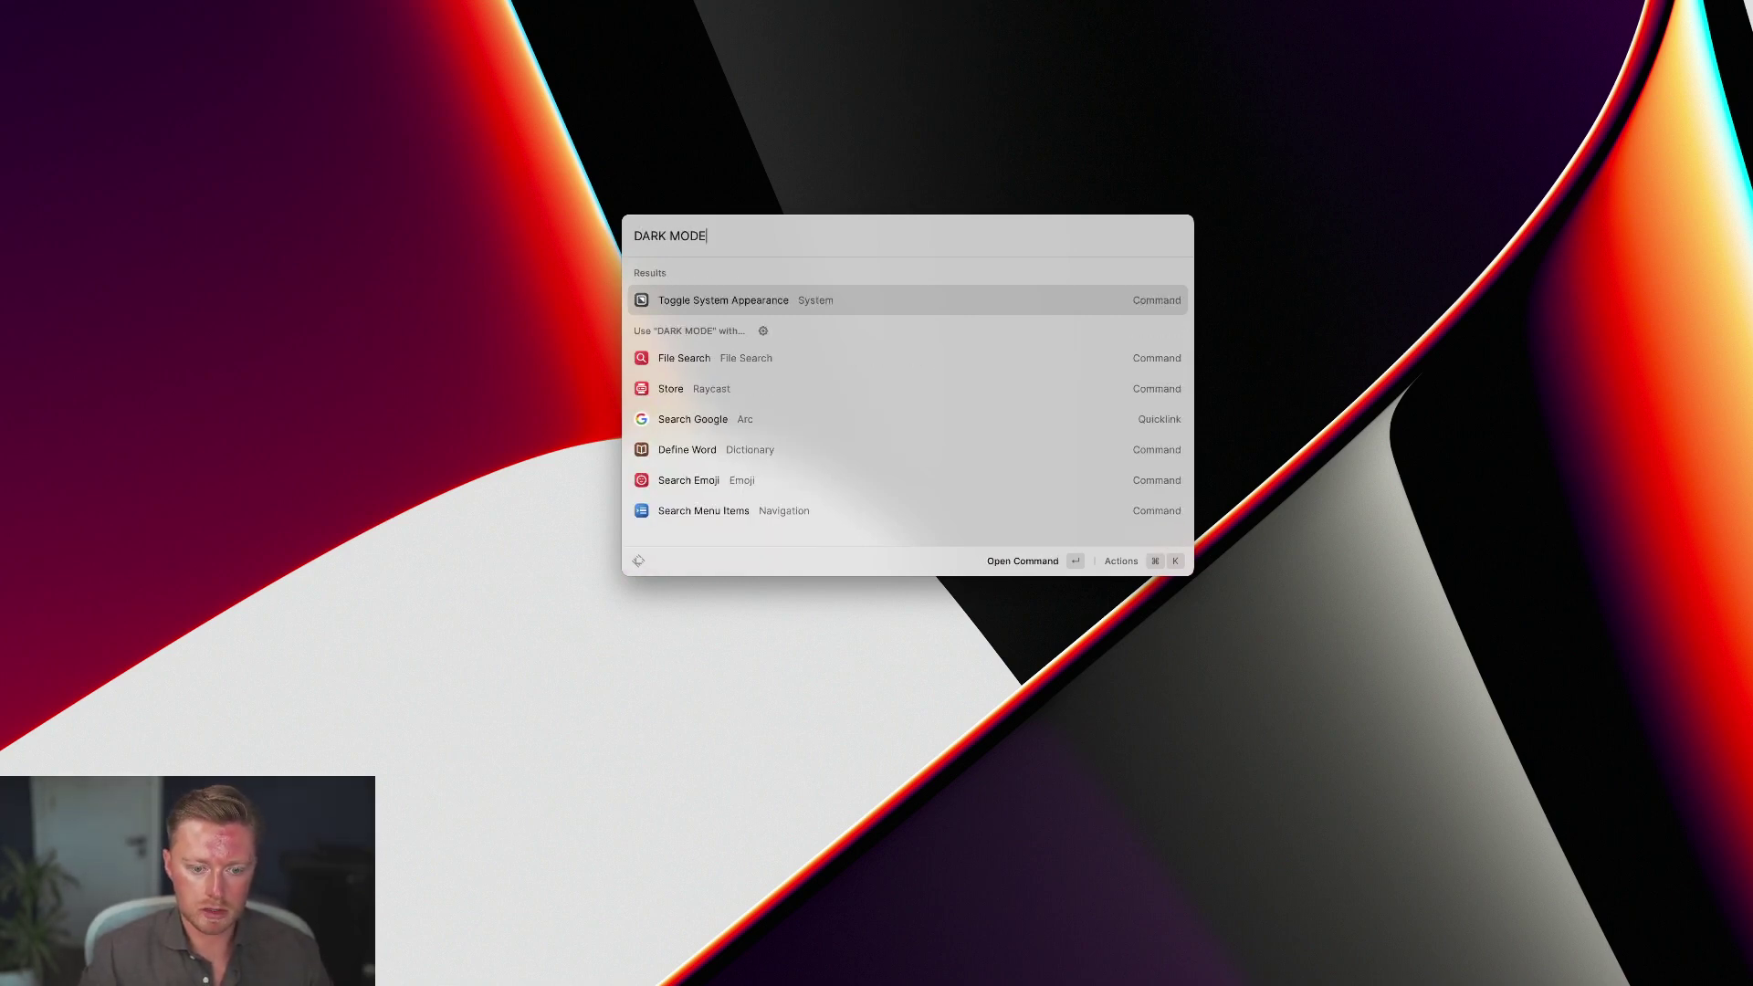
key(Return)
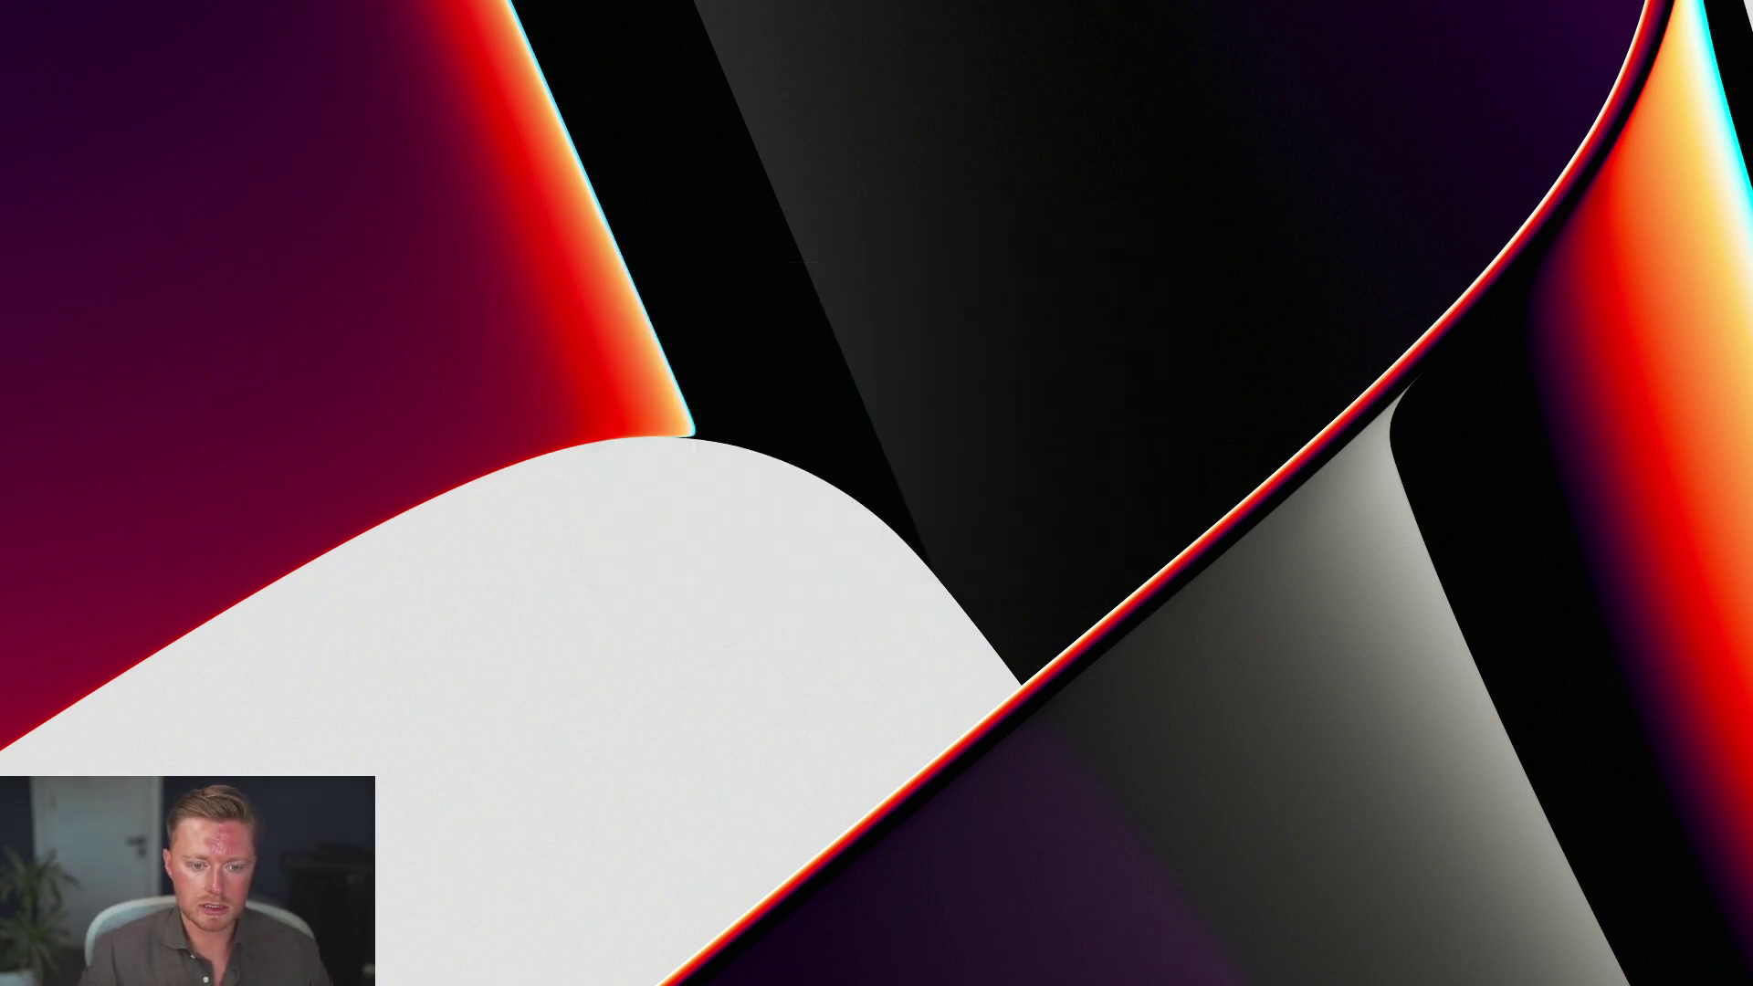
key(super+space)
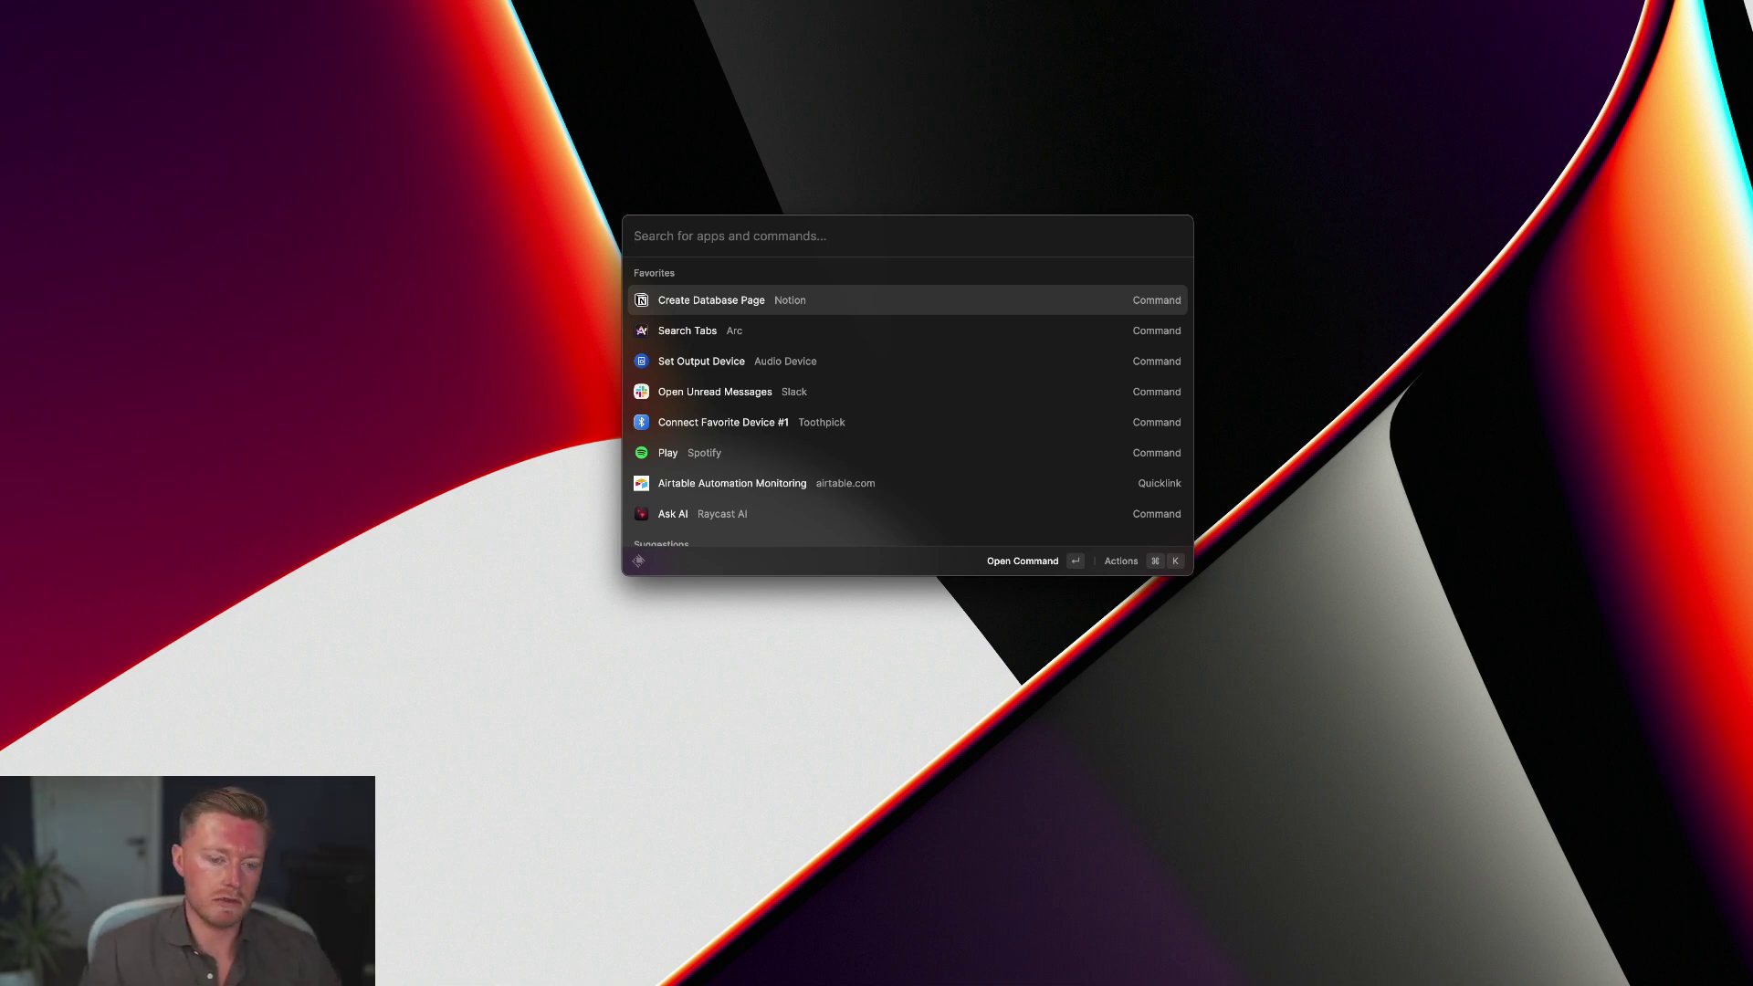
click(687, 330)
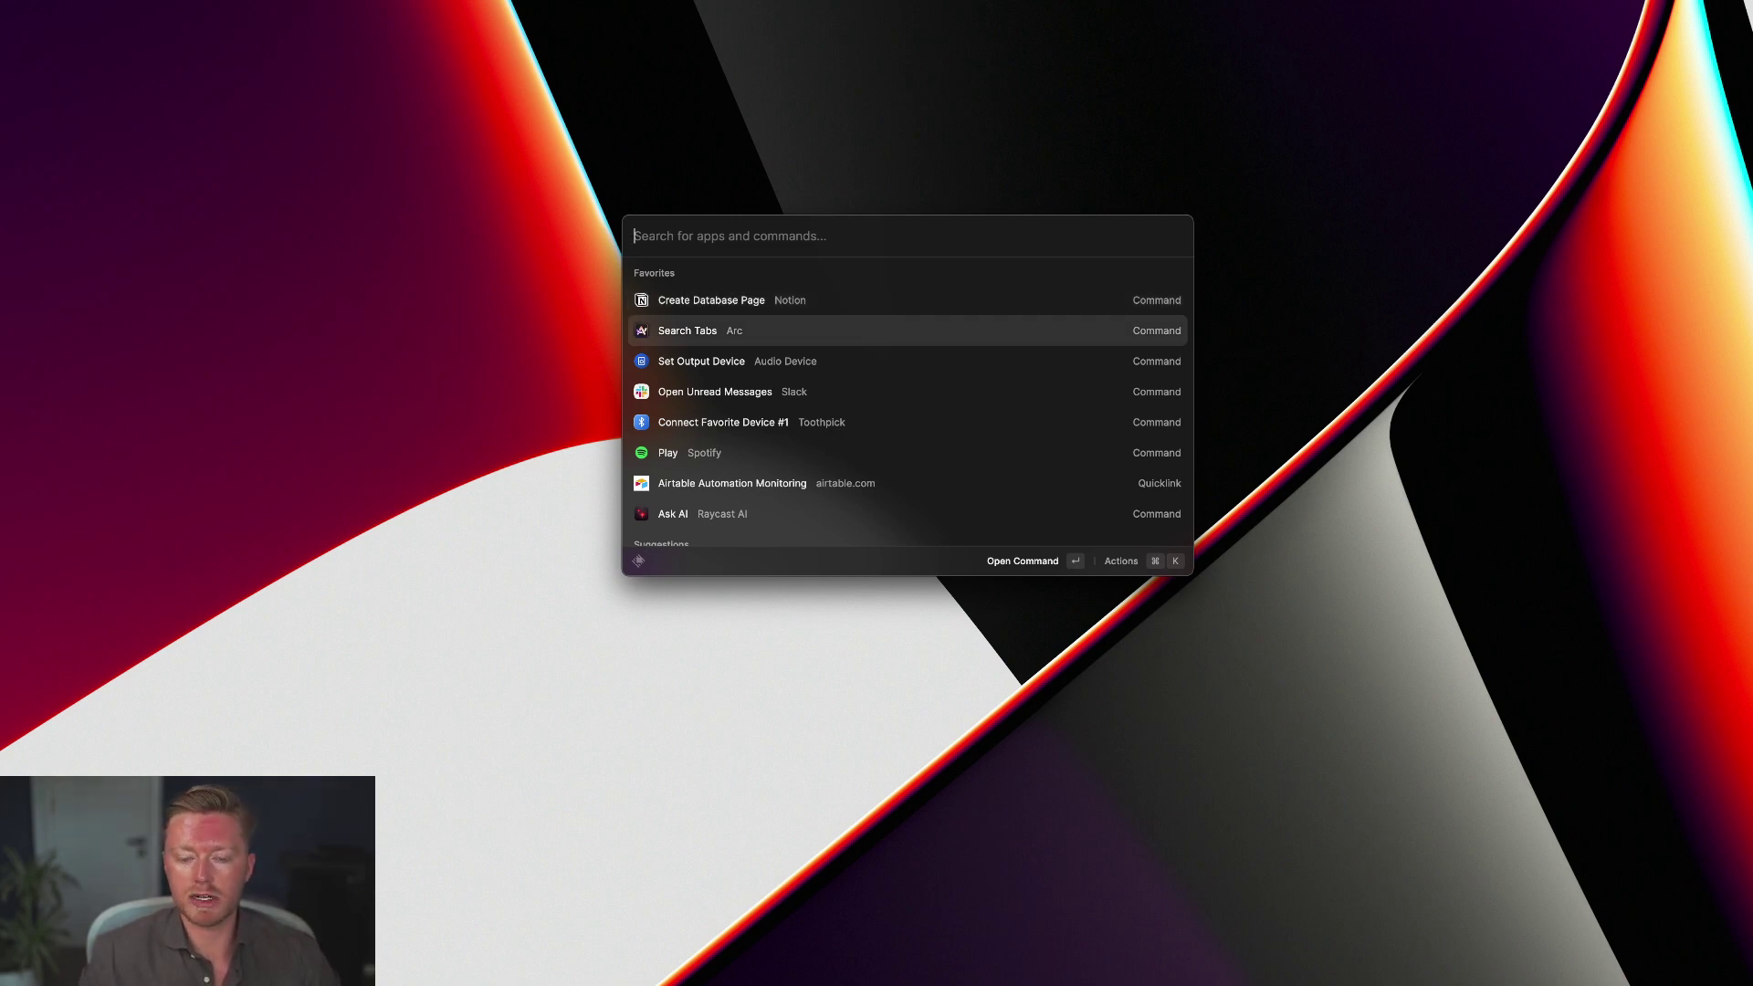
click(701, 361)
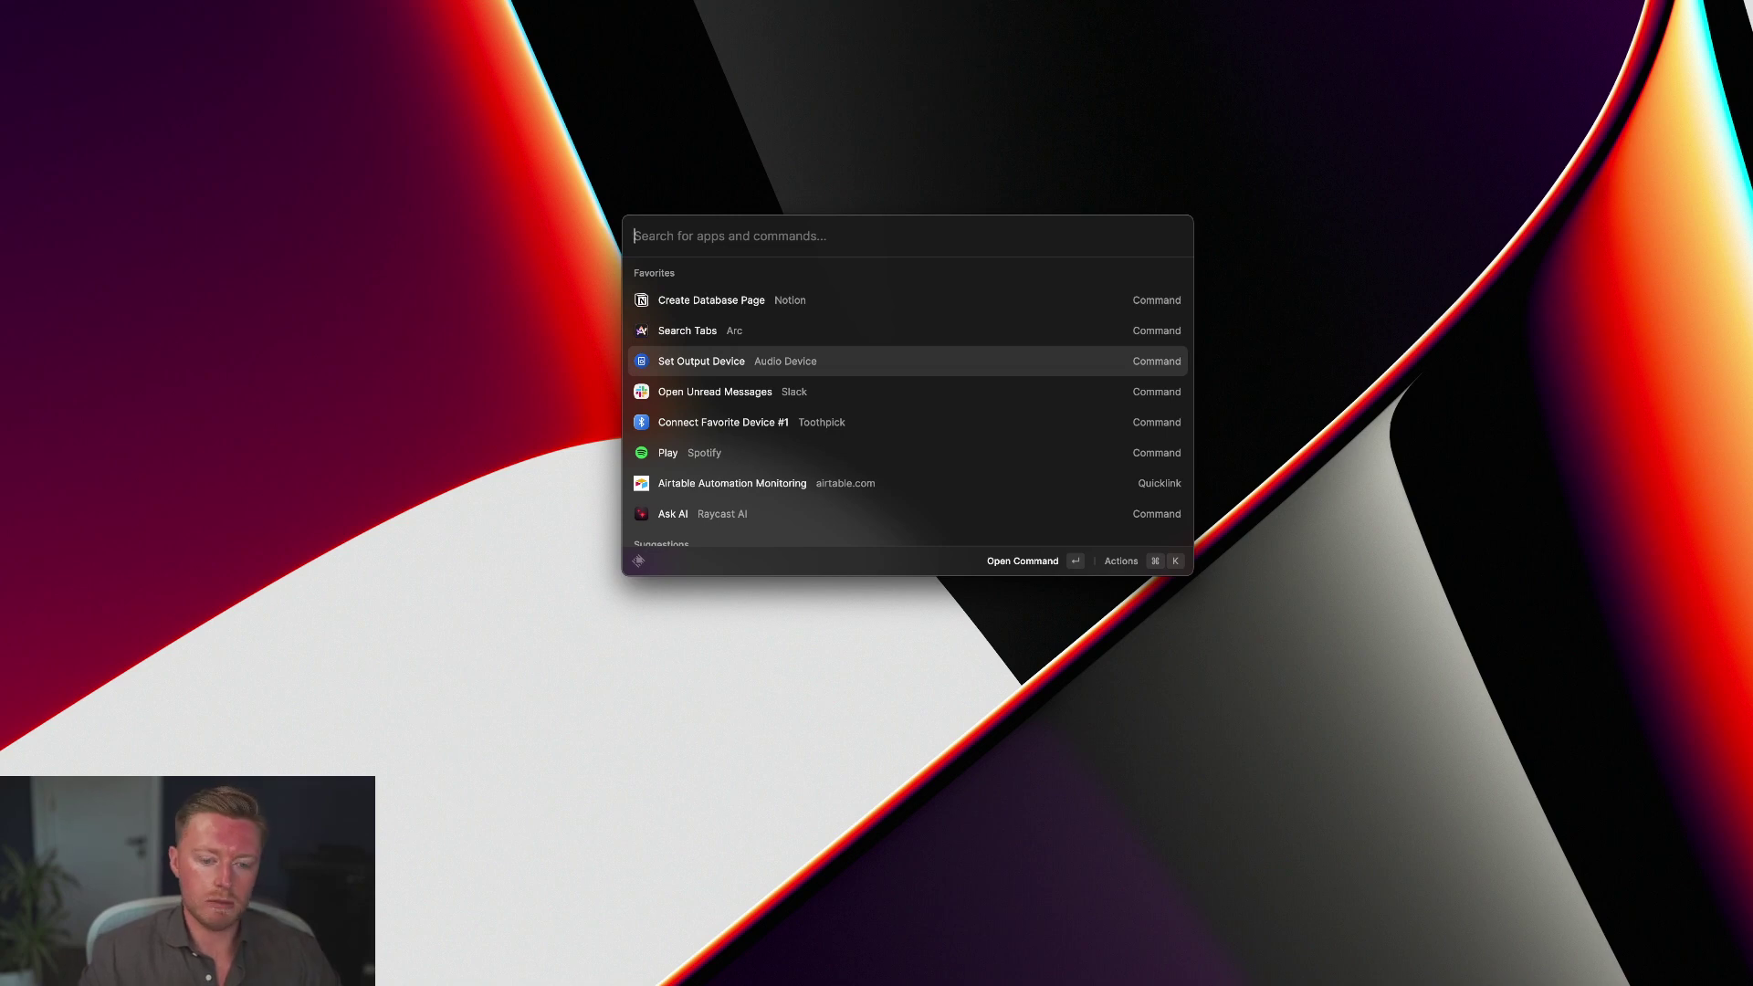
click(715, 392)
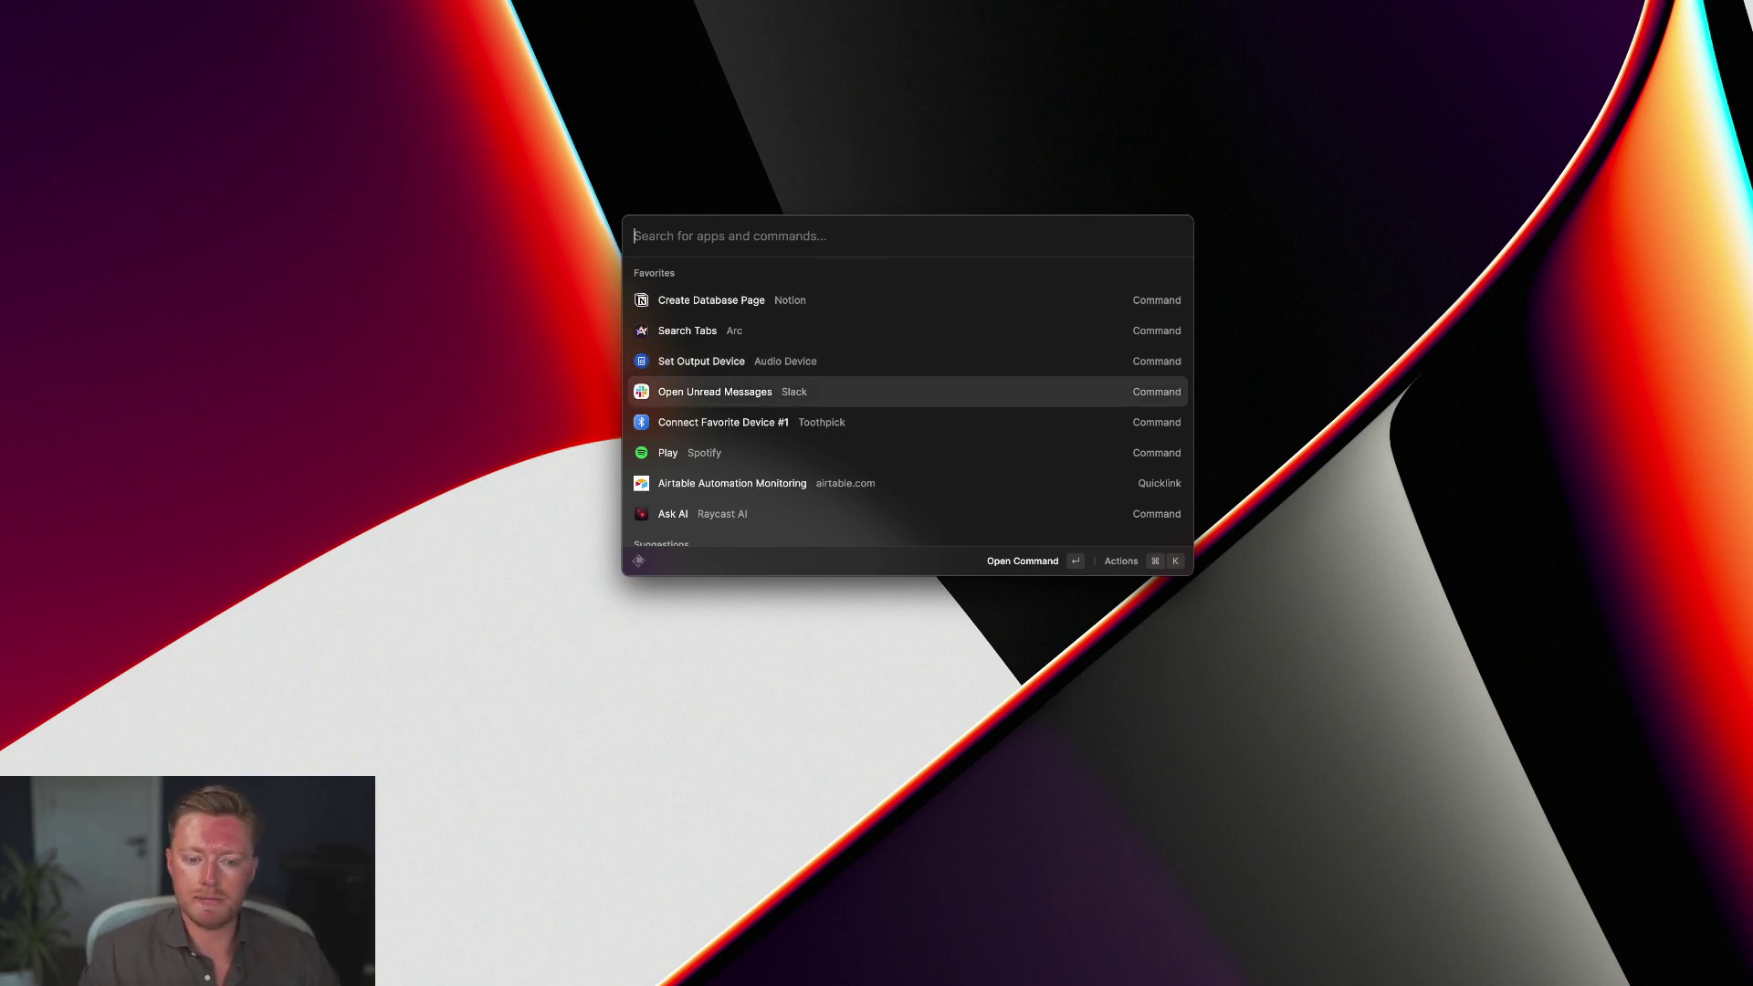
click(716, 422)
click(667, 453)
click(732, 483)
click(673, 514)
key(Down)
key(Up)
key(Up)
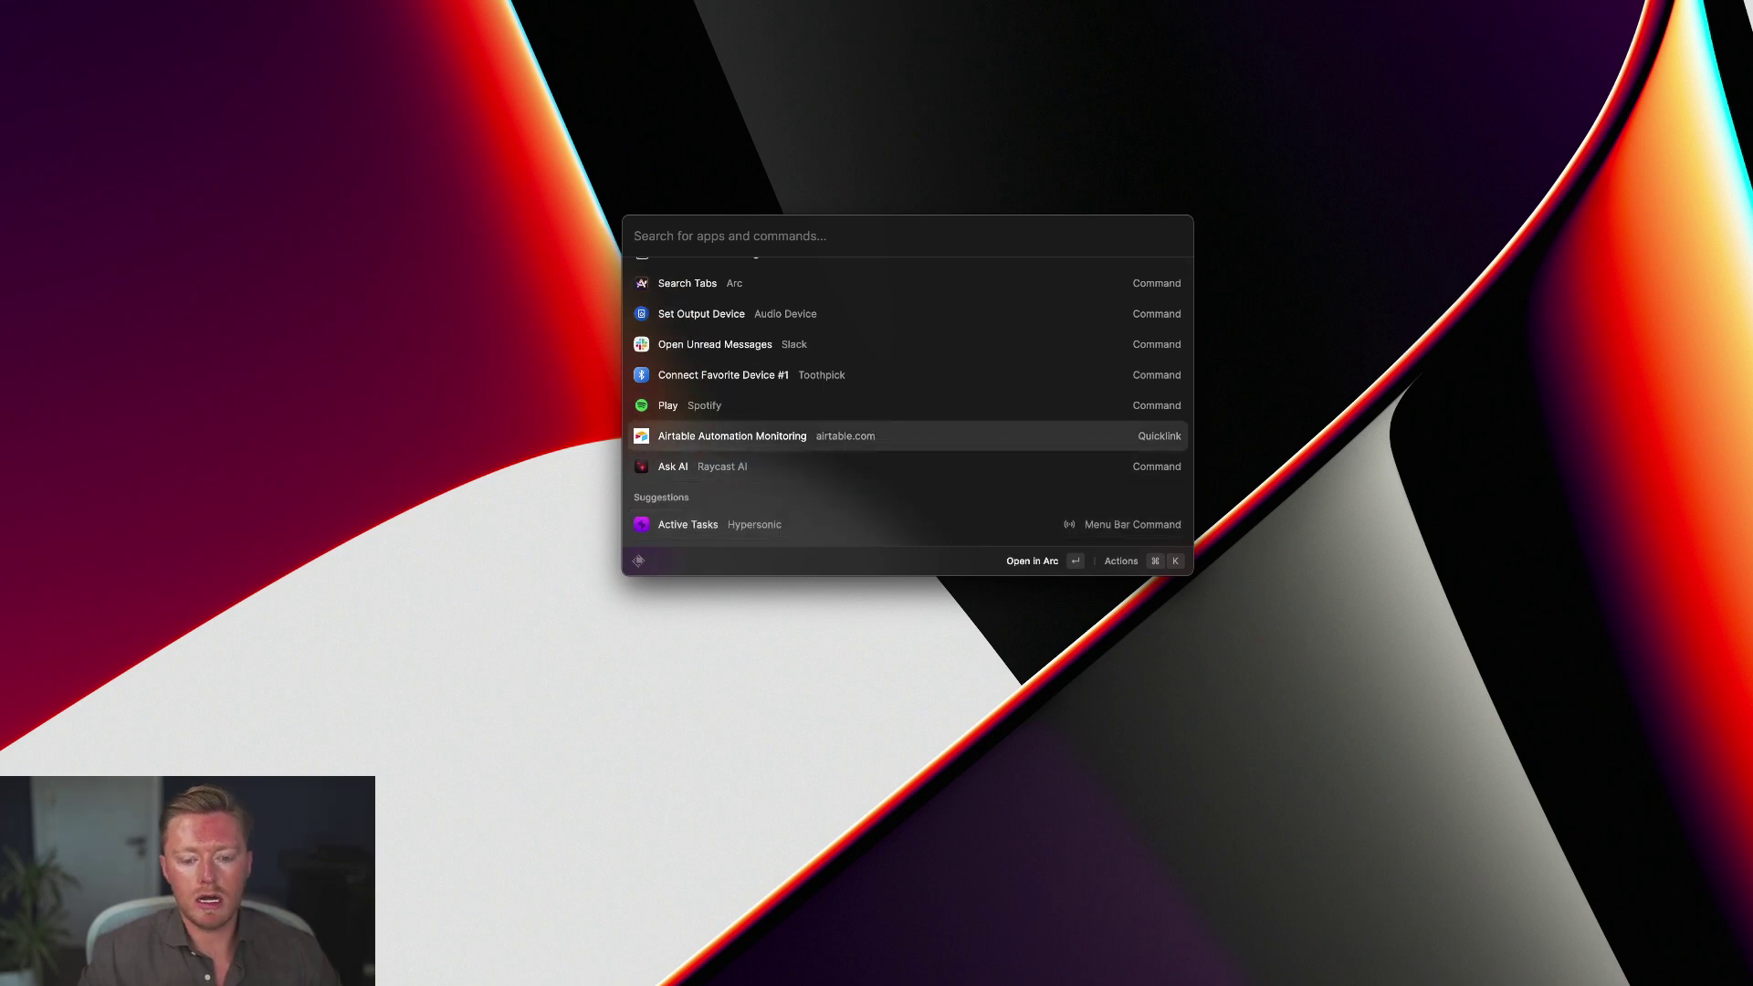
key(Down)
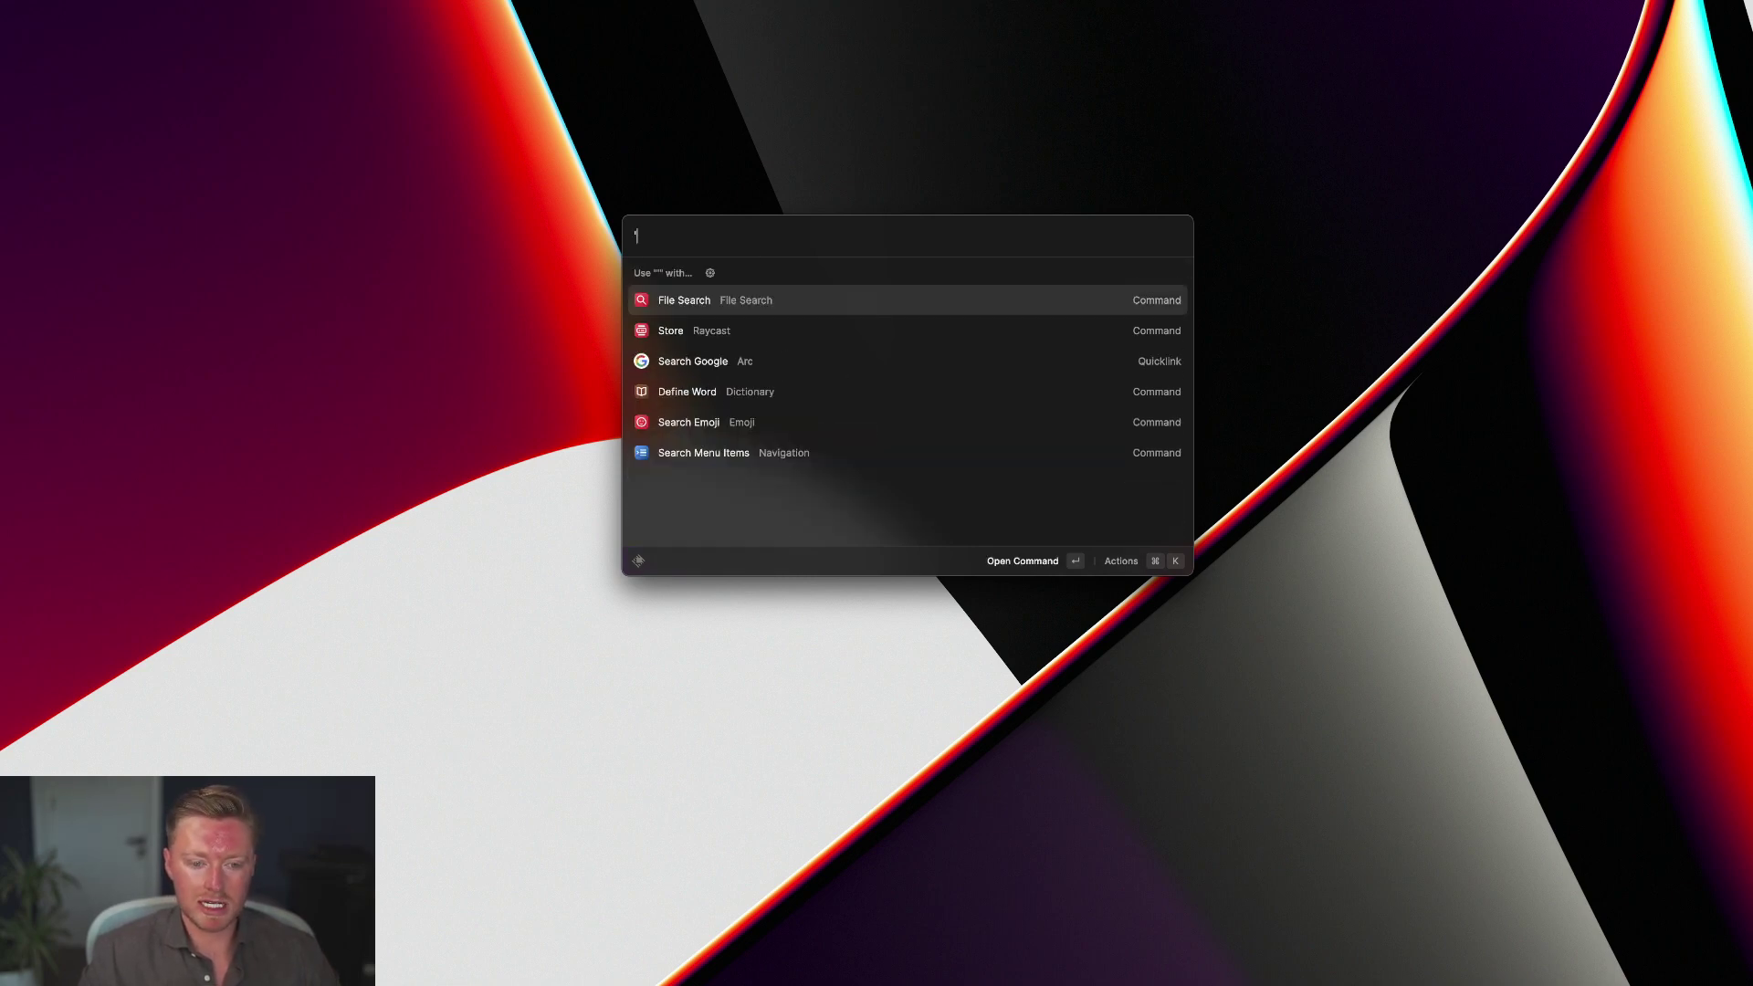
key(BackSpace)
key(Down)
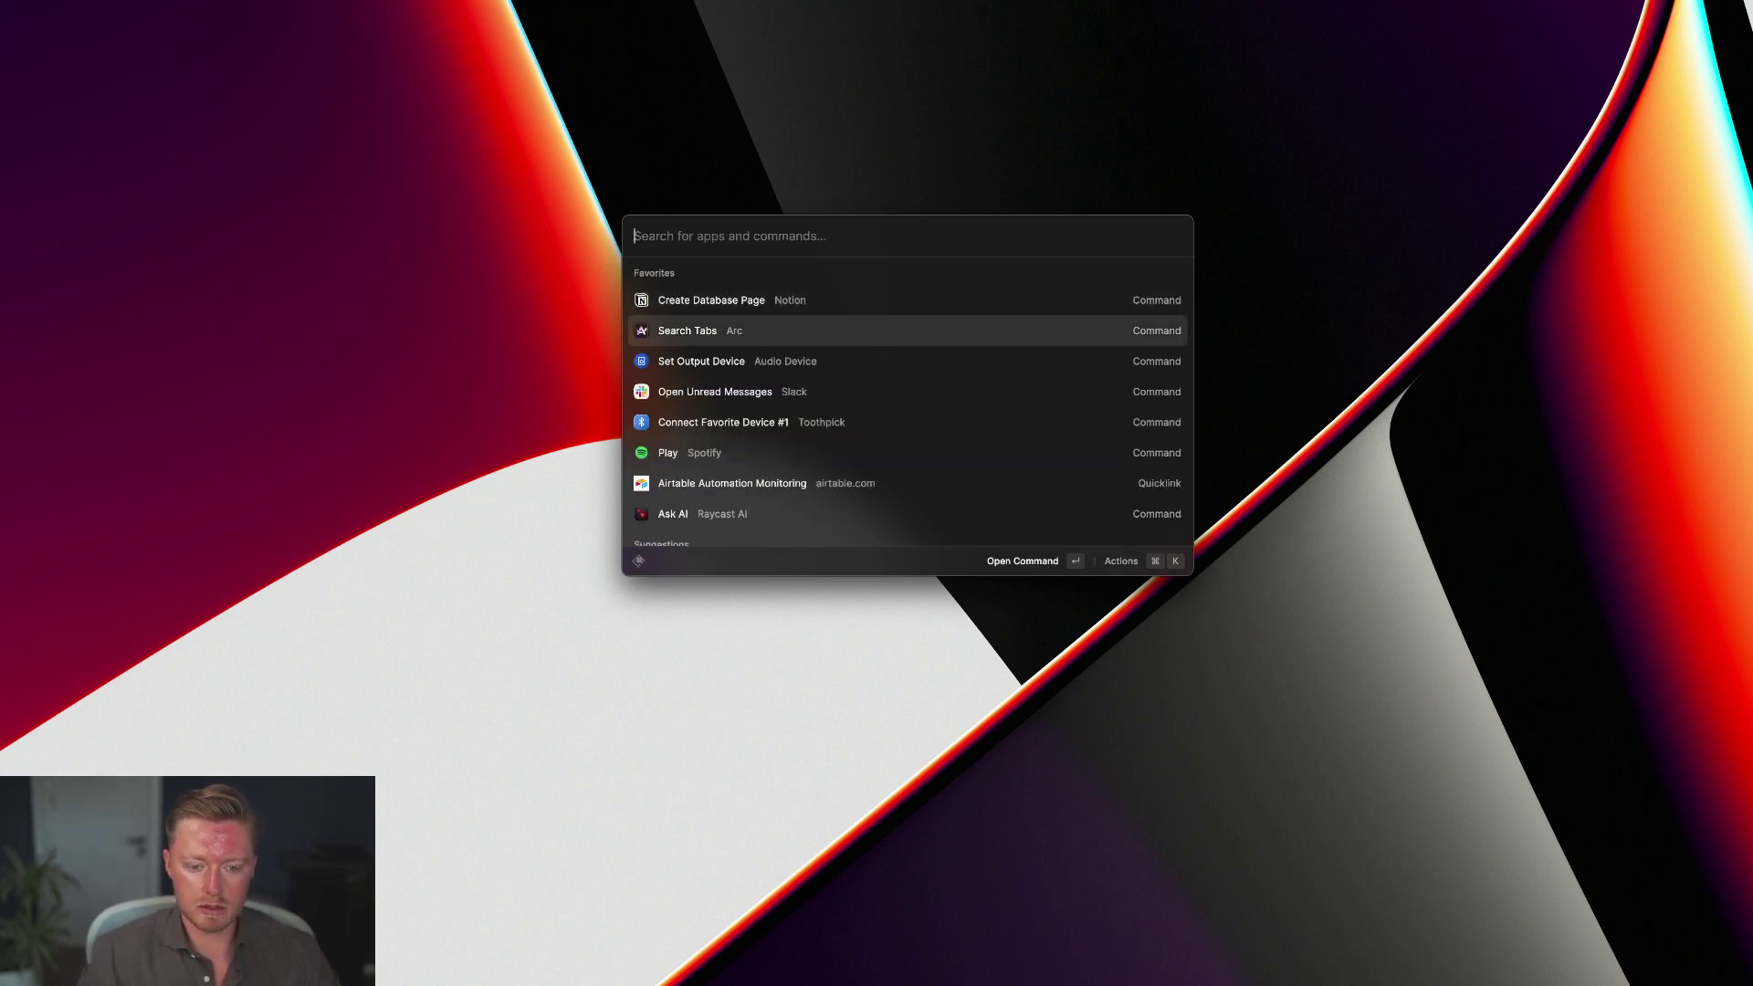
key(Down)
key(Down)
key(Down)
key(Down)
key(Down)
key(Down)
key(Return)
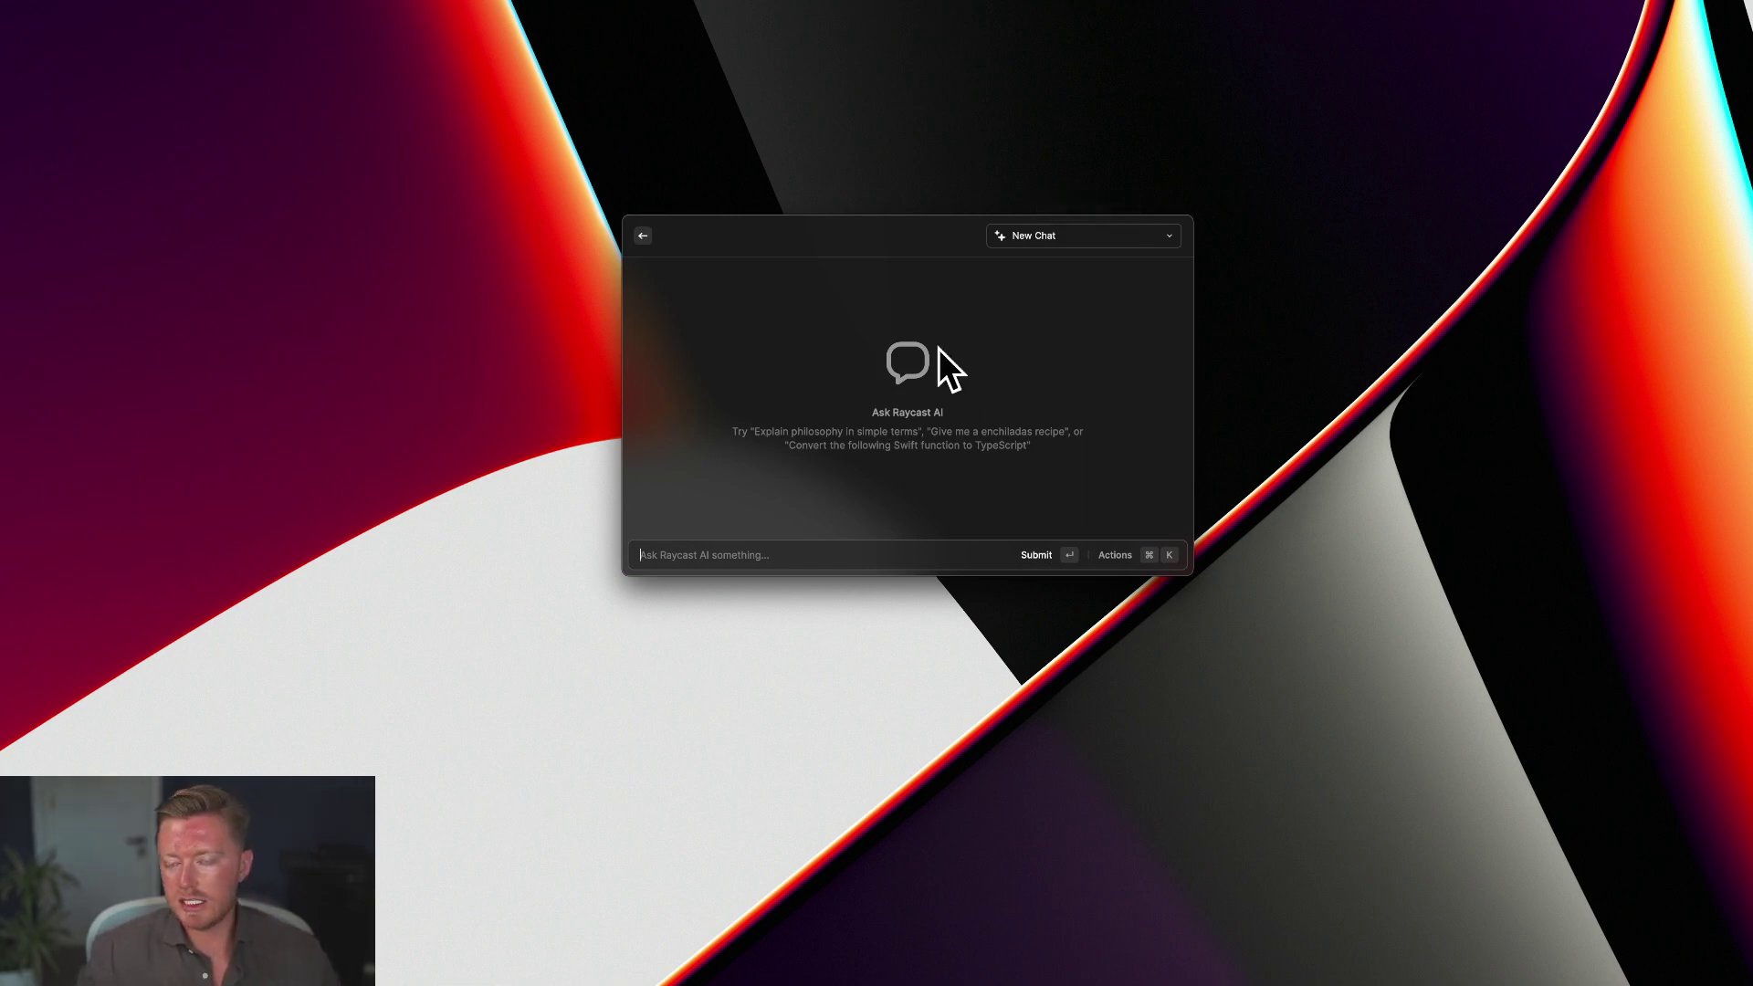
click(643, 235)
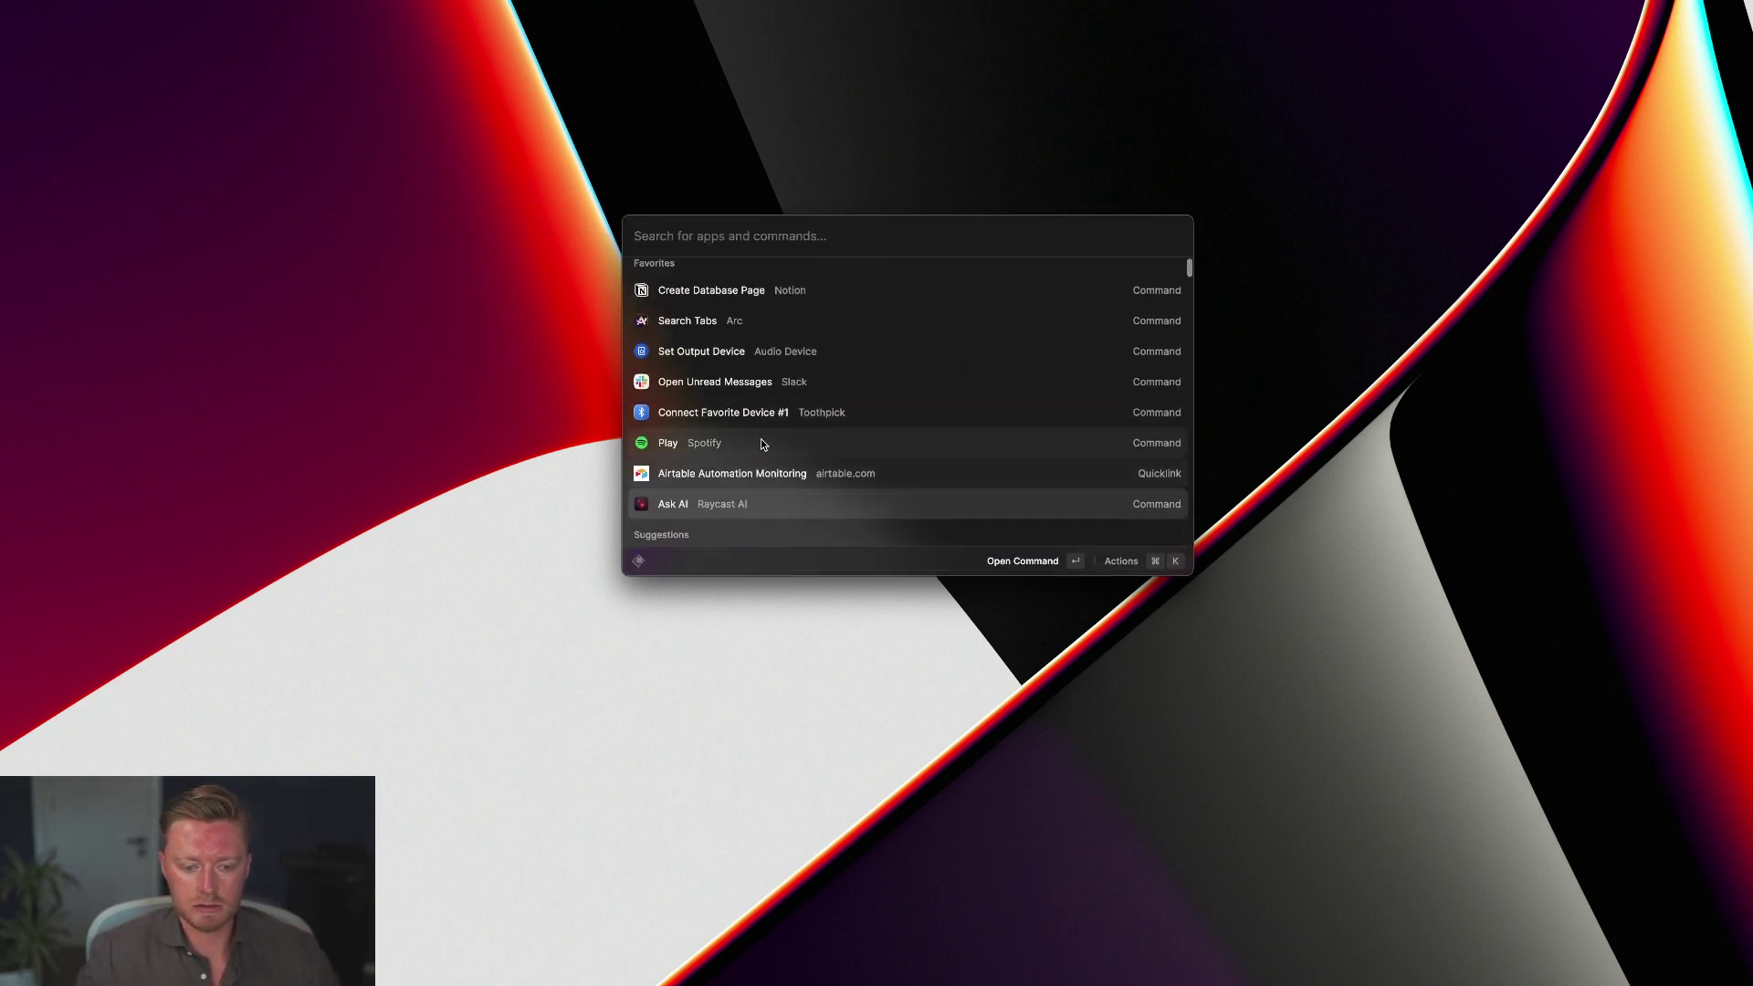
scroll(763, 443, down, 2)
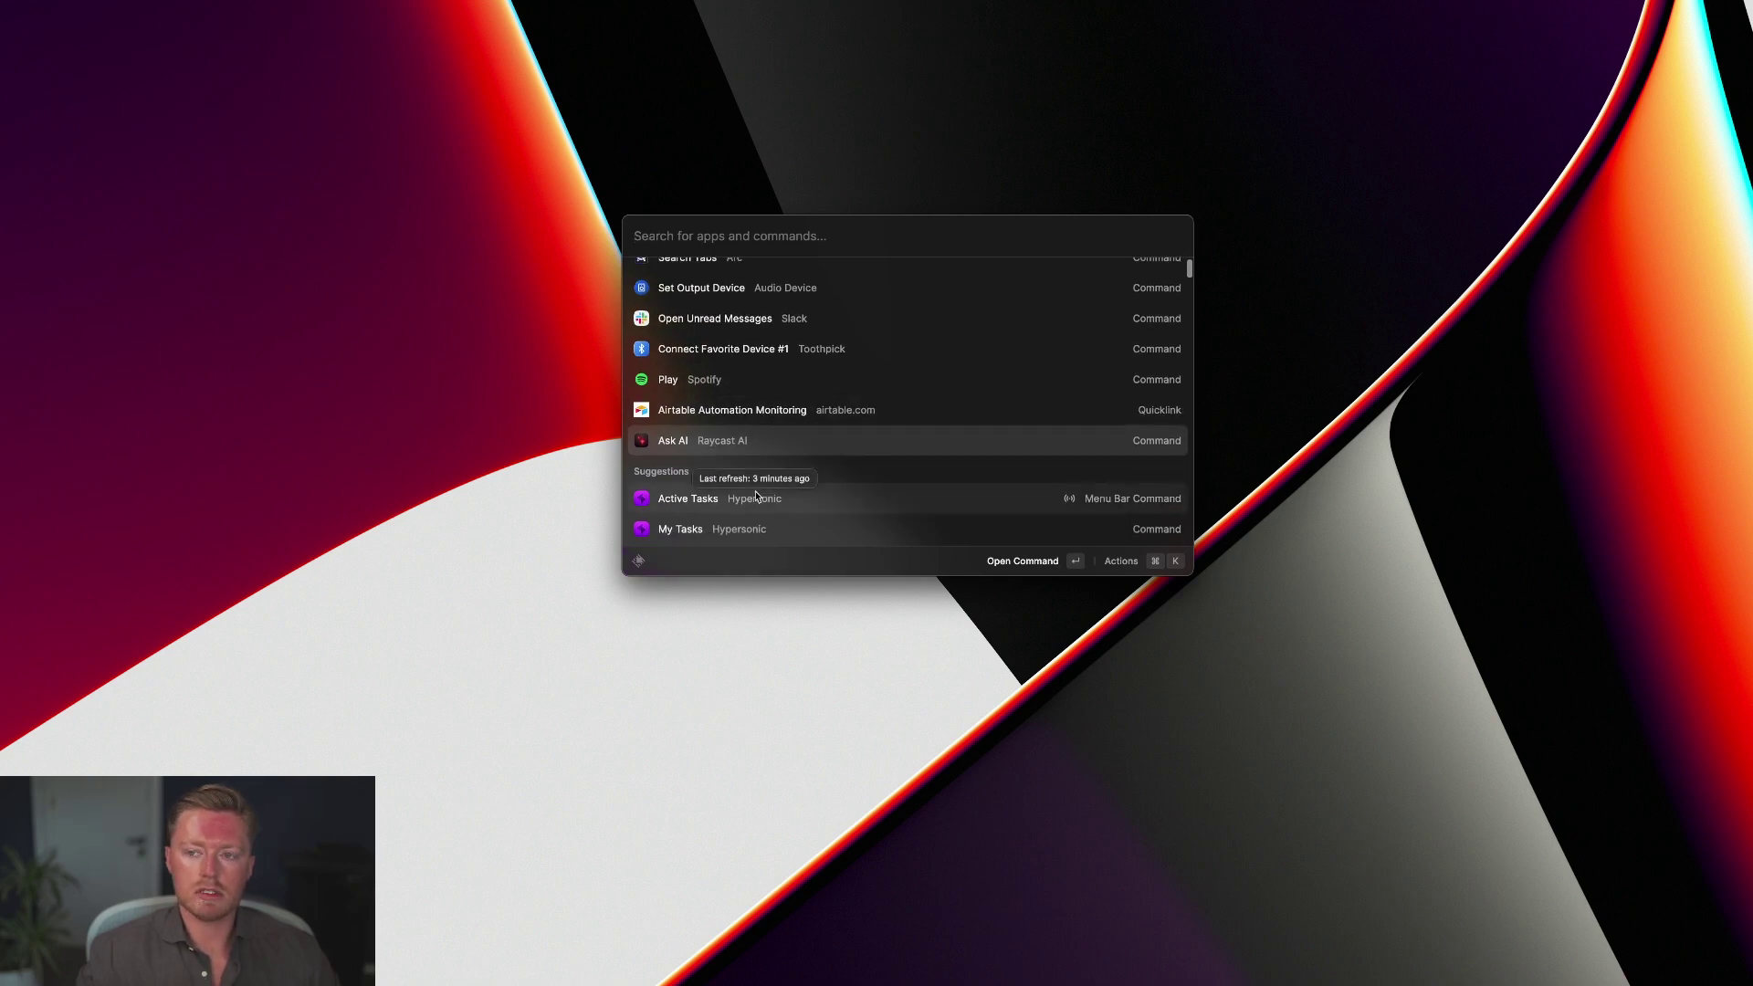
scroll(801, 495, down, 3)
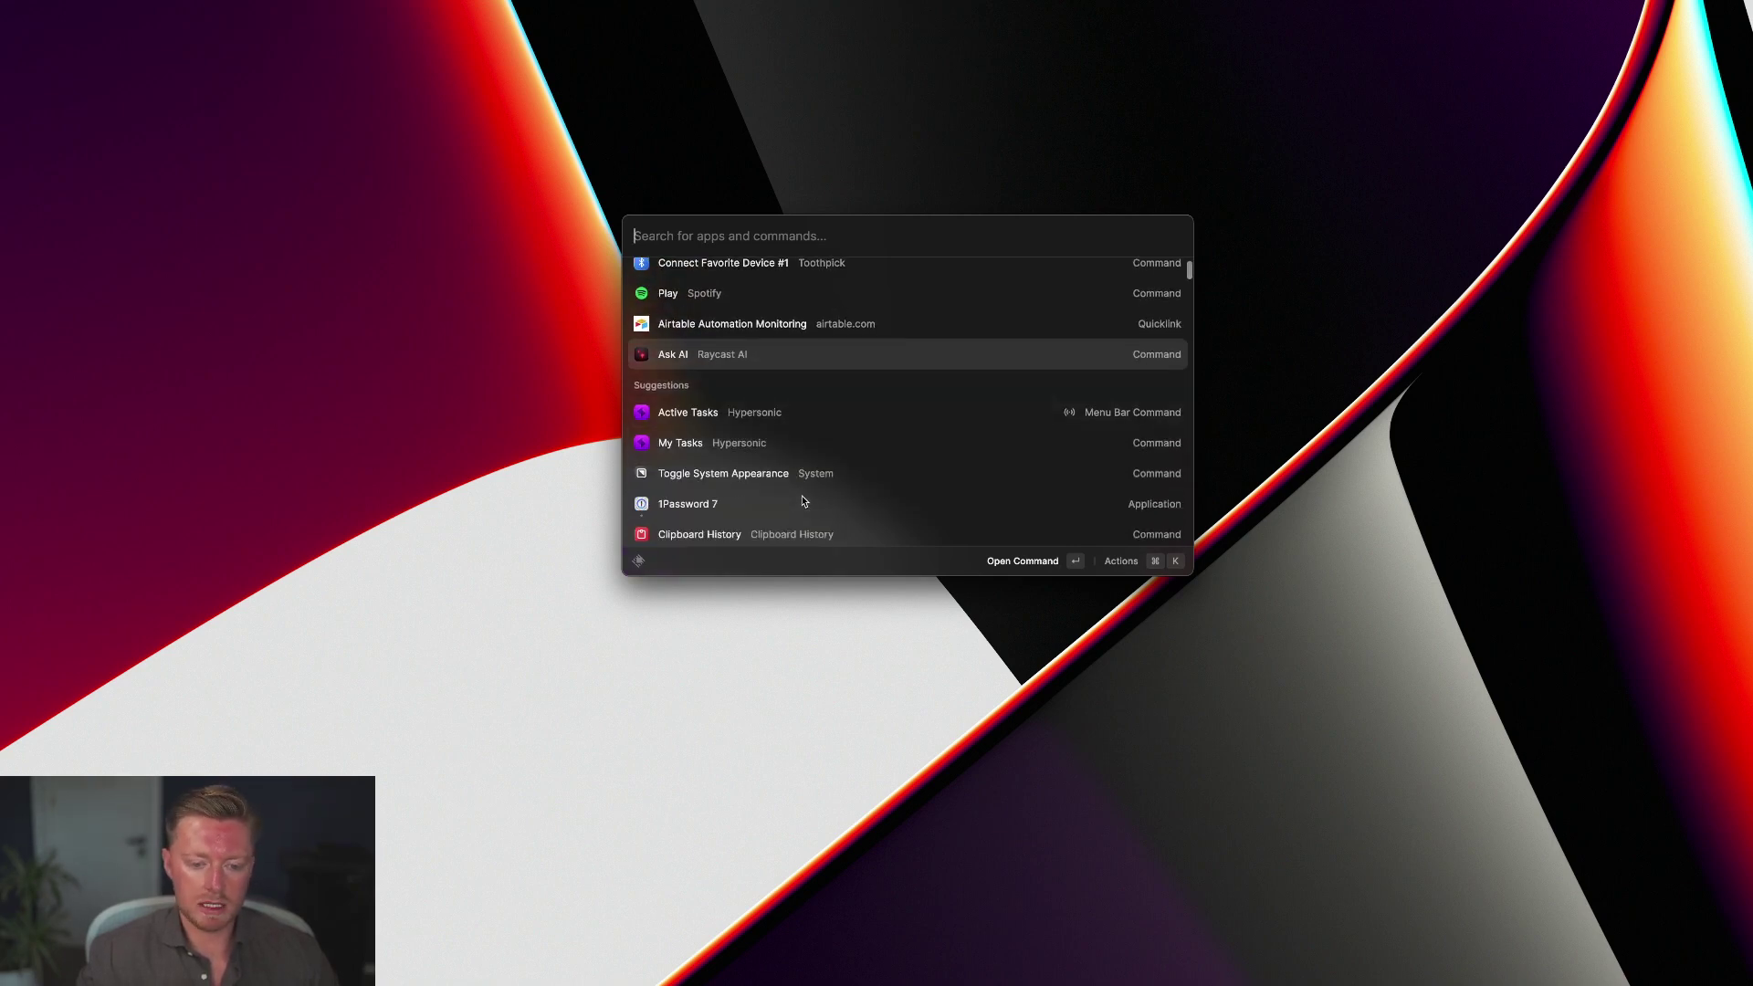
scroll(812, 488, down, 4)
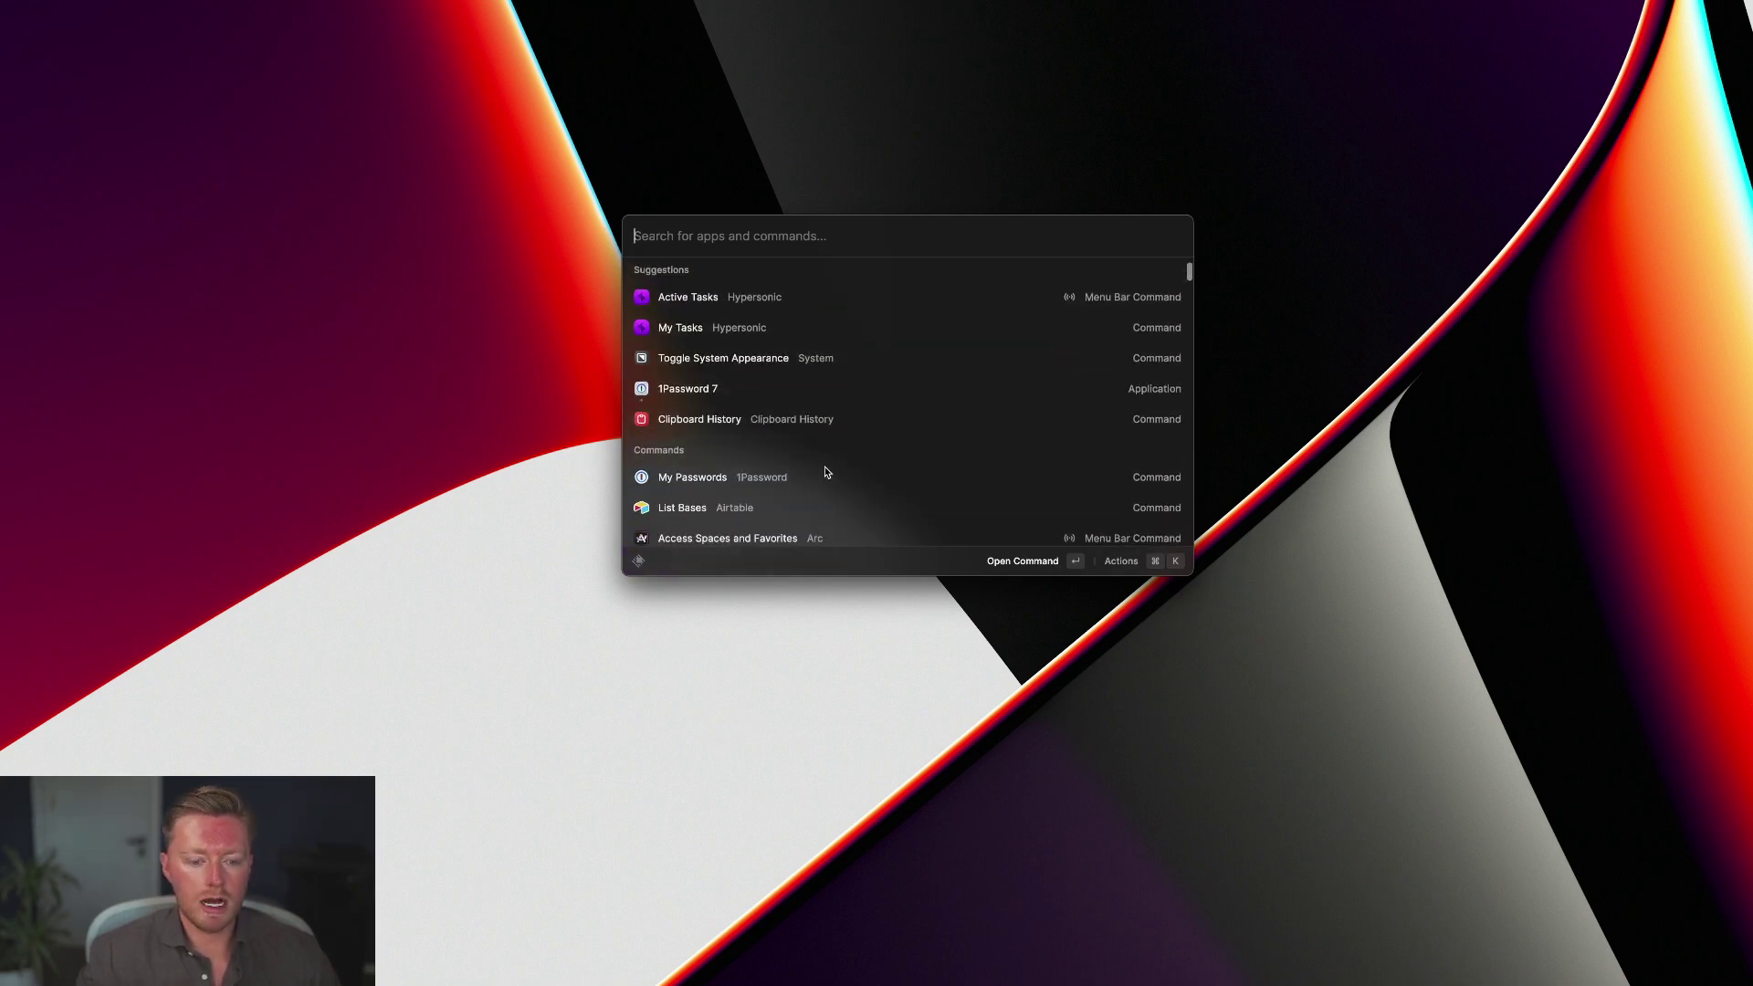
scroll(794, 423, down, 5)
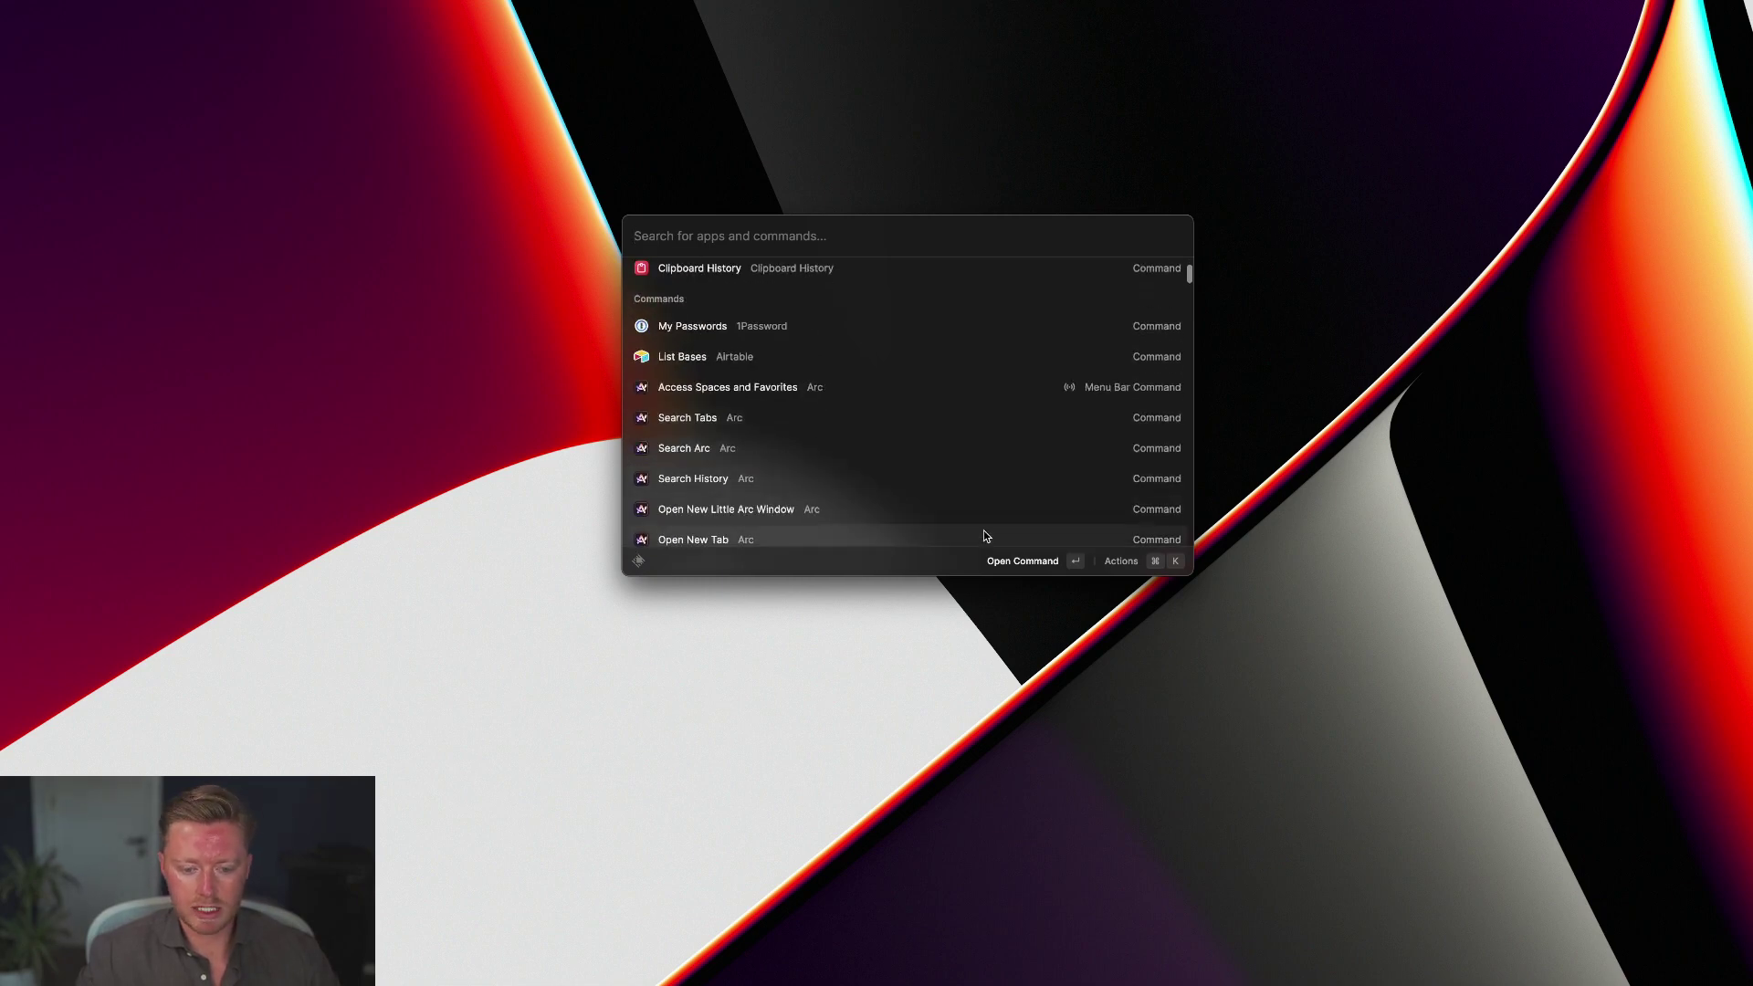
text(PL)
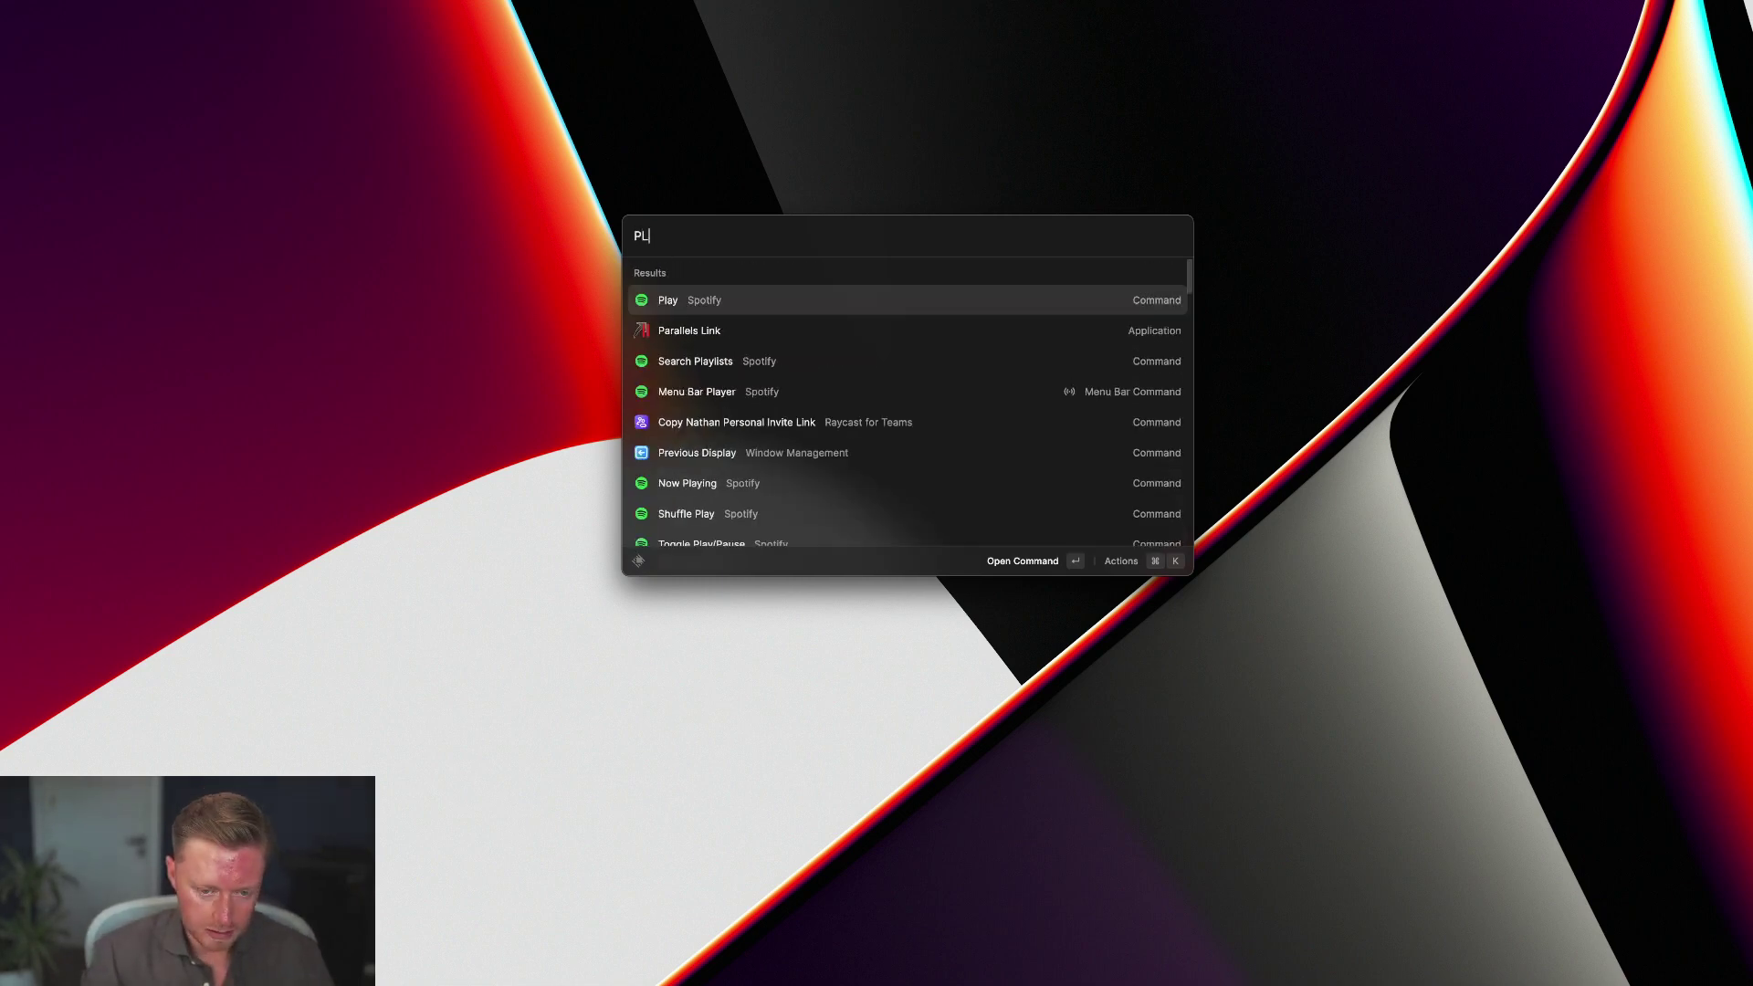
text(UGIN)
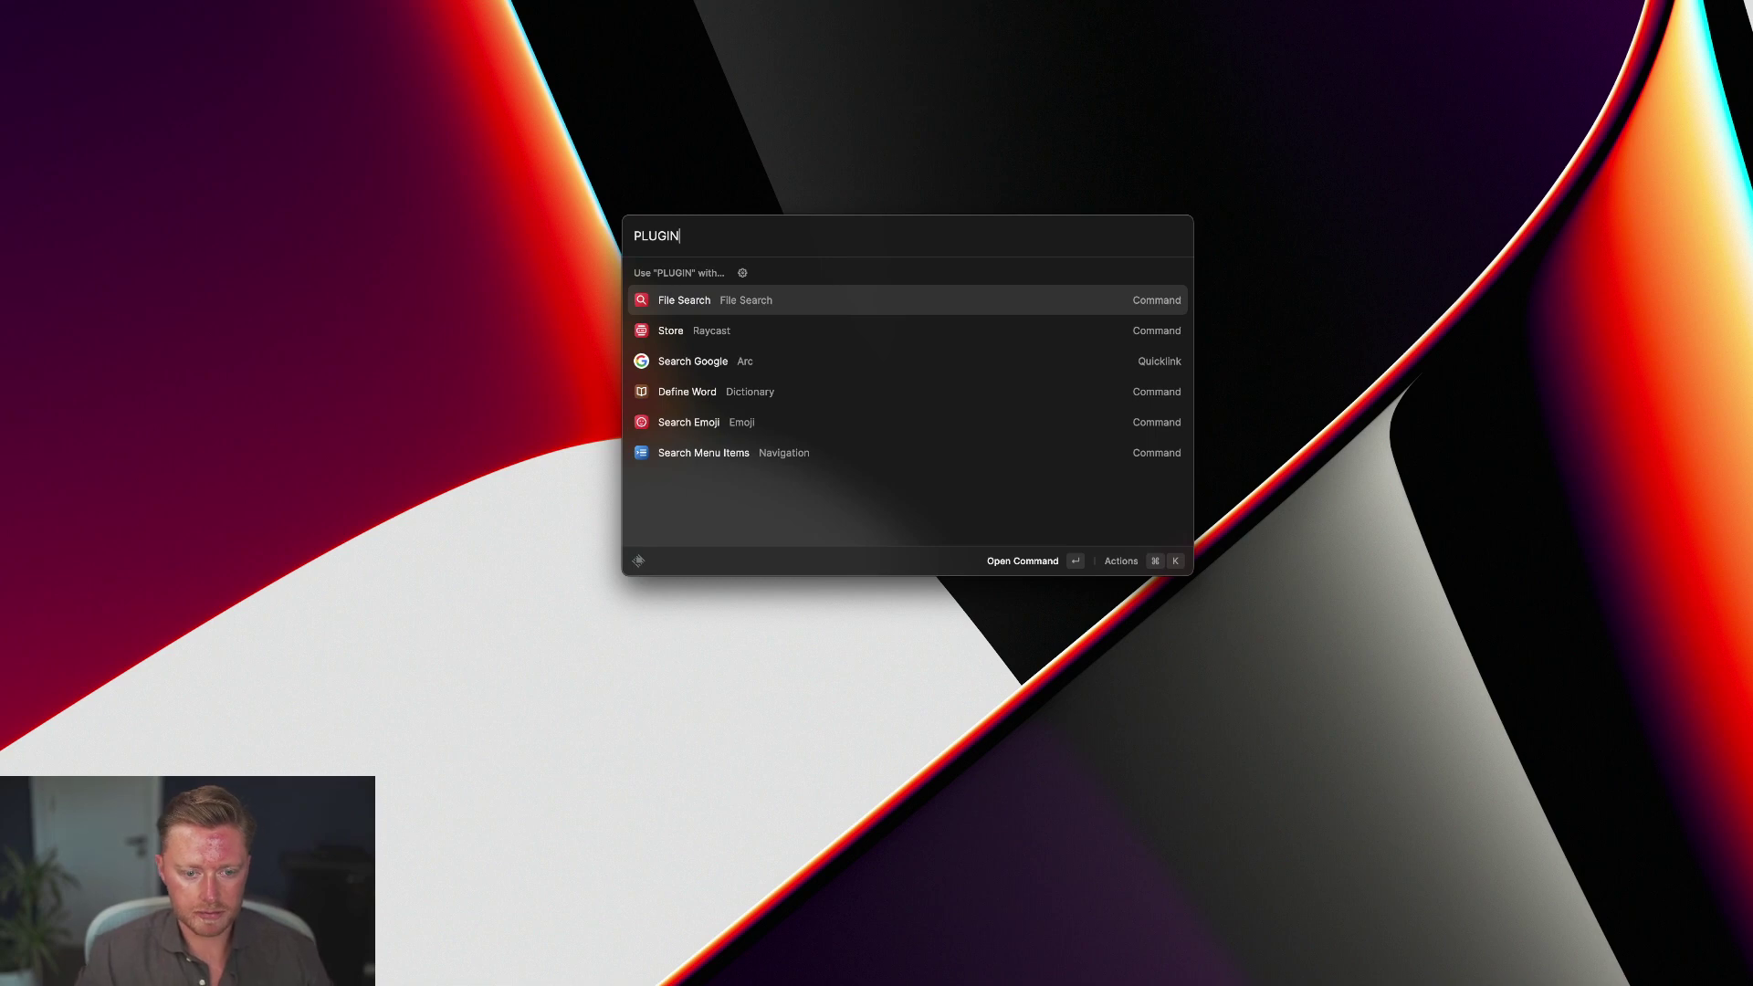
key(BackSpace)
key(BackSpace)
key(BackSpace)
key(BackSpace)
key(BackSpace)
key(BackSpace)
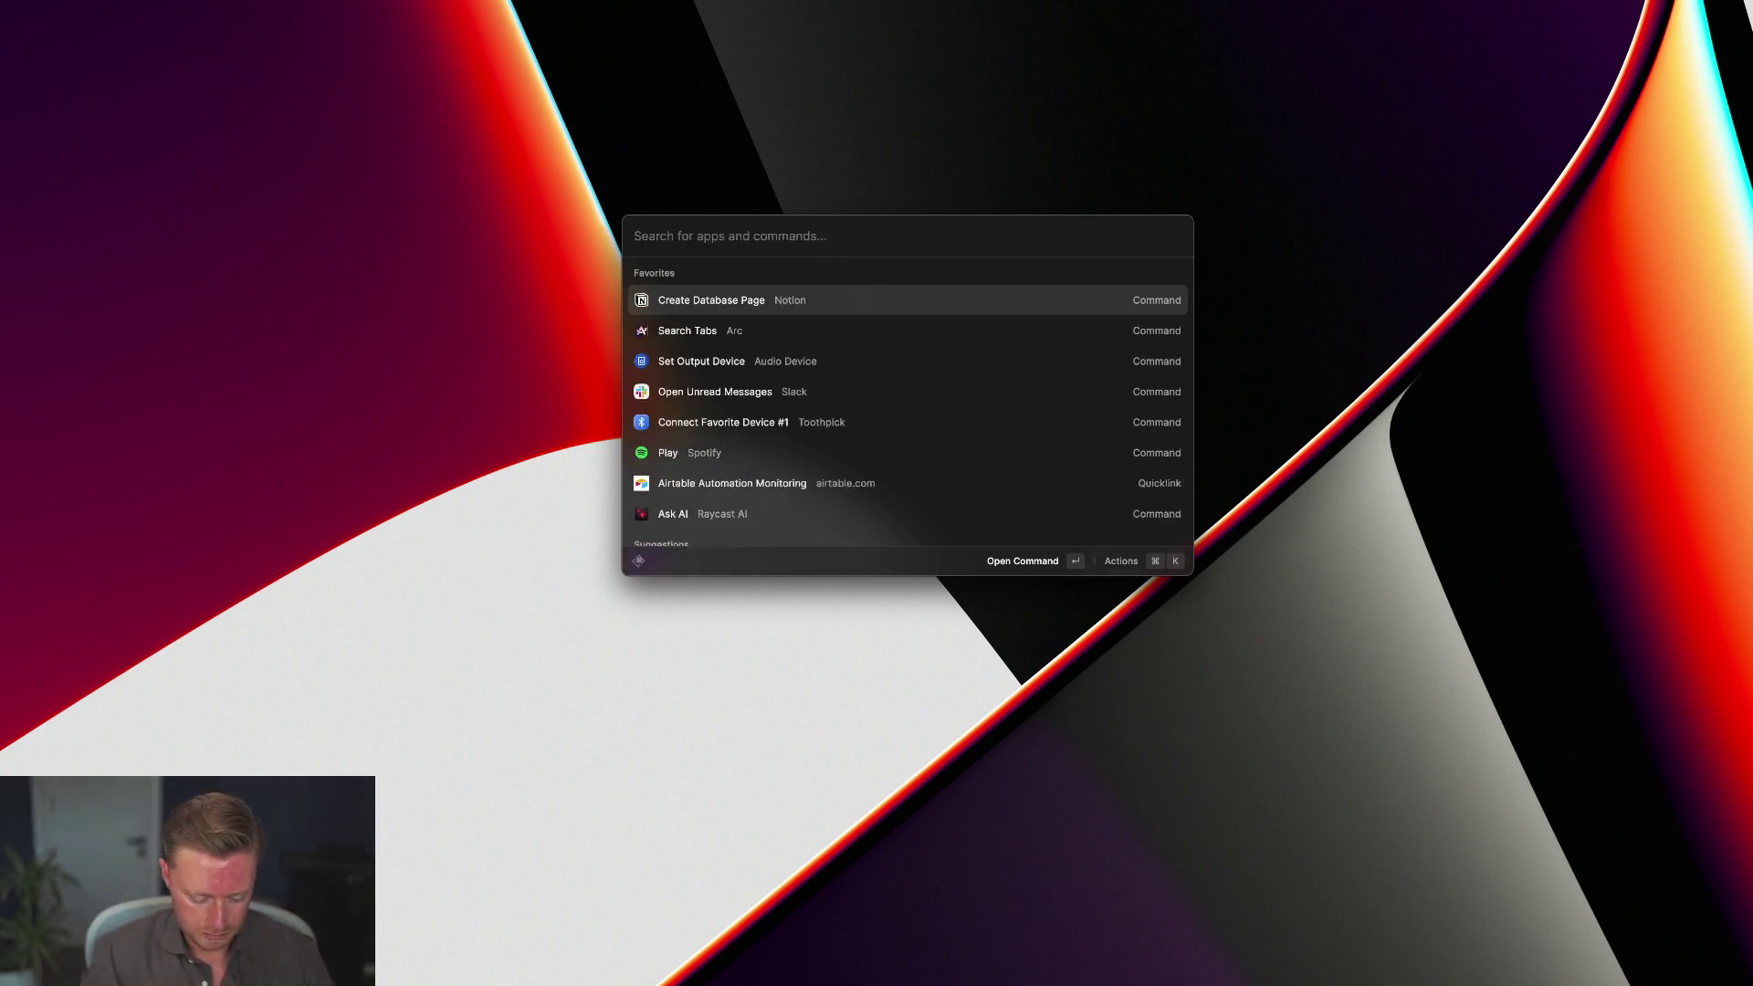
- Search 'raycast' to open the Store, then bring up One Thing's actions with Cmd+K
text(raycast)
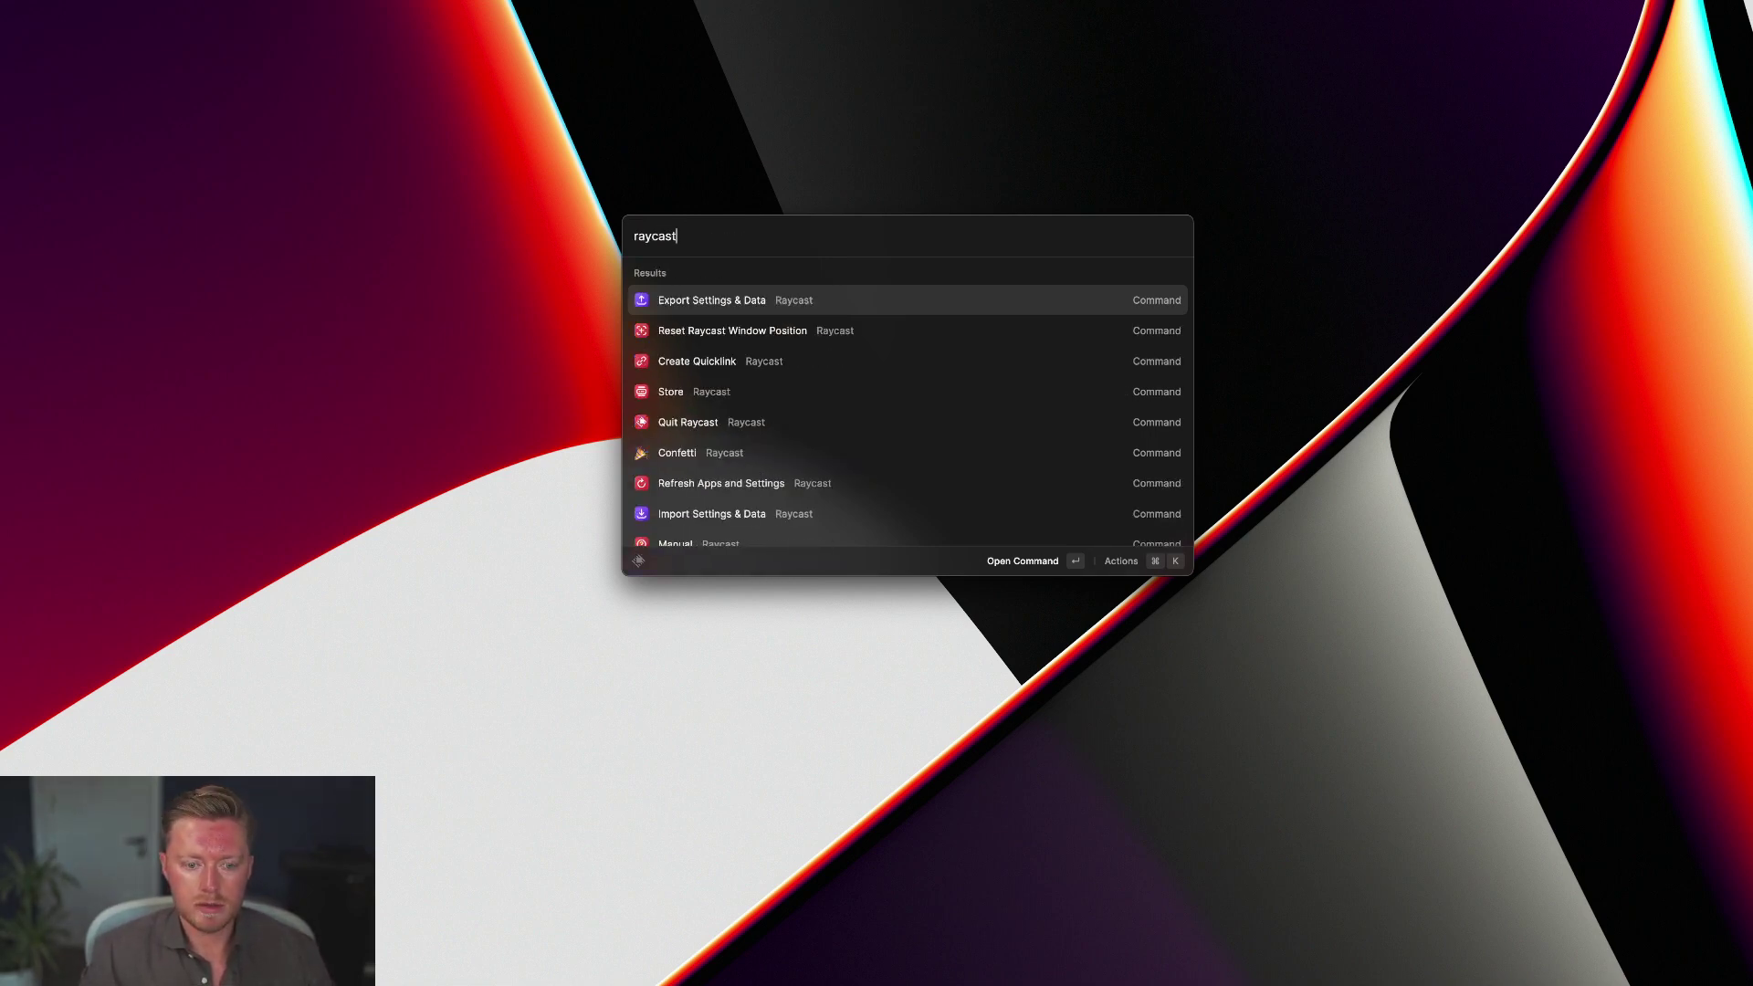
key(Down)
key(Down)
key(Down)
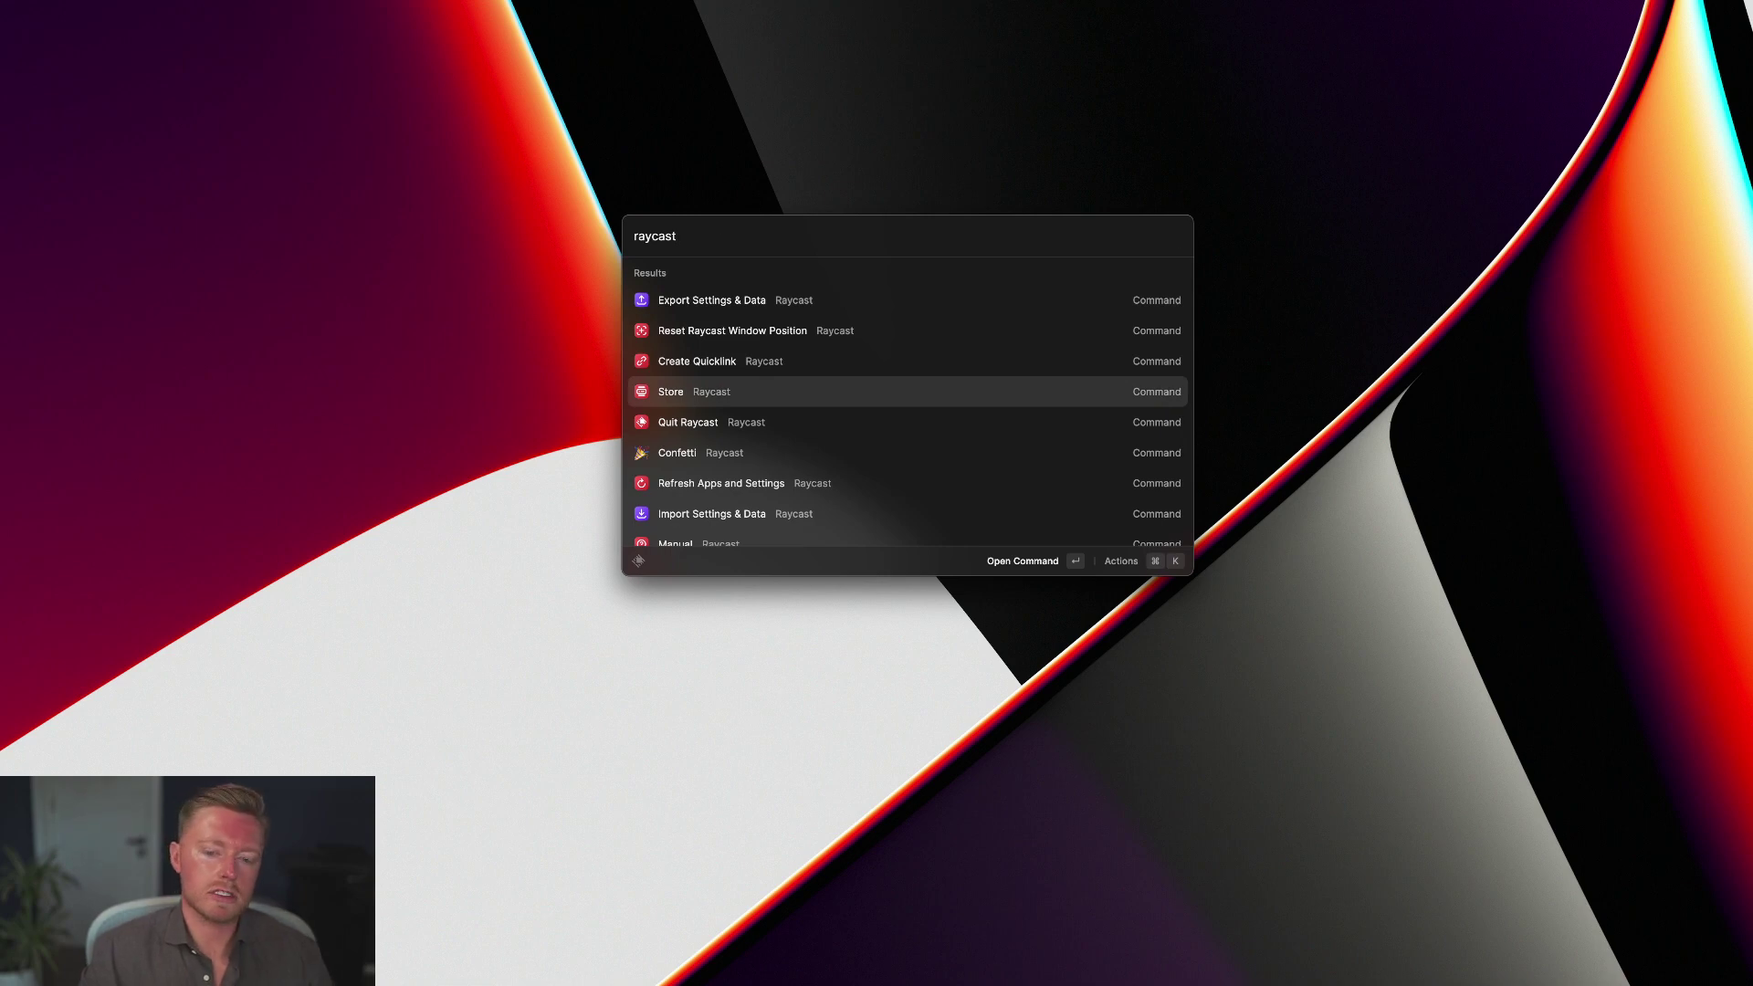
key(Return)
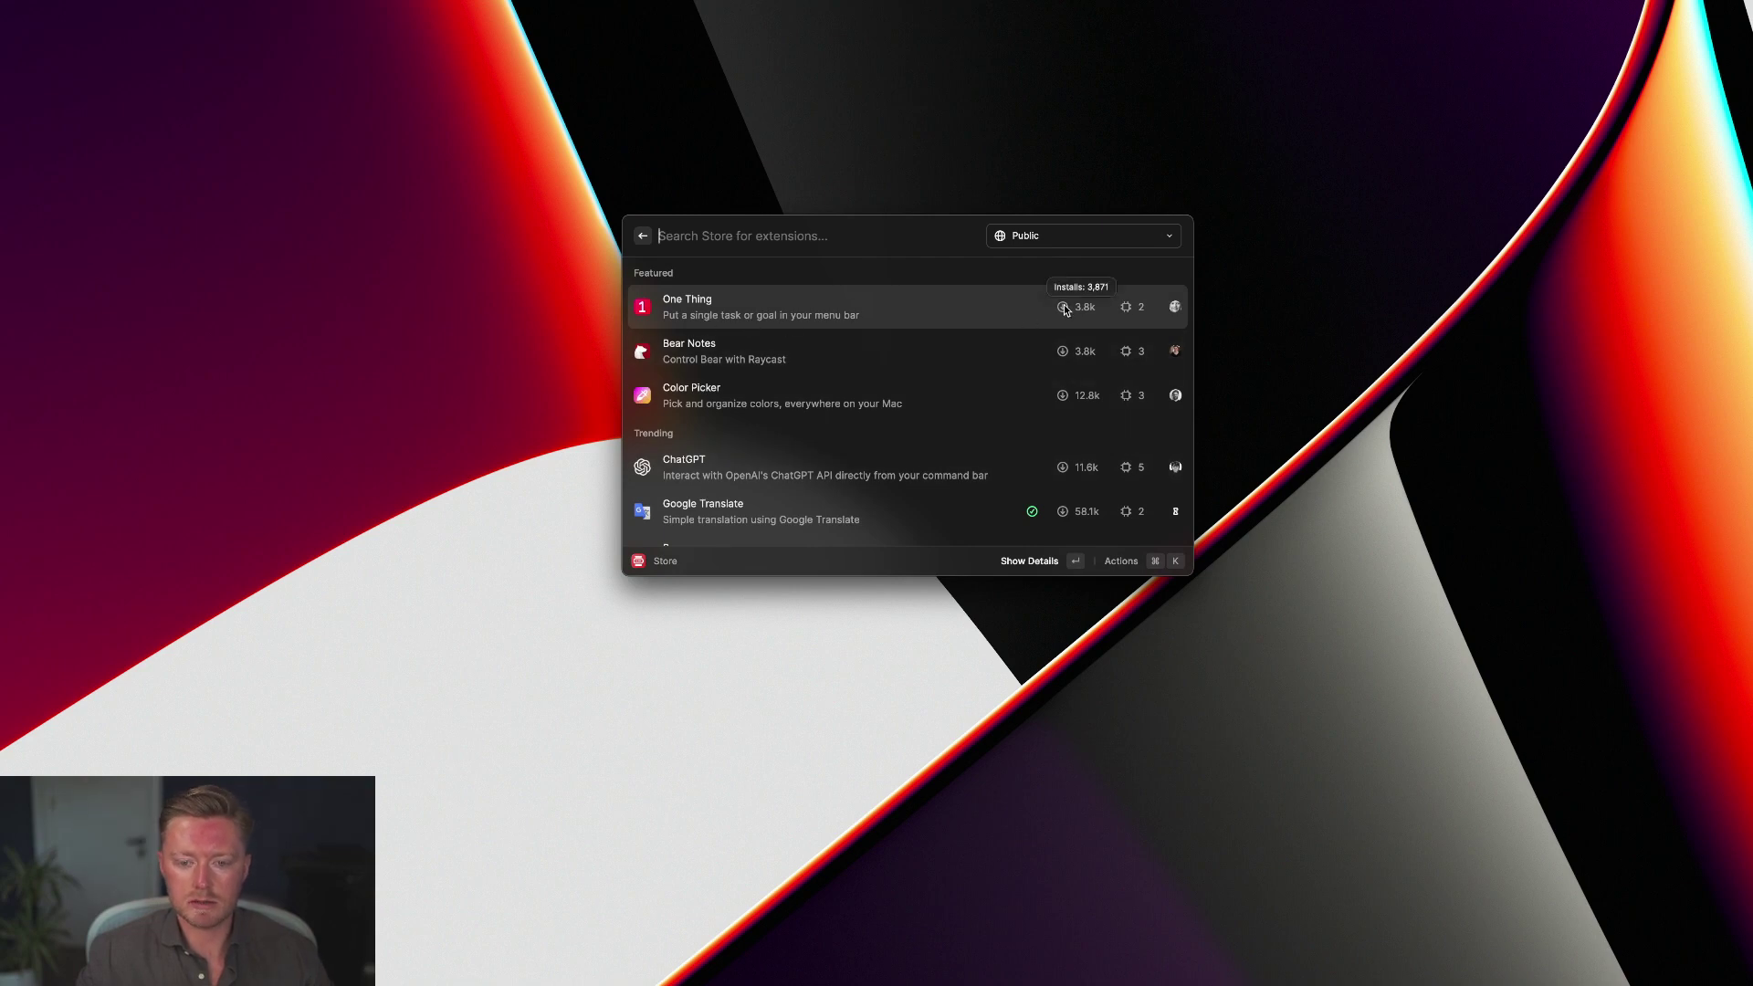
key(super+k)
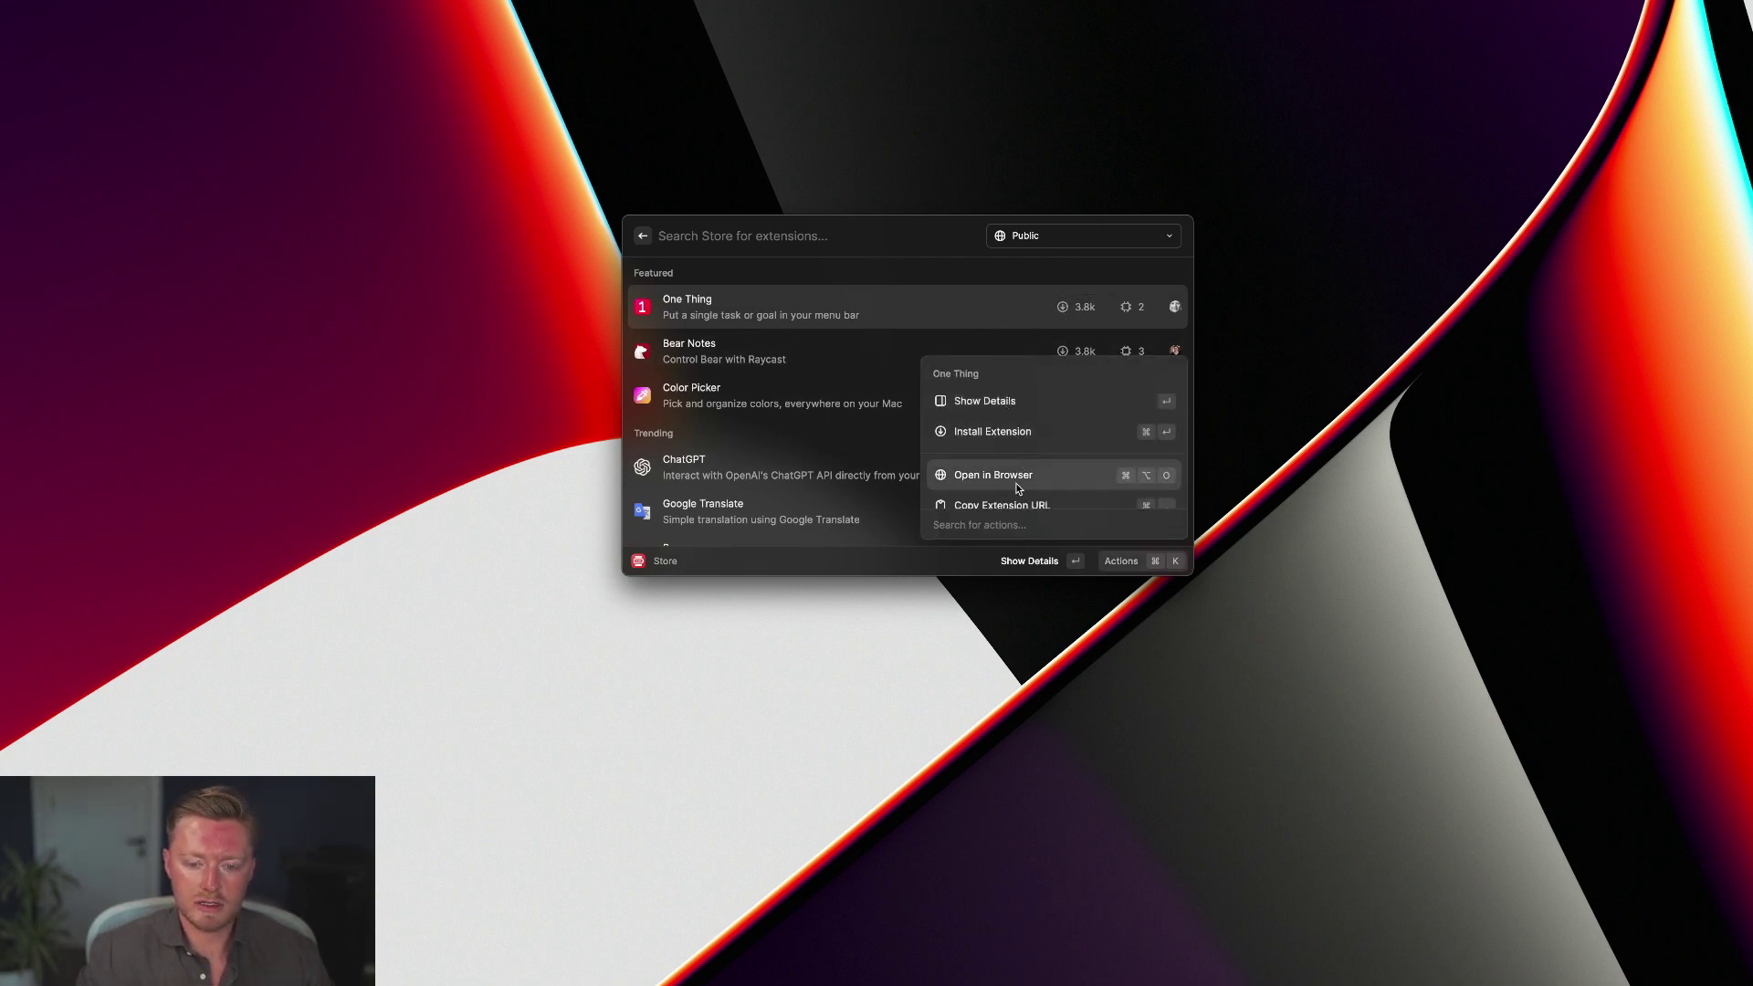
- Install the One Thing extension from the Raycast Store via its Actions menu
scroll(1017, 481, down, 5)
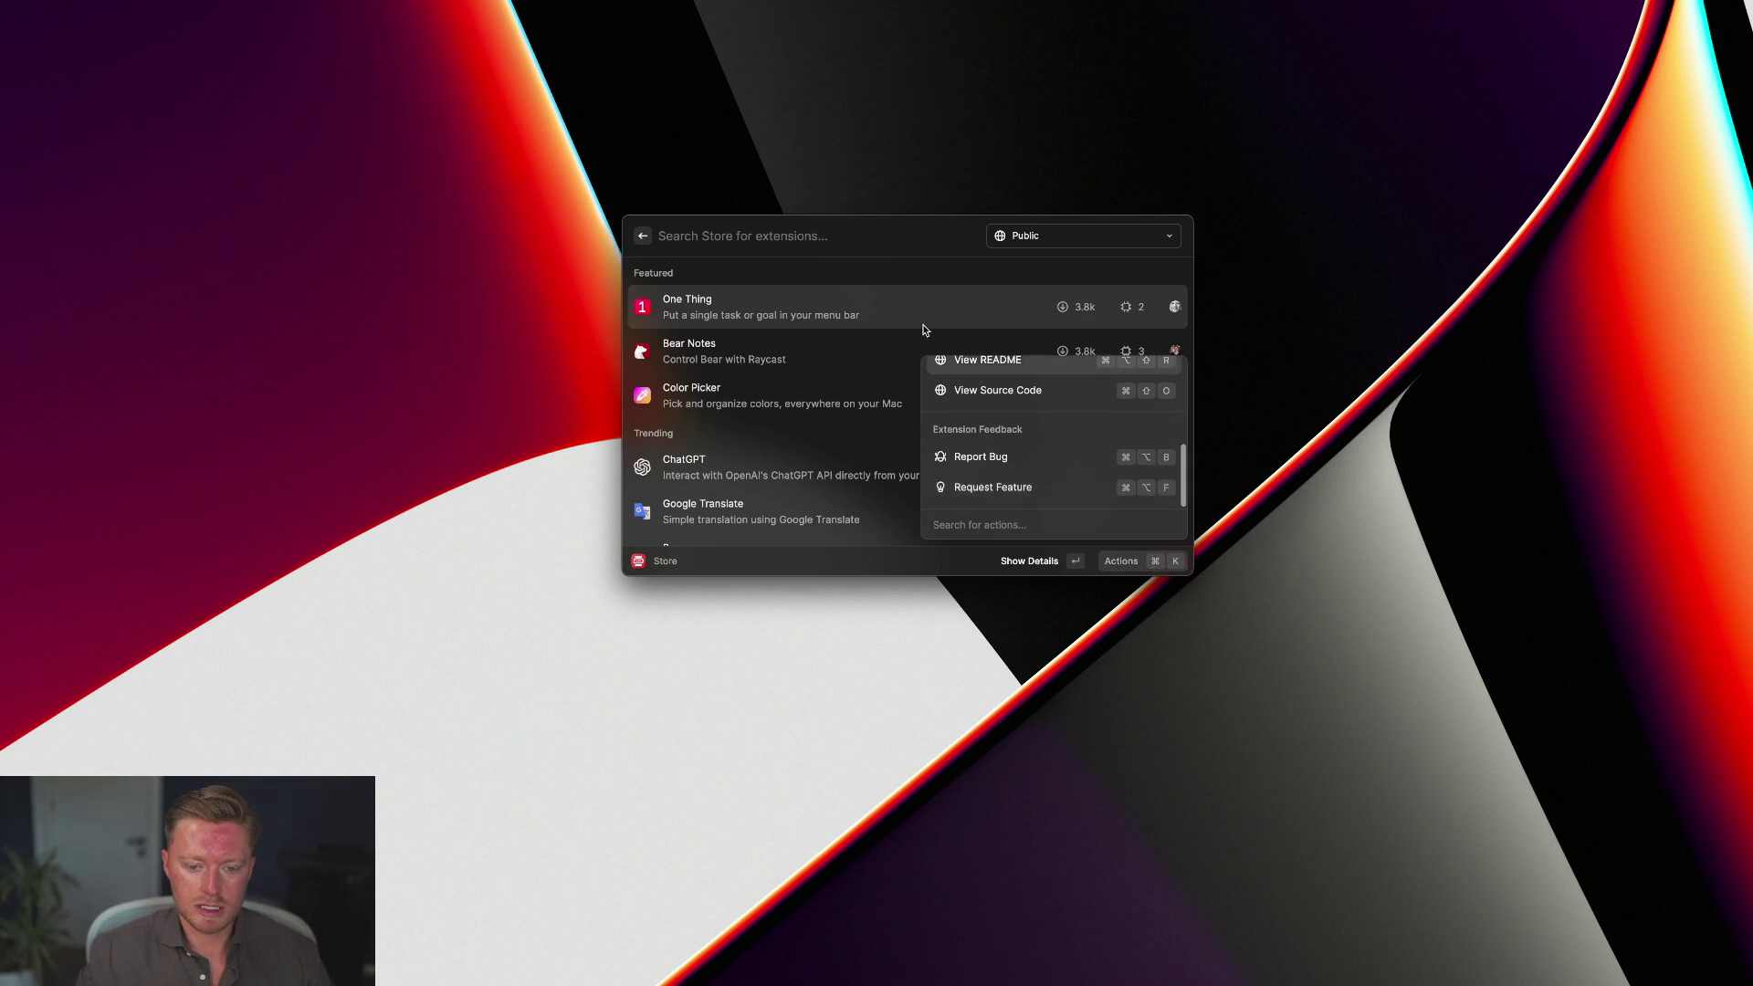
key(super+k)
key(super+k)
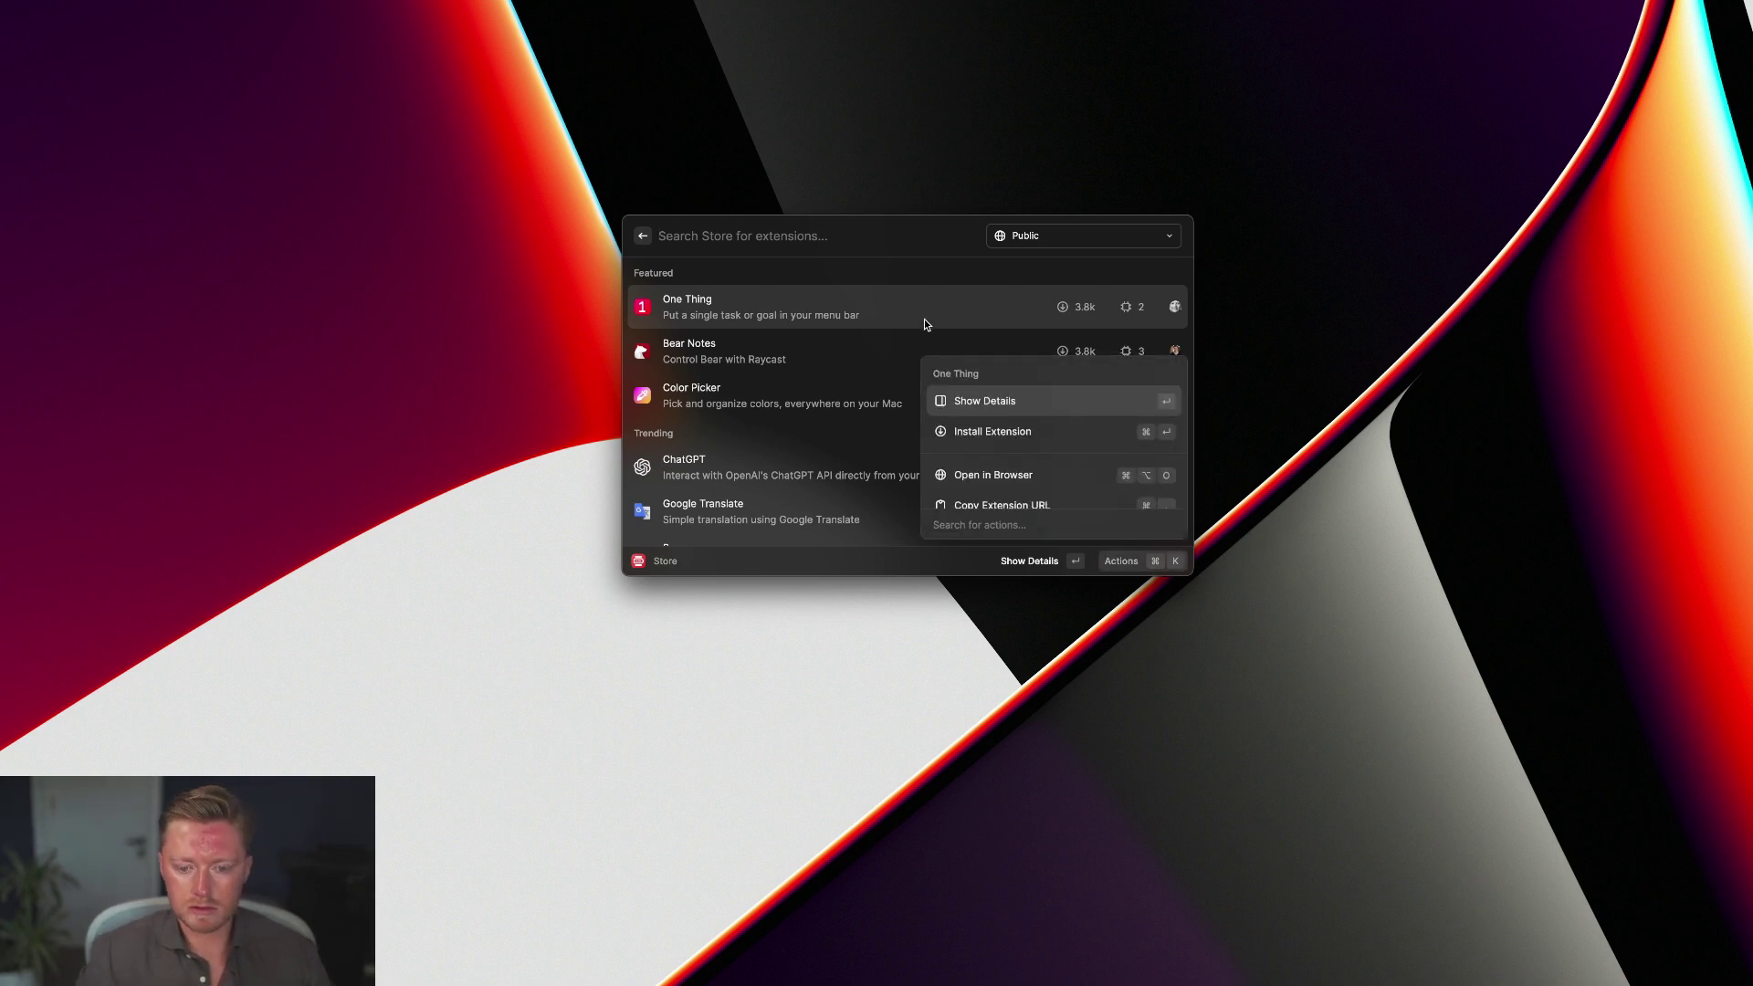
key(Down)
key(Return)
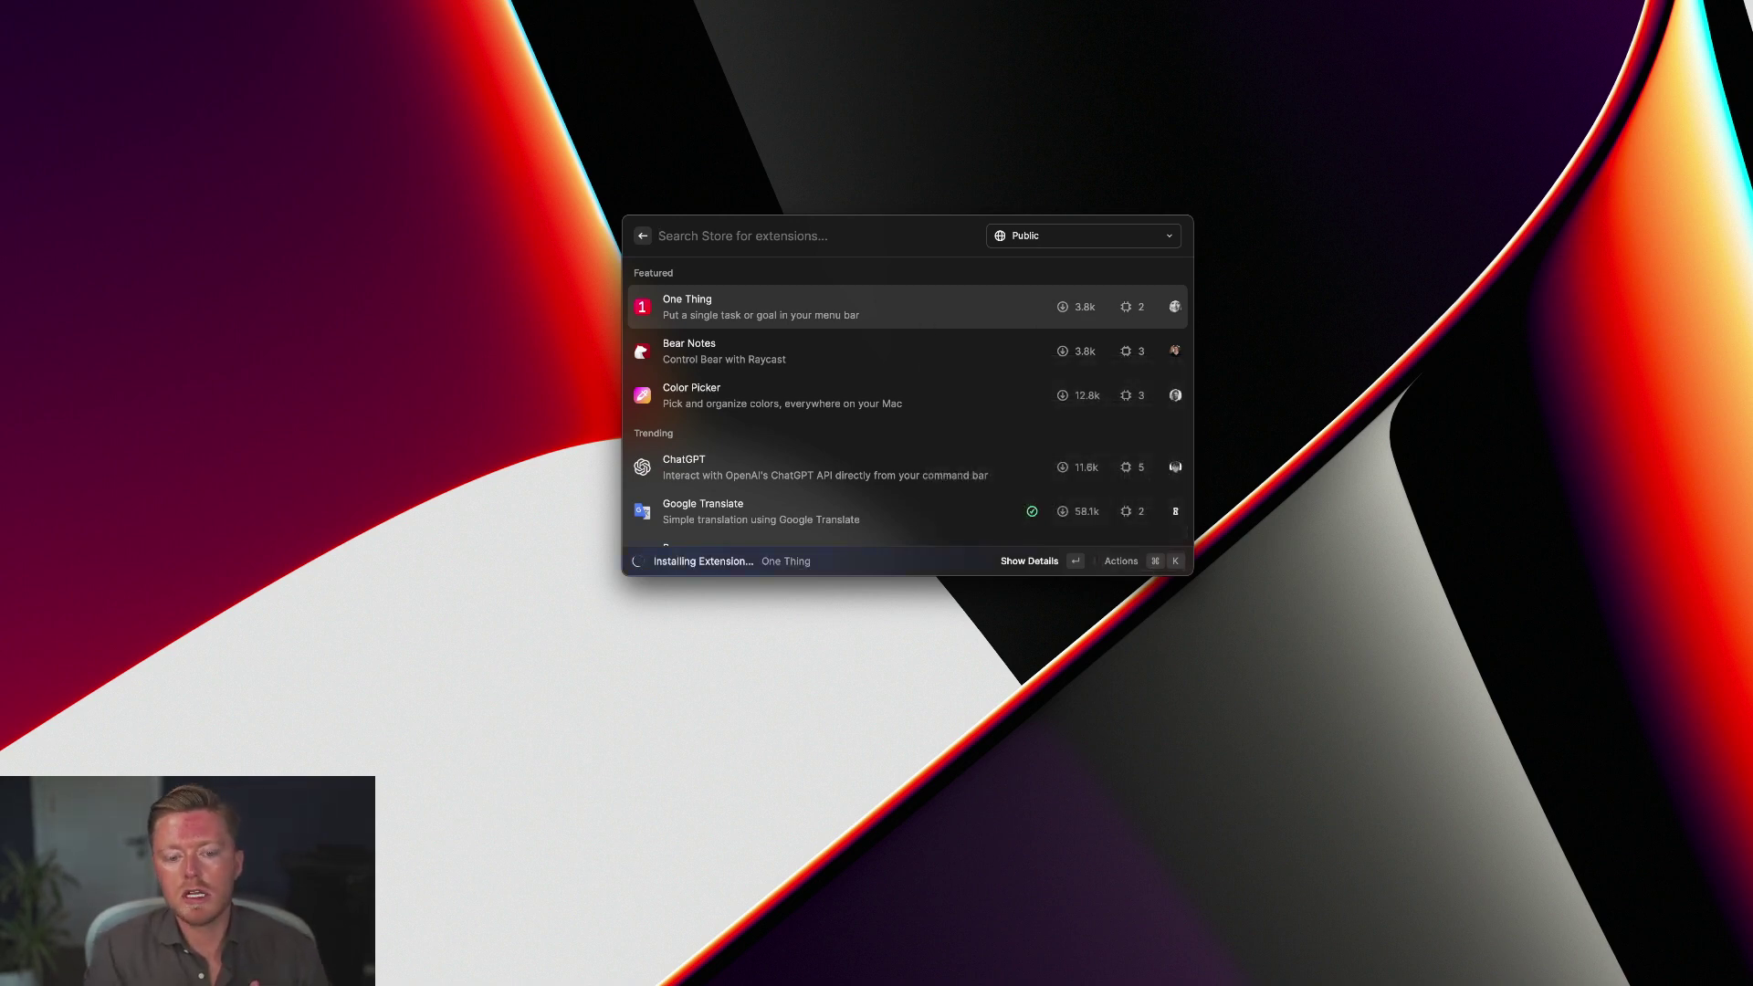
click(783, 395)
key(Down)
key(Down)
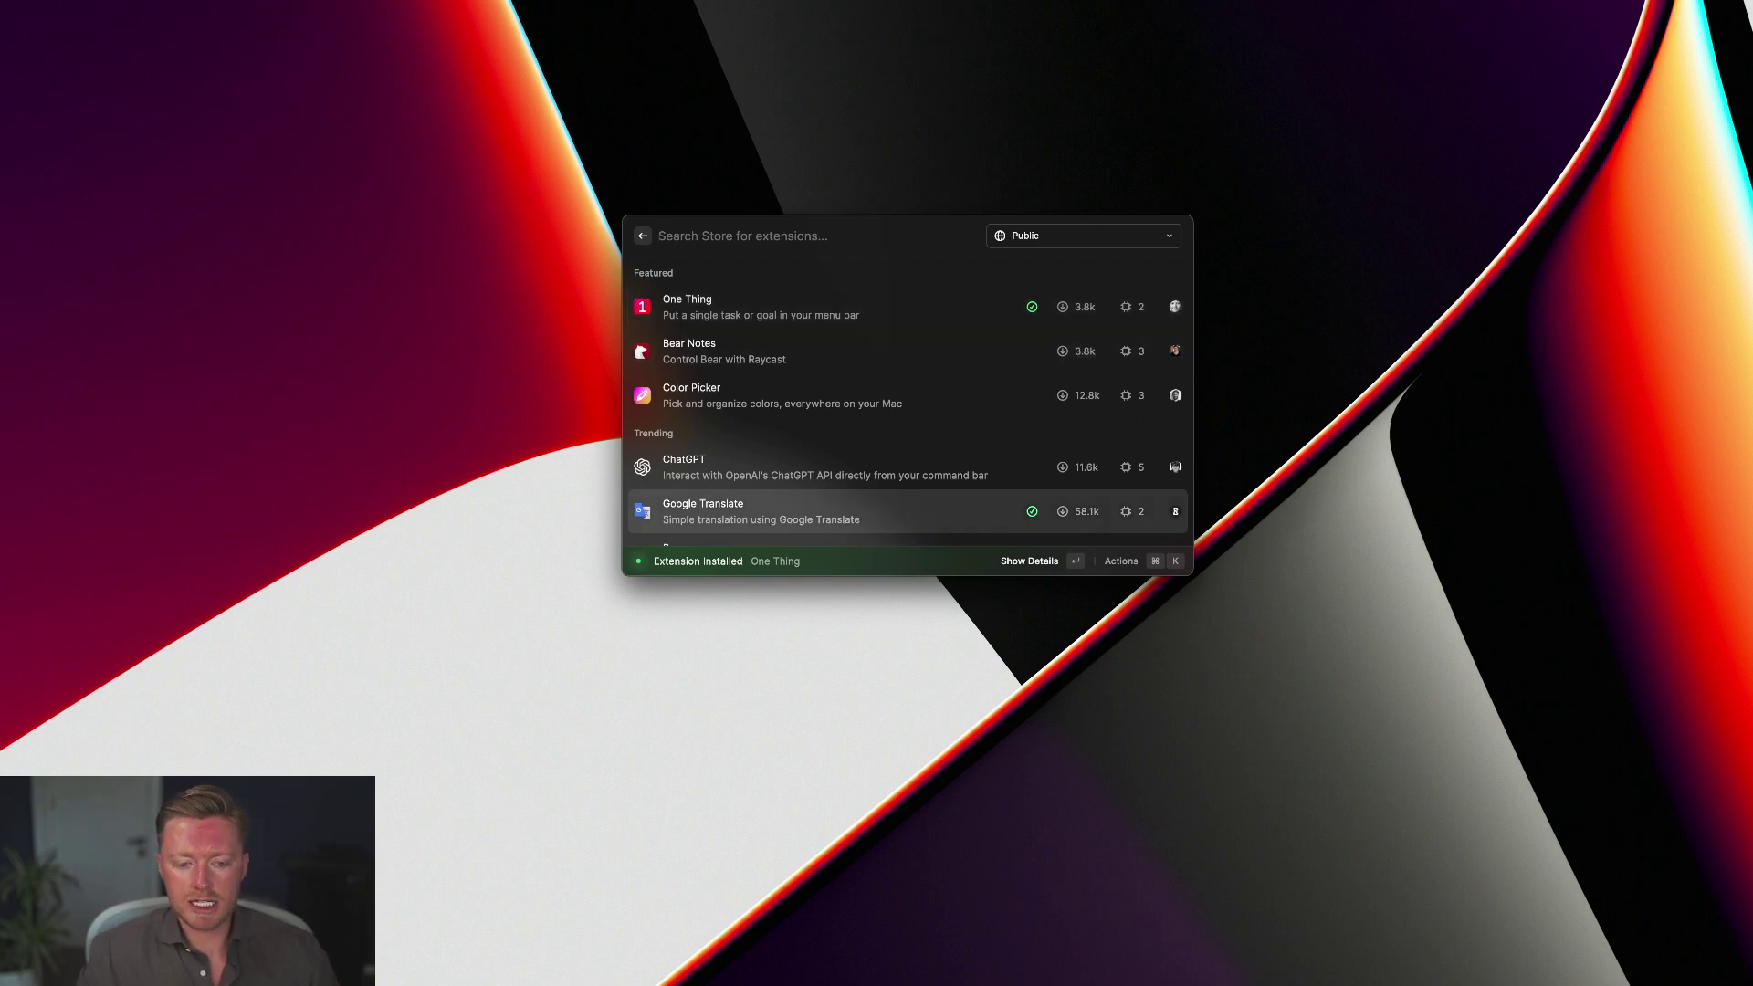
key(Down)
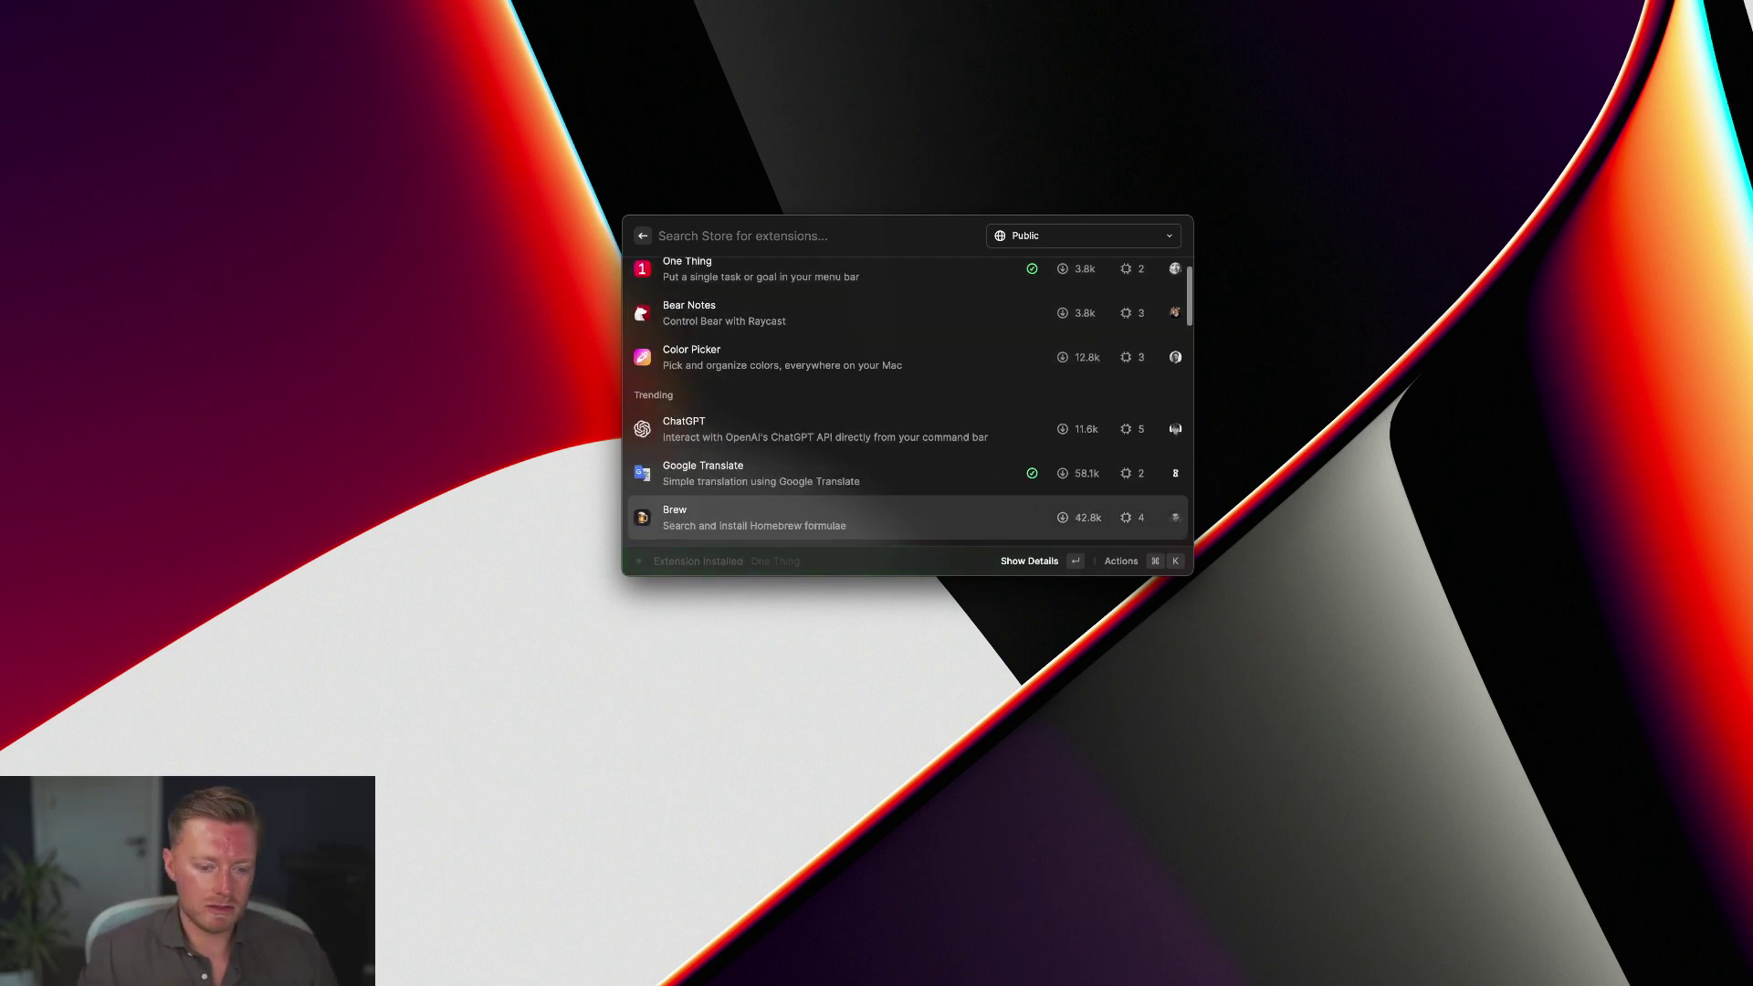
key(Down)
key(Down)
key(Down)
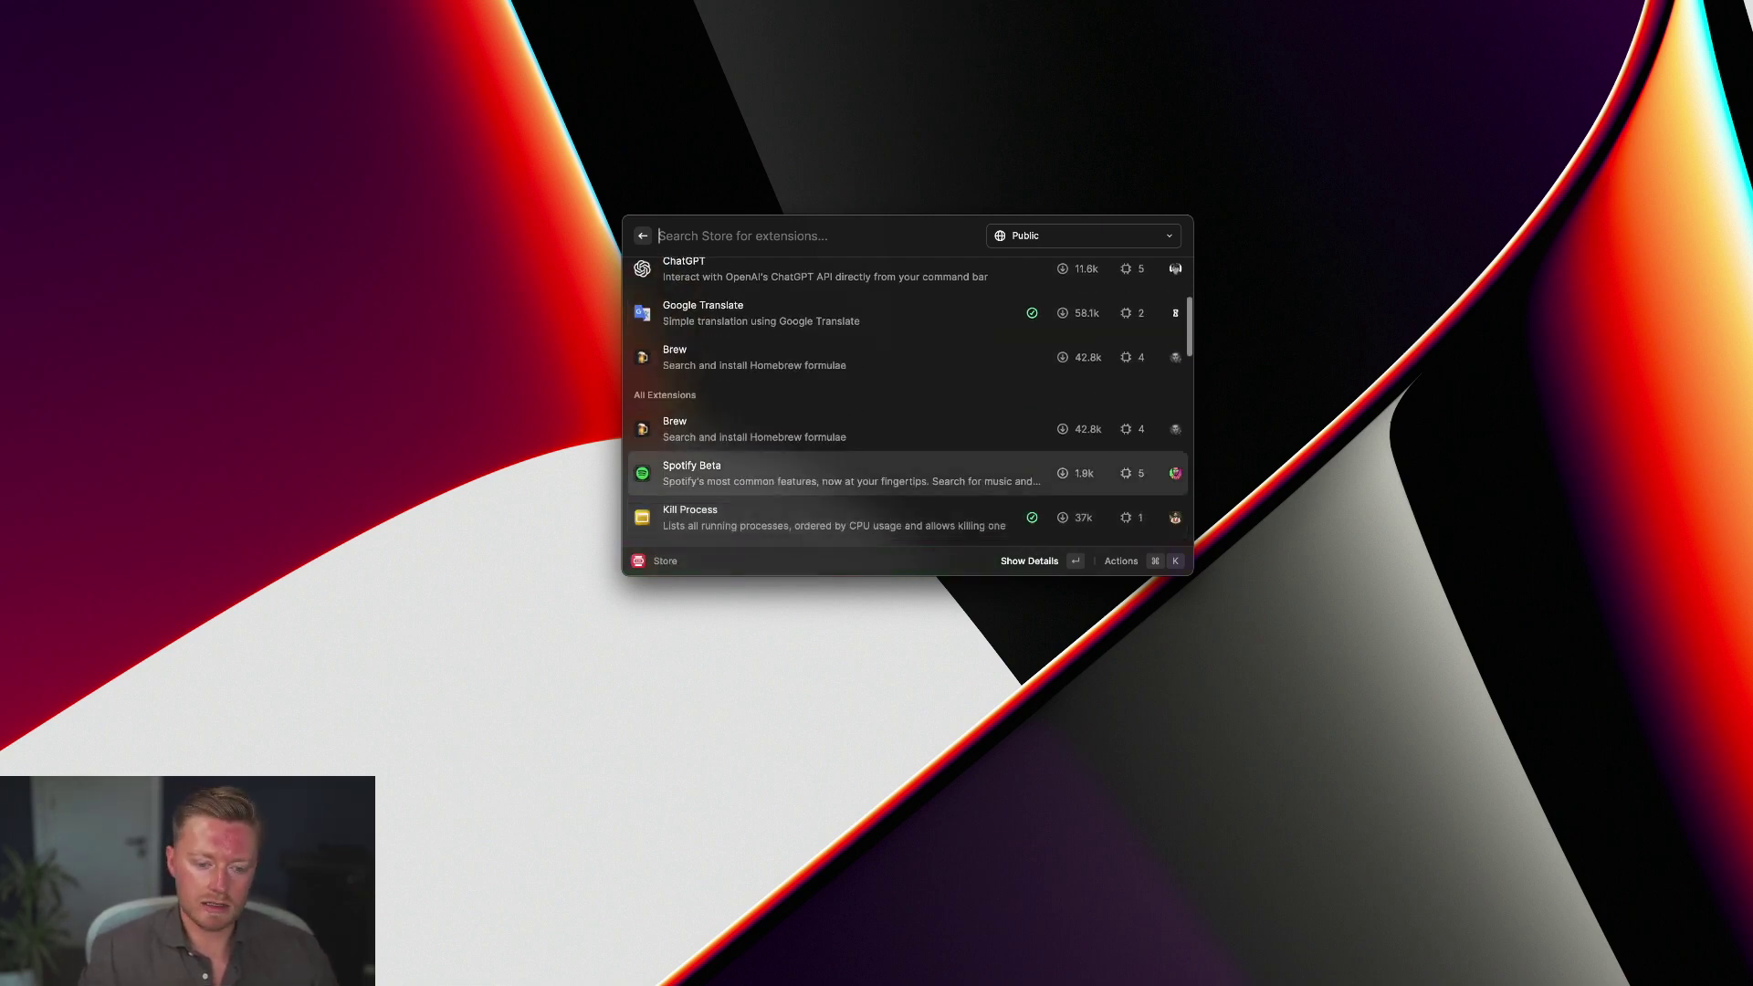
key(Down)
key(Down)
key(Down)
key(Down)
key(Down)
key(Down)
key(Down)
key(Down)
key(Down)
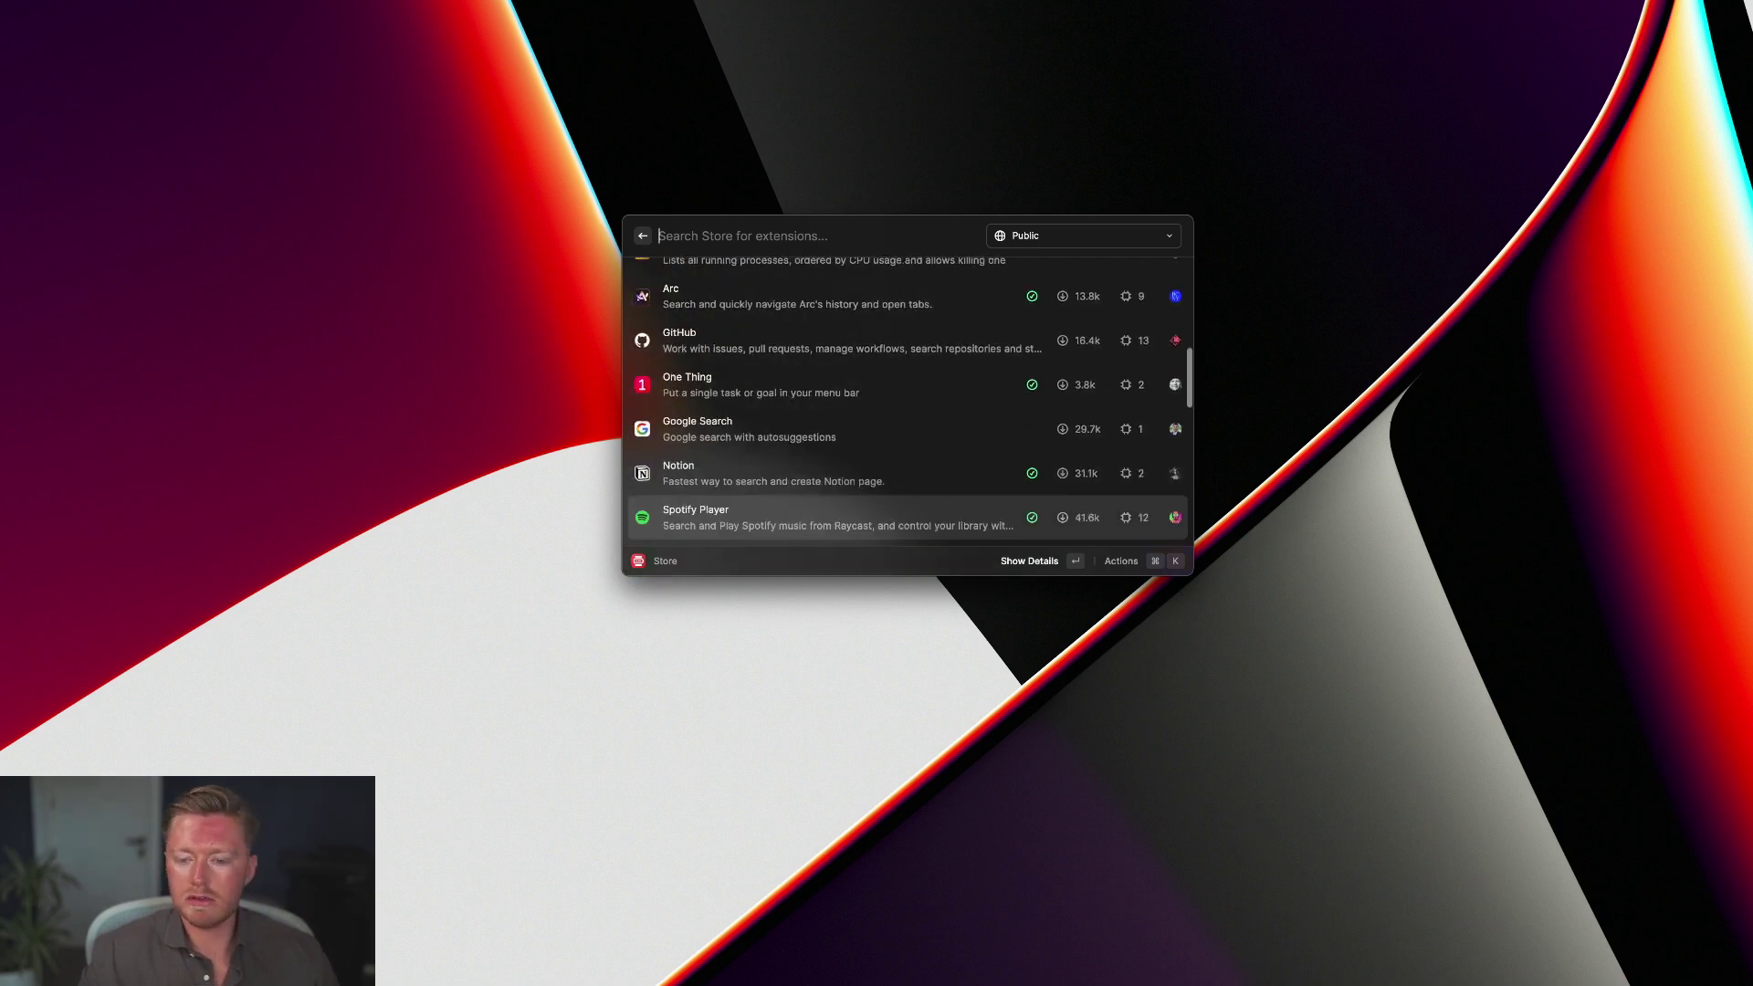
key(Down)
key(Down)
key(Down)
key(Down)
key(Down)
key(Down)
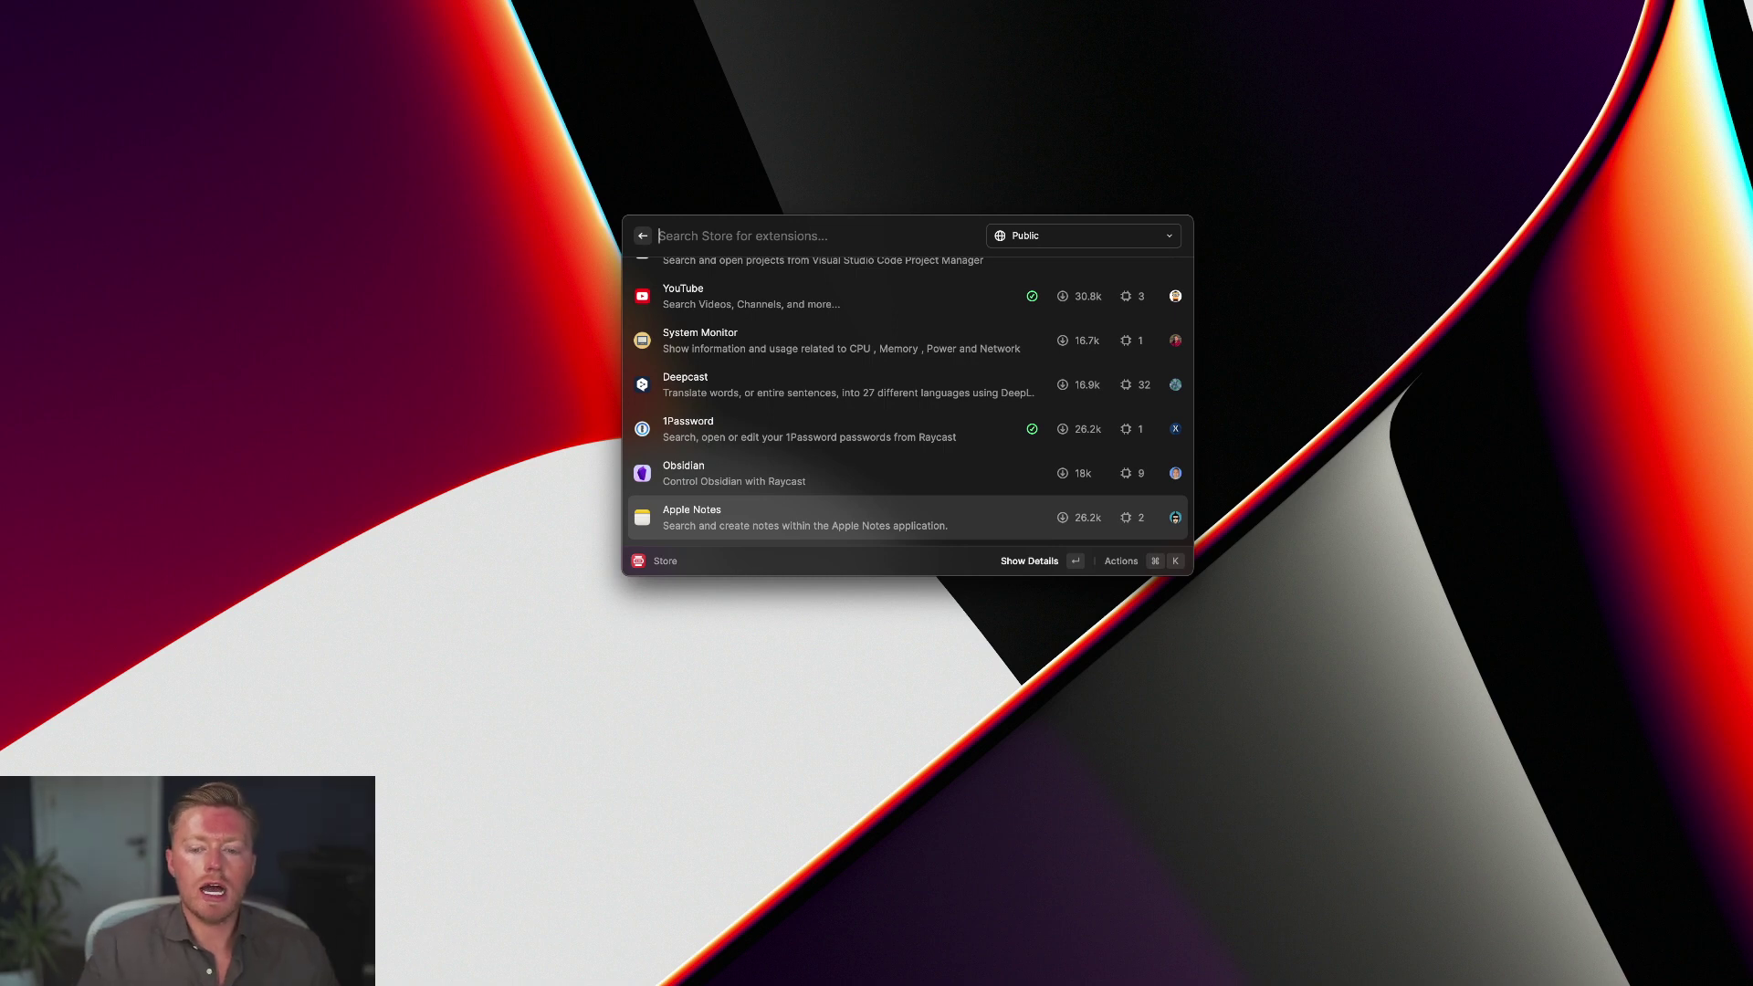
key(Down)
key(Down)
key(Down)
key(Down)
key(Down)
key(Down)
key(Down)
key(Down)
key(Down)
key(Down)
key(Down)
key(Down)
key(Down)
key(Down)
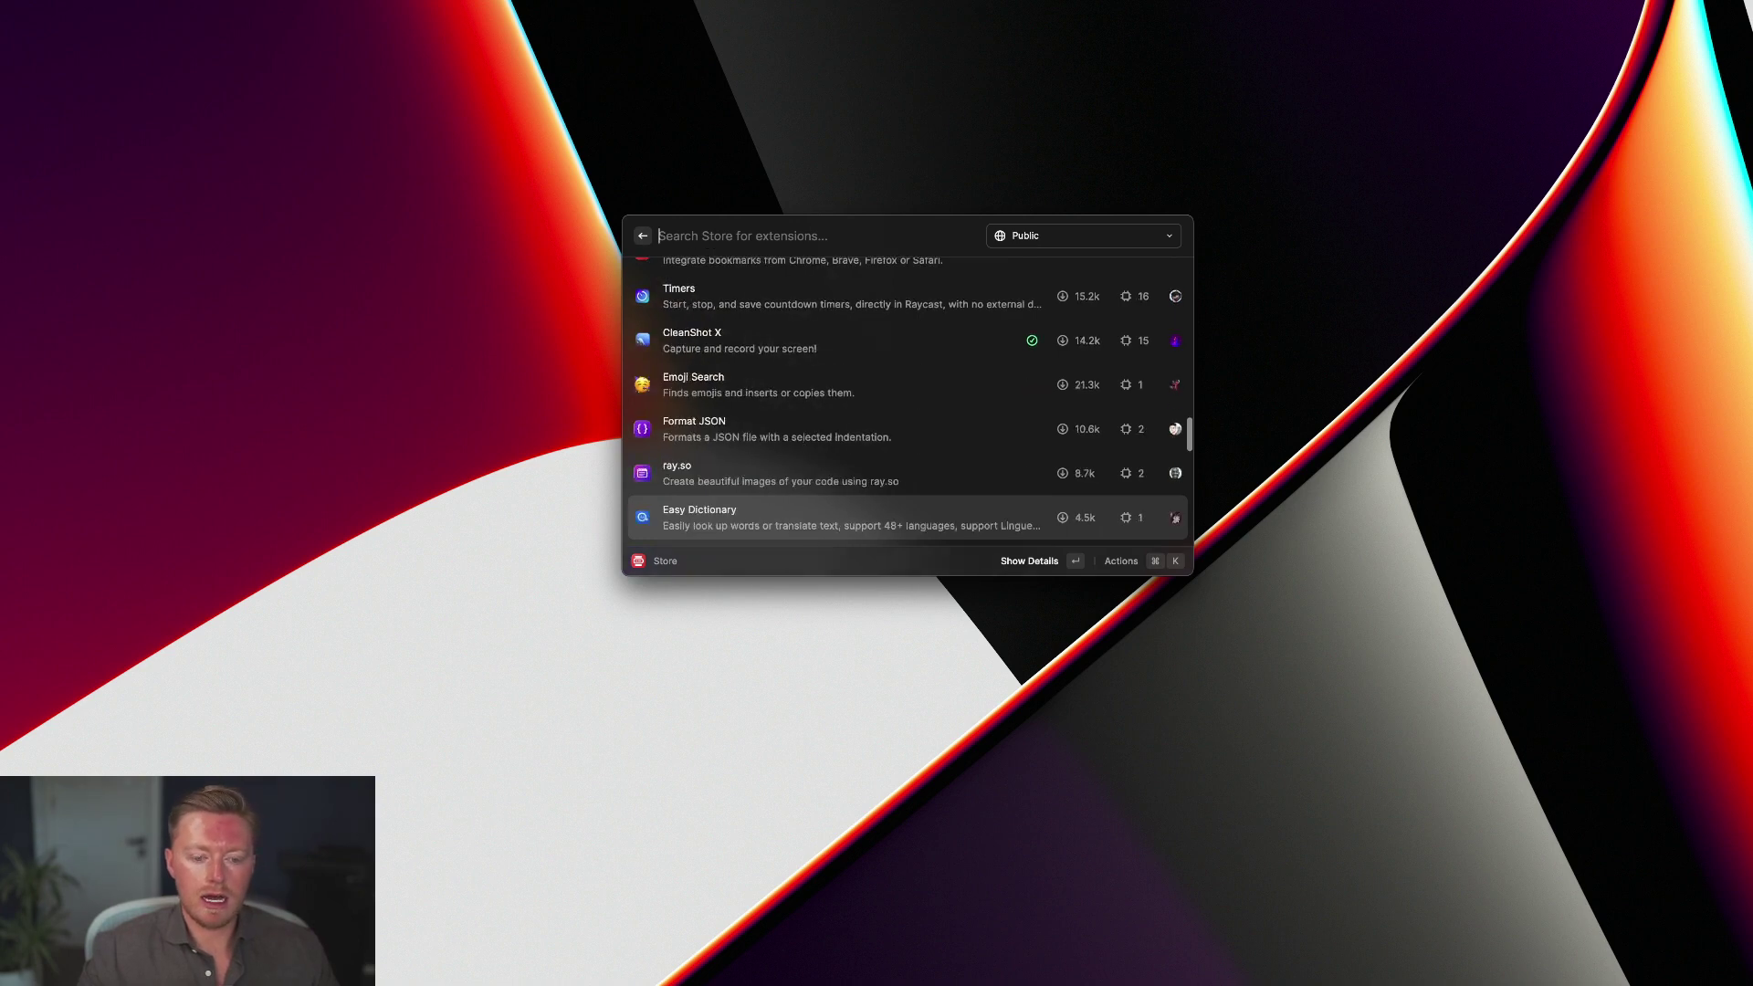
key(Down)
key(Down)
key(Down)
key(Down)
key(Down)
key(Down)
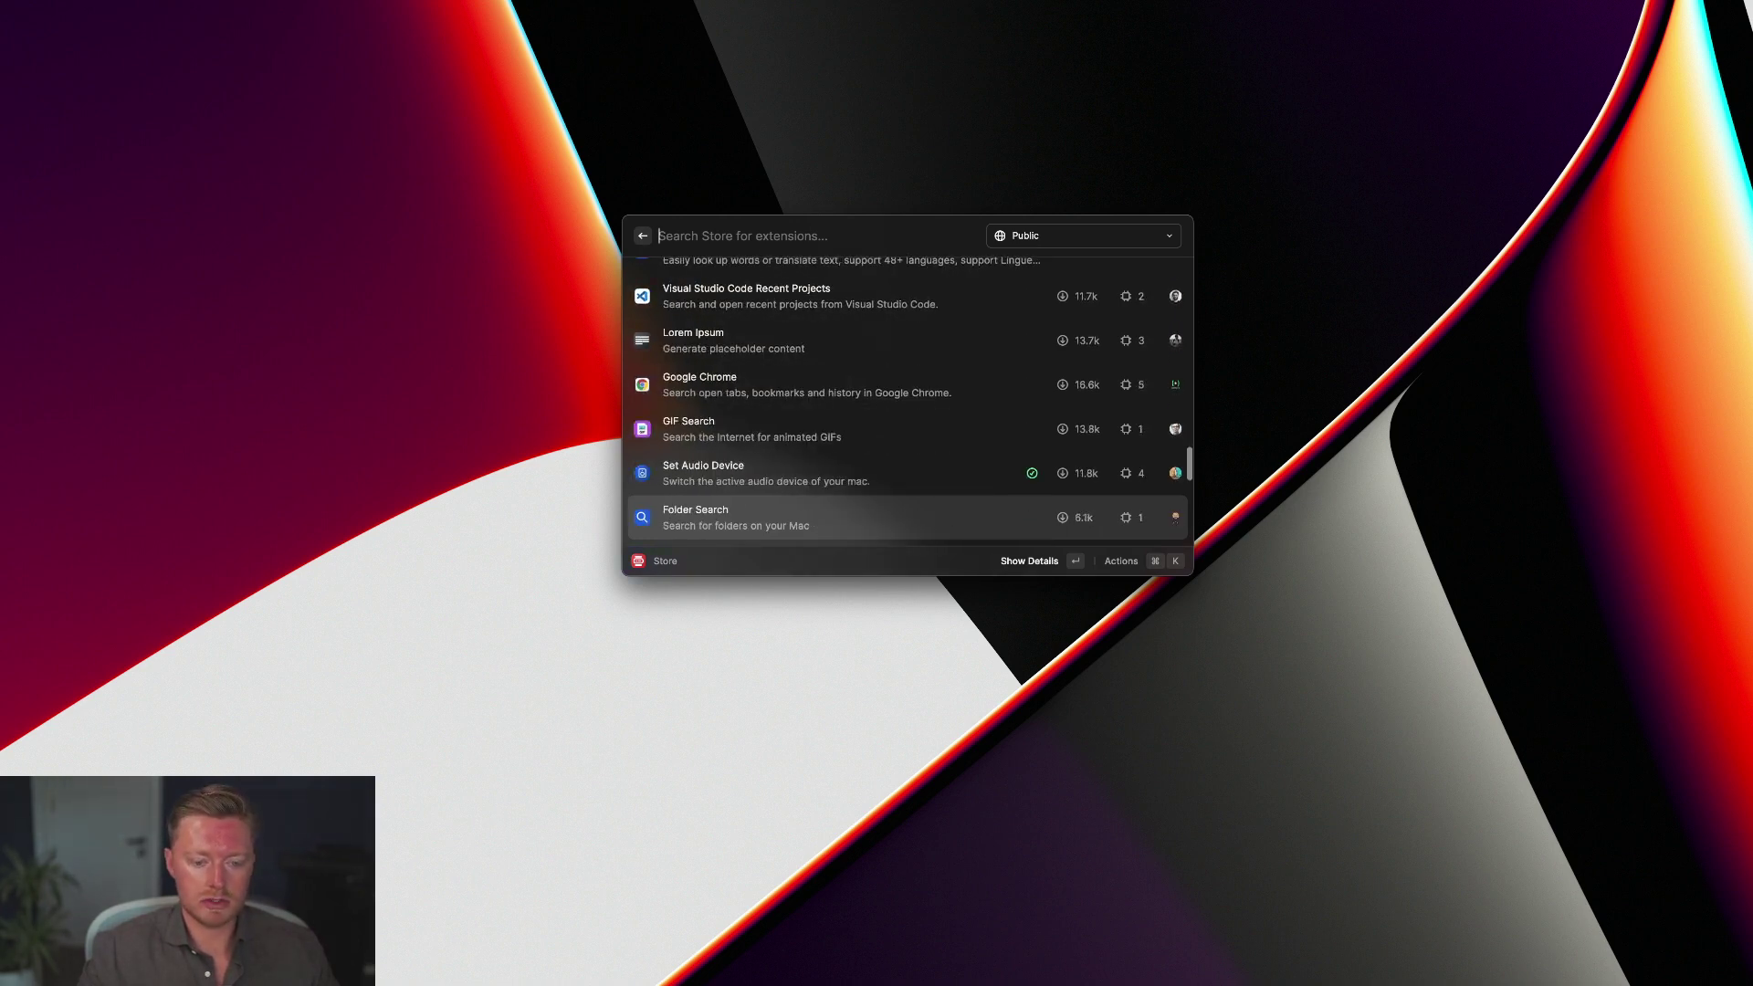
key(Down)
key(Down)
key(Down)
key(Down)
key(Down)
key(Down)
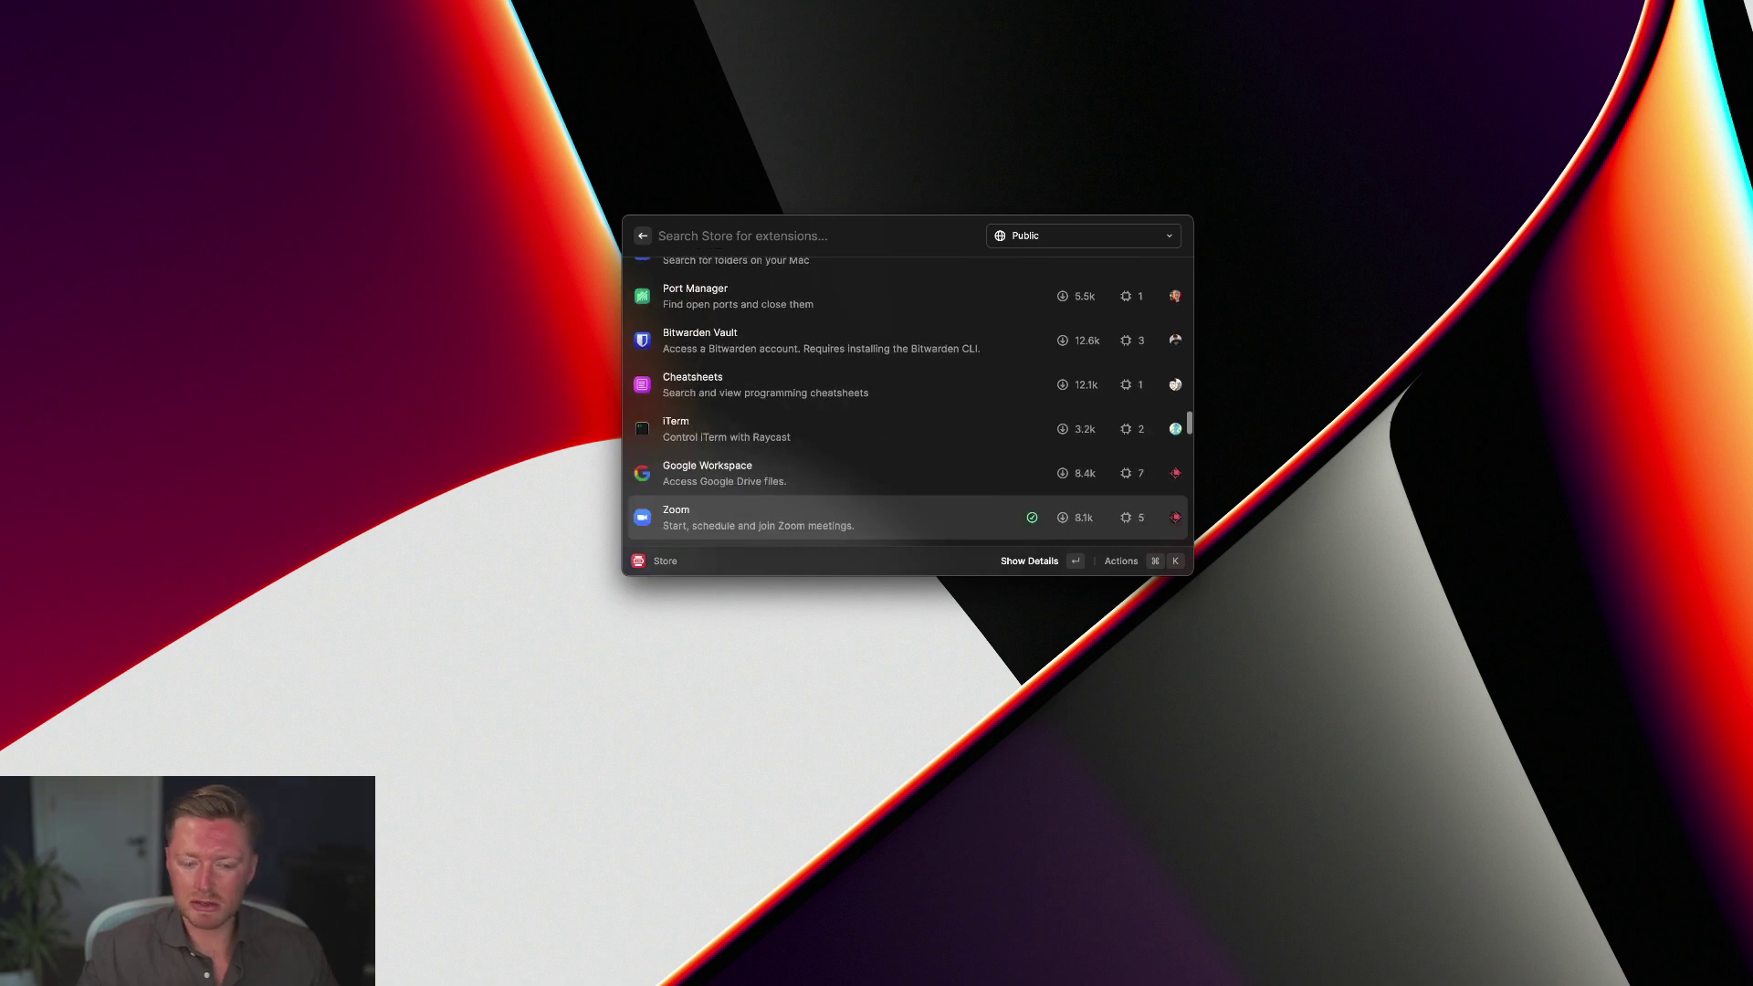
key(Down)
key(Down)
key(Down)
key(Down)
key(Down)
key(Down)
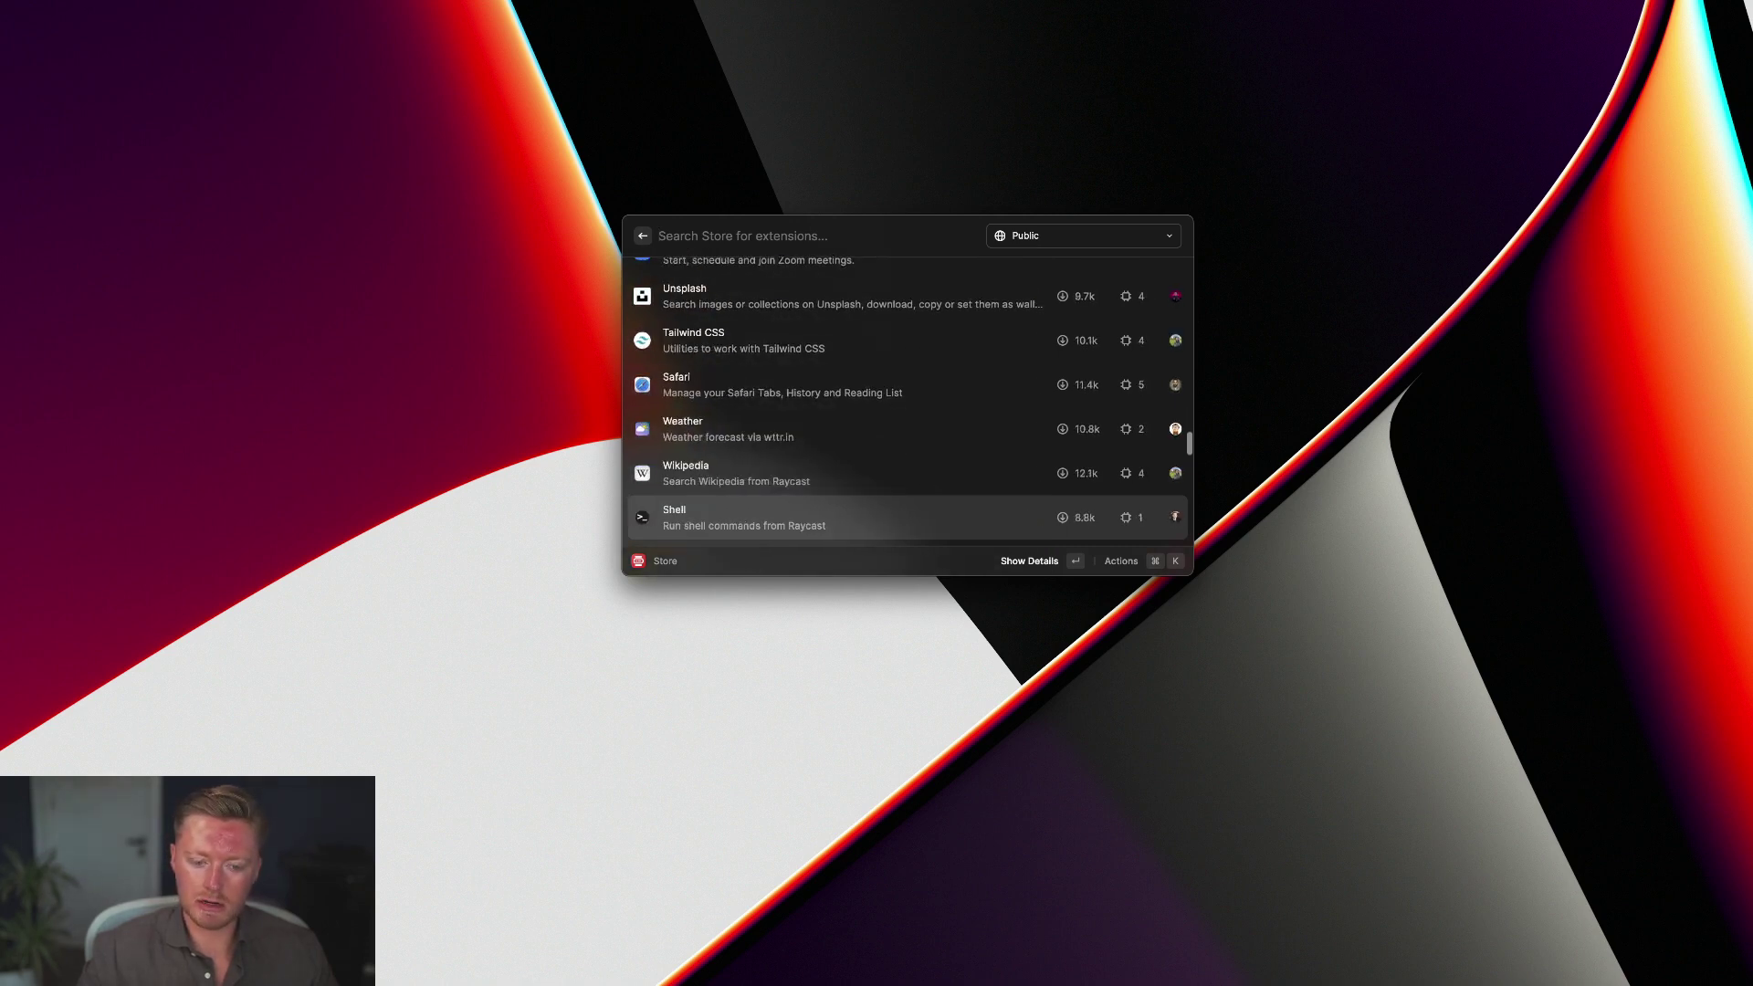
key(Down)
key(Down)
key(Down)
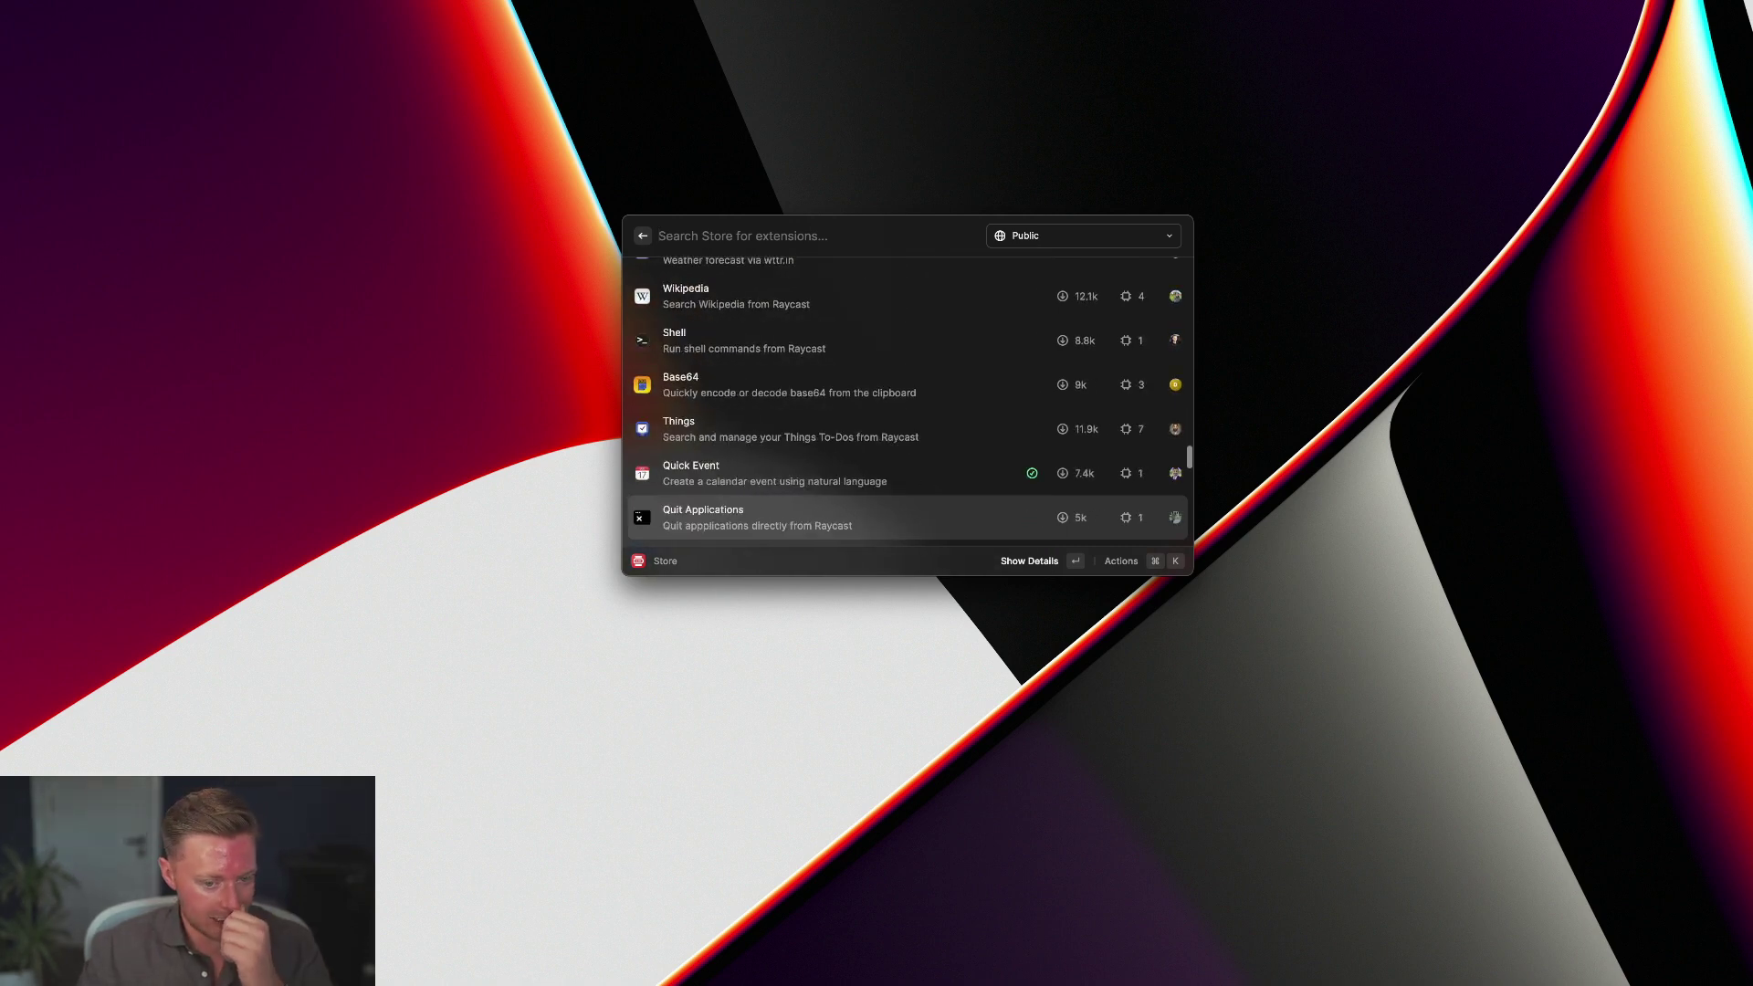
key(Up)
key(Up)
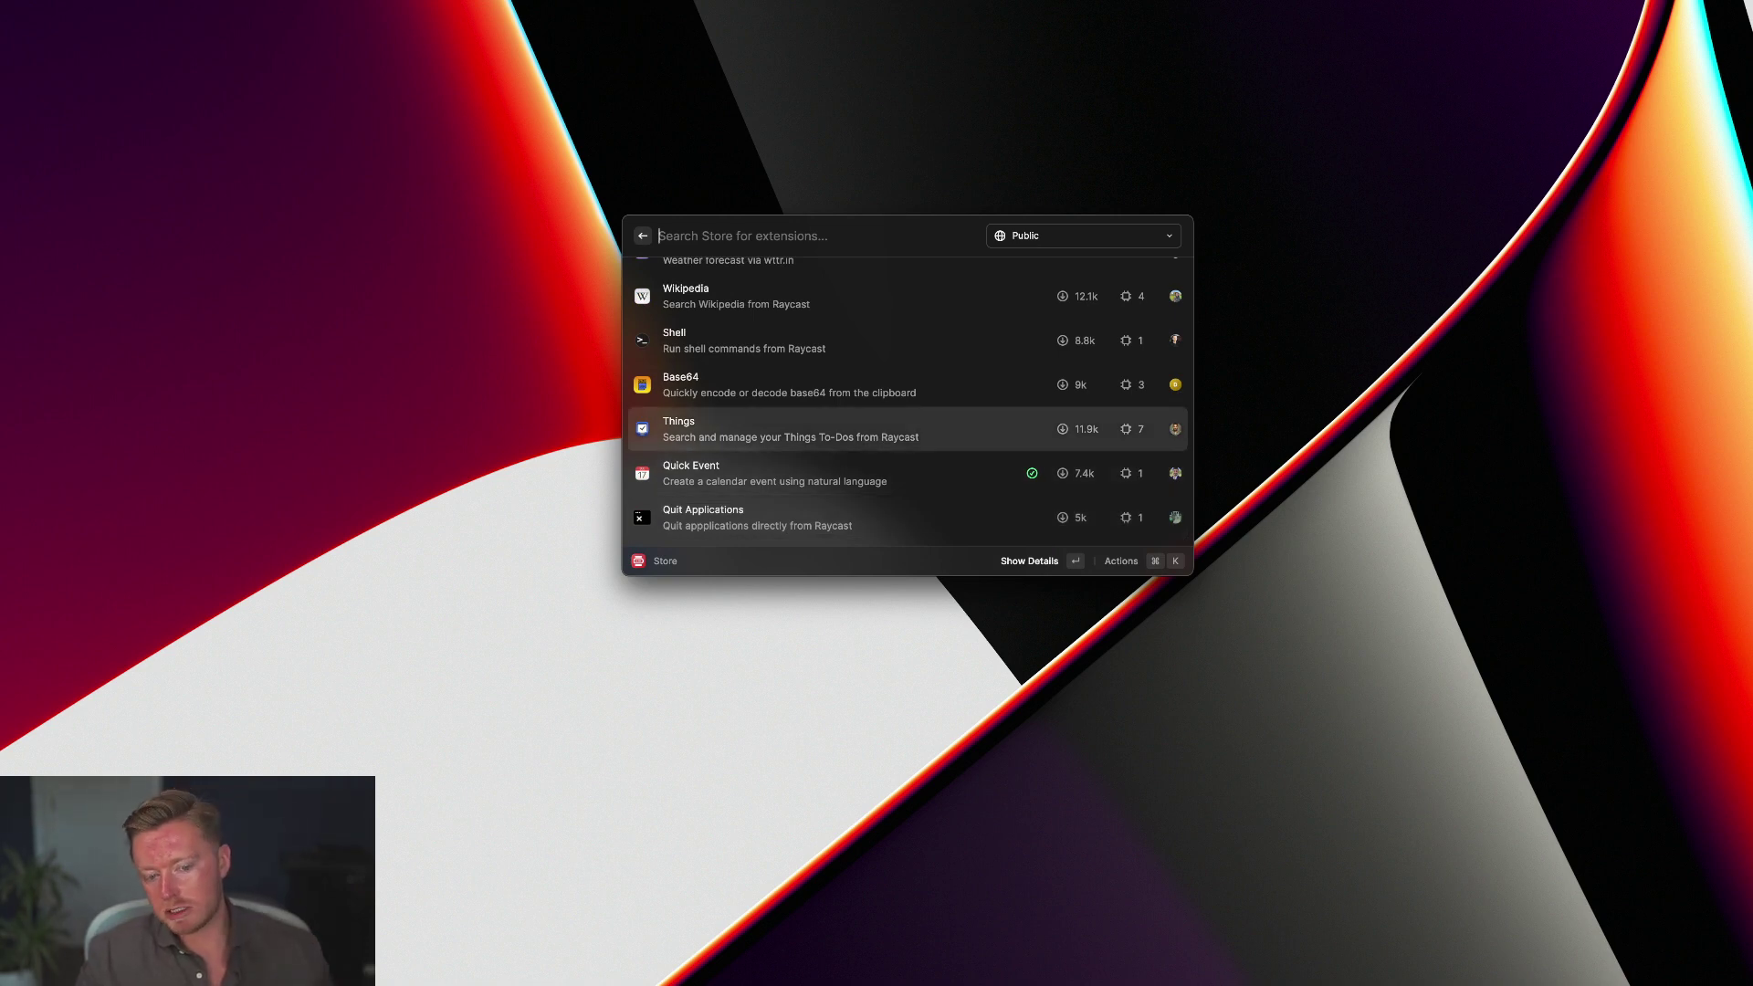
key(Down)
key(Down)
key(Down)
key(Down)
key(Down)
key(Down)
key(Down)
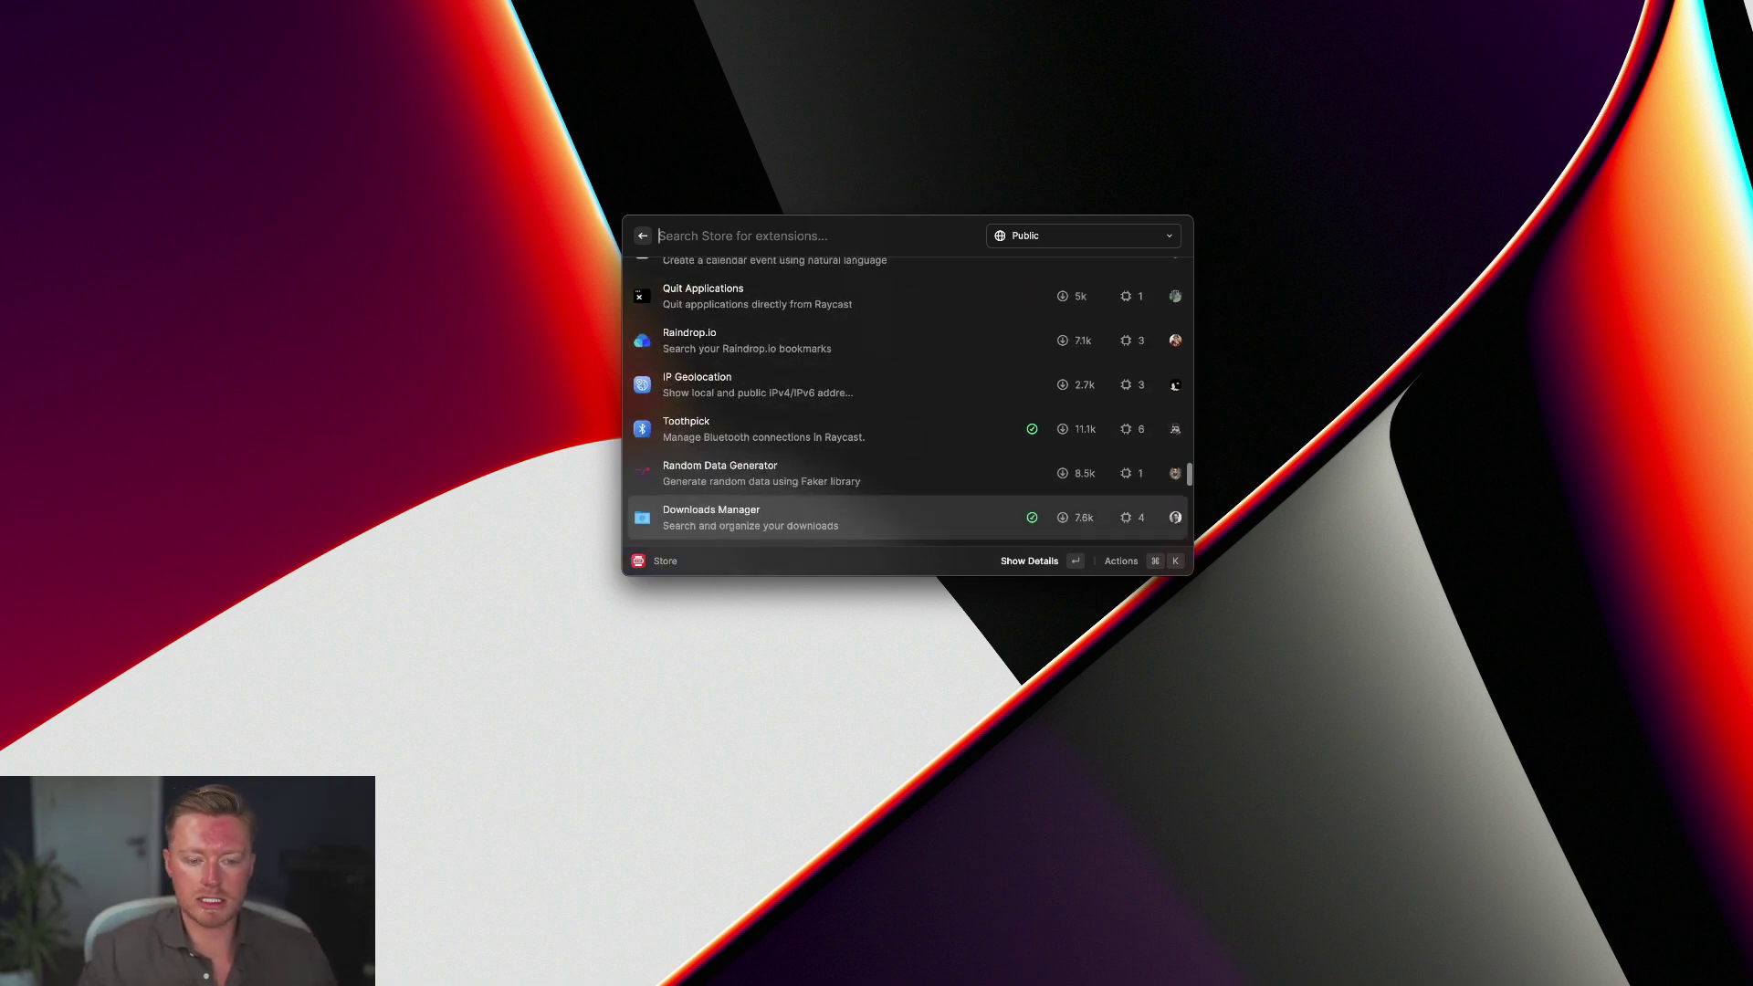
key(Down)
key(Down)
key(Down)
key(Down)
key(Down)
key(Down)
key(Down)
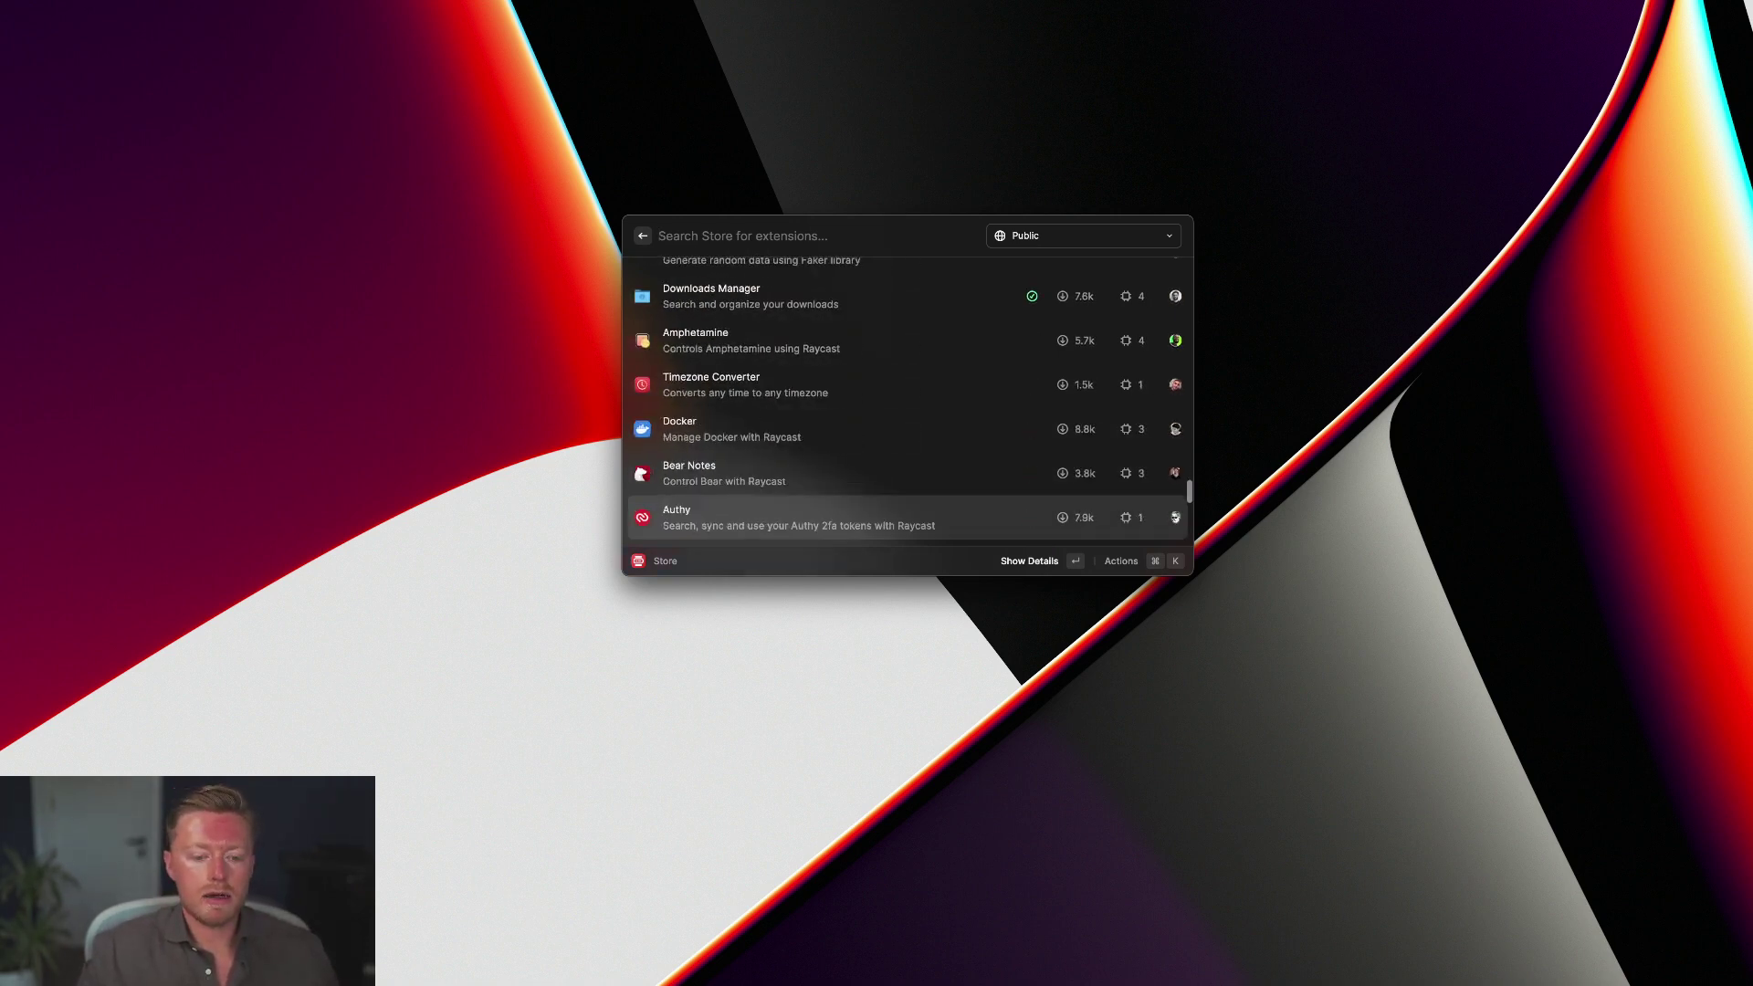
key(Down)
key(Down)
key(Down)
key(Down)
key(Down)
key(Down)
key(Down)
key(Down)
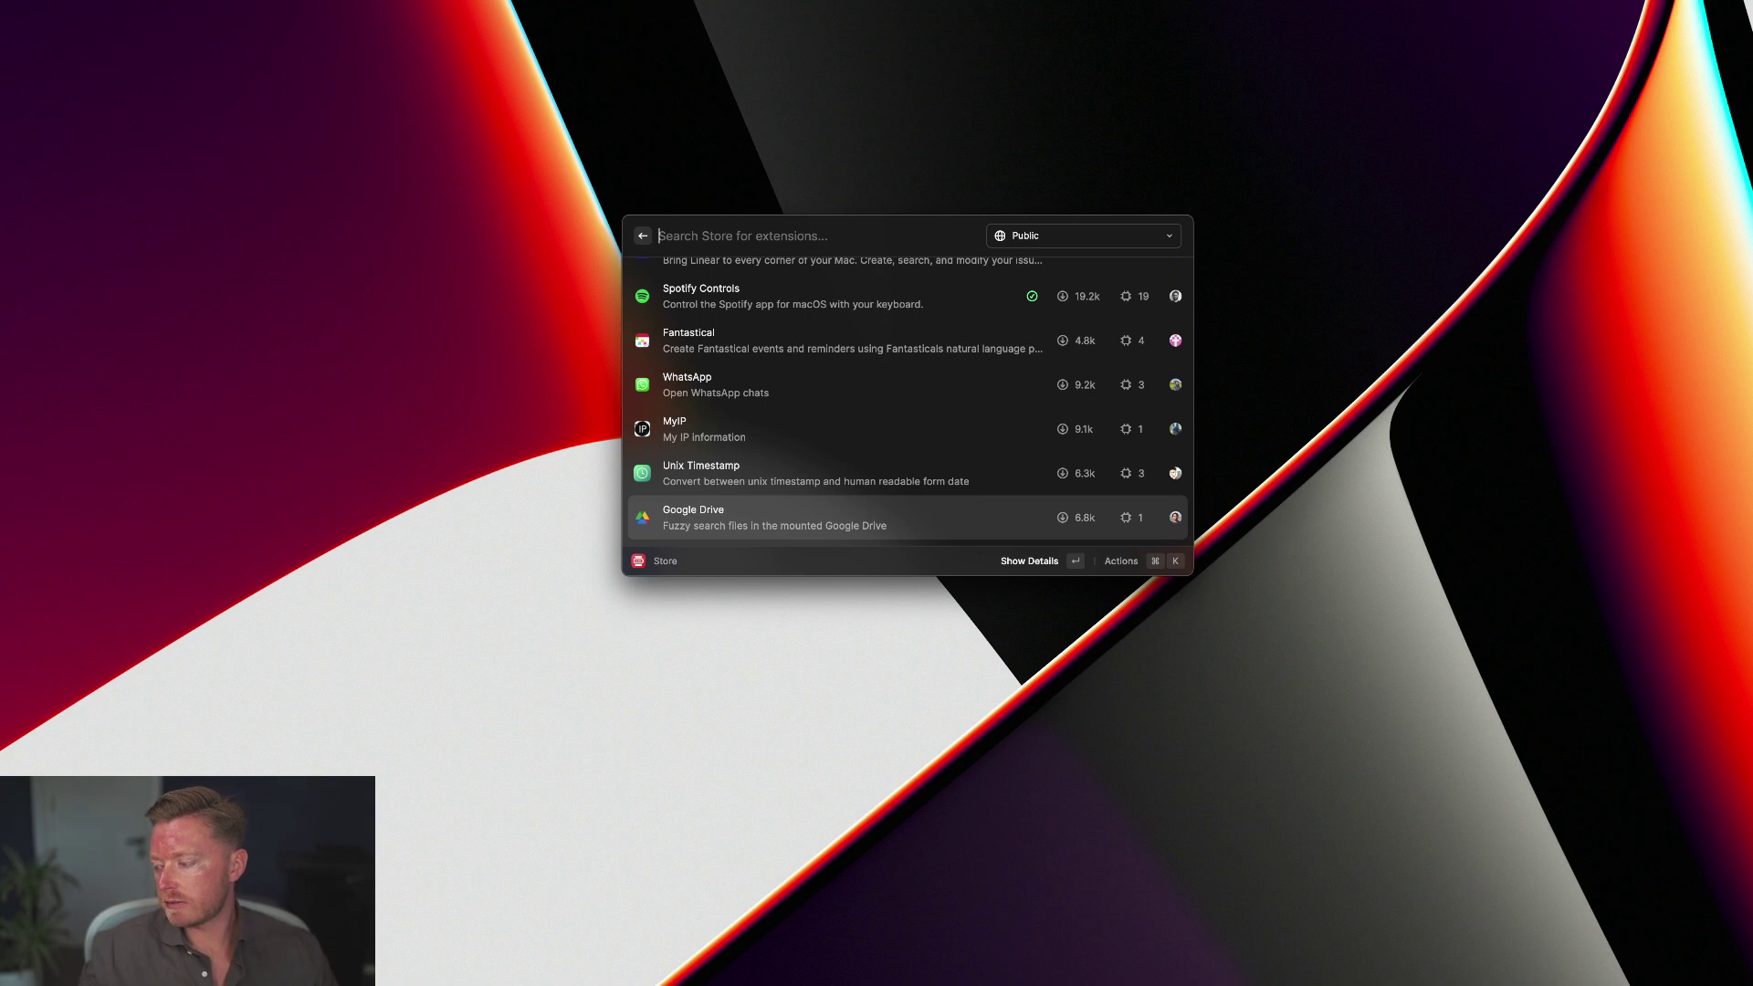
scroll(886, 493, down, 5)
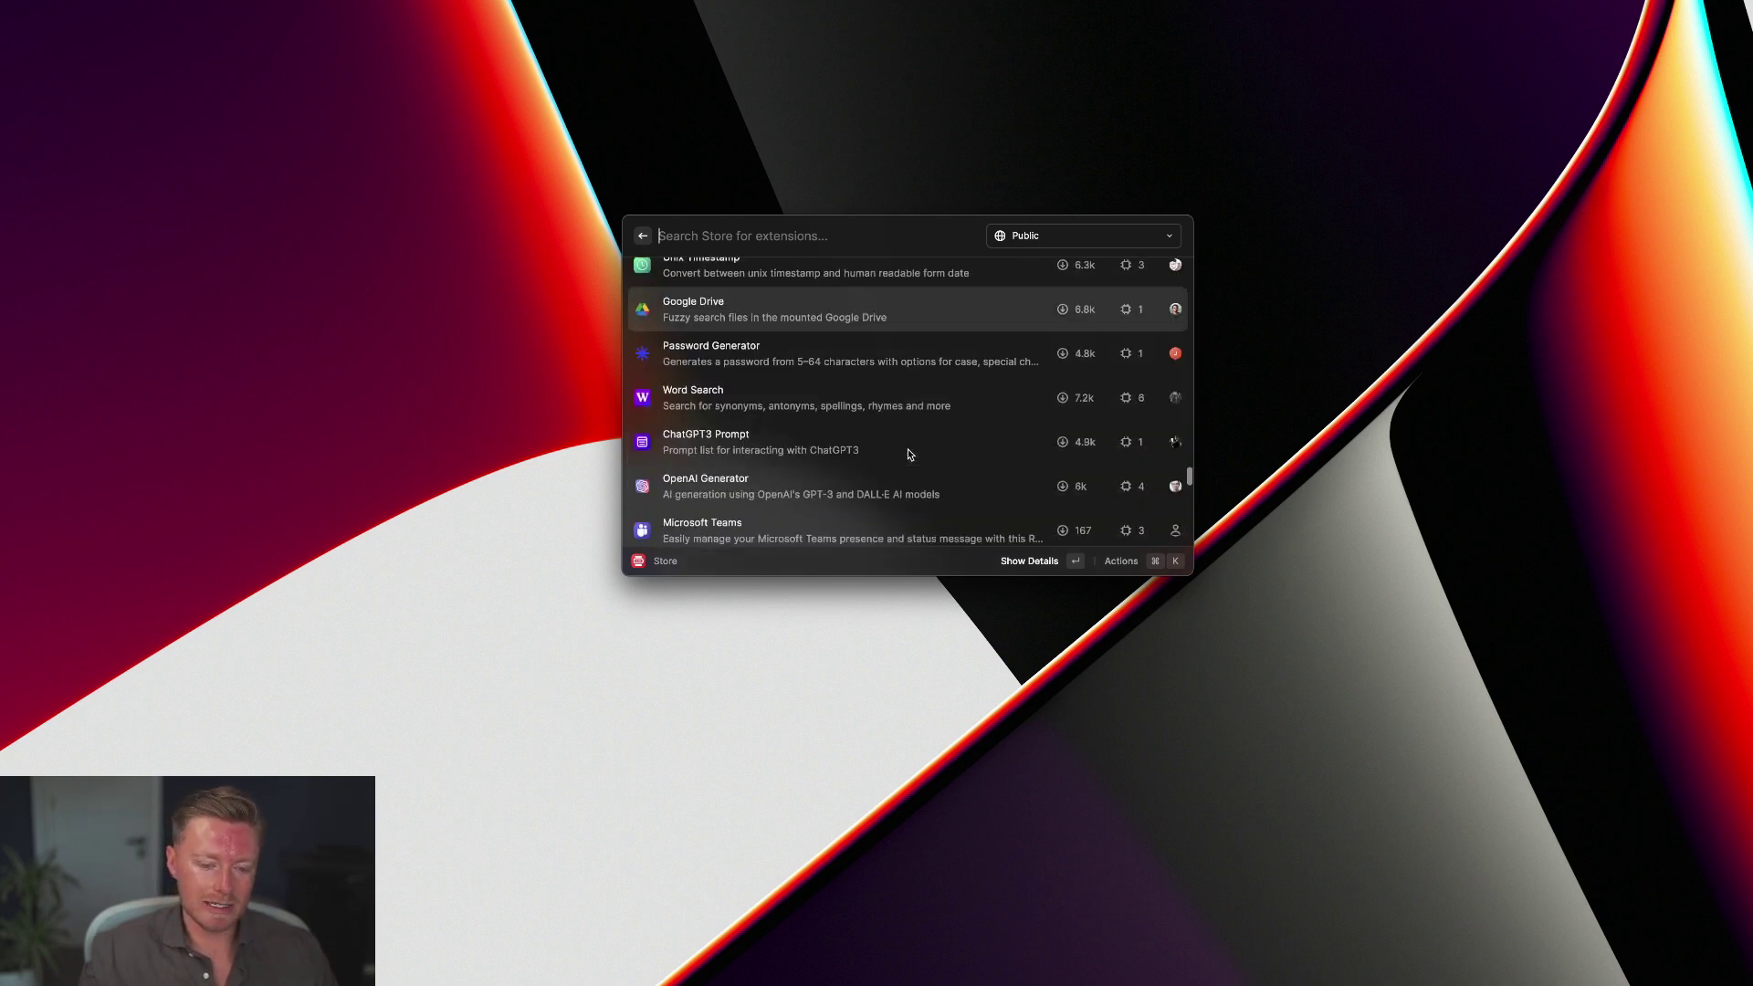
scroll(908, 454, down, 1)
scroll(908, 454, down, 3)
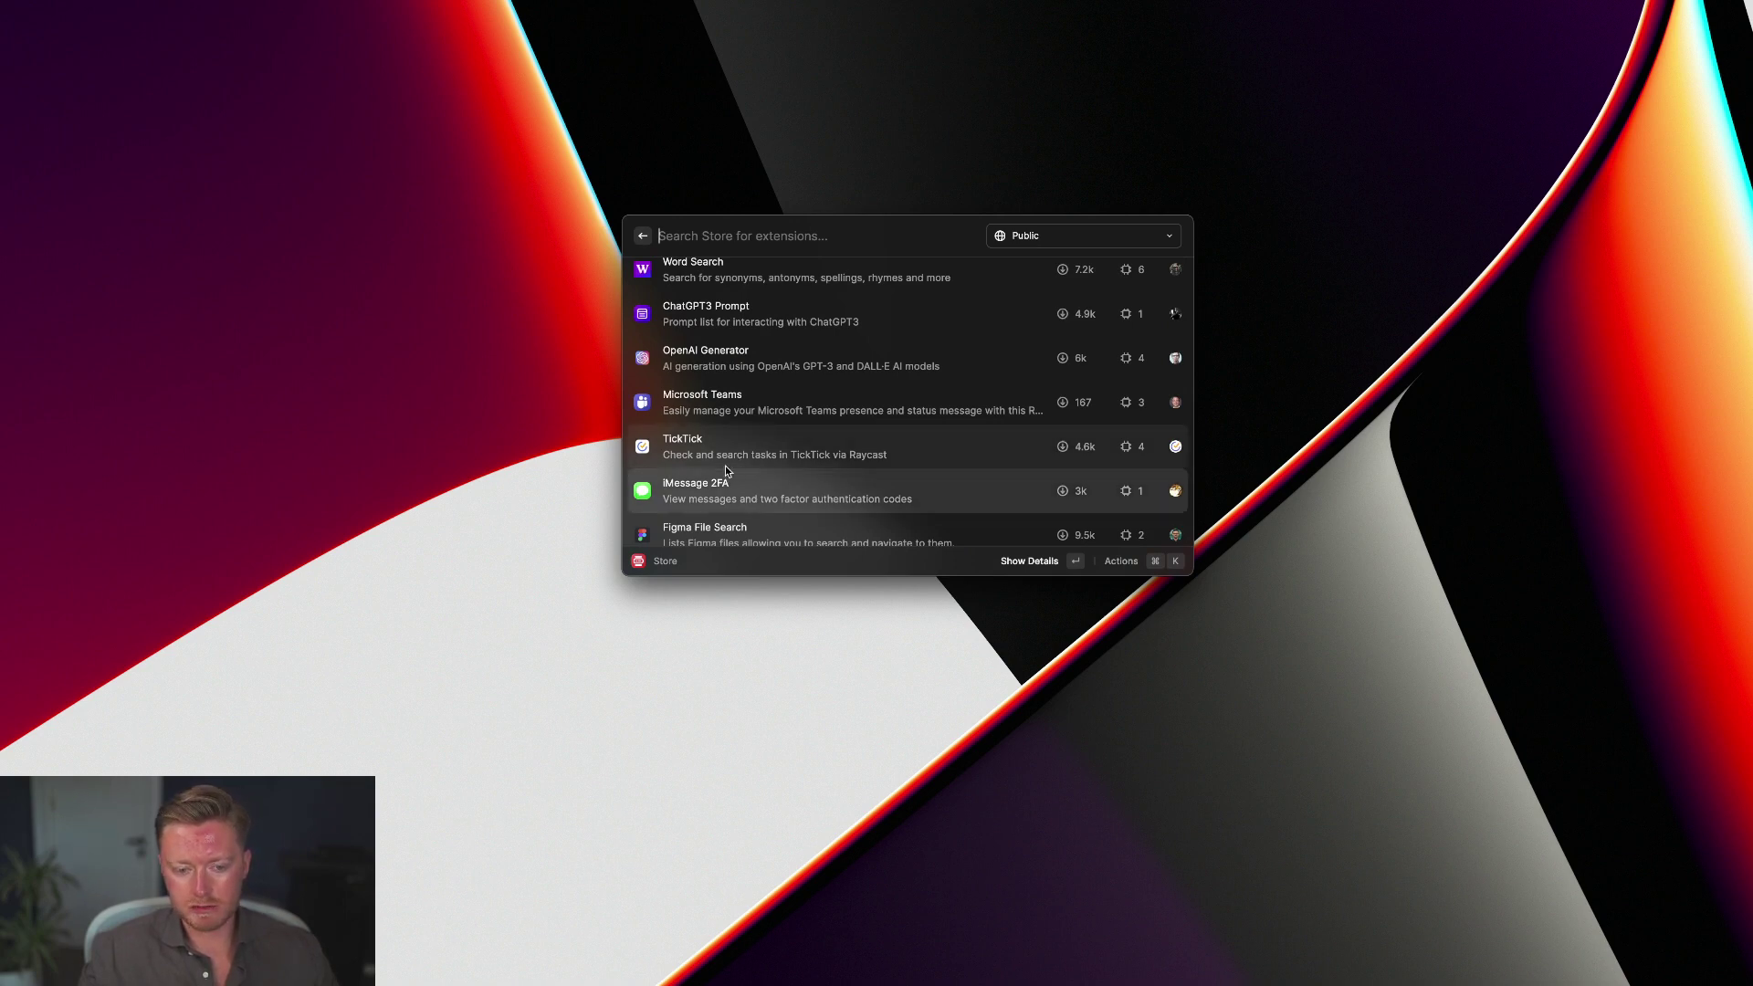
scroll(814, 485, down, 3)
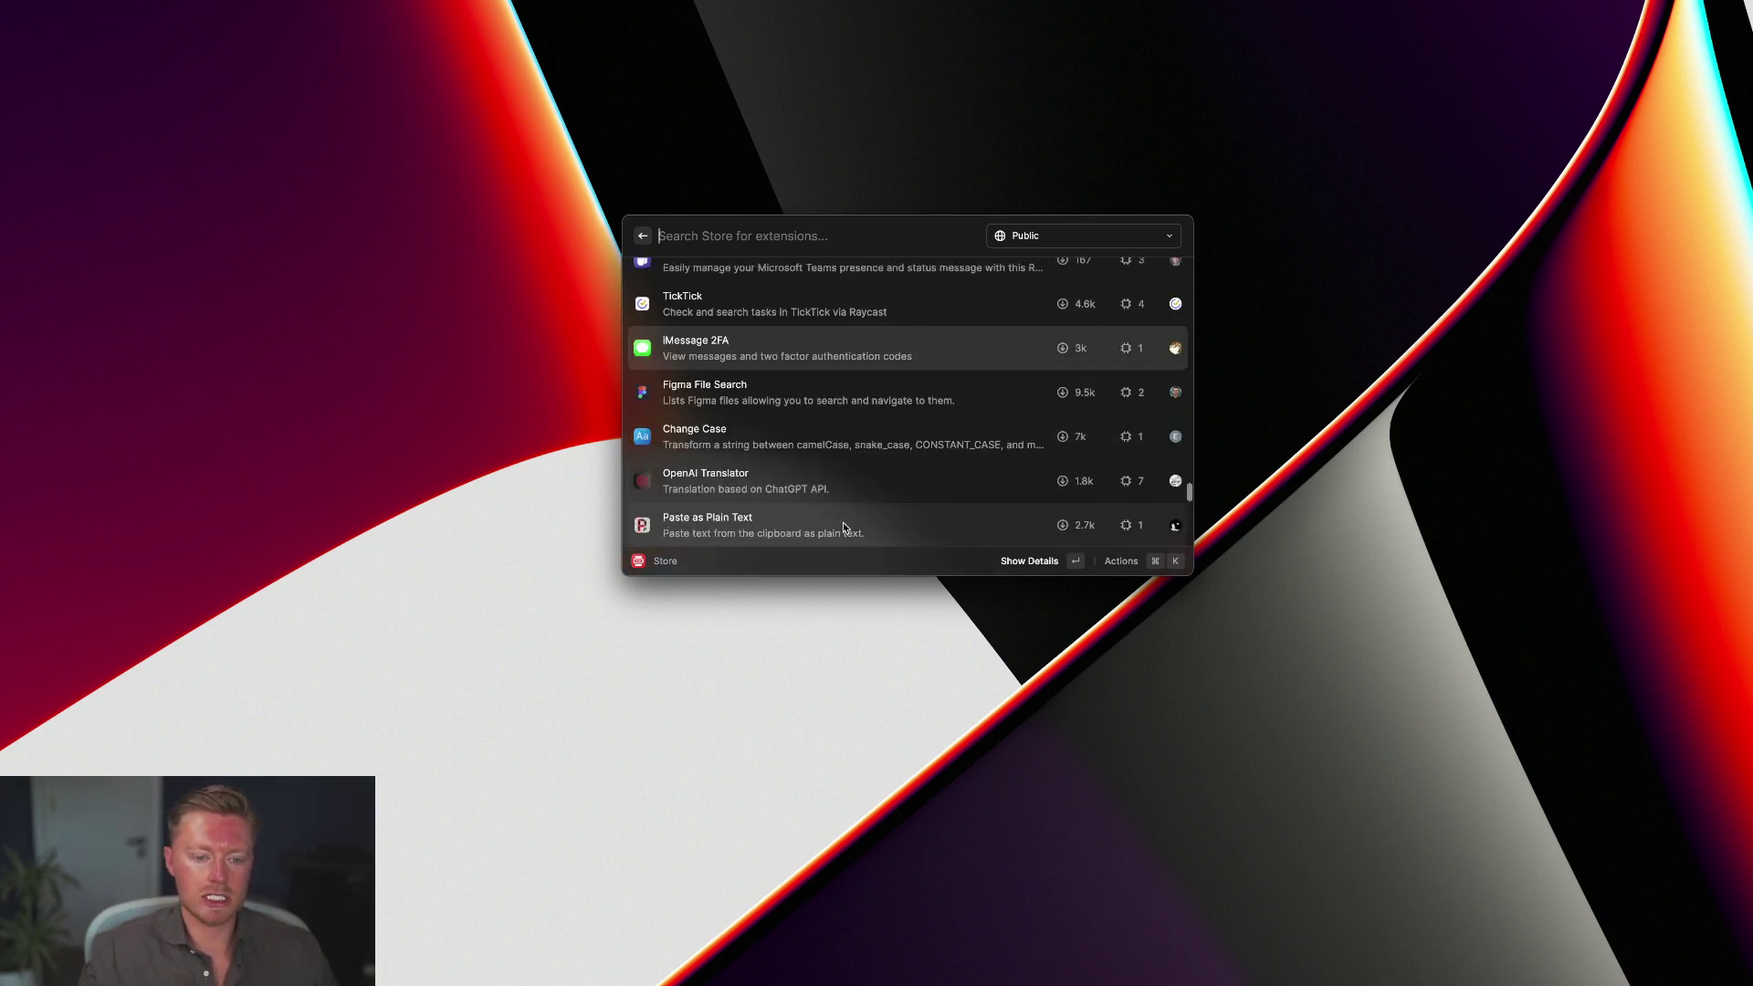
scroll(854, 519, down, 3)
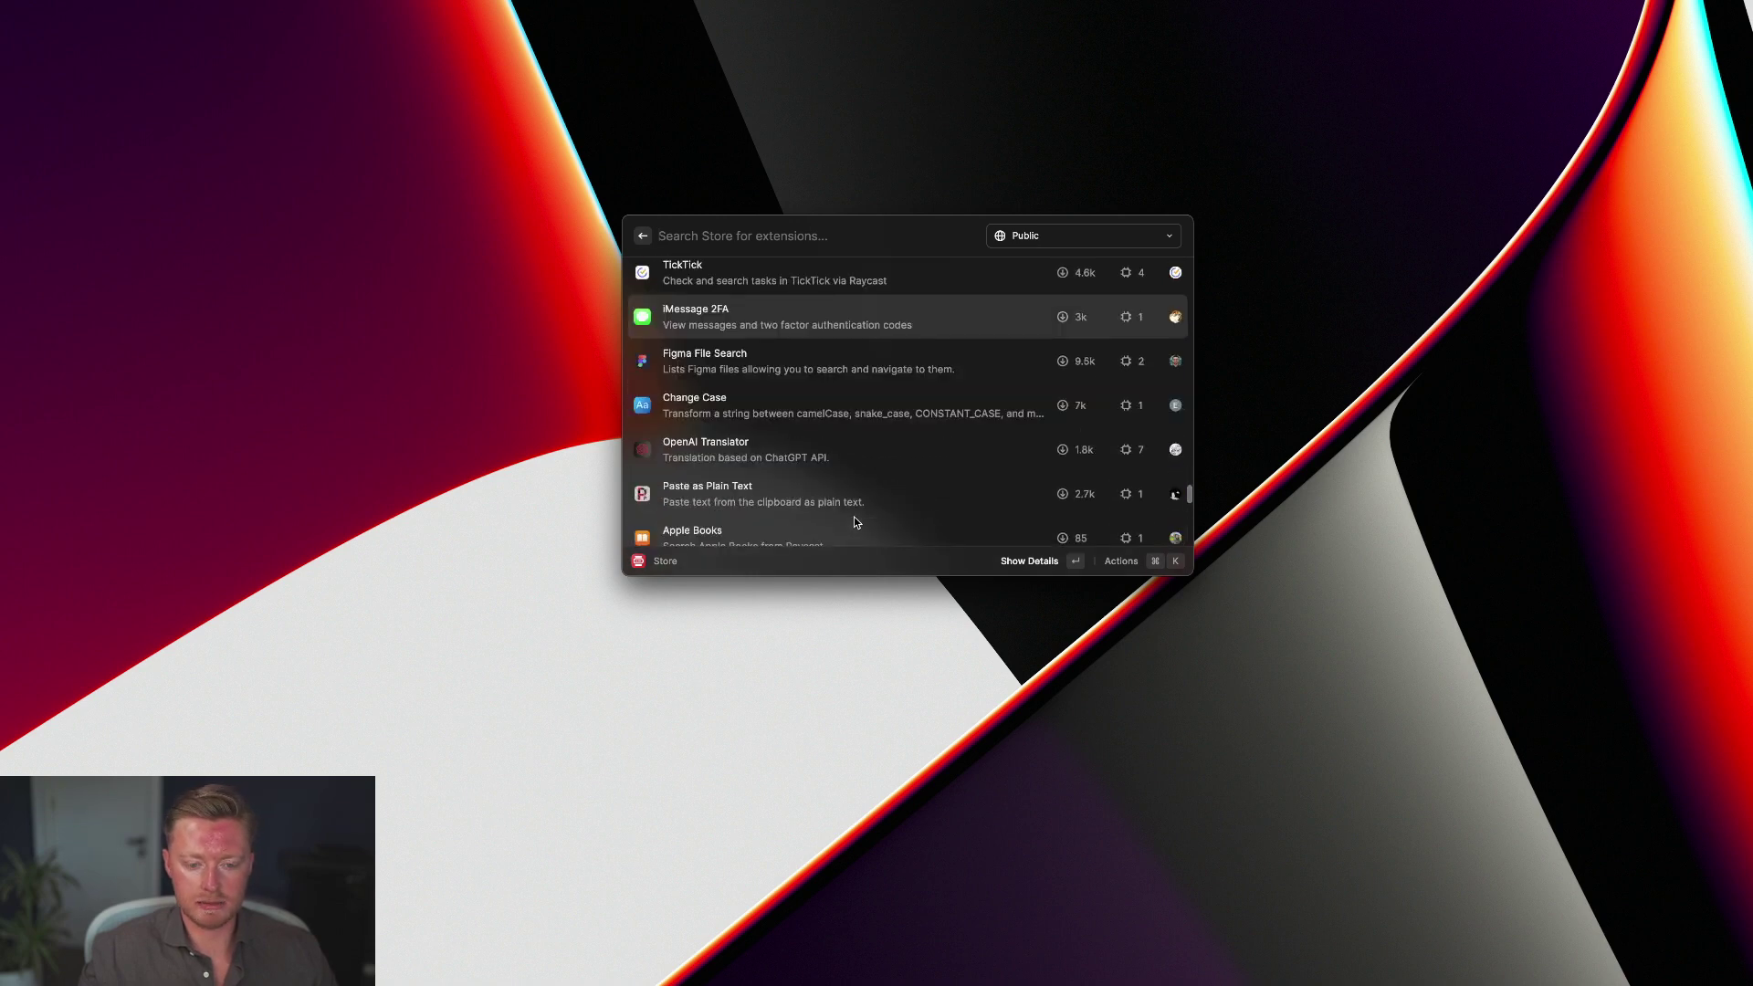
scroll(859, 516, down, 6)
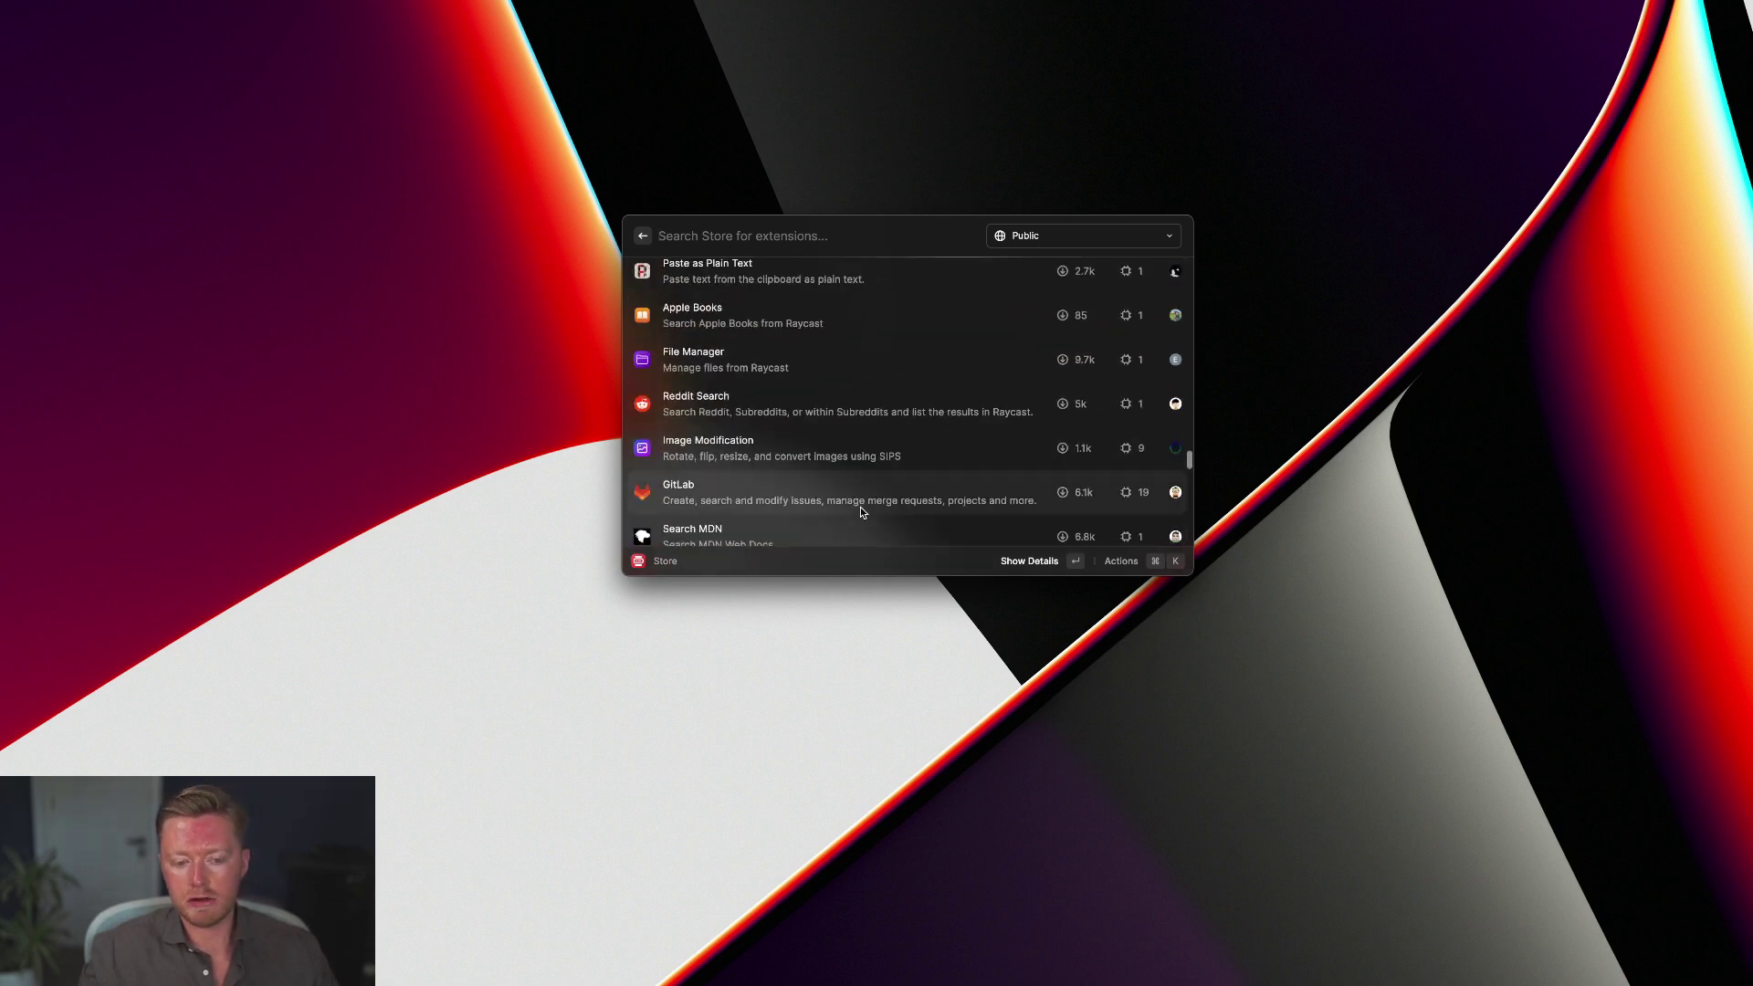
scroll(860, 512, up, 1)
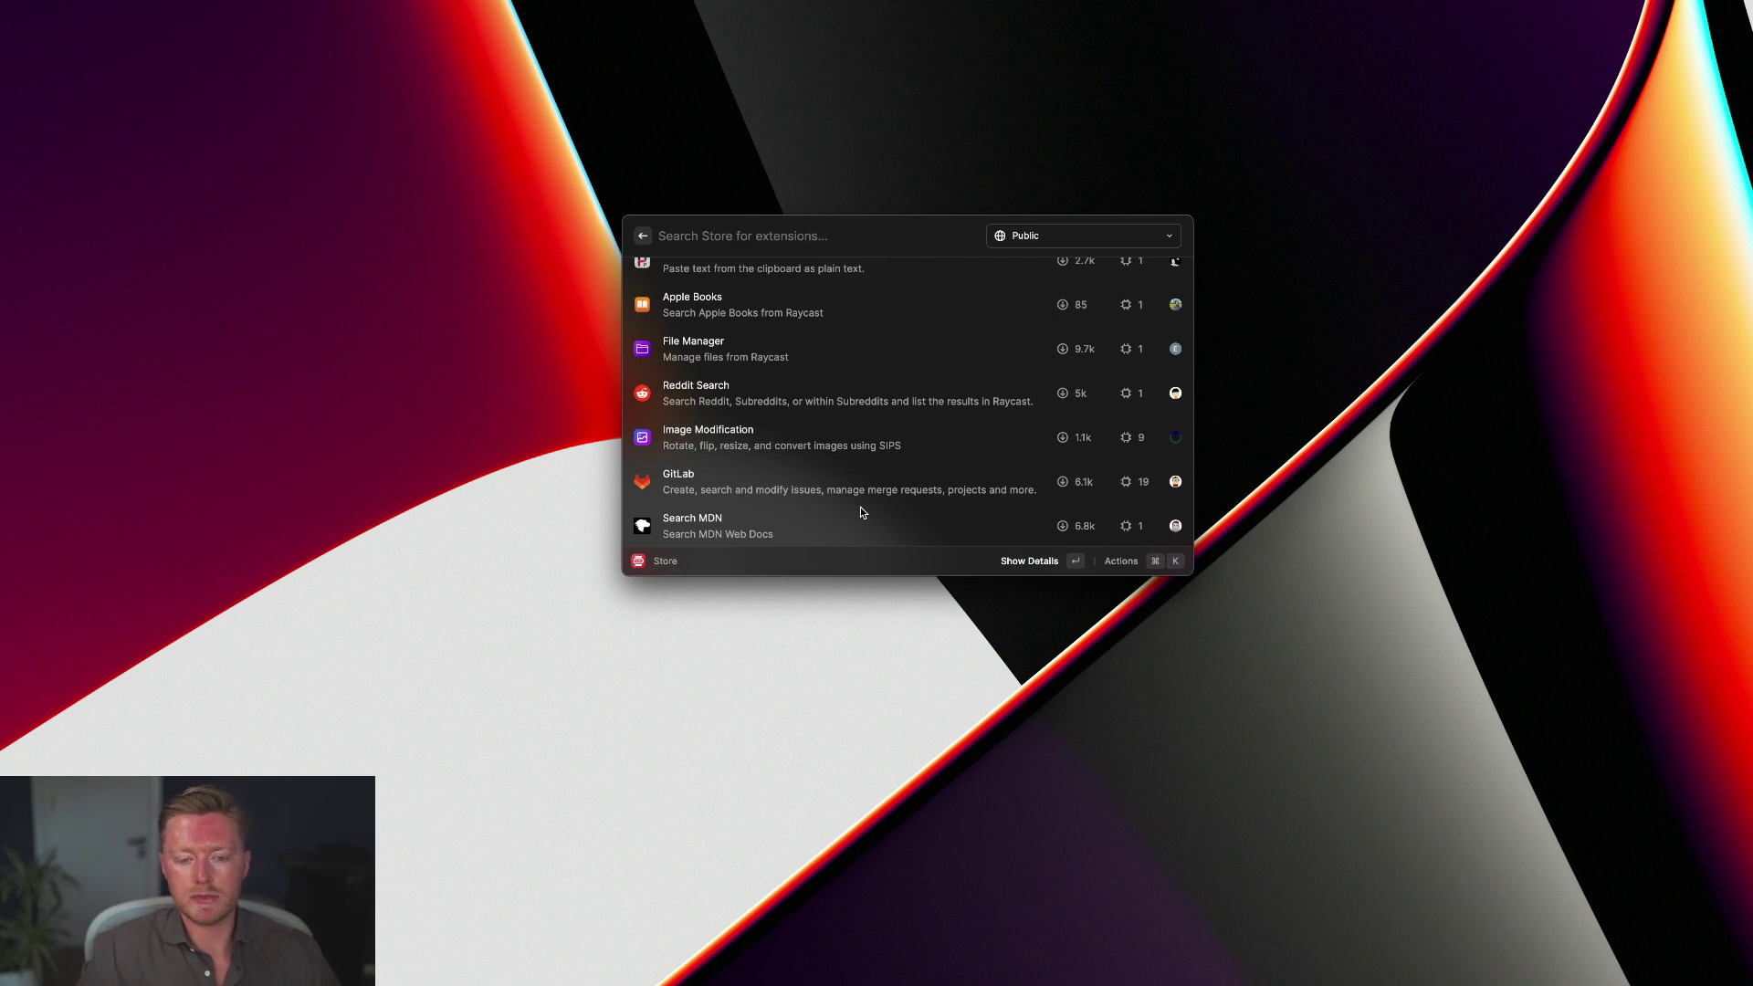
scroll(926, 432, down, 3)
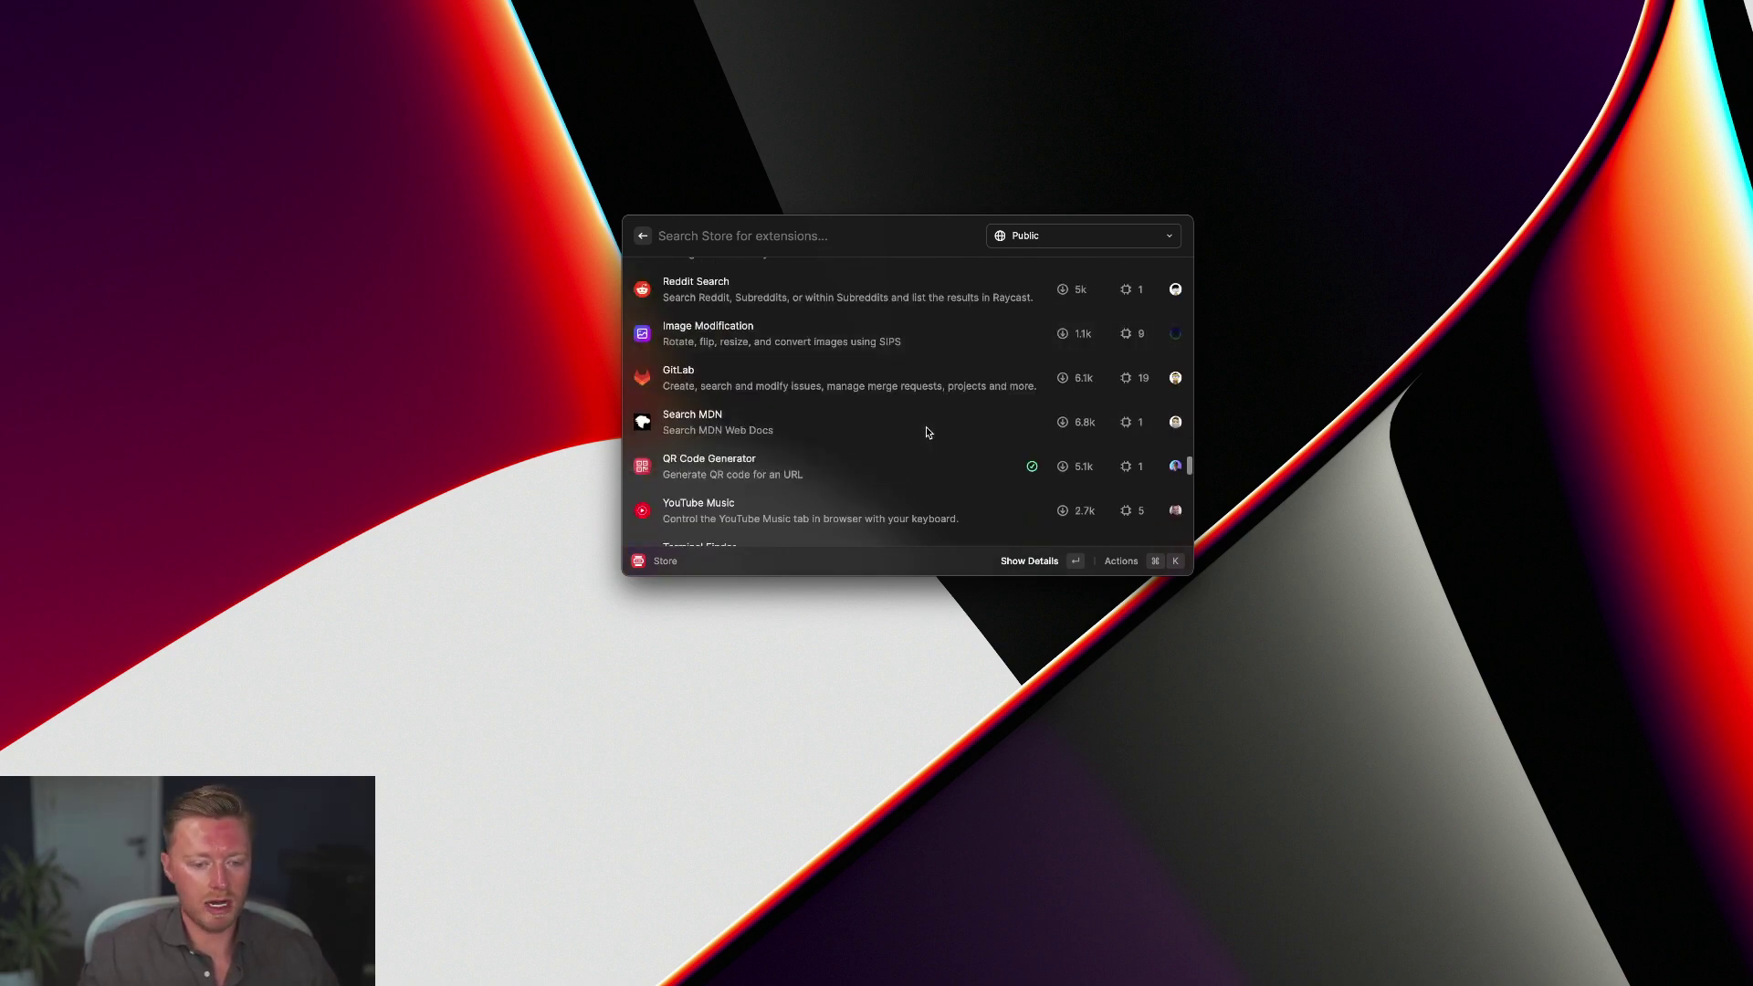
scroll(926, 433, down, 15)
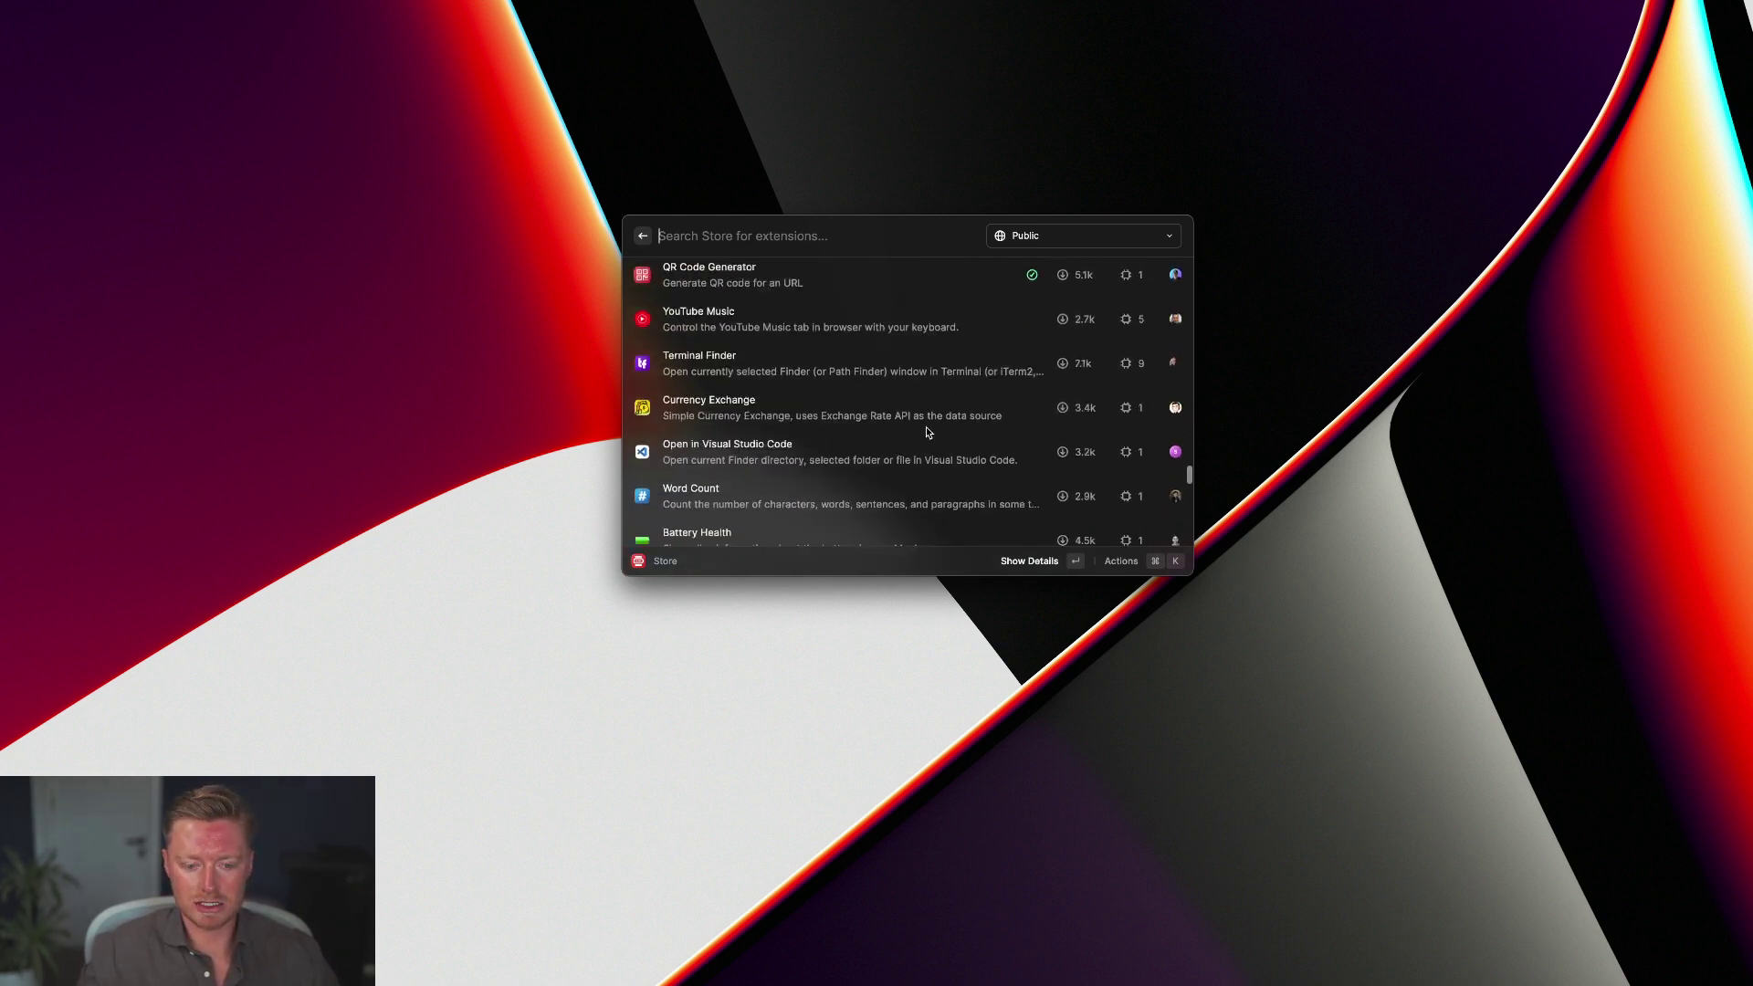
scroll(927, 433, down, 10)
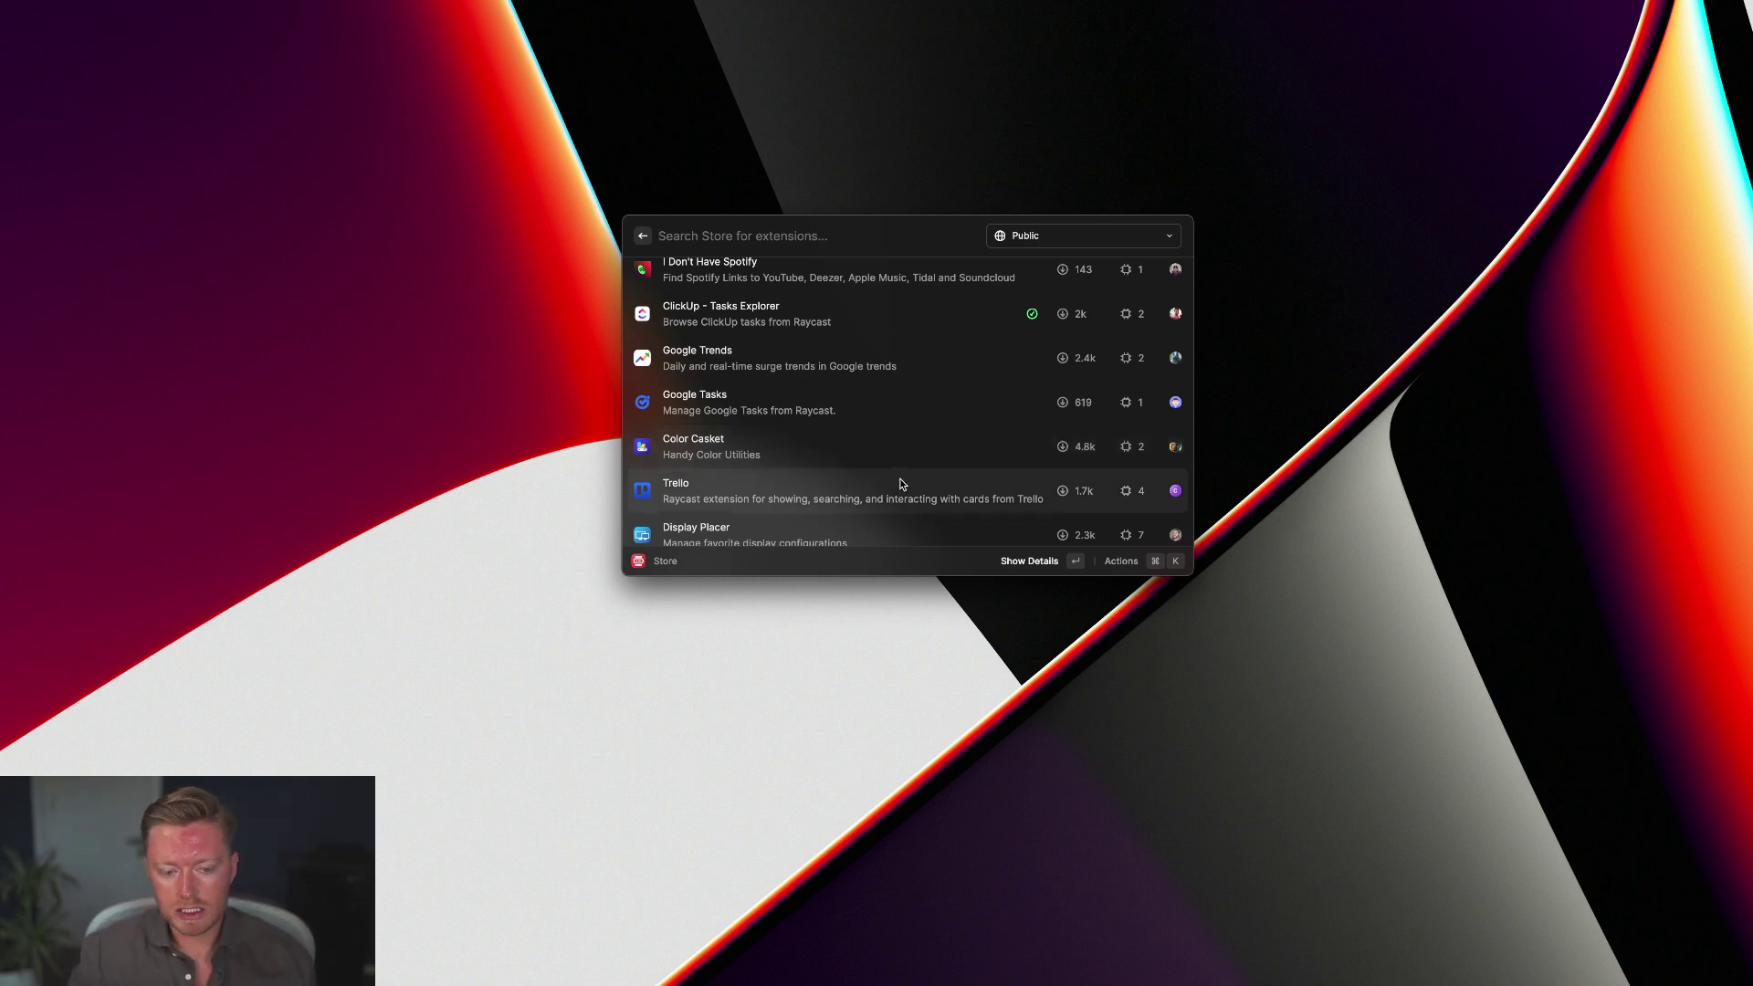
scroll(849, 475, down, 5)
scroll(829, 484, down, 12)
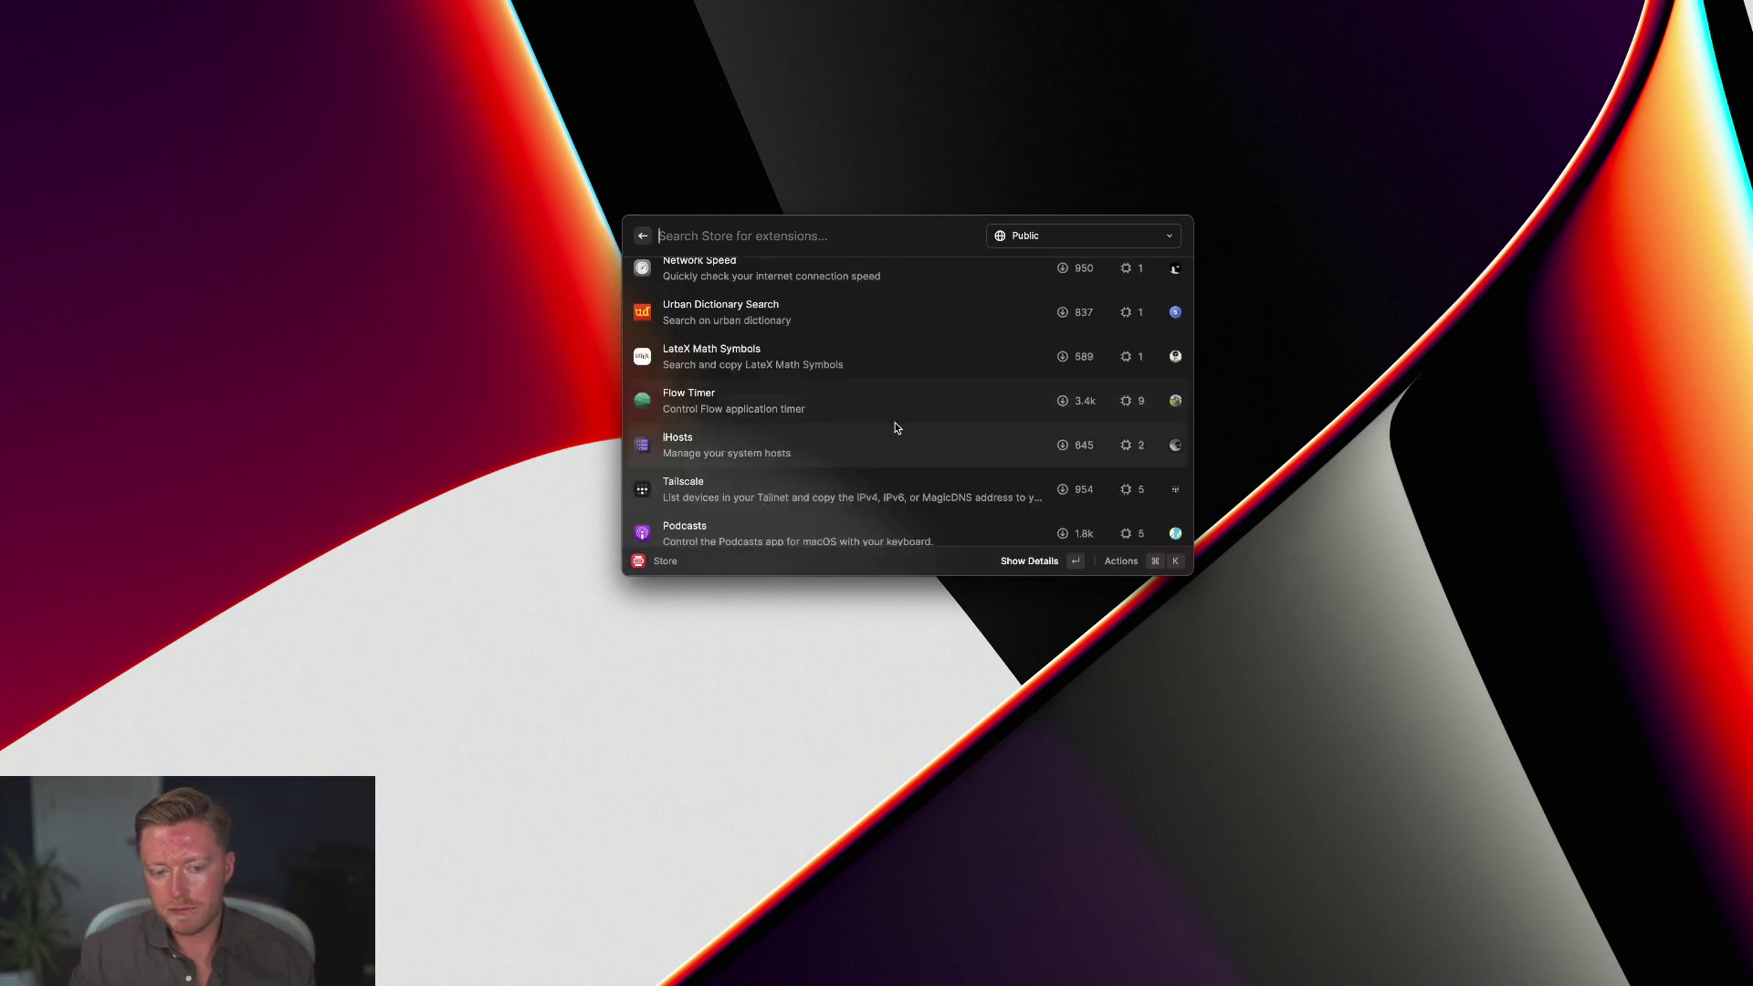
scroll(776, 429, up, 5)
scroll(783, 429, up, 5)
- Run Raycast's Confetti command, then switch to Motion's Wed Apr 26 day calendar
key(Escape)
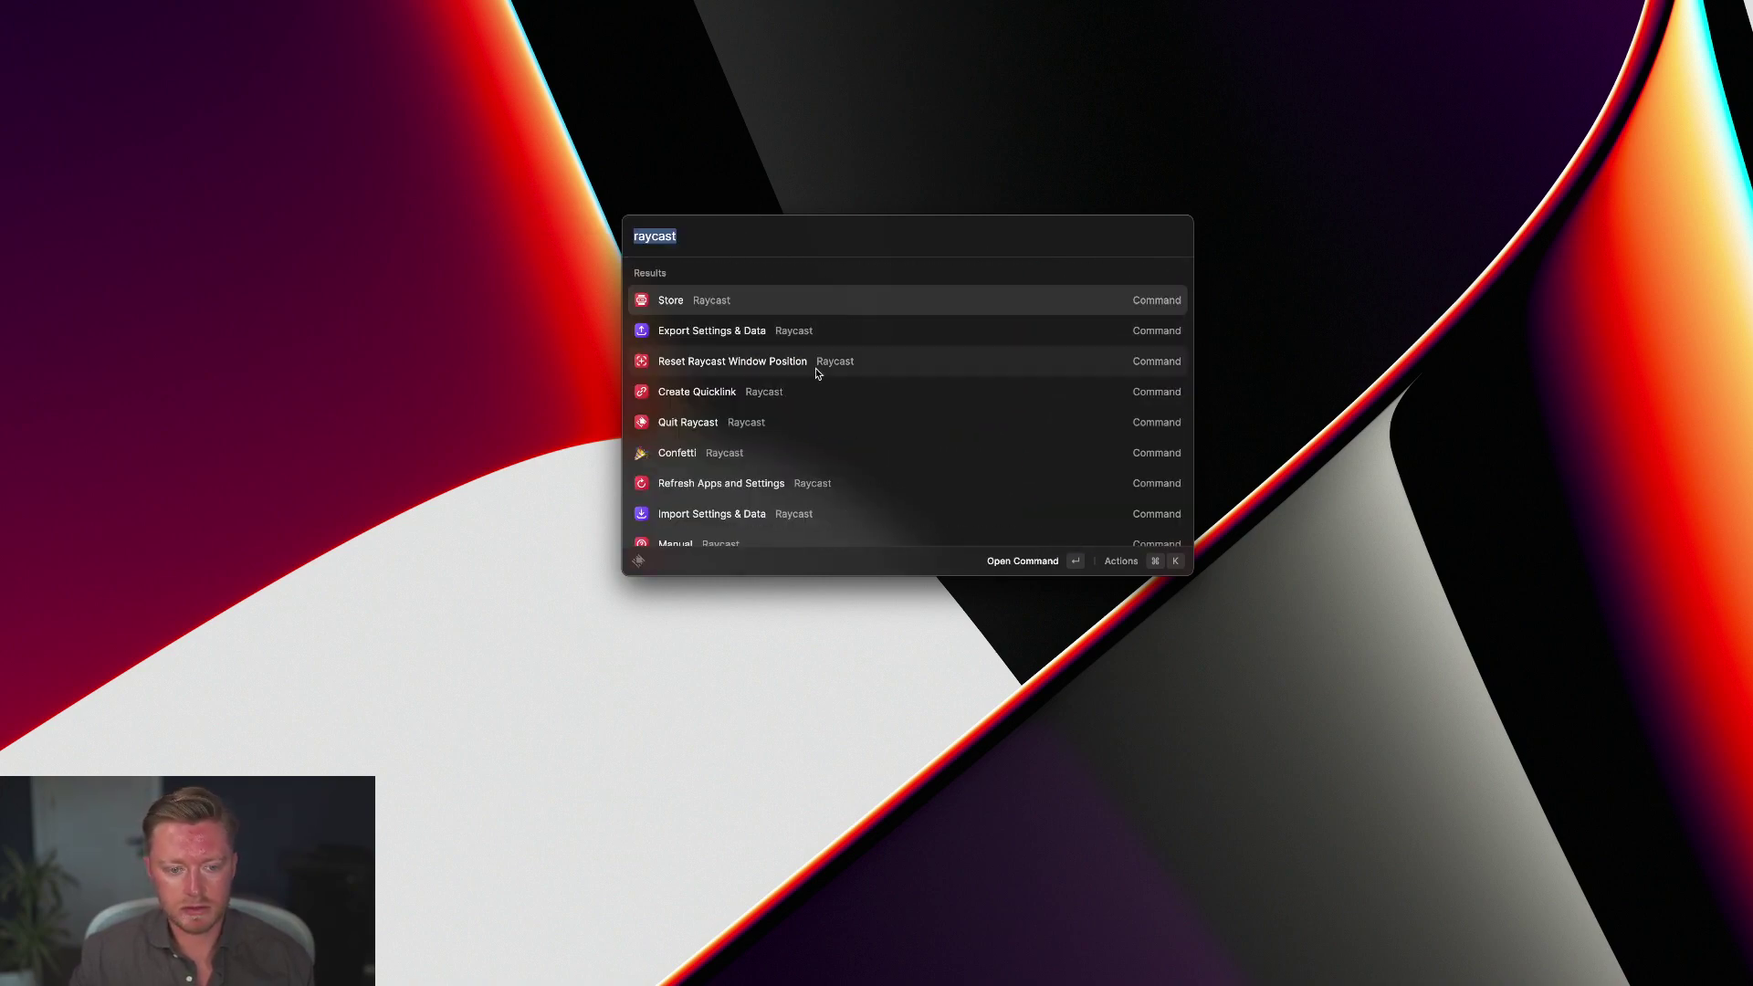
click(748, 452)
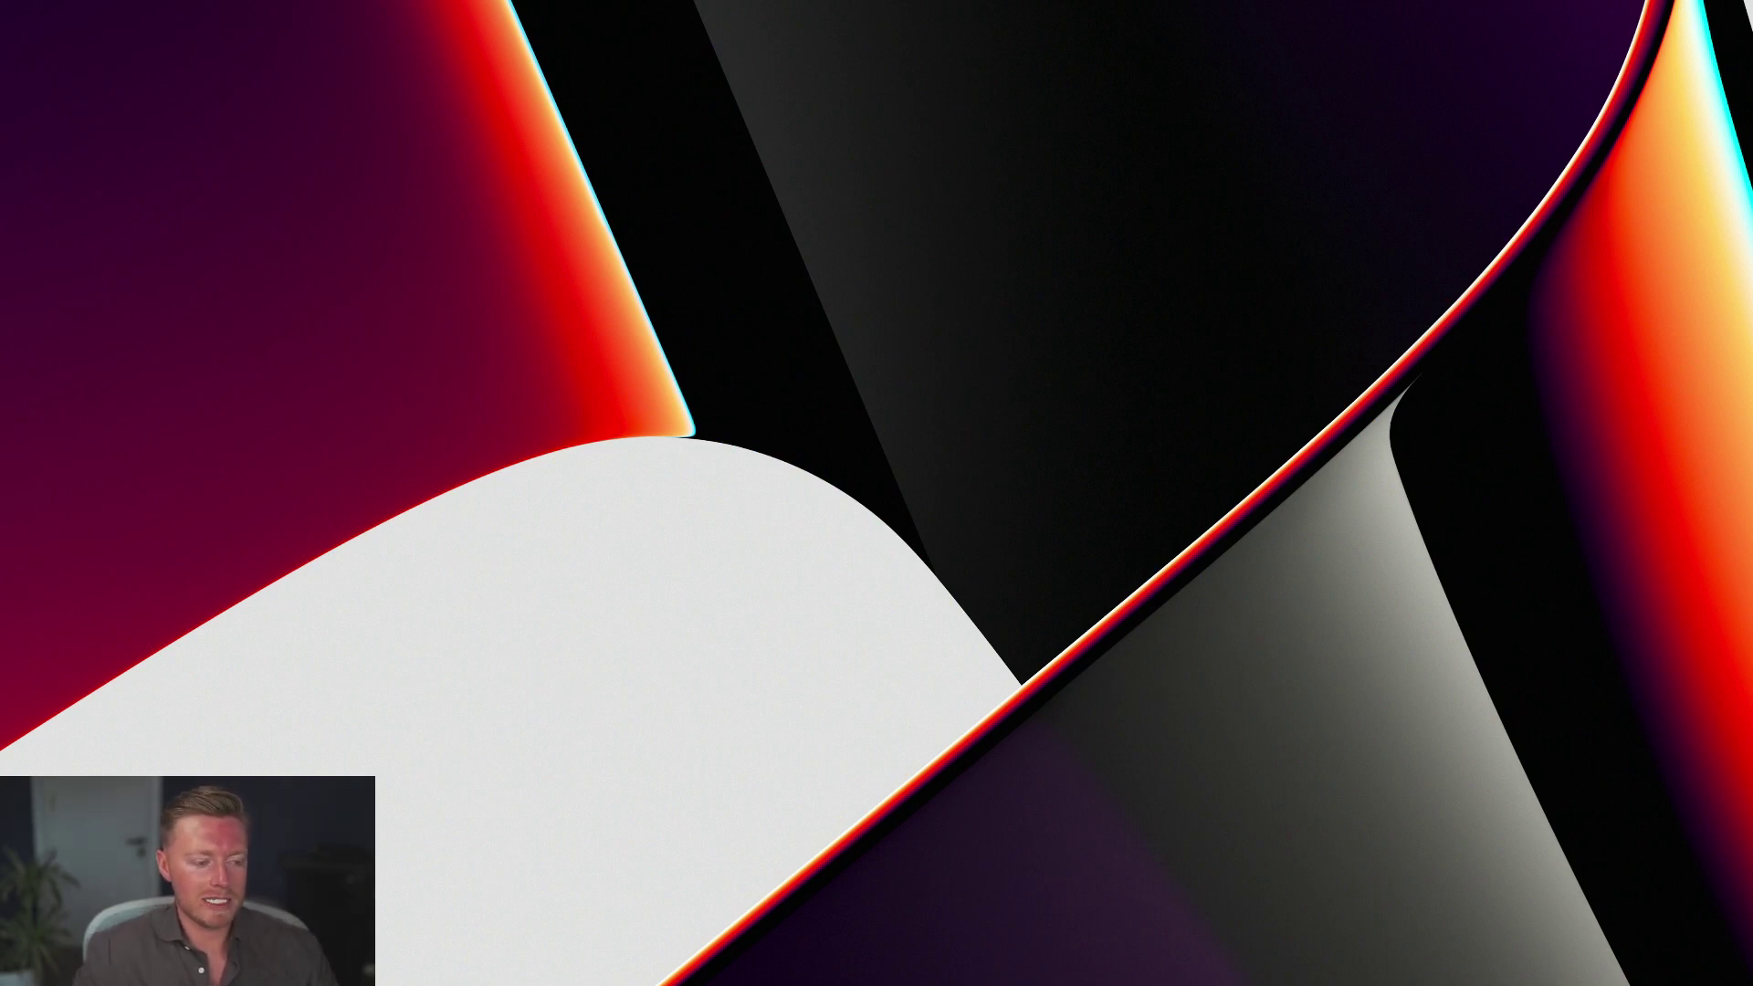
key(super+Tab)
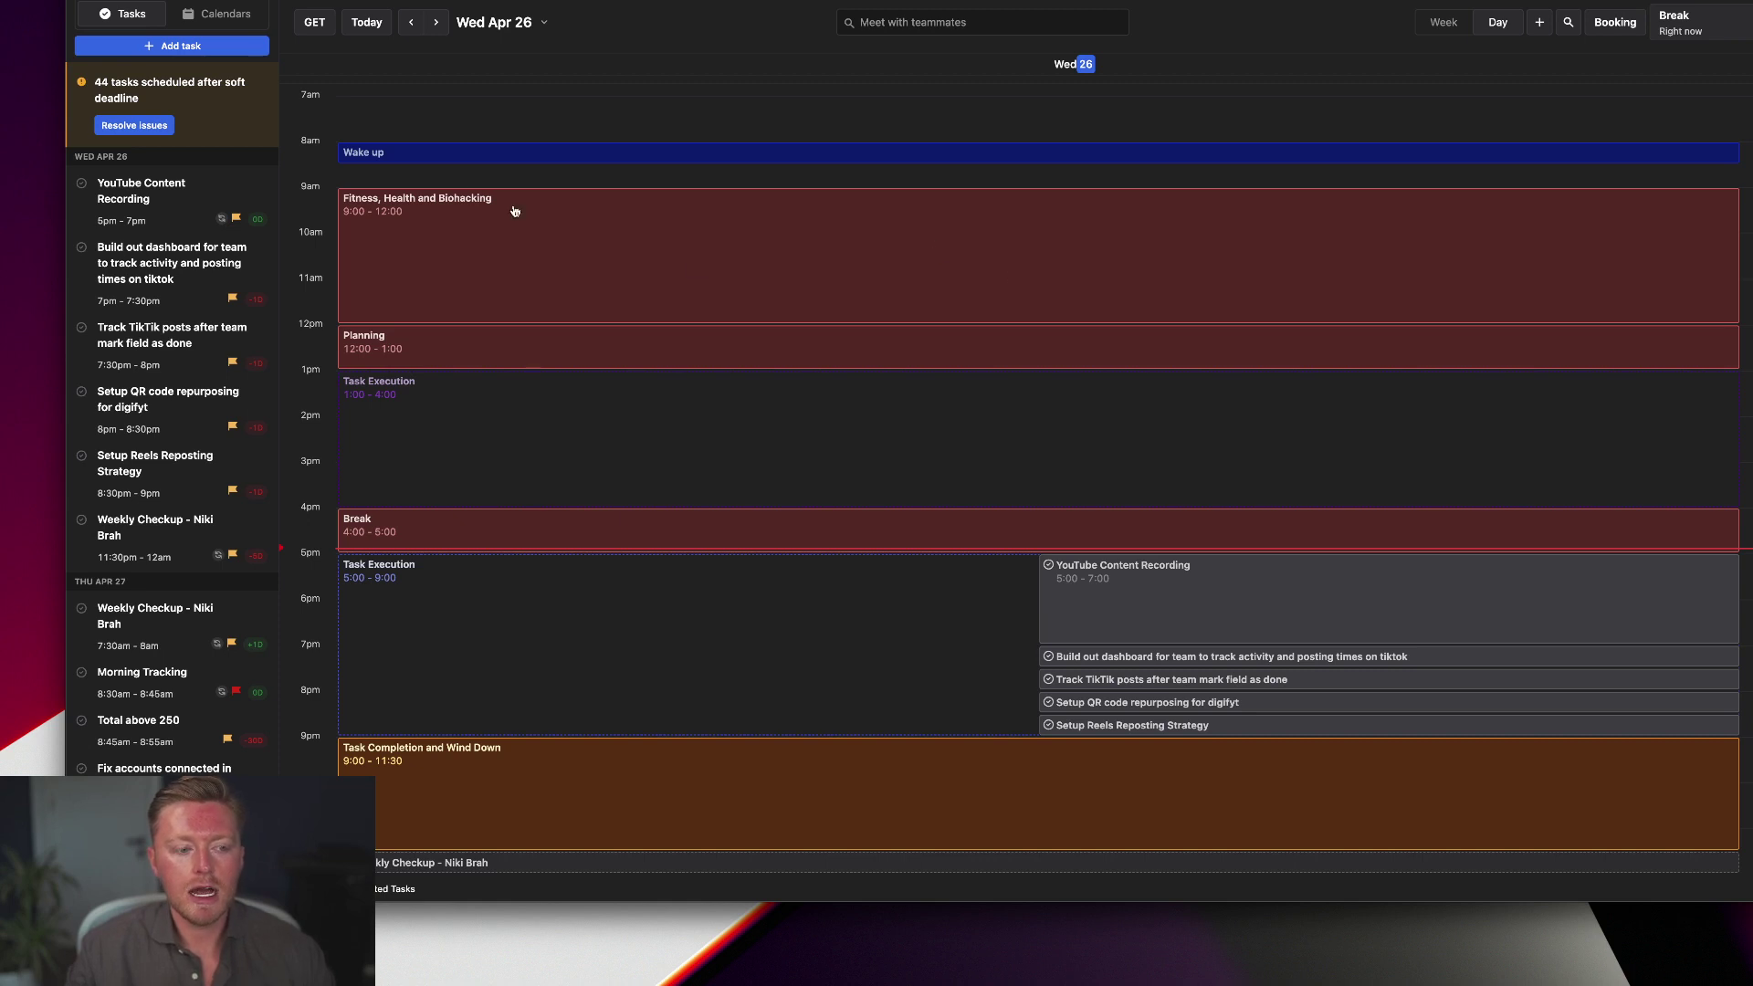
- Show the Calendars panel listing Motion's connected calendar accounts in the sidebar
click(198, 19)
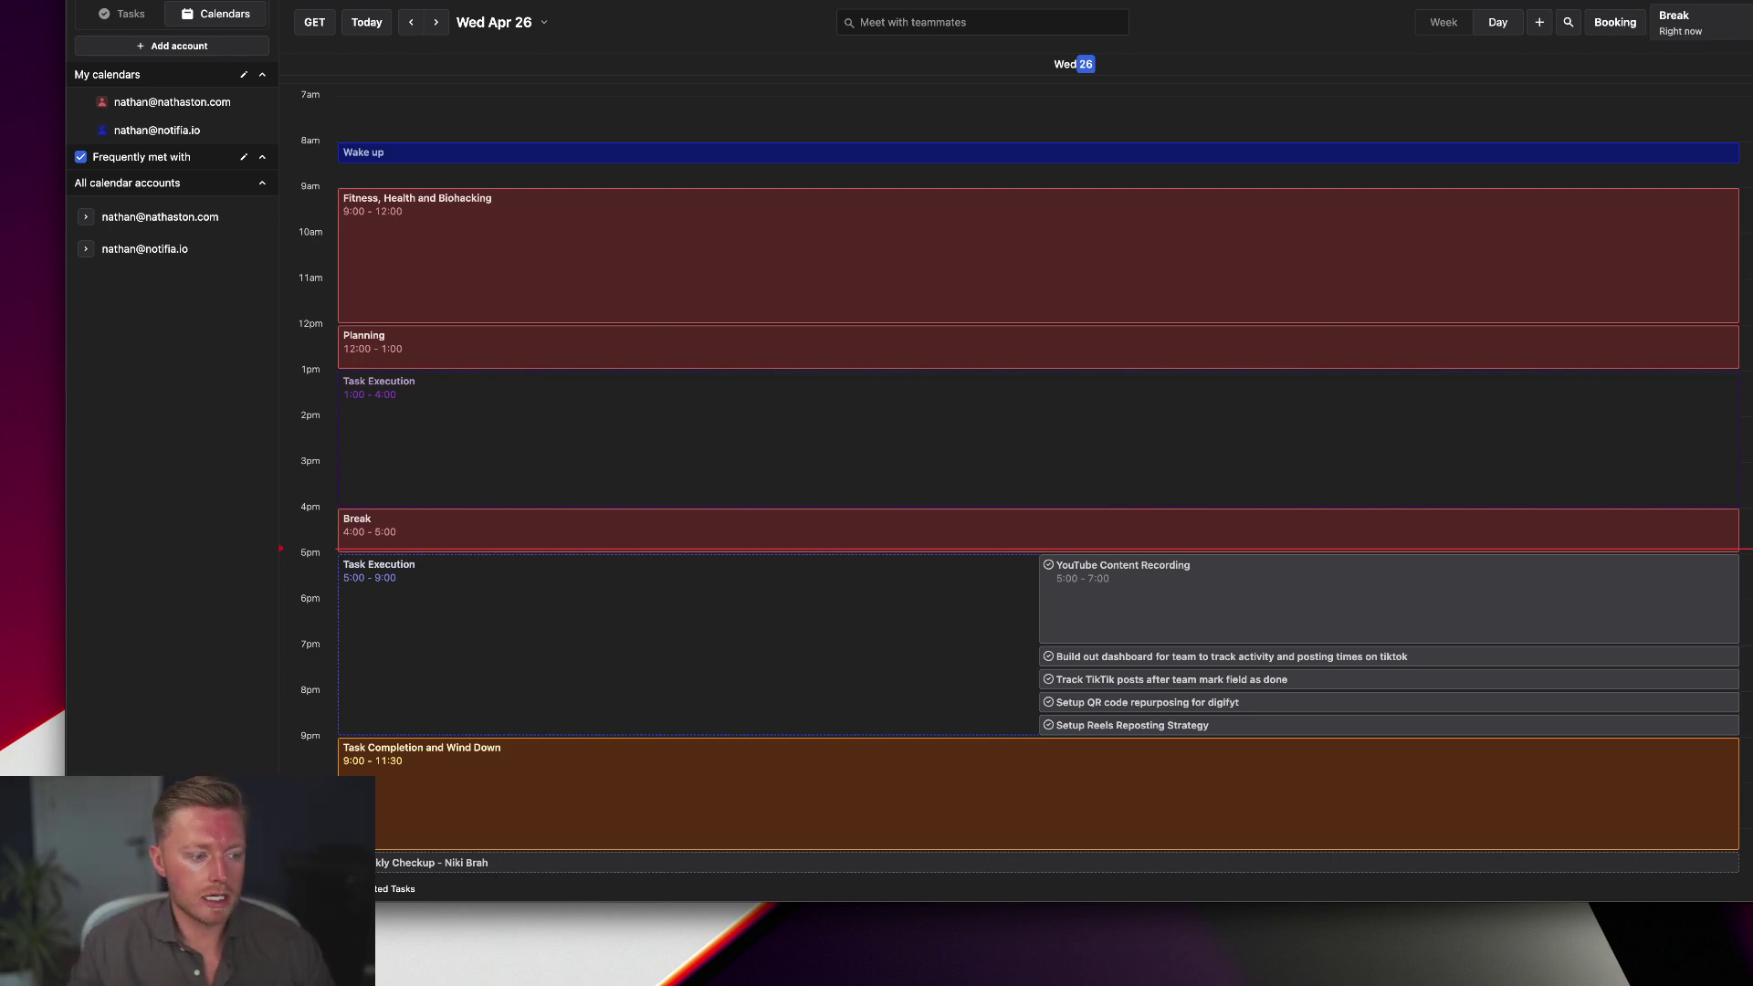
- Bring up Arc and jump to the already open Motion web app tab
key(super+Tab)
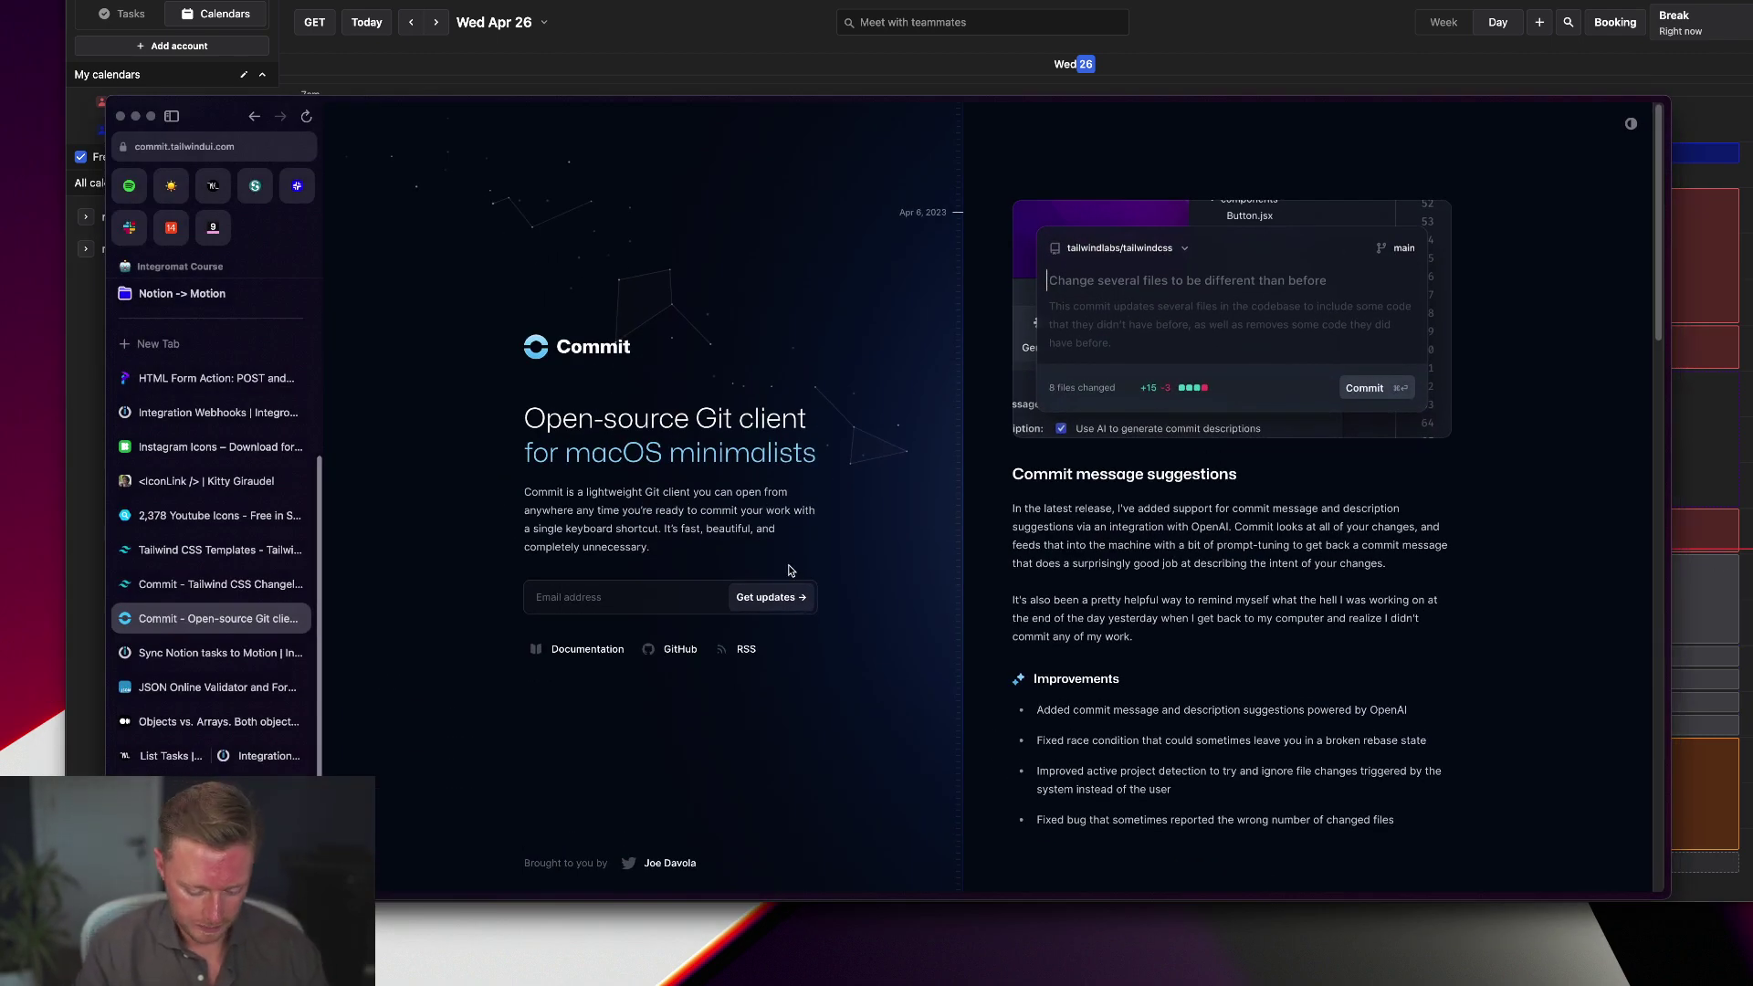
key(super+t)
text(usemotio)
key(Return)
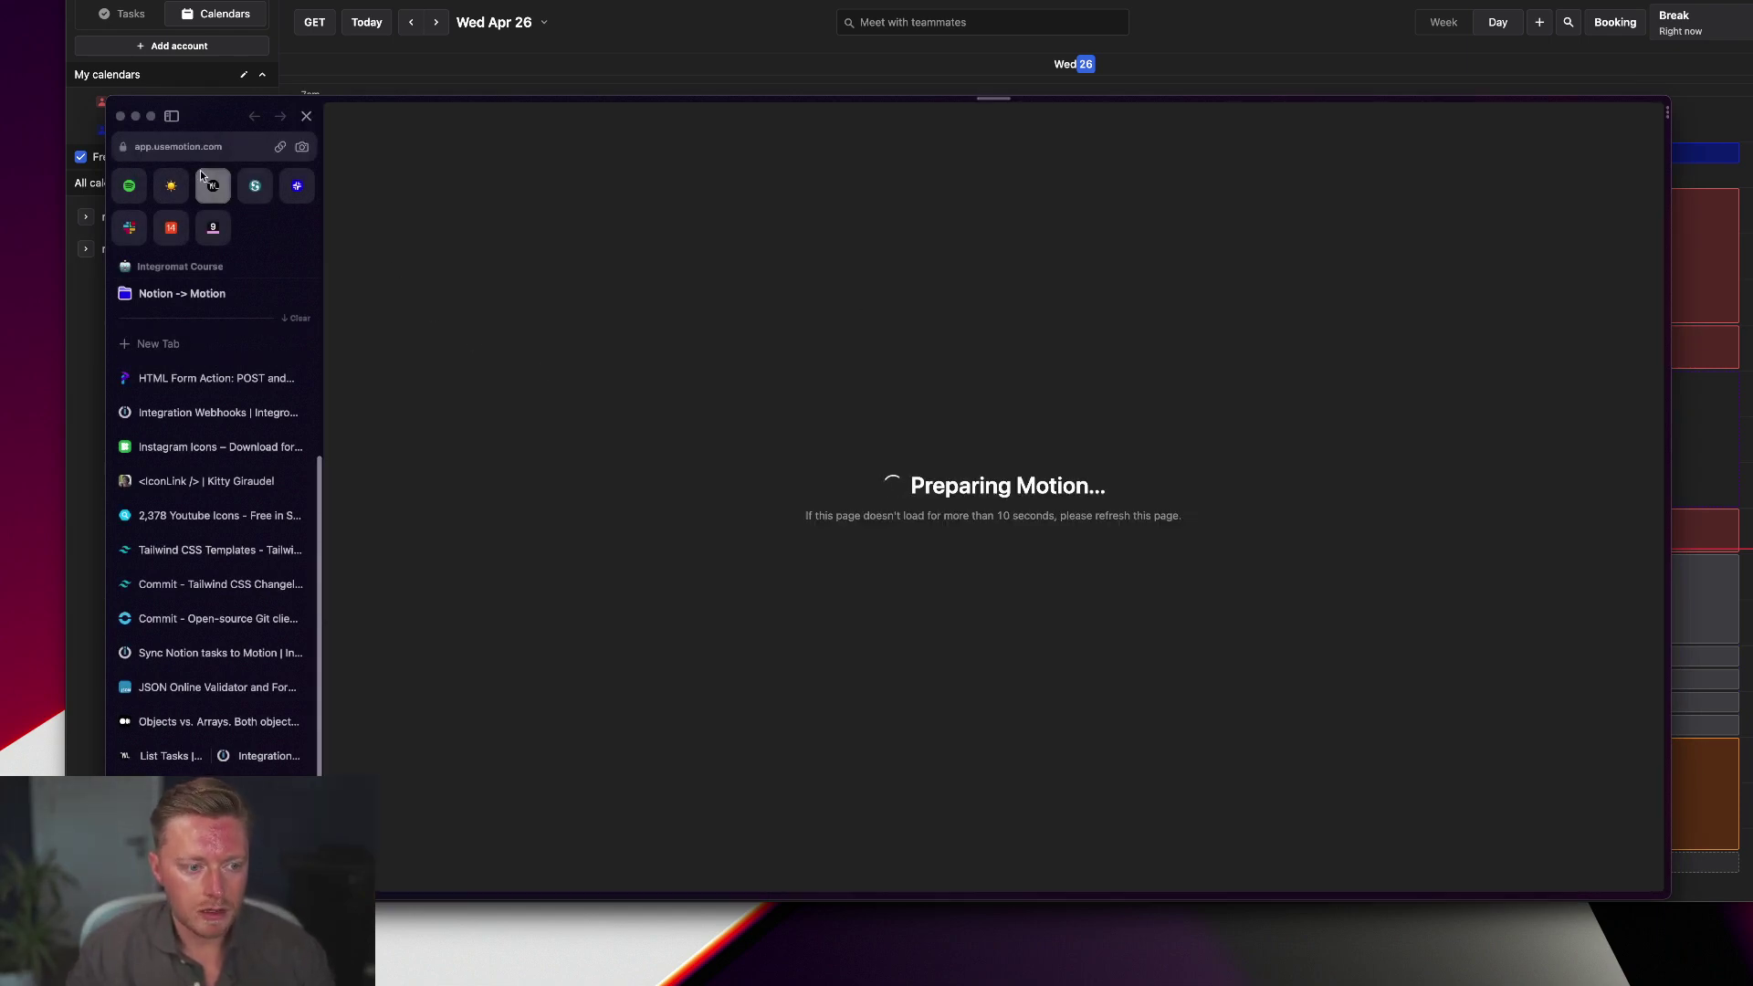
- Trim the tab's address down to usemotion.com and load Motion's homepage
click(201, 148)
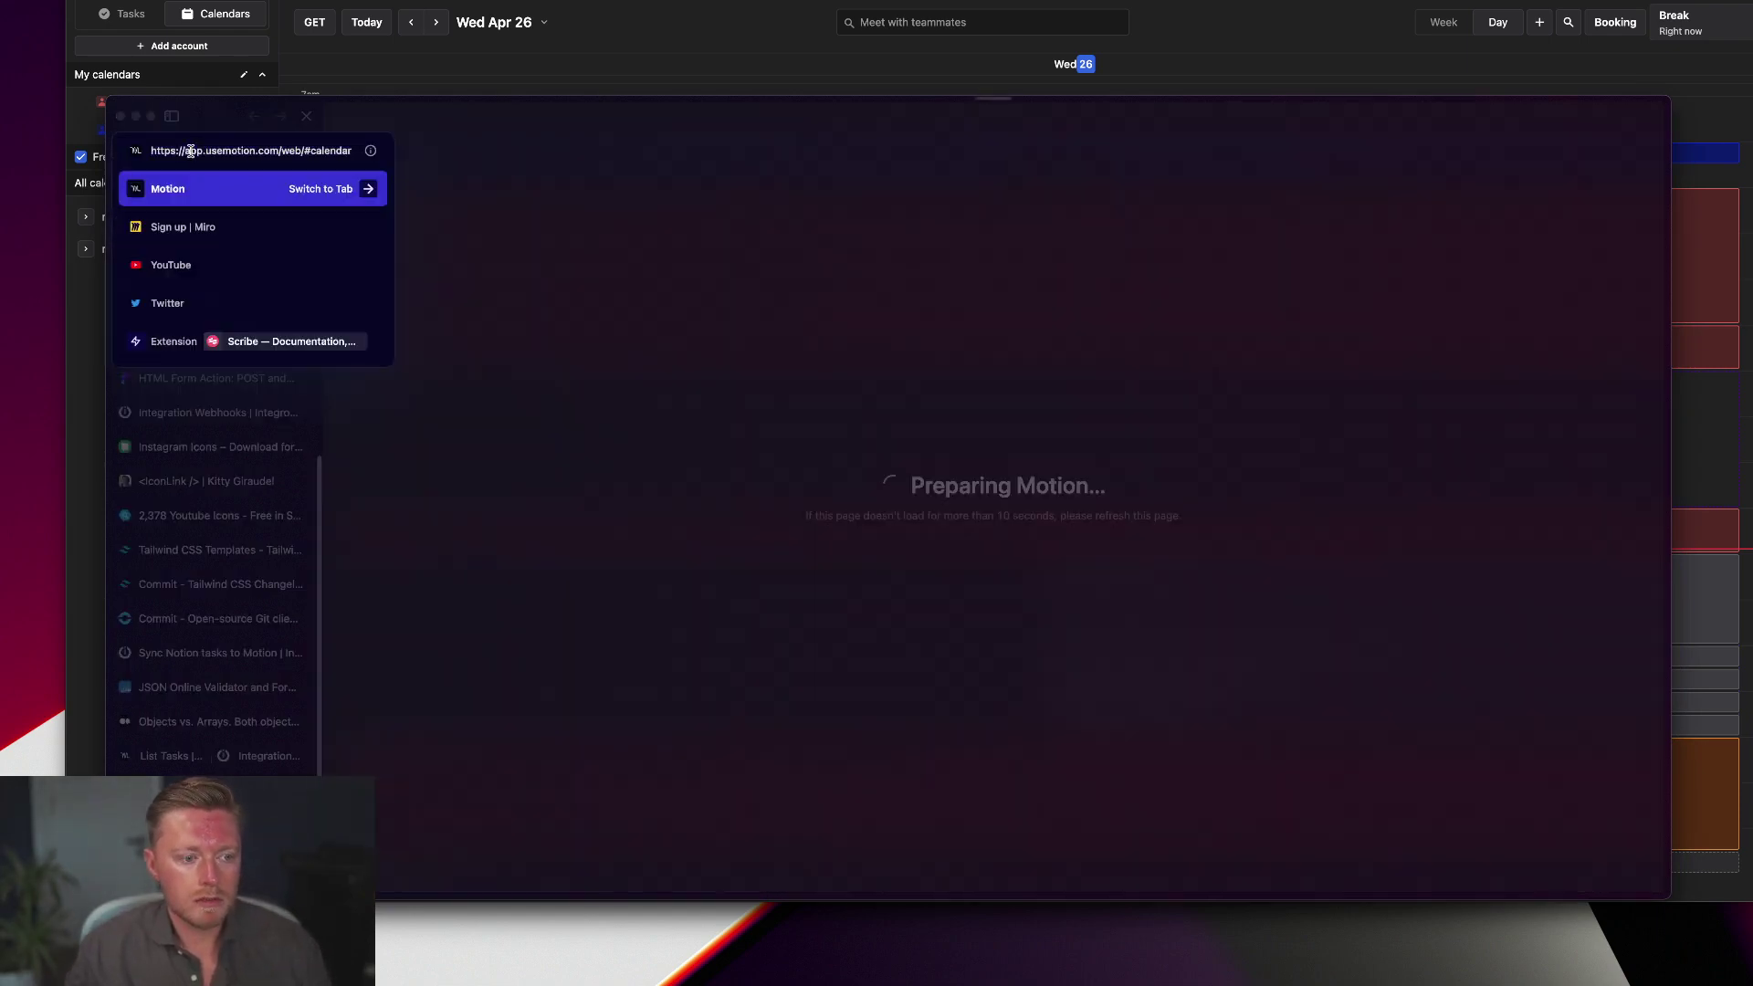
key(BackSpace)
key(BackSpace)
key(BackSpace)
key(BackSpace)
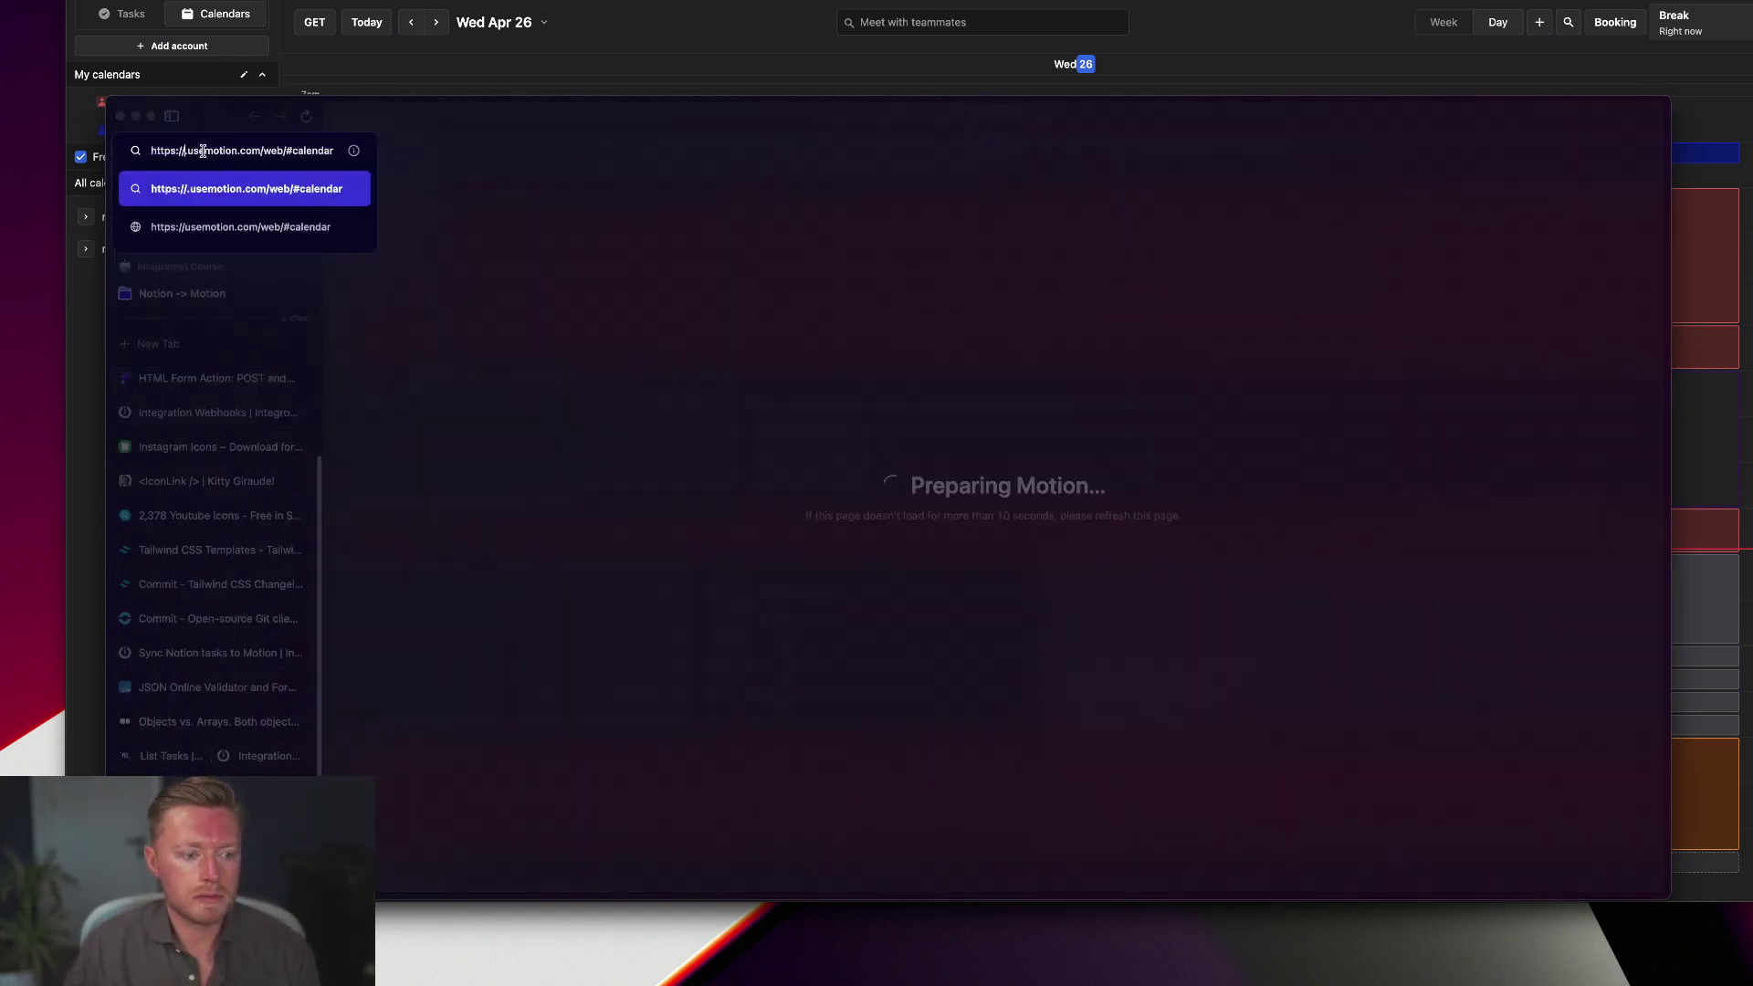
drag(255, 151, 473, 160)
key(BackSpace)
key(Return)
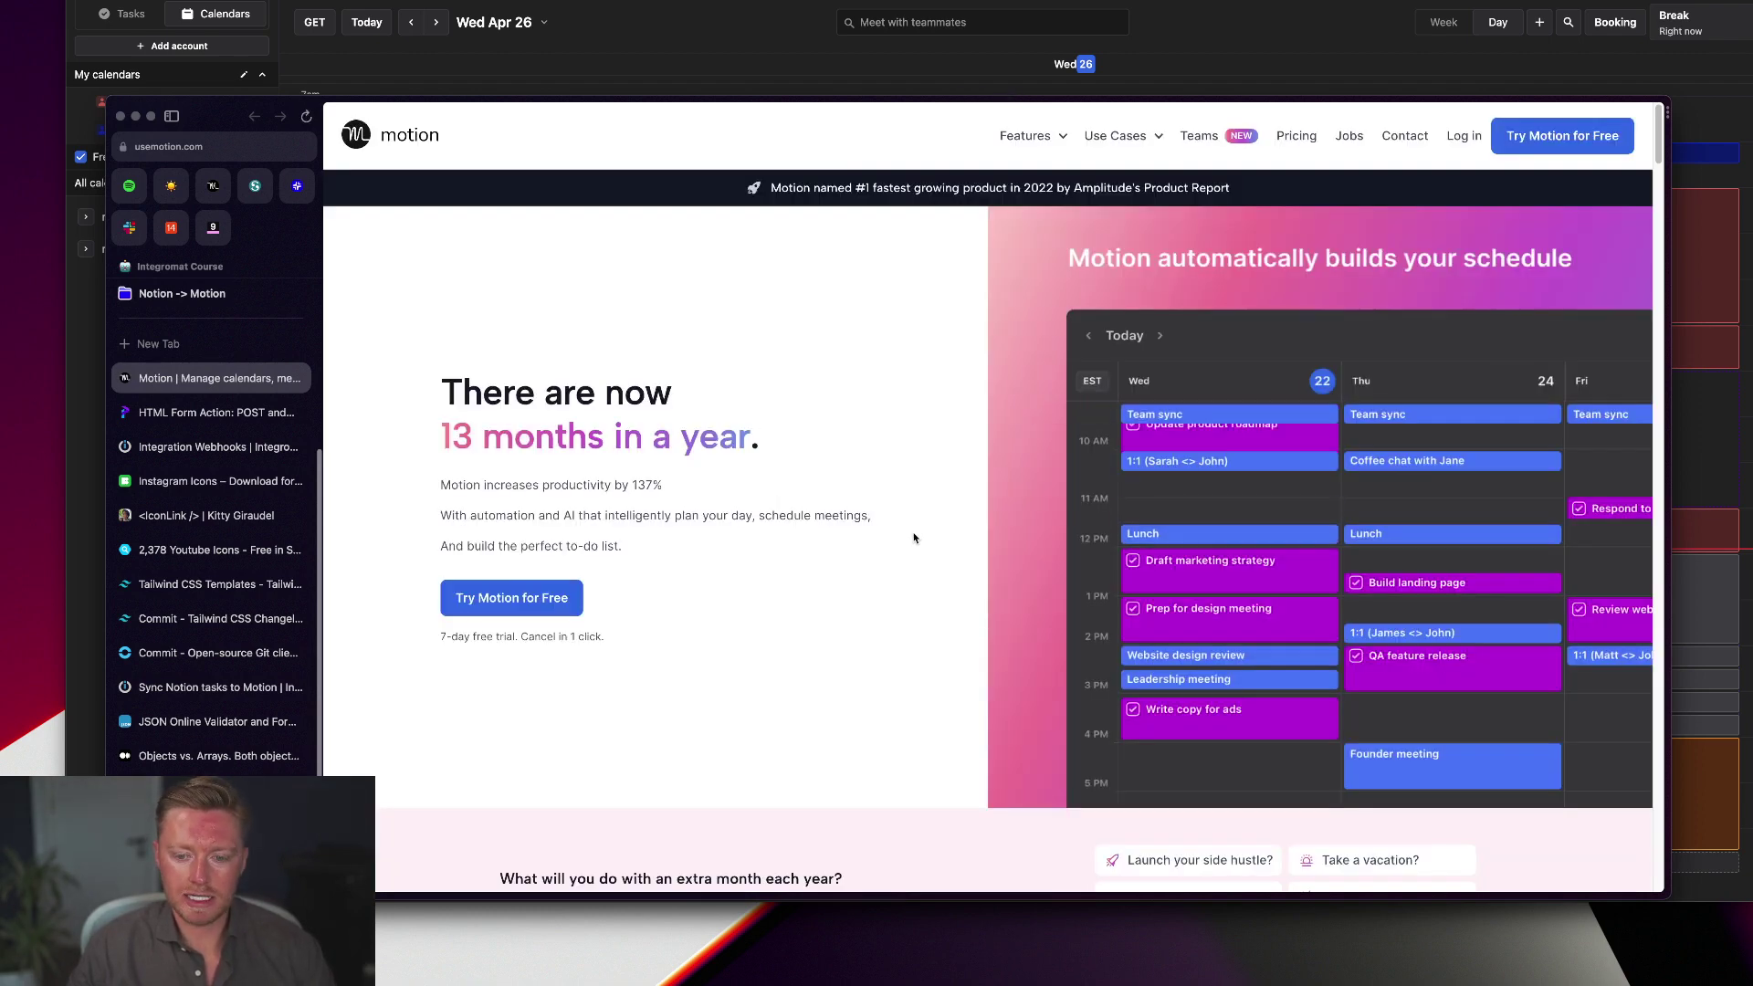
- Scroll through the usemotion.com homepage, then dismiss Arc to reveal the Wed Apr 26 calendar
scroll(912, 536, down, 5)
scroll(914, 538, down, 10)
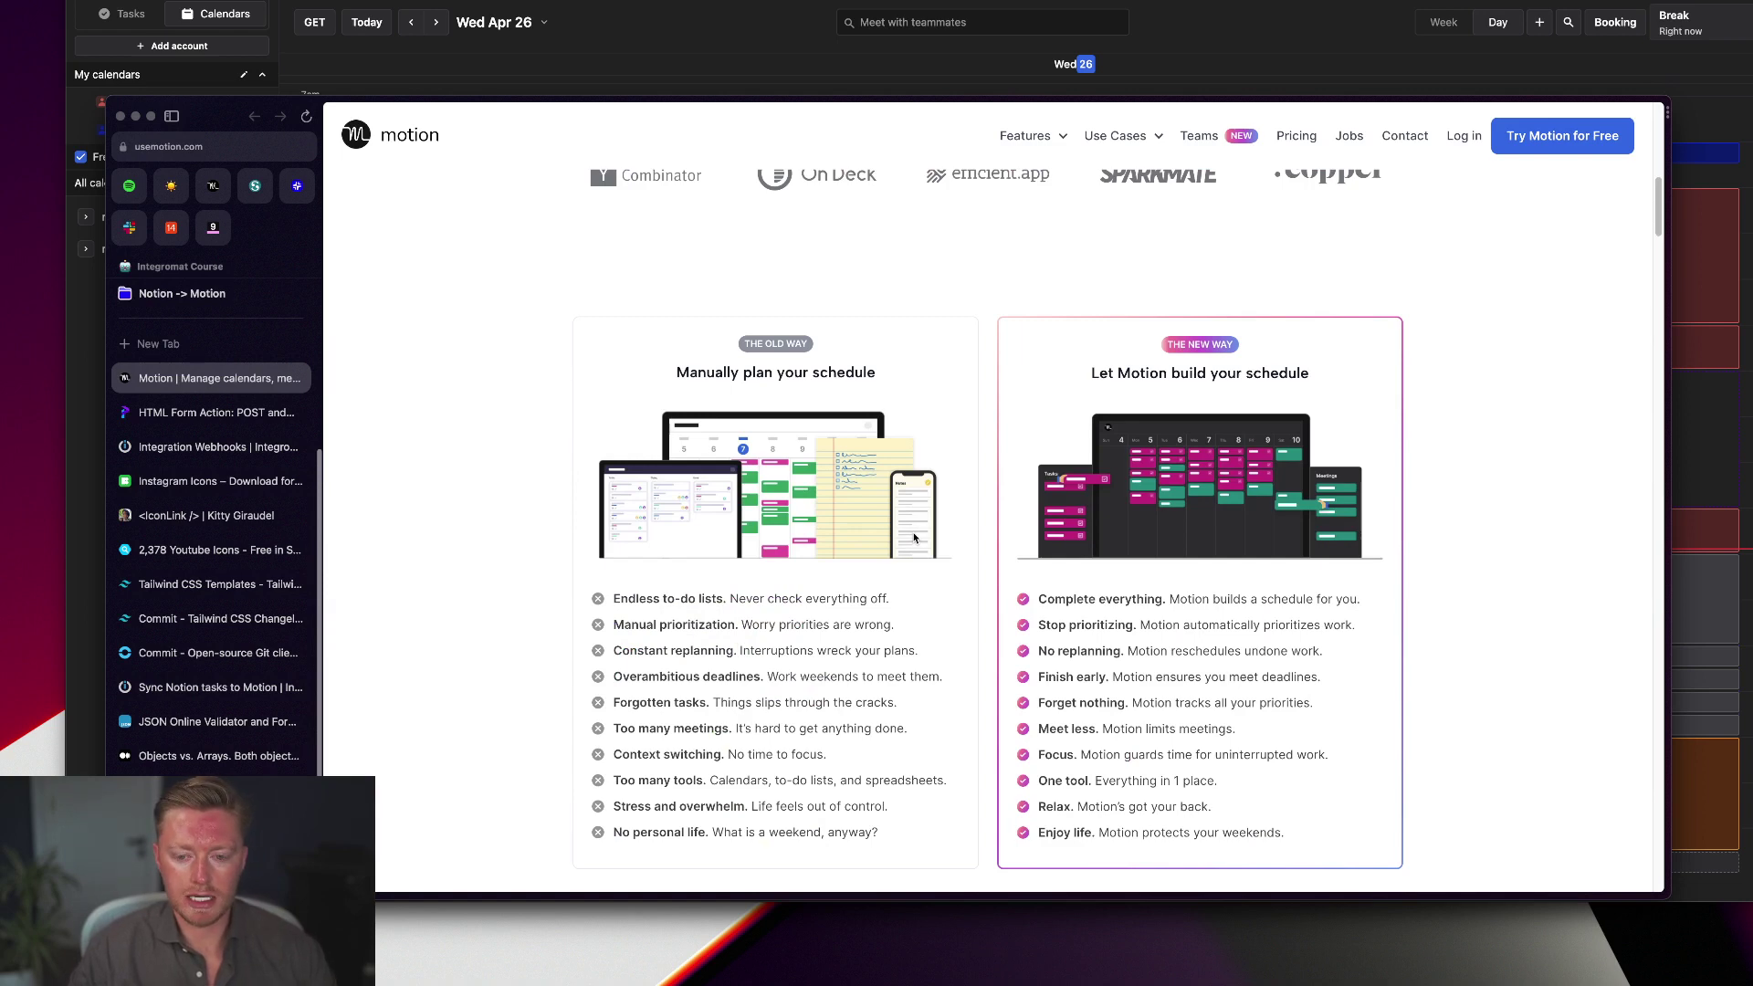
scroll(914, 537, down, 4)
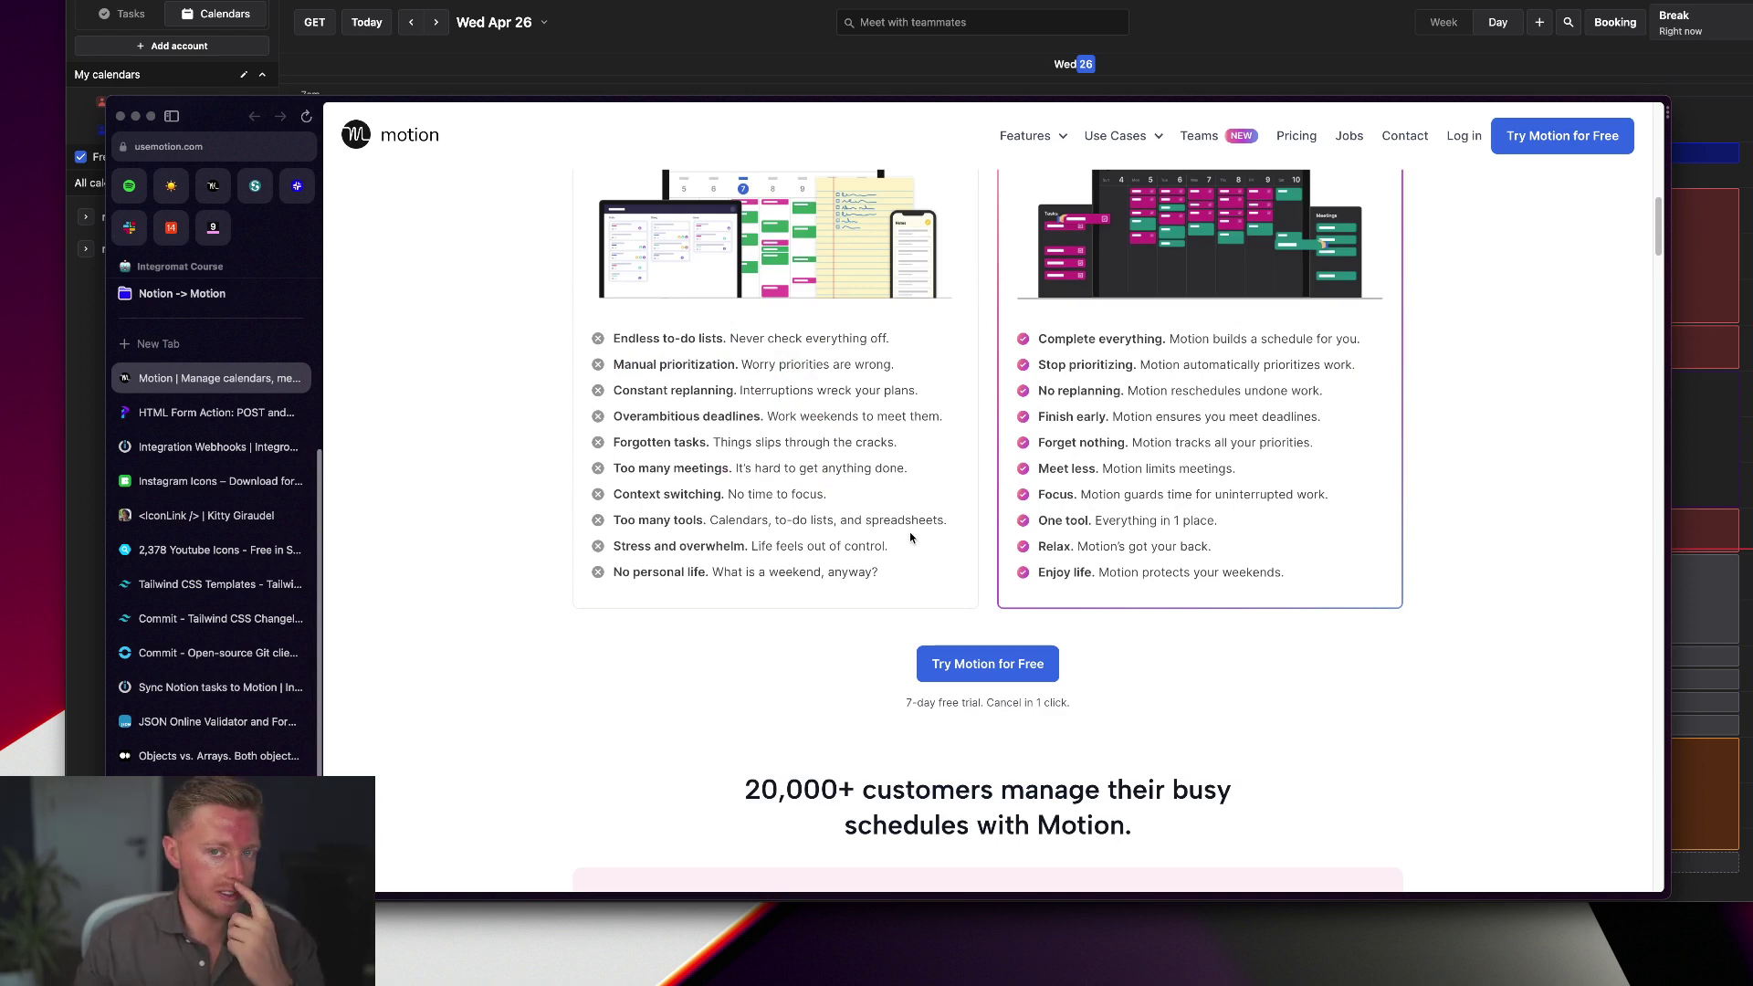
scroll(910, 538, down, 15)
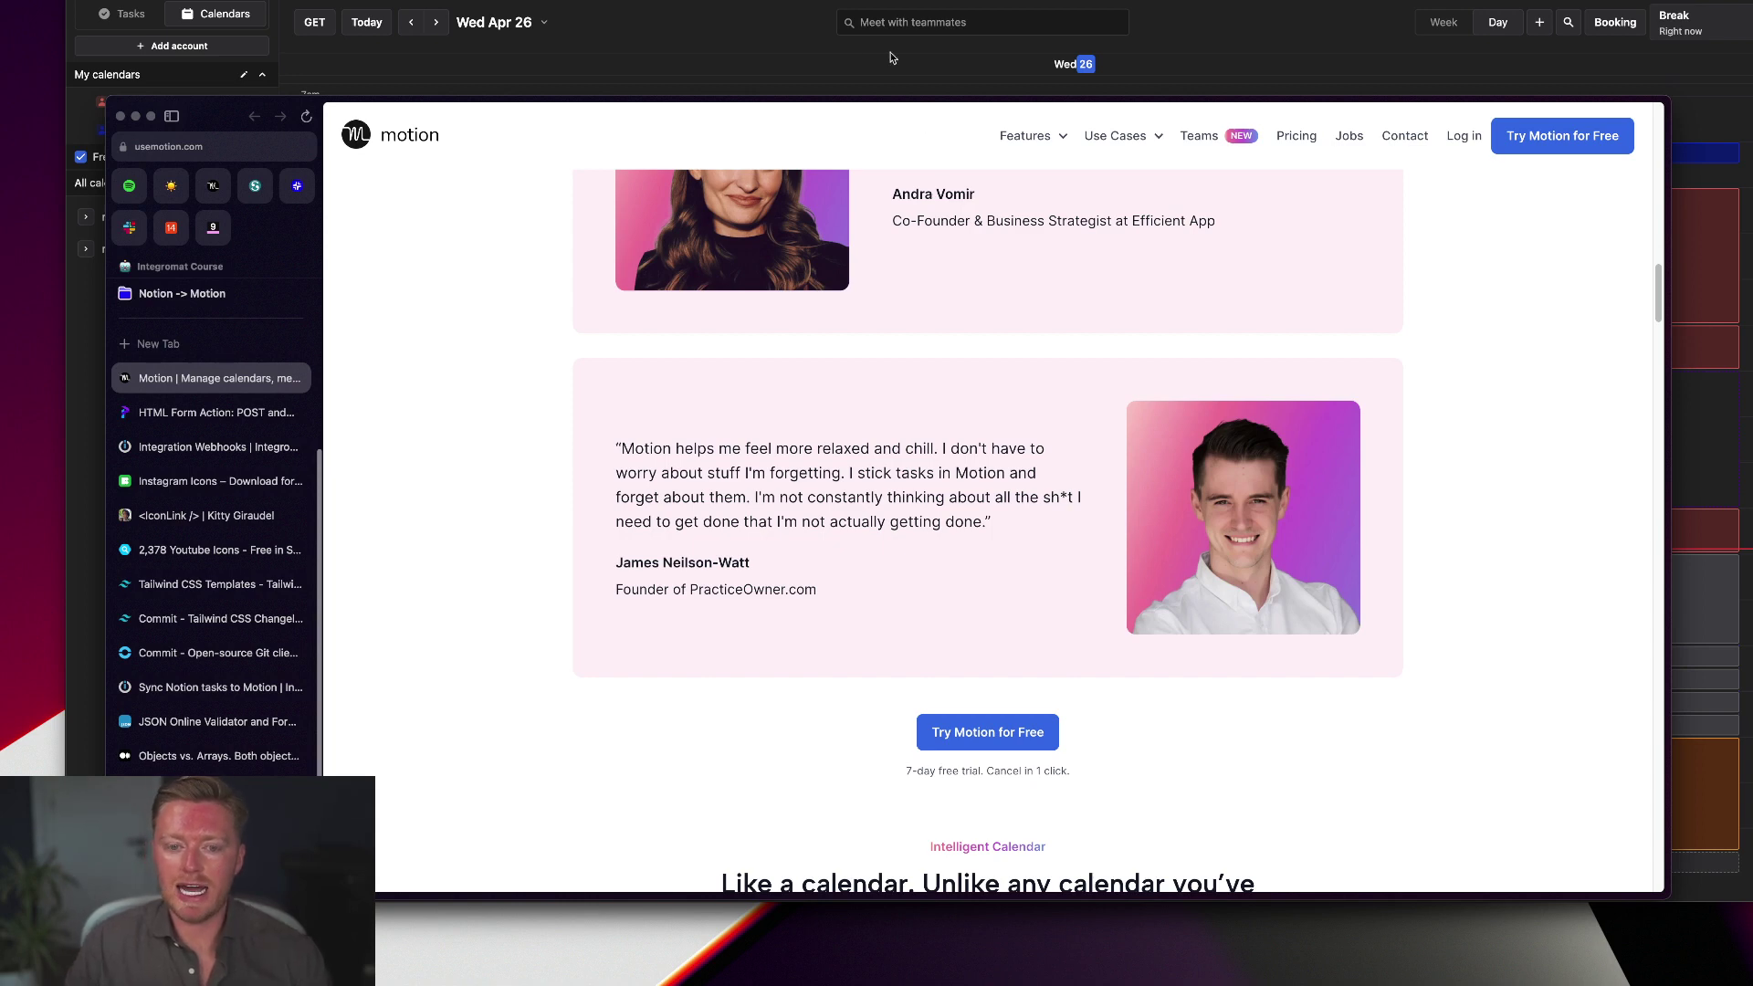
scroll(846, 348, down, 10)
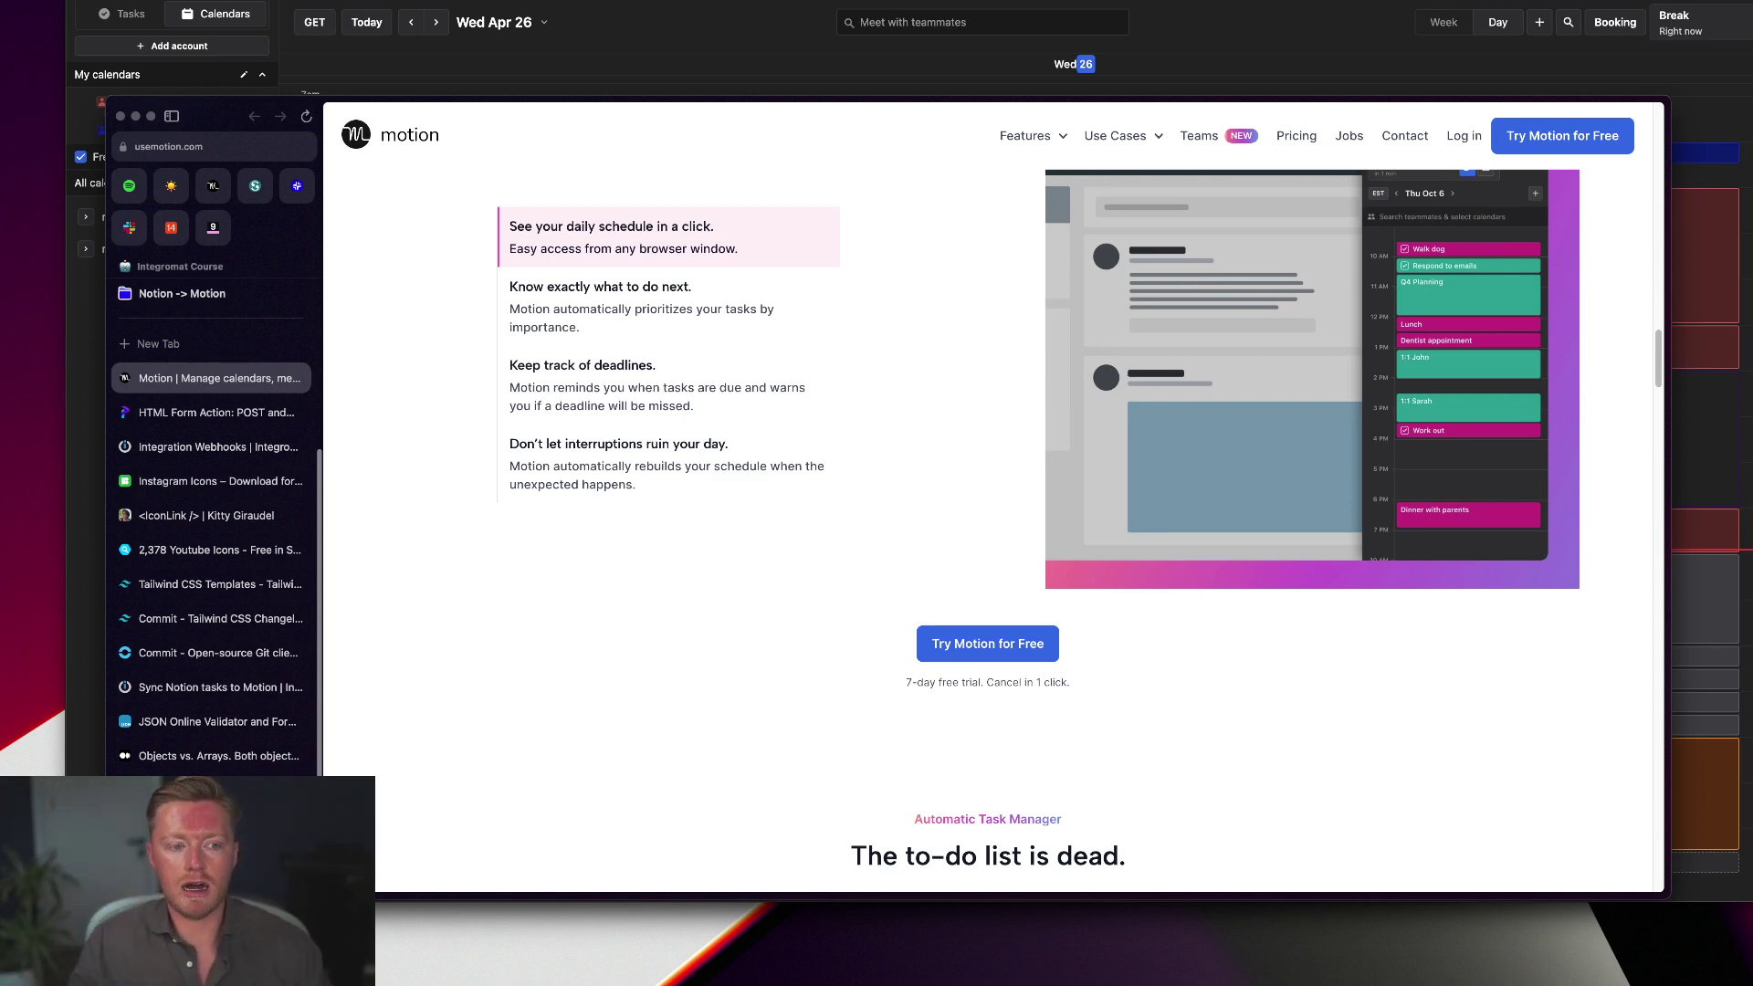
click(738, 62)
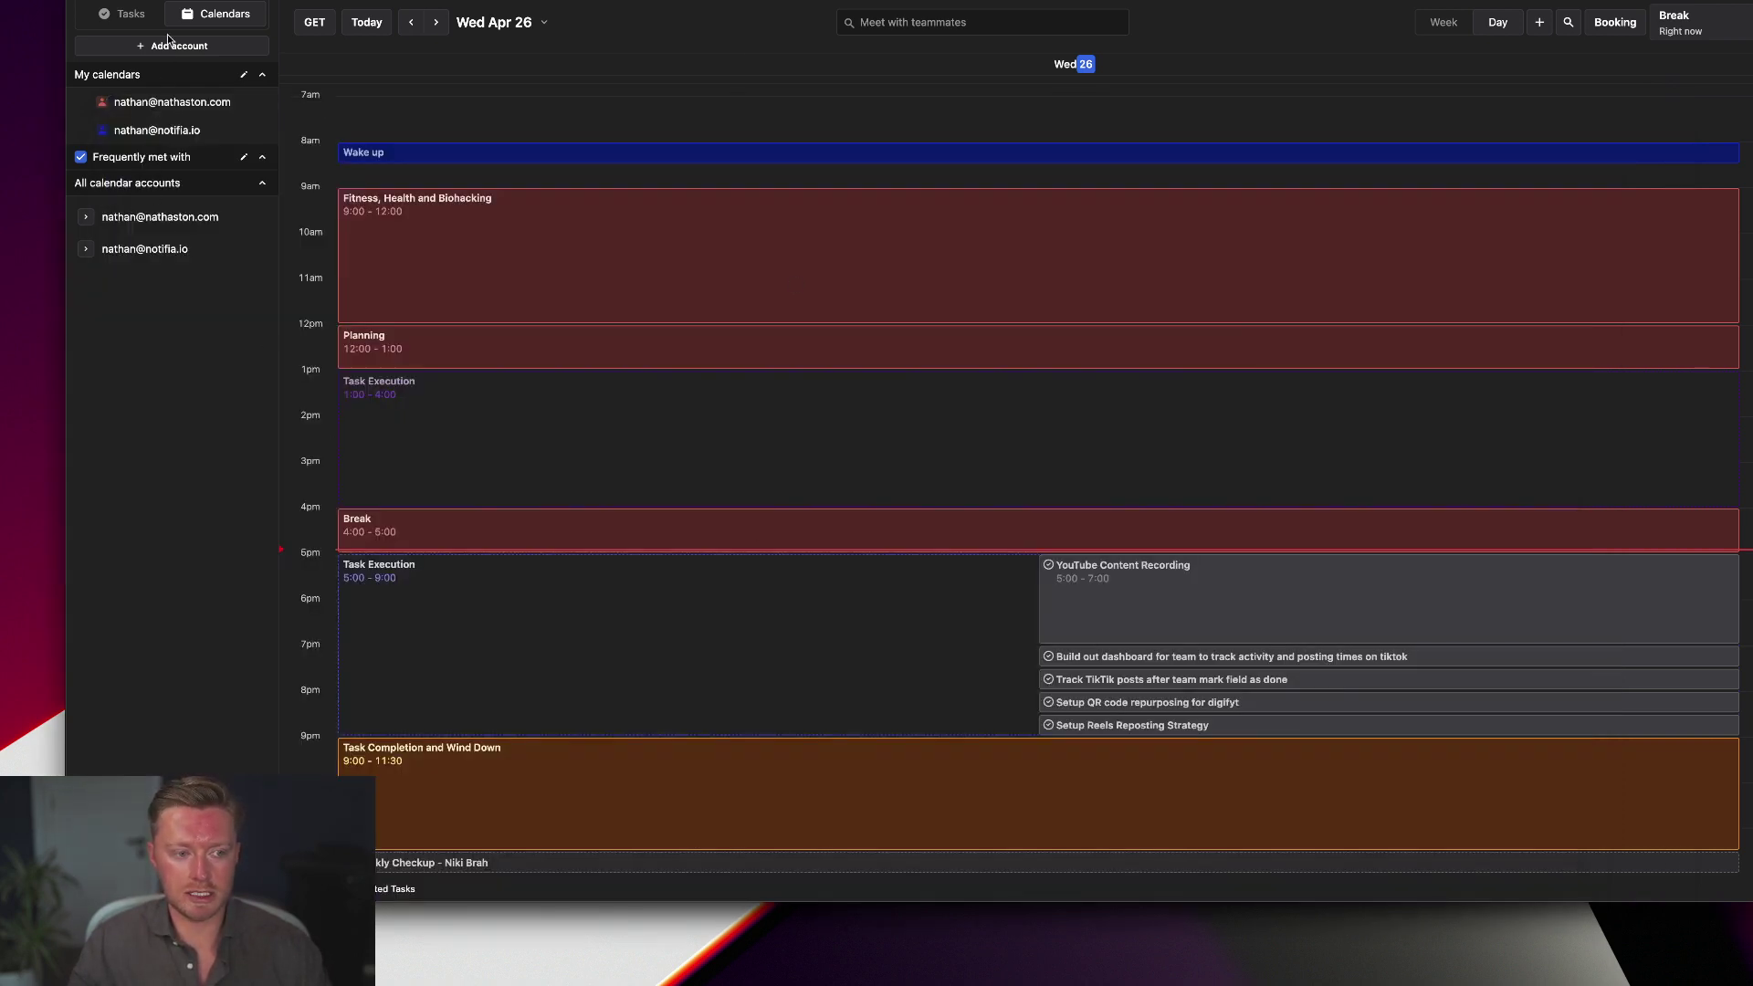
- Open a new task, try Recurring then keep One-Time, and leave duration at 30 min
key(alt+space)
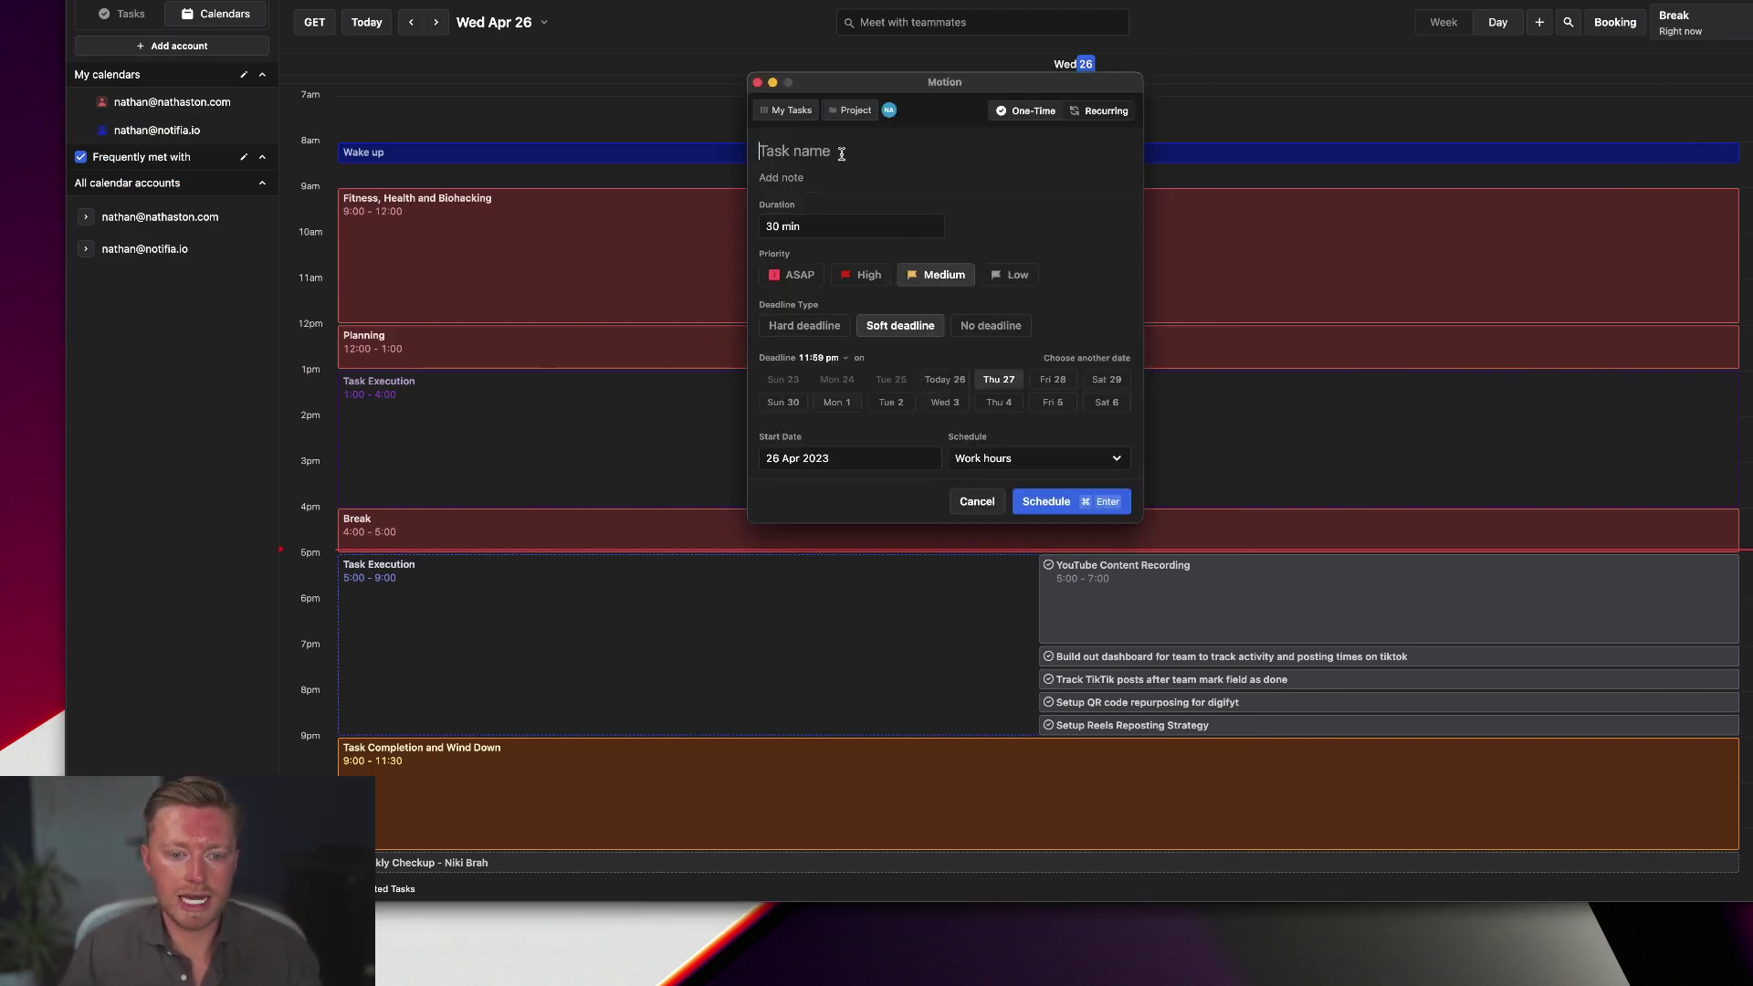
click(1104, 110)
click(999, 115)
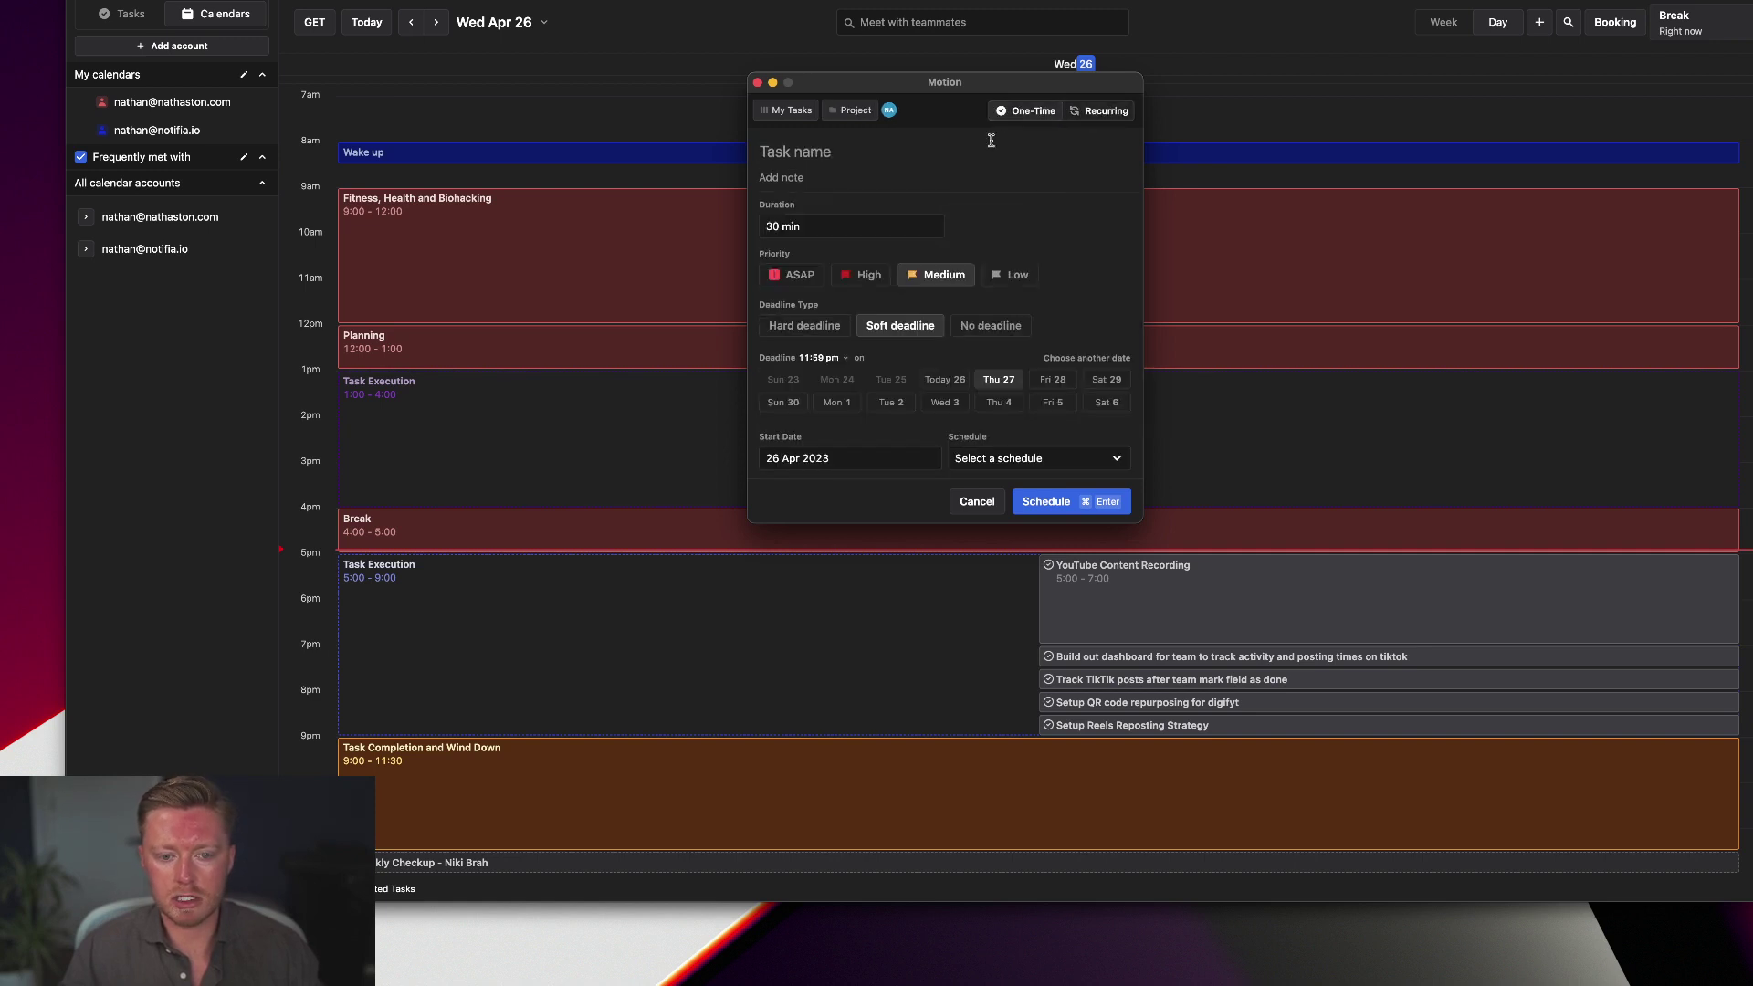
click(827, 230)
scroll(822, 363, down, 2)
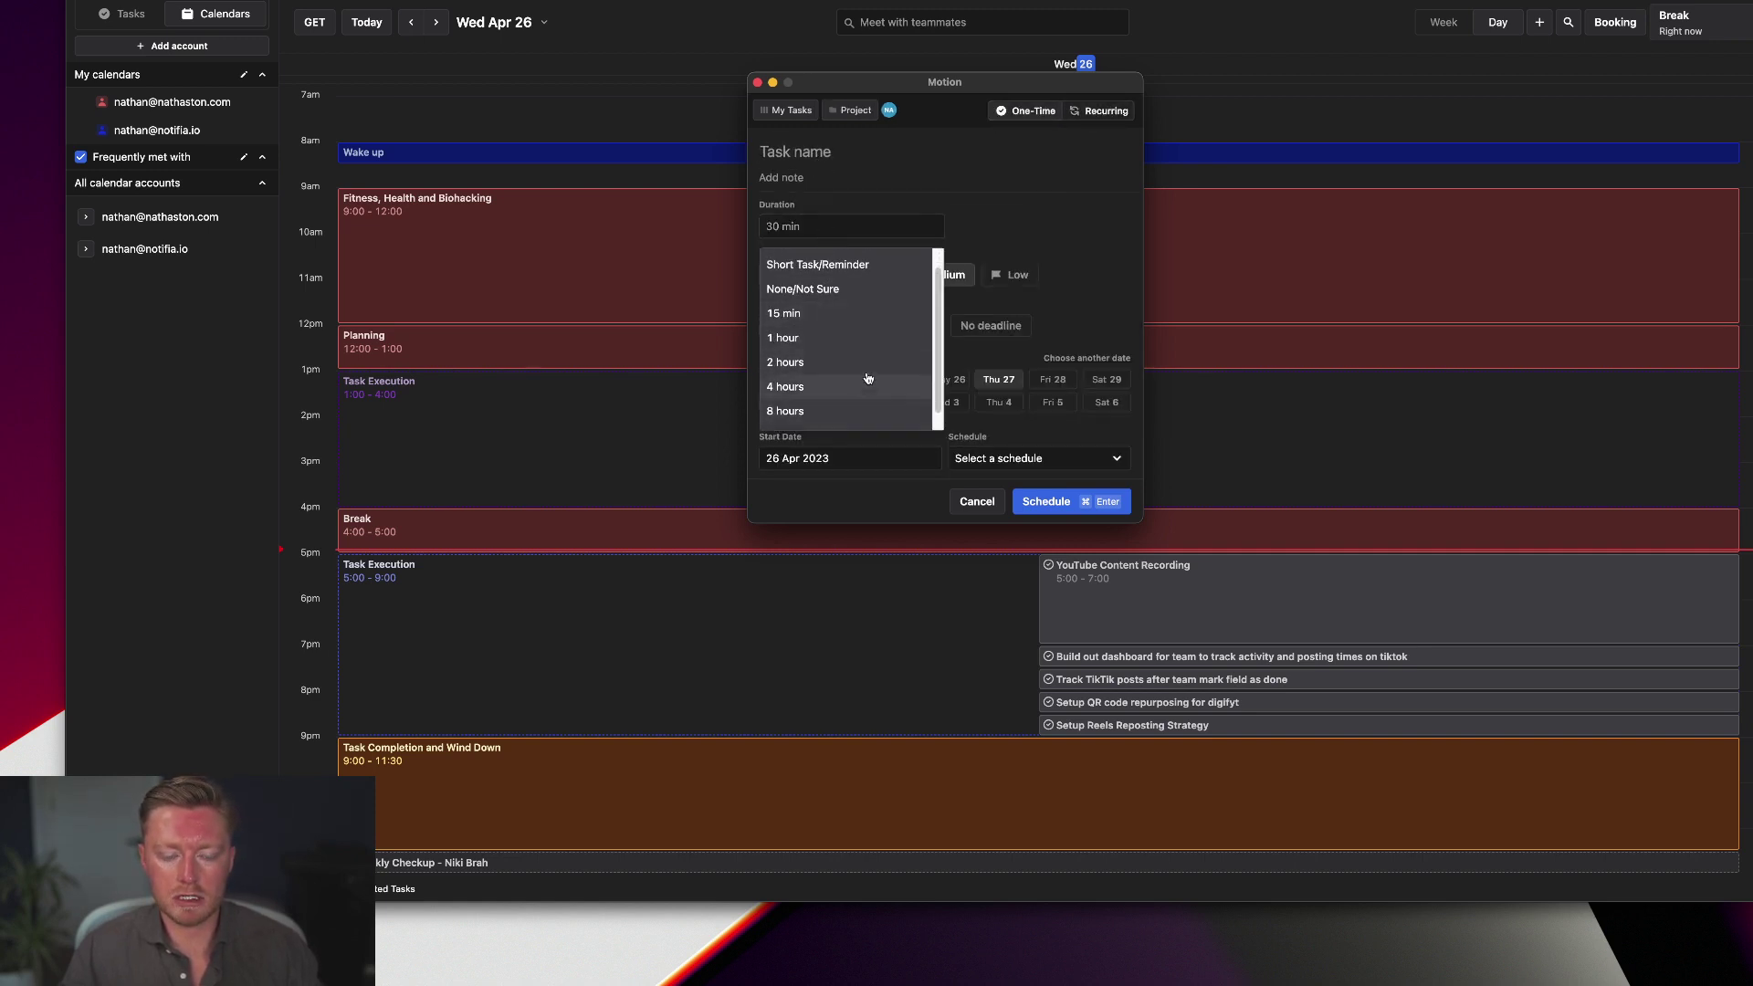
scroll(867, 377, up, 2)
click(1082, 226)
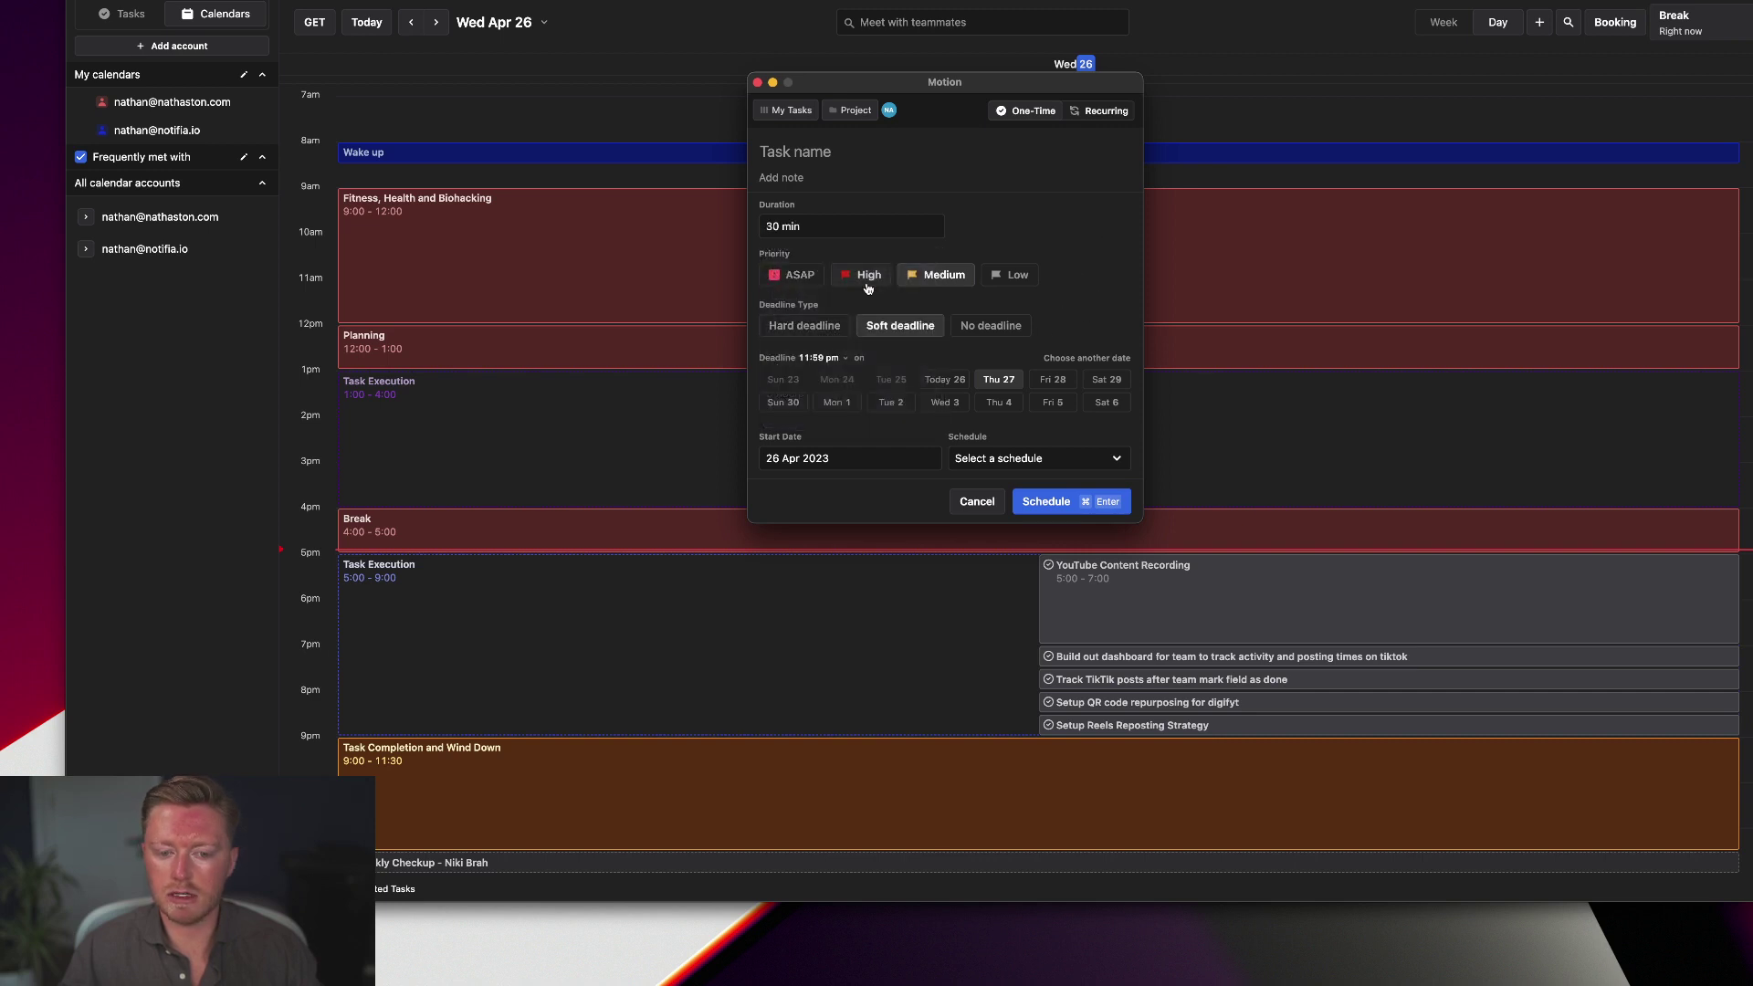
- Set the task priority to ASAP and review the 15 min chunk-duration options
click(815, 281)
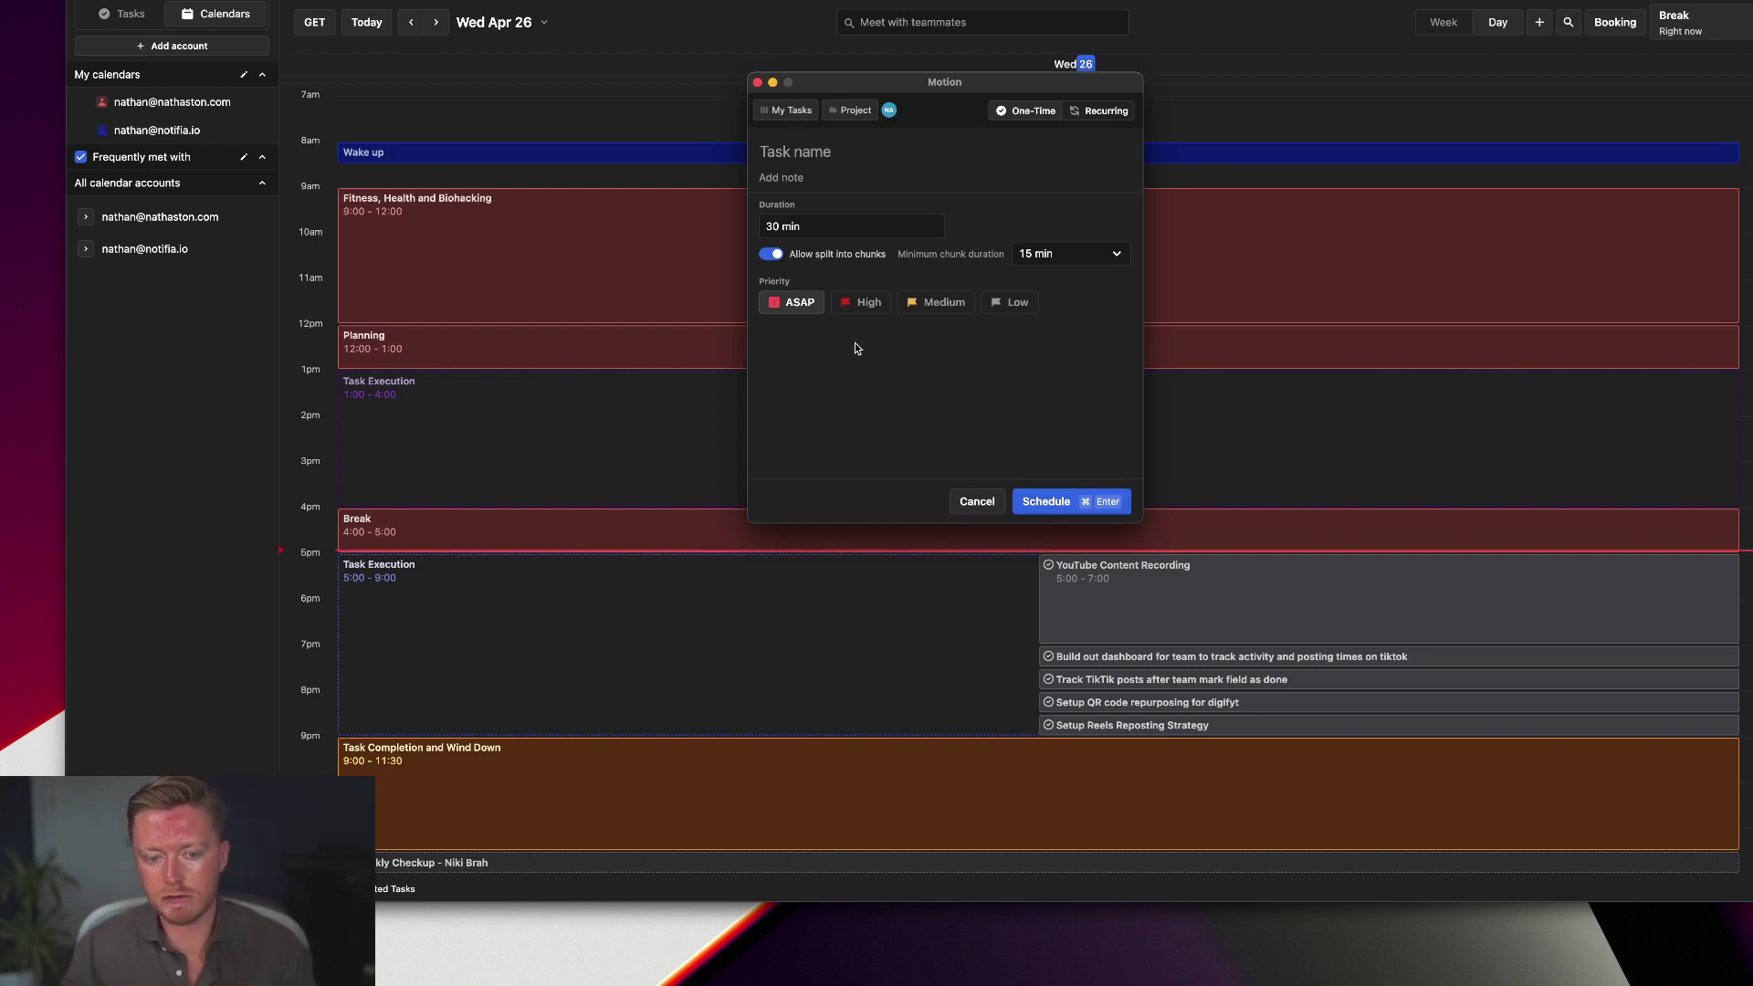
click(1064, 254)
click(1076, 252)
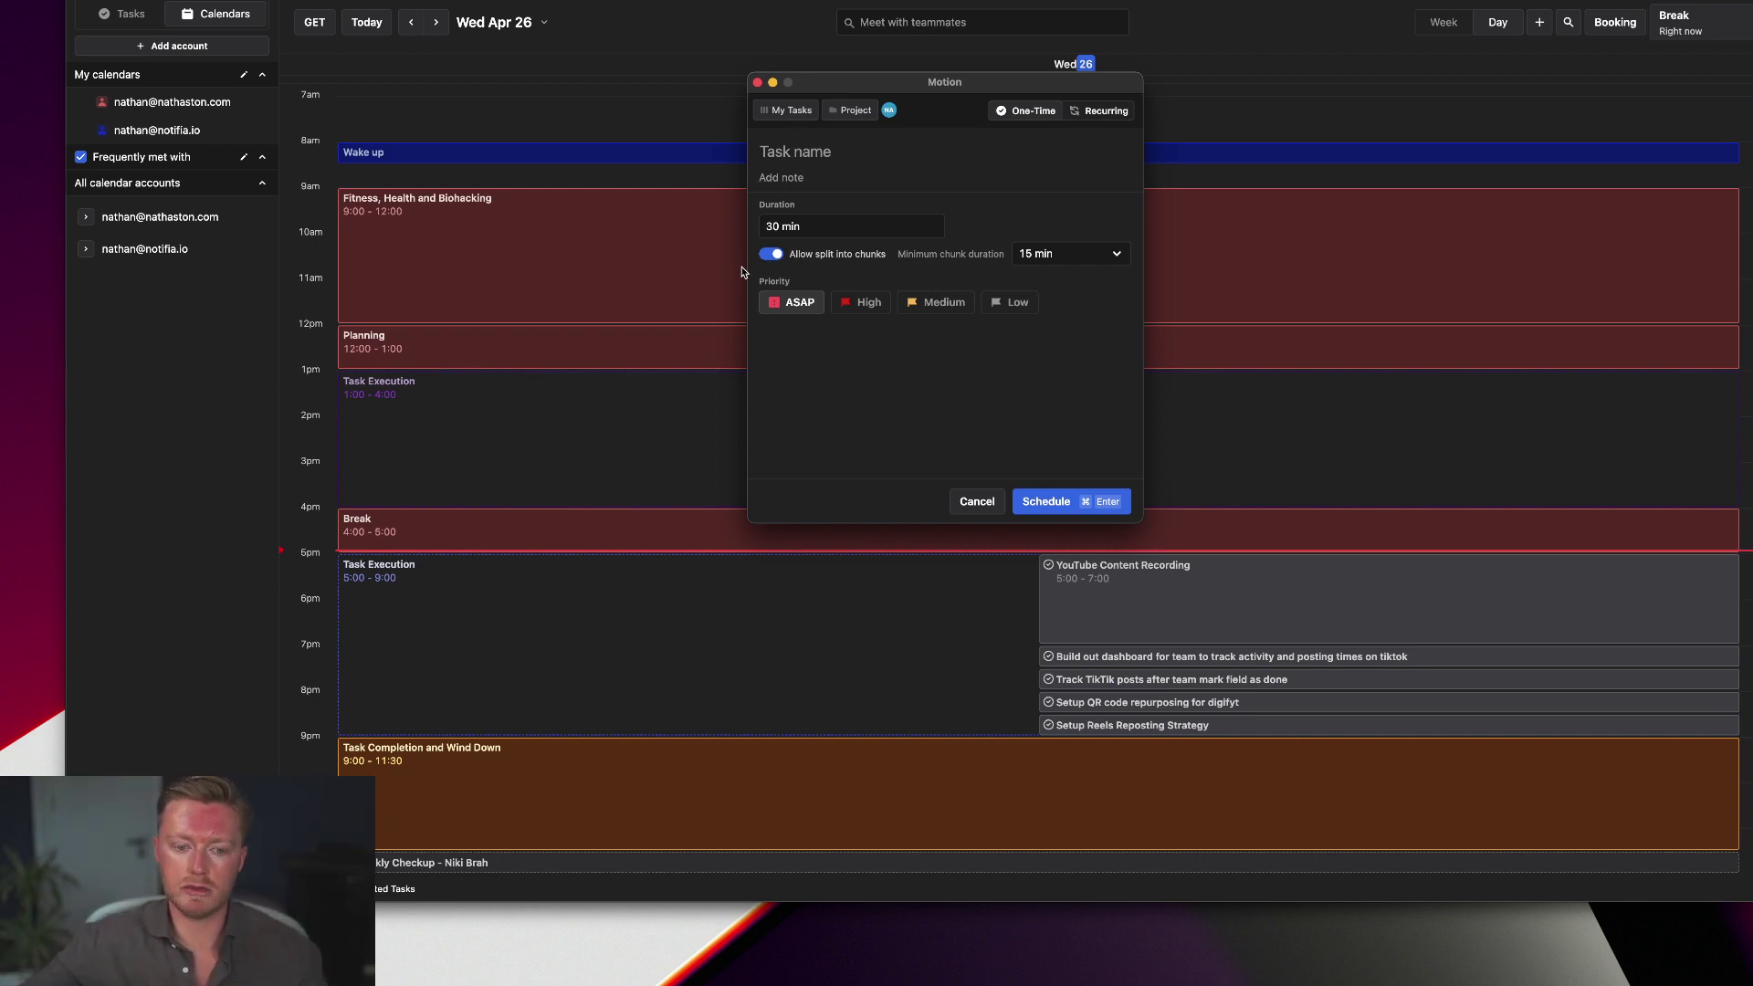
- Switch the draft task's priority to High, then cancel it
click(863, 302)
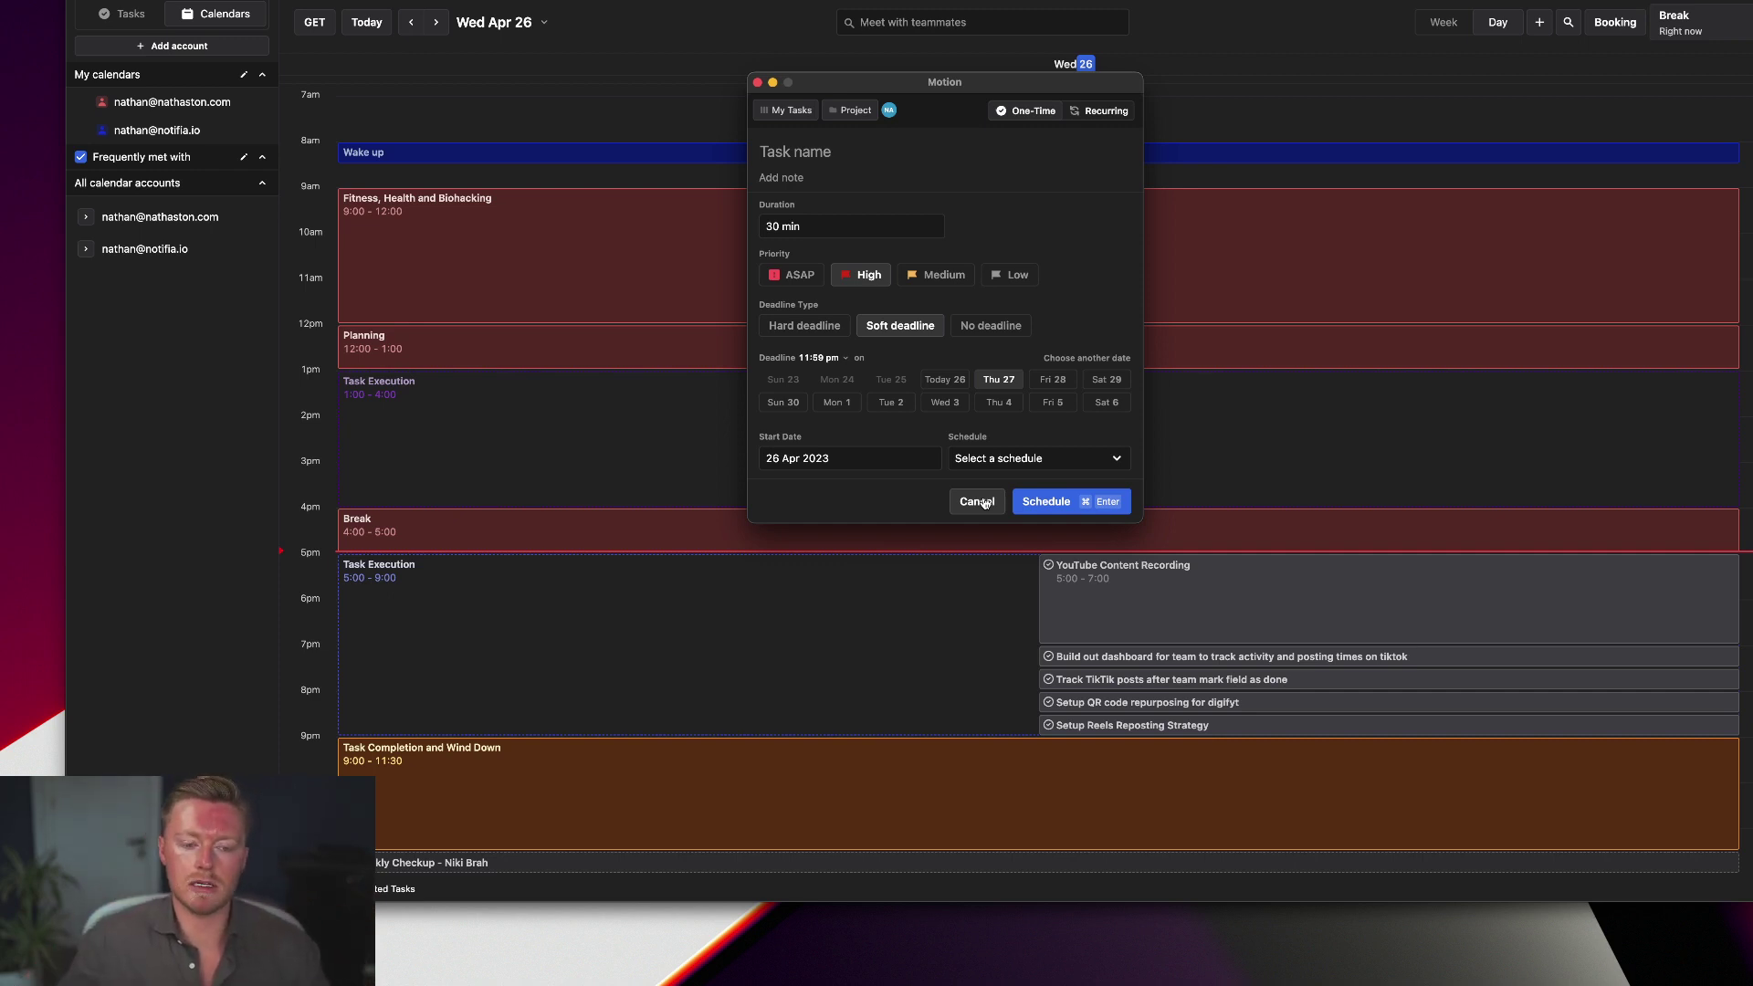
click(979, 501)
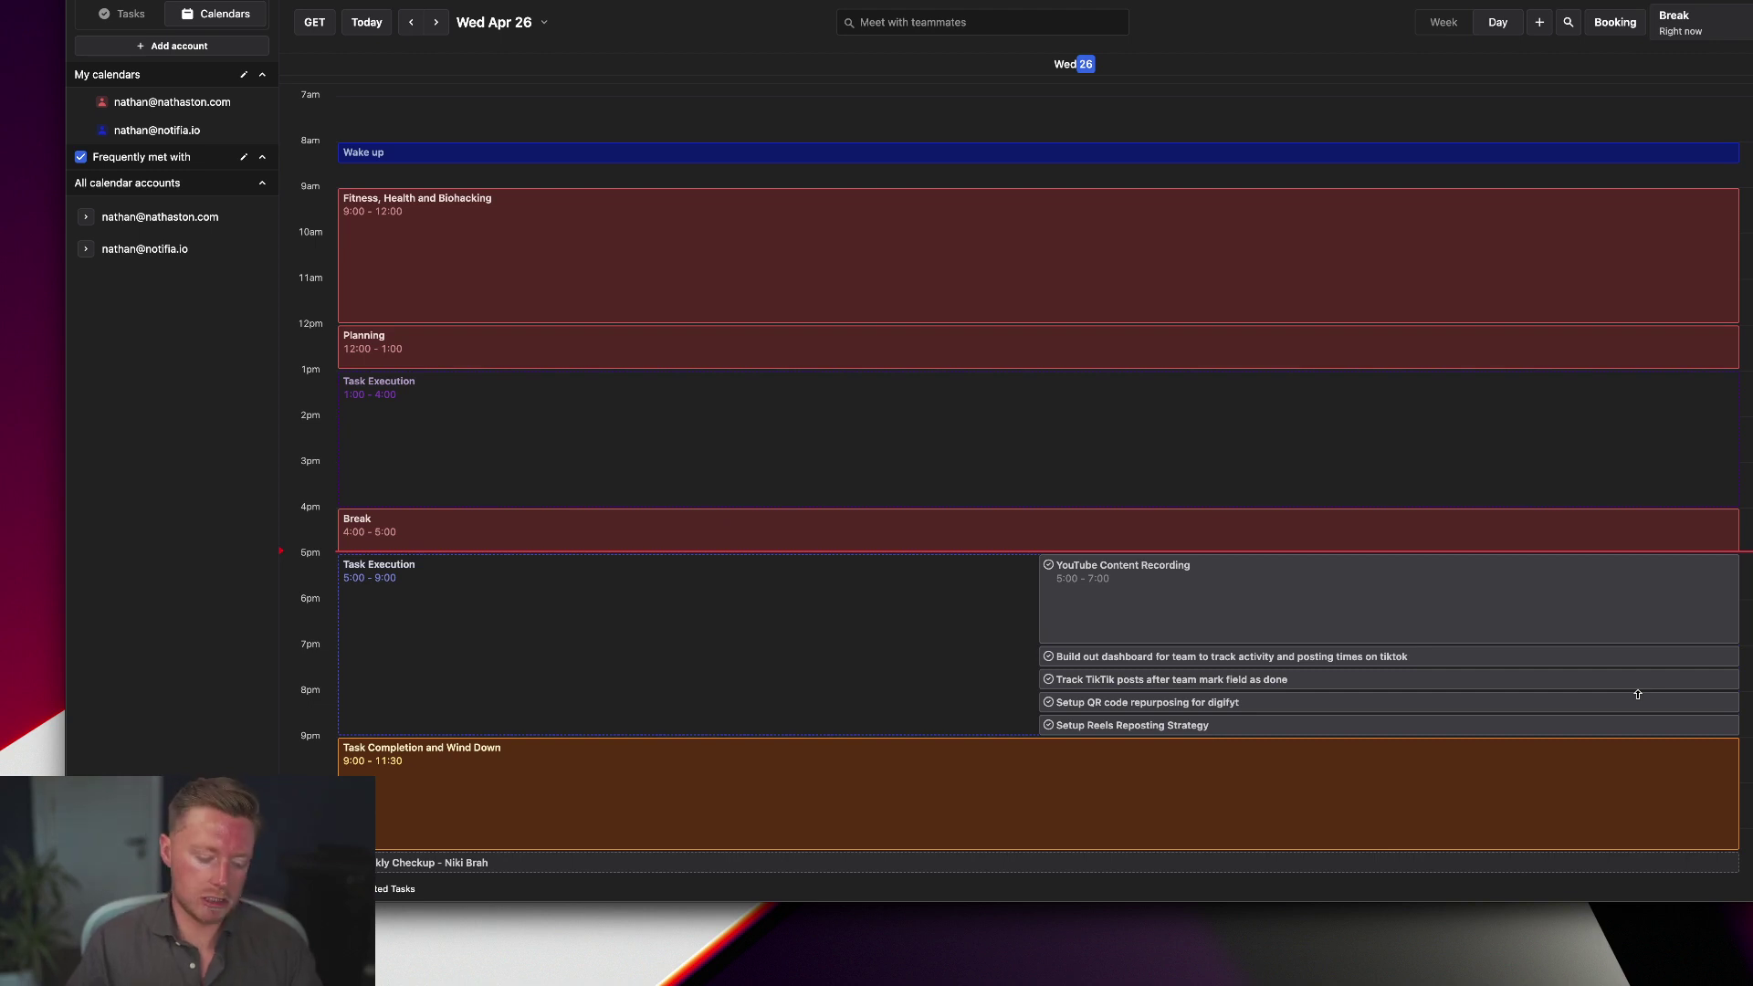
- Open a new task and cycle its priority through ASAP and High to Low
key(alt+space)
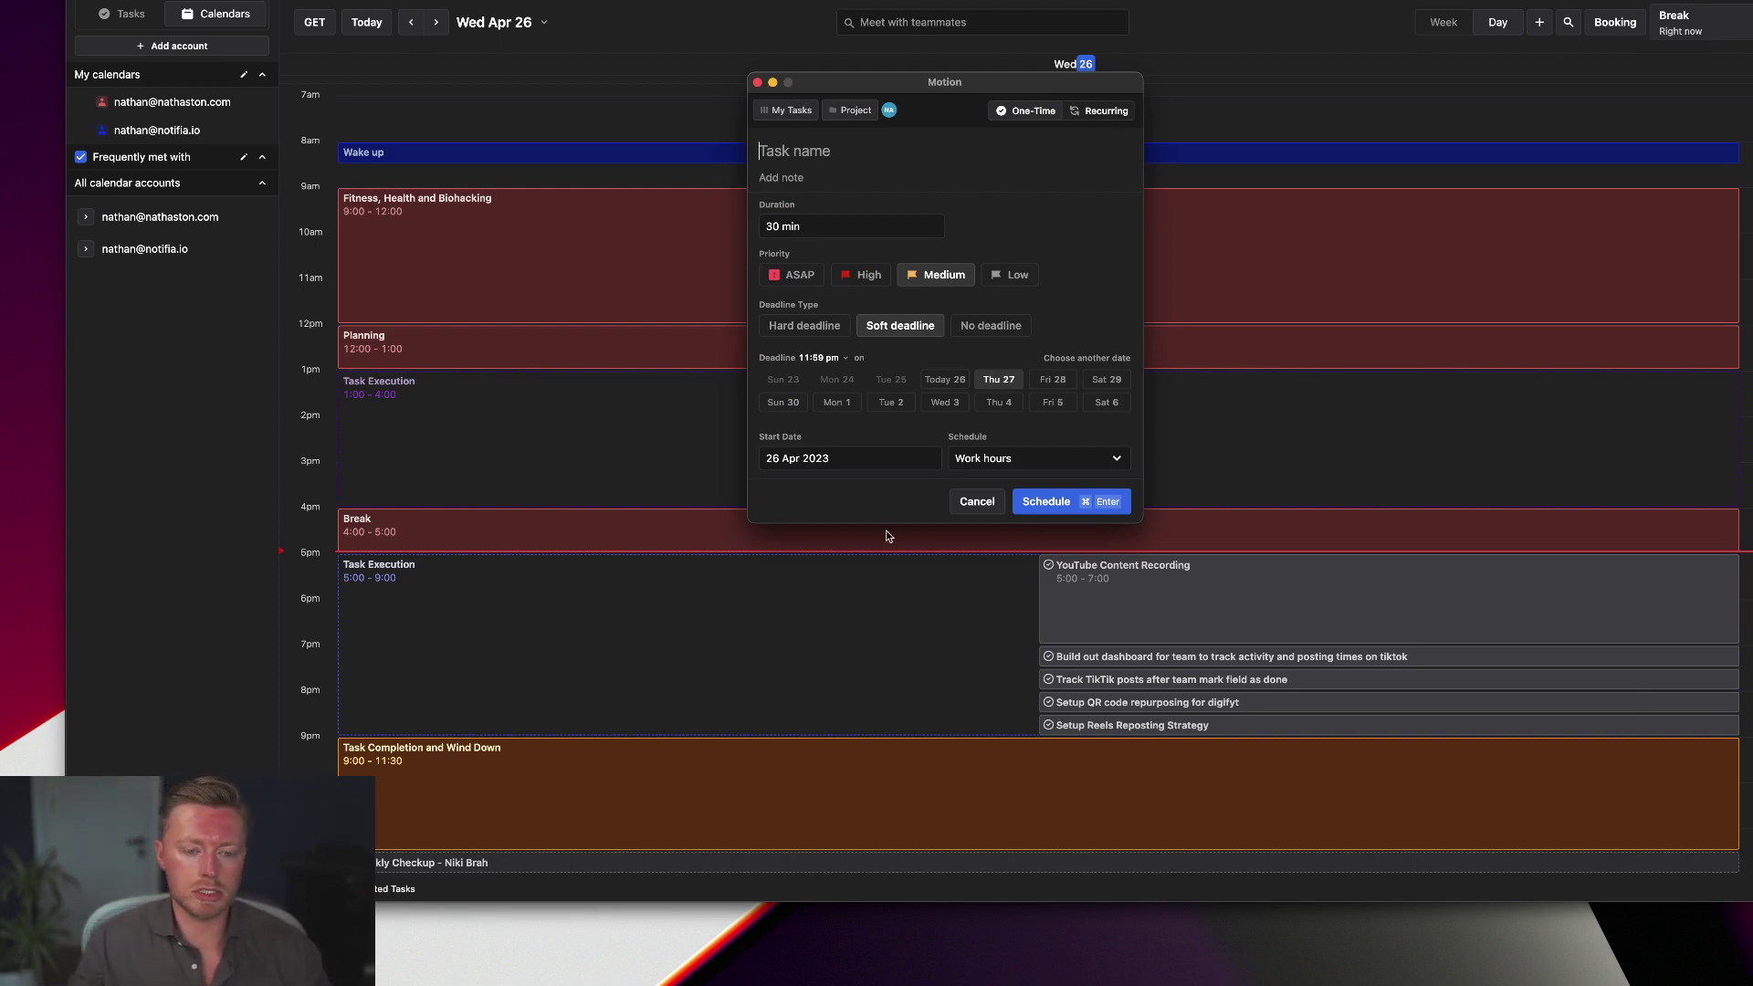
click(807, 286)
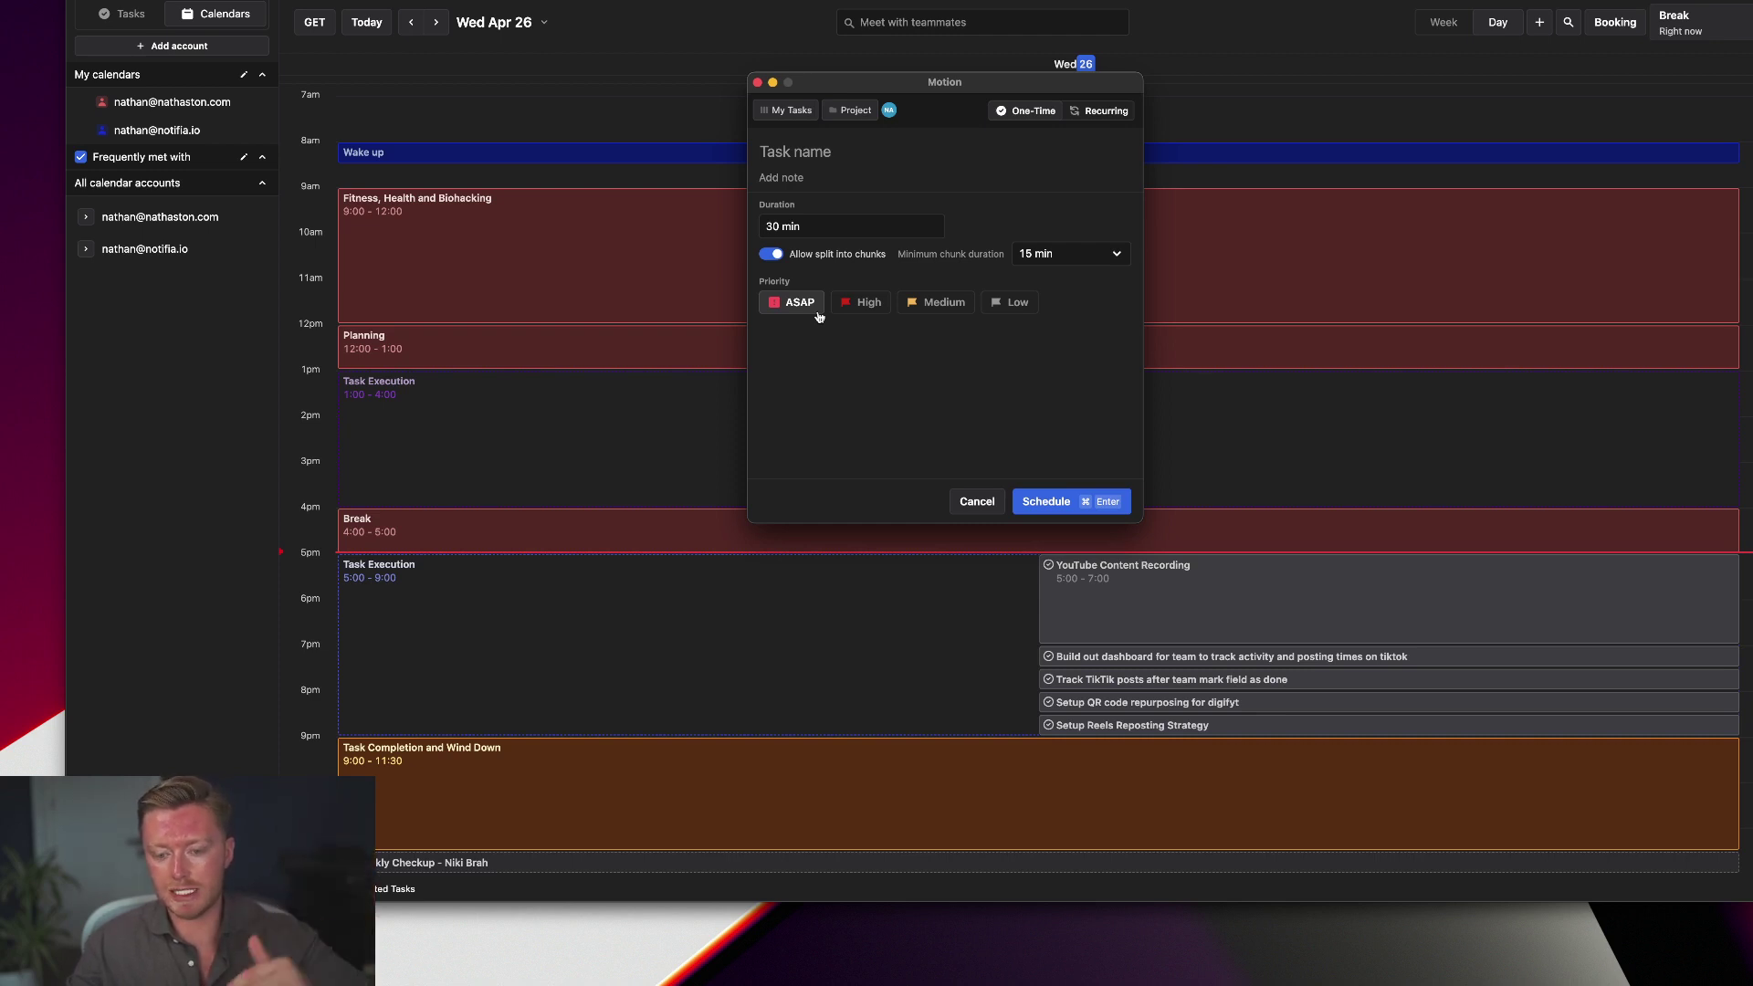
click(867, 305)
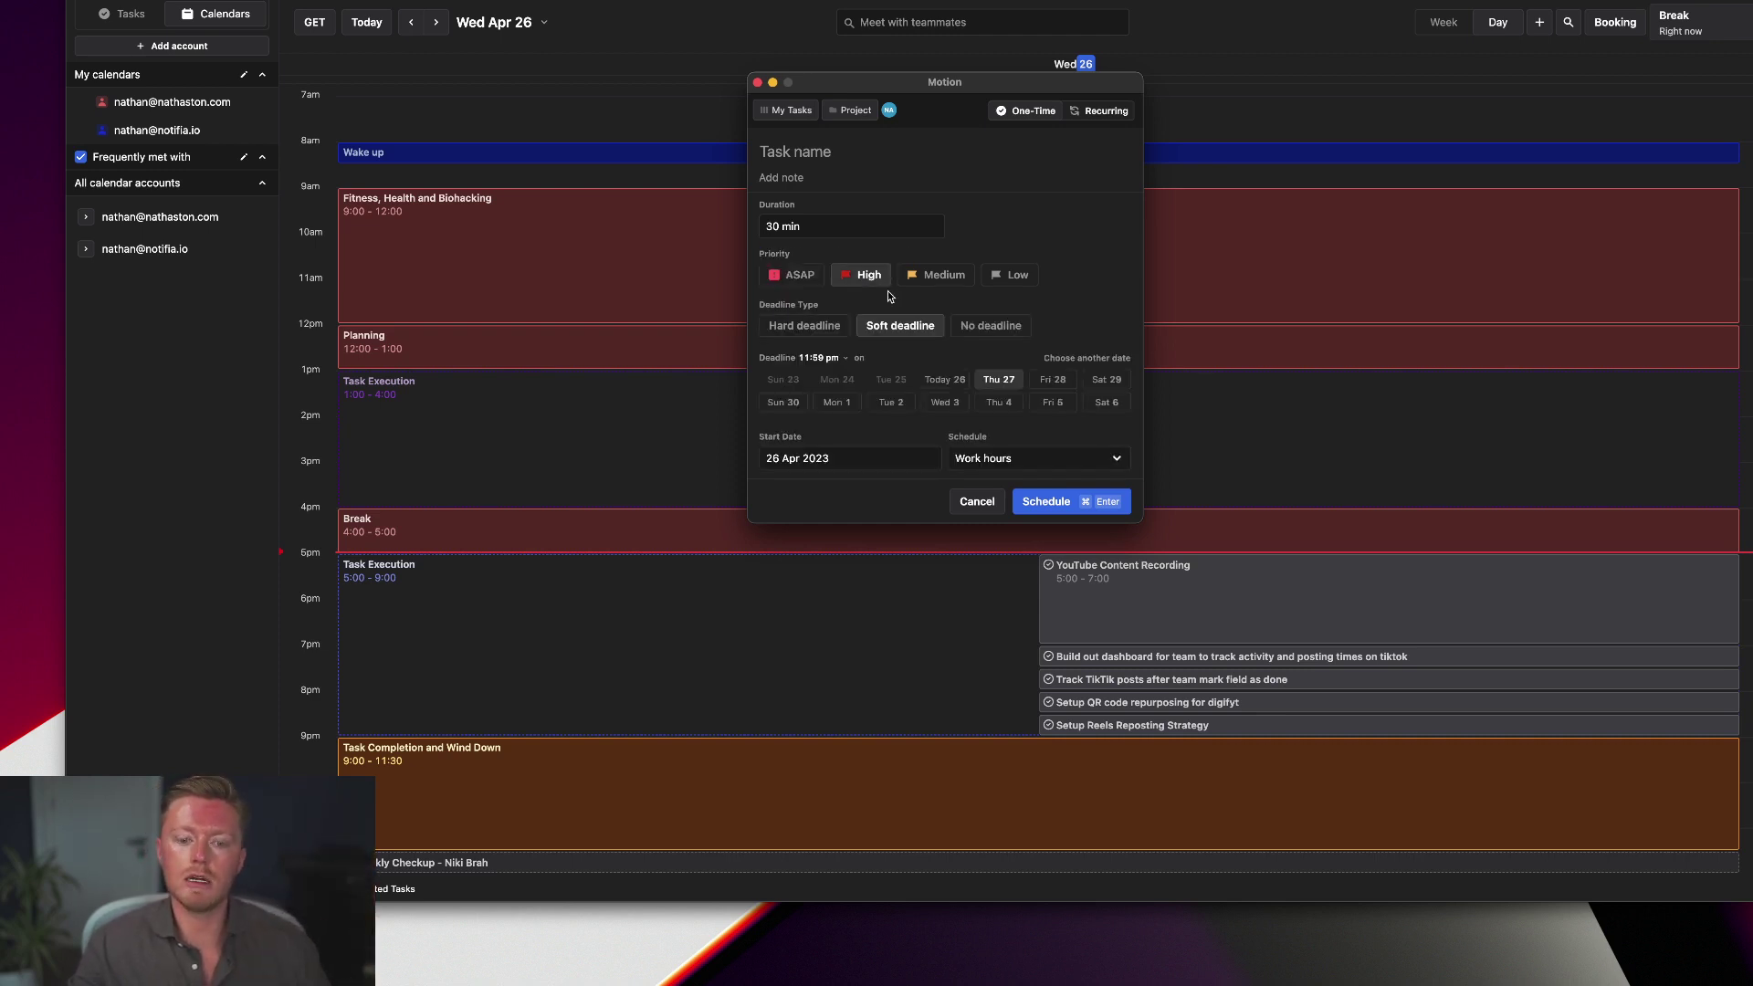
click(1013, 279)
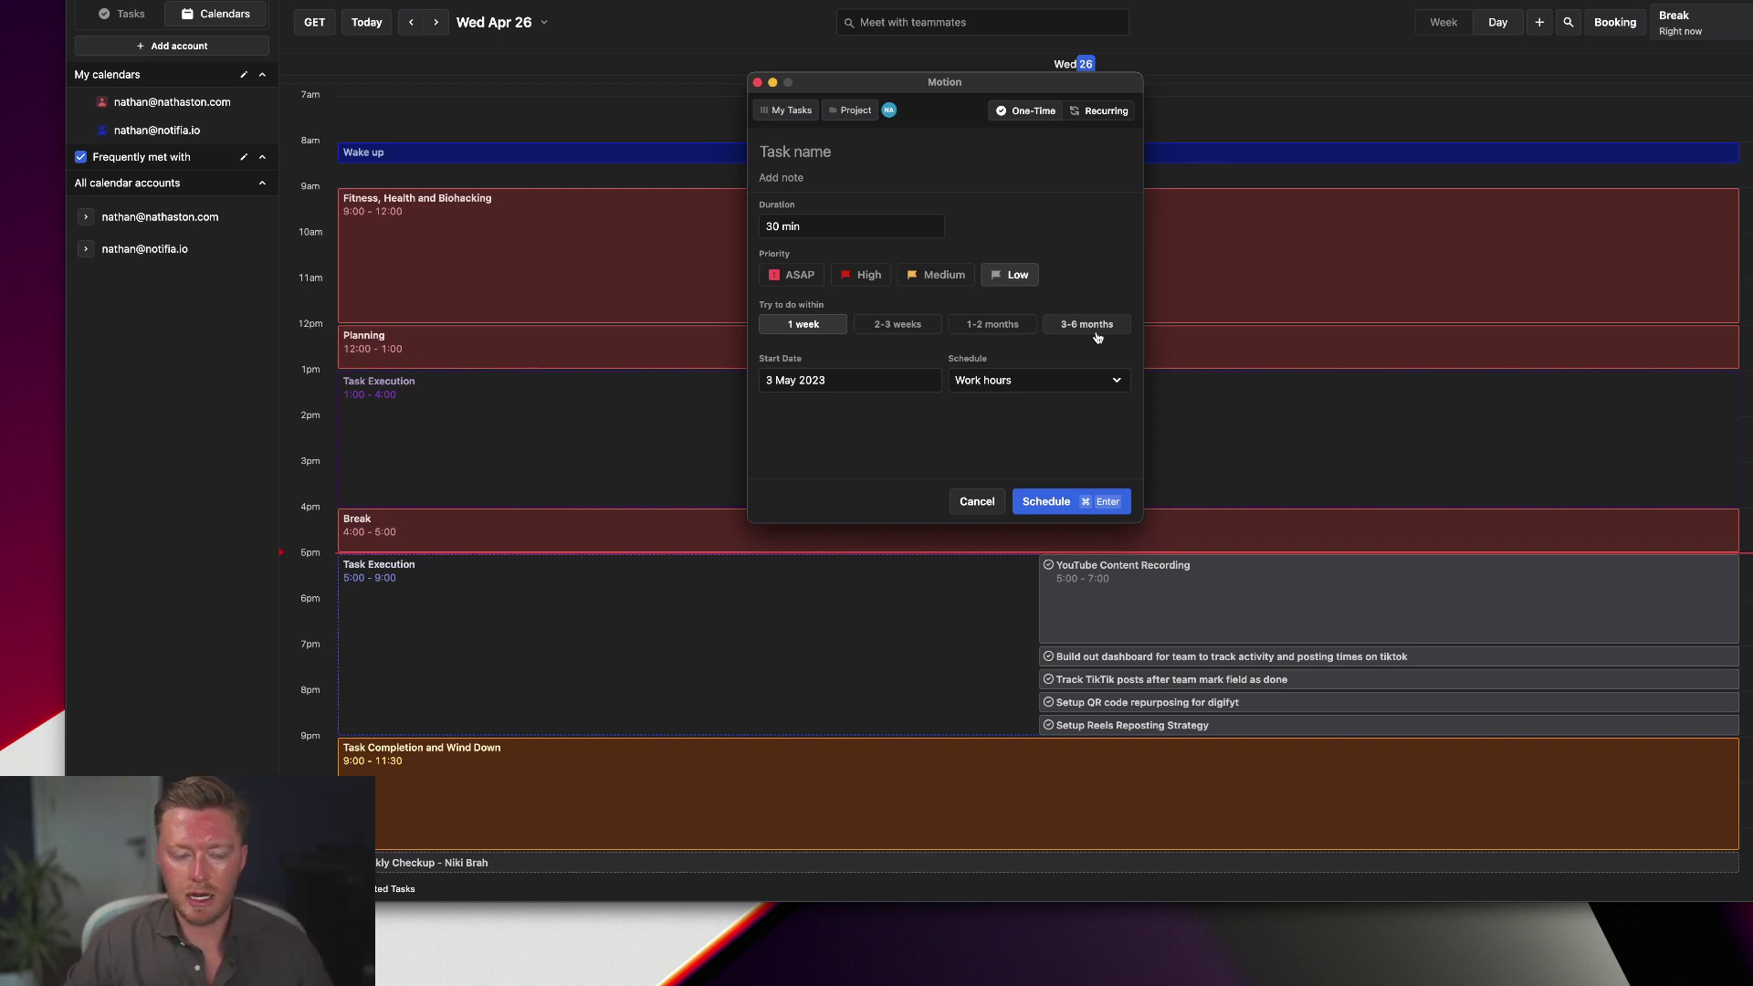
- Choose 3-6 months under Try to do within, then cancel the draft task
click(1096, 334)
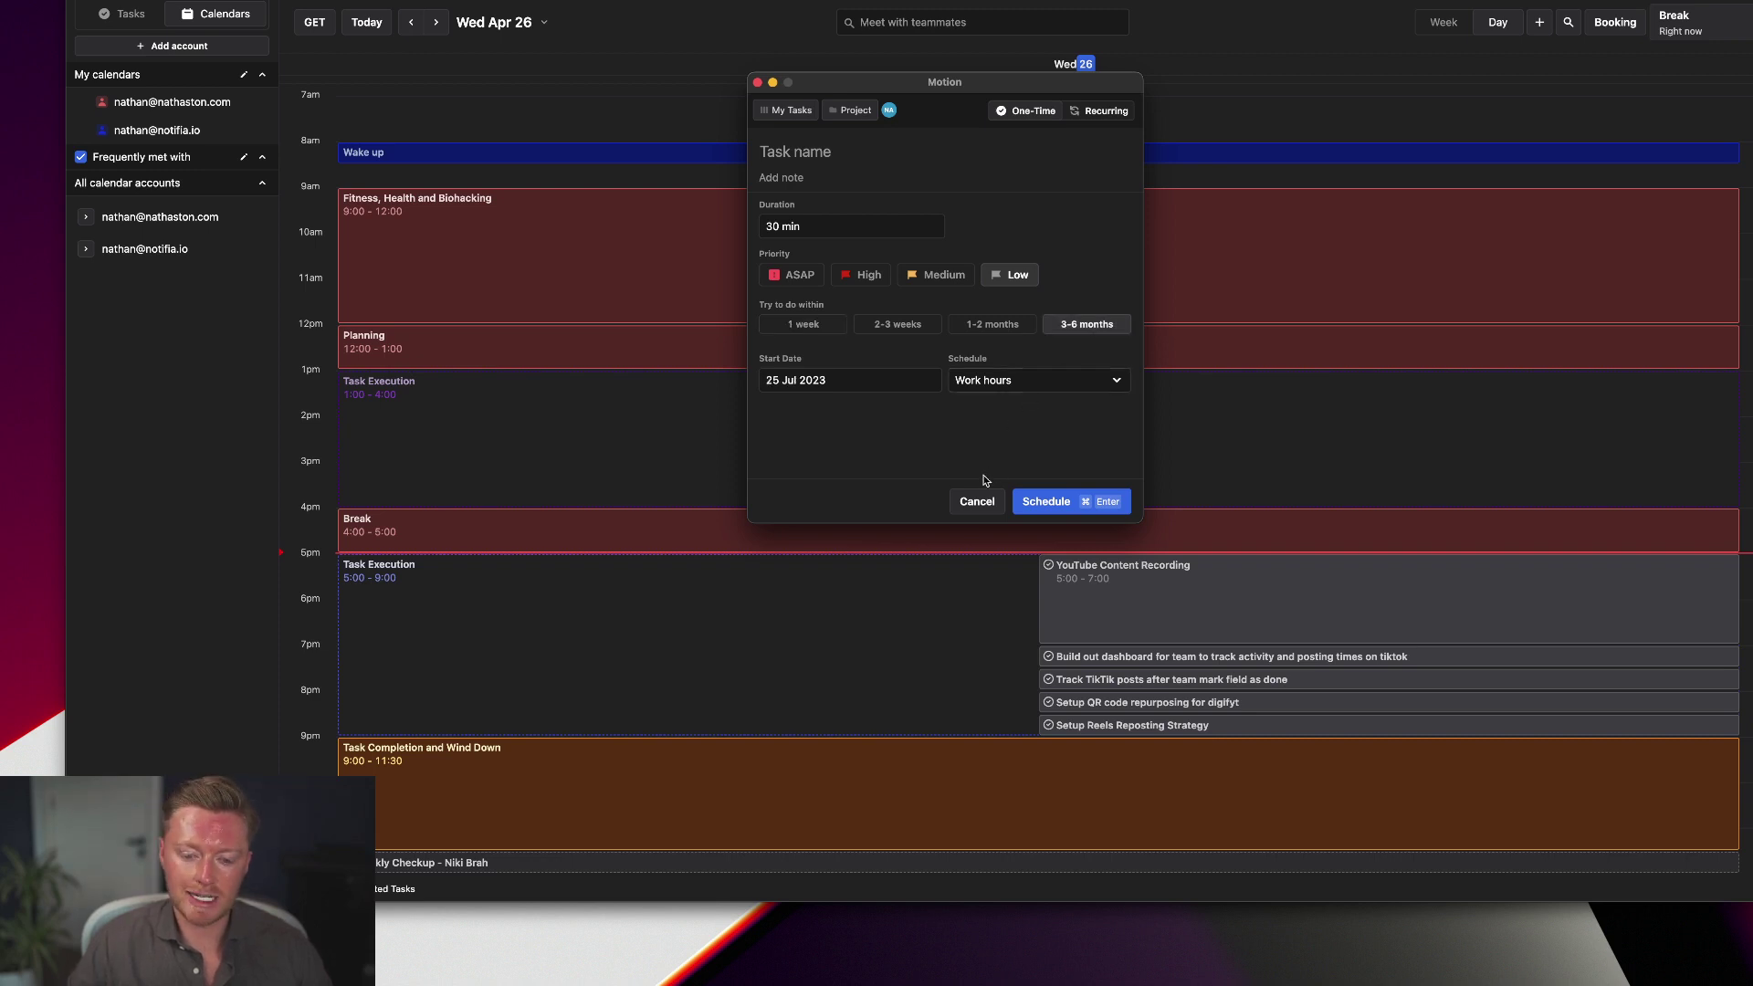
click(979, 500)
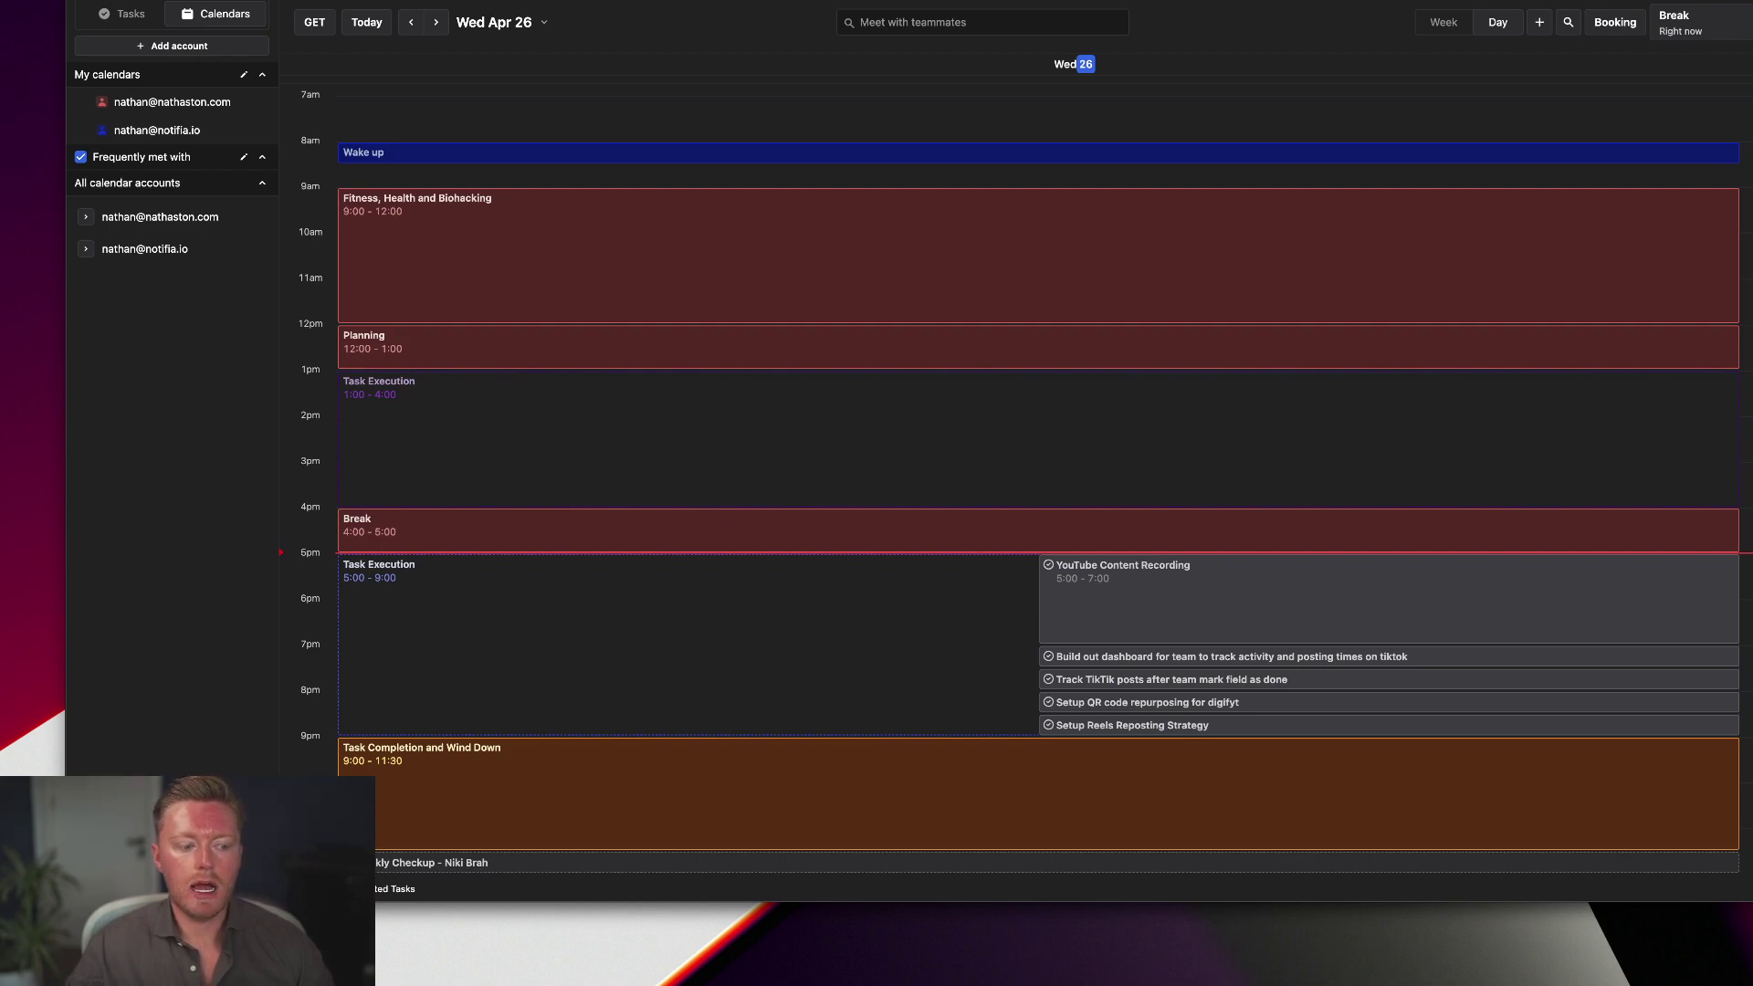
key(ctrl+super+k)
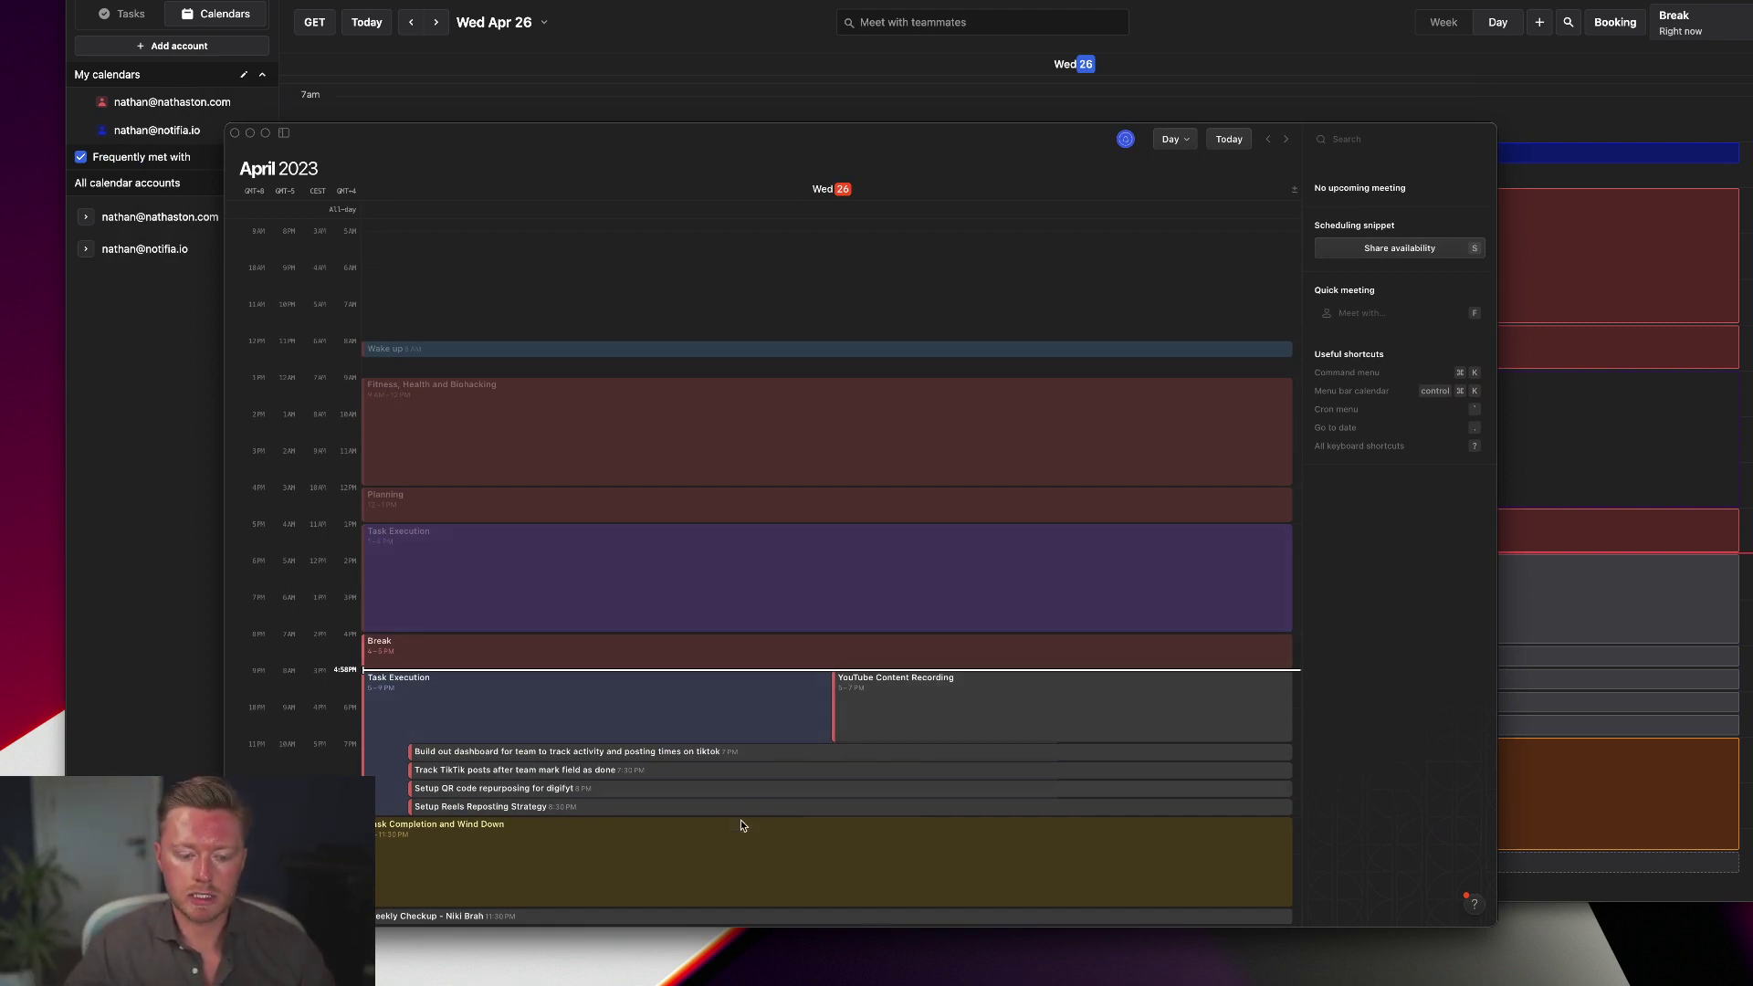
click(249, 132)
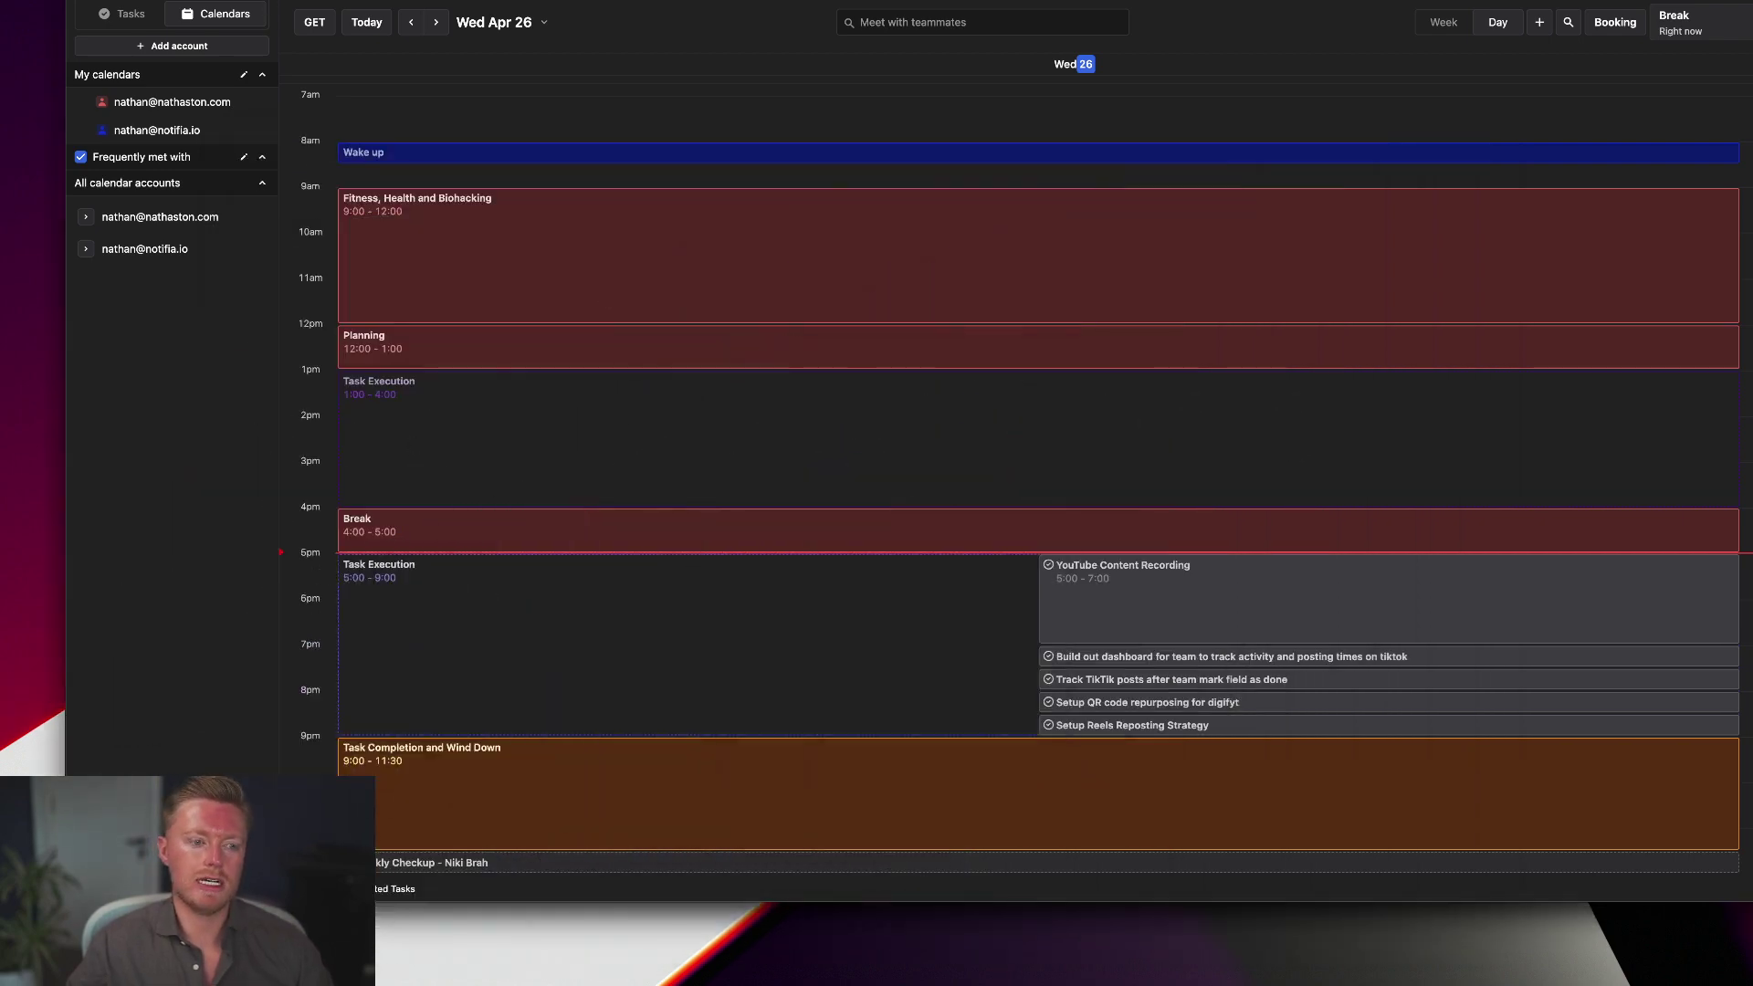
- Open My Tasks and collapse the 'Tasks without a project' and Digify Agency groups
click(128, 14)
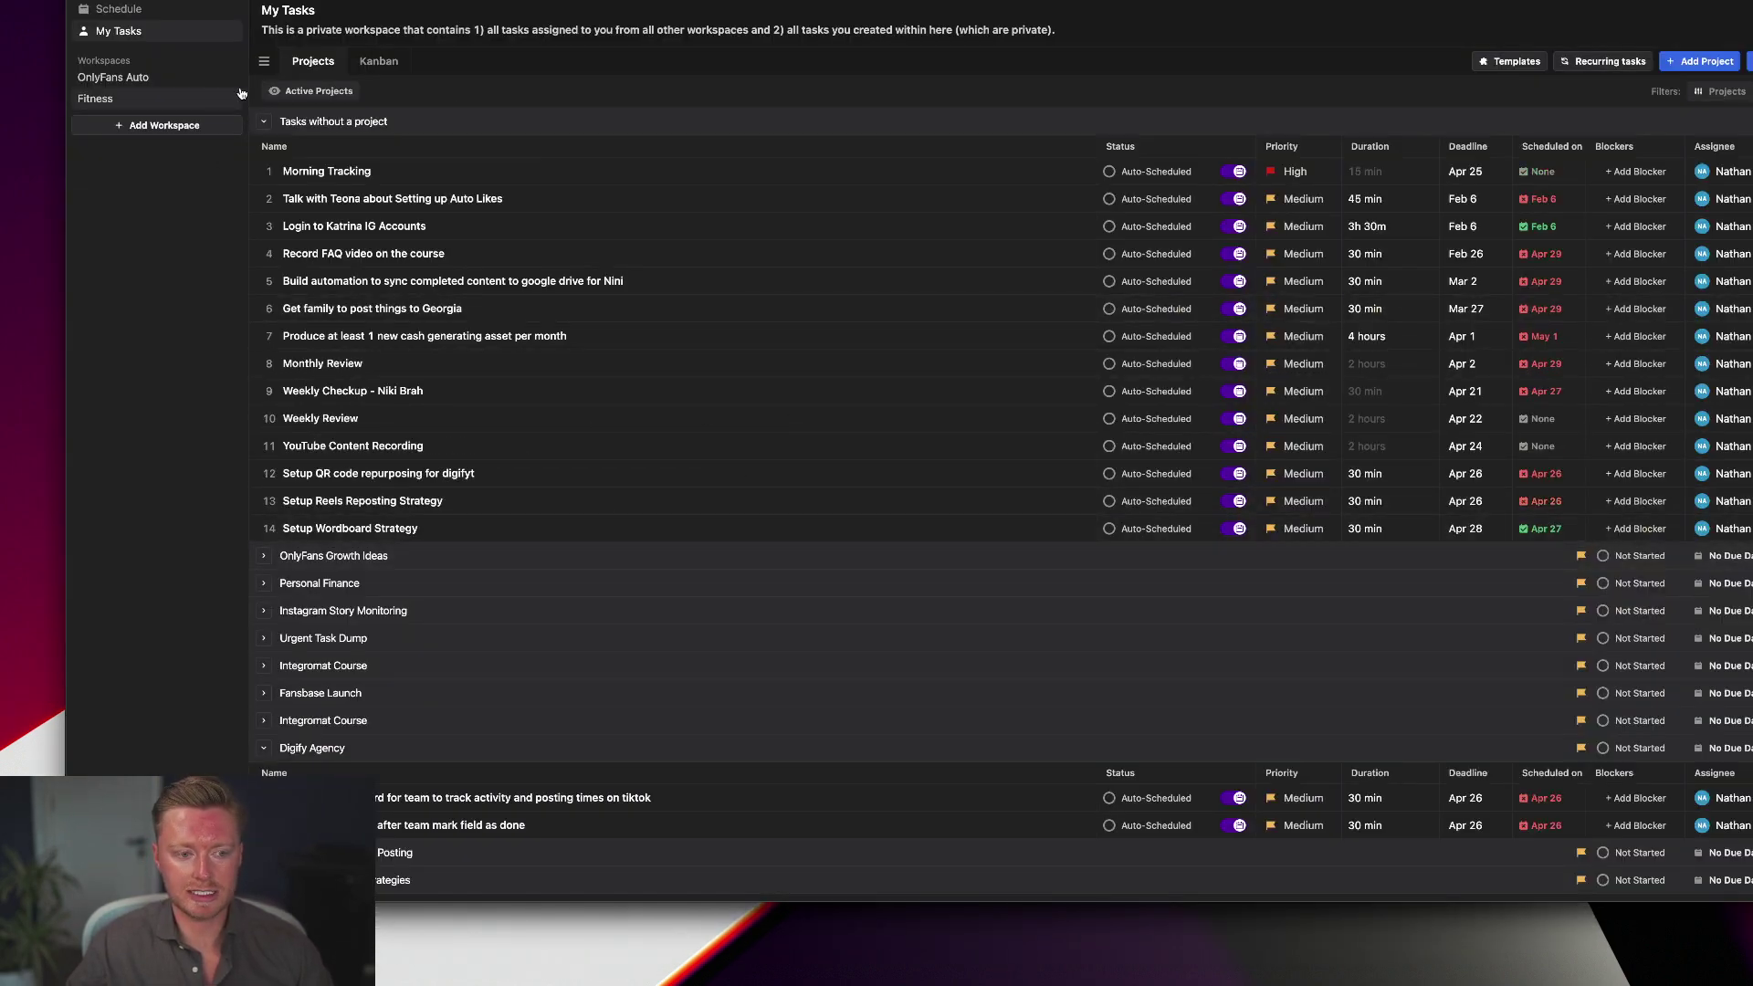
click(264, 122)
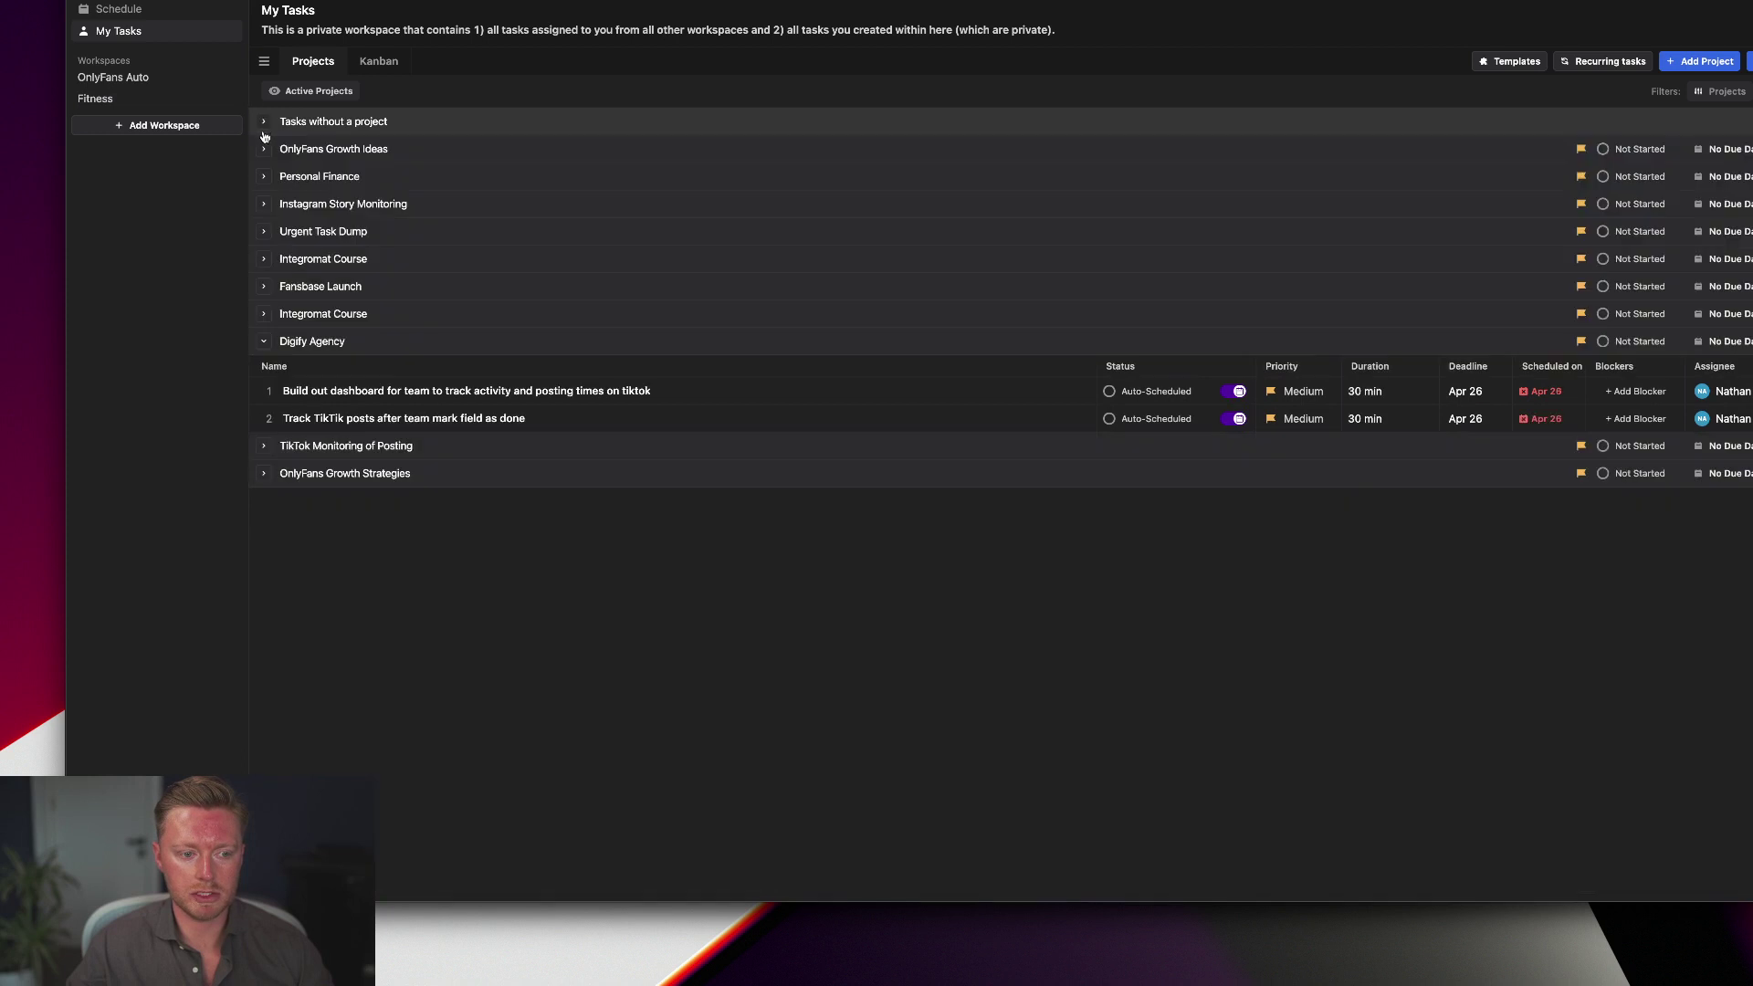
click(265, 340)
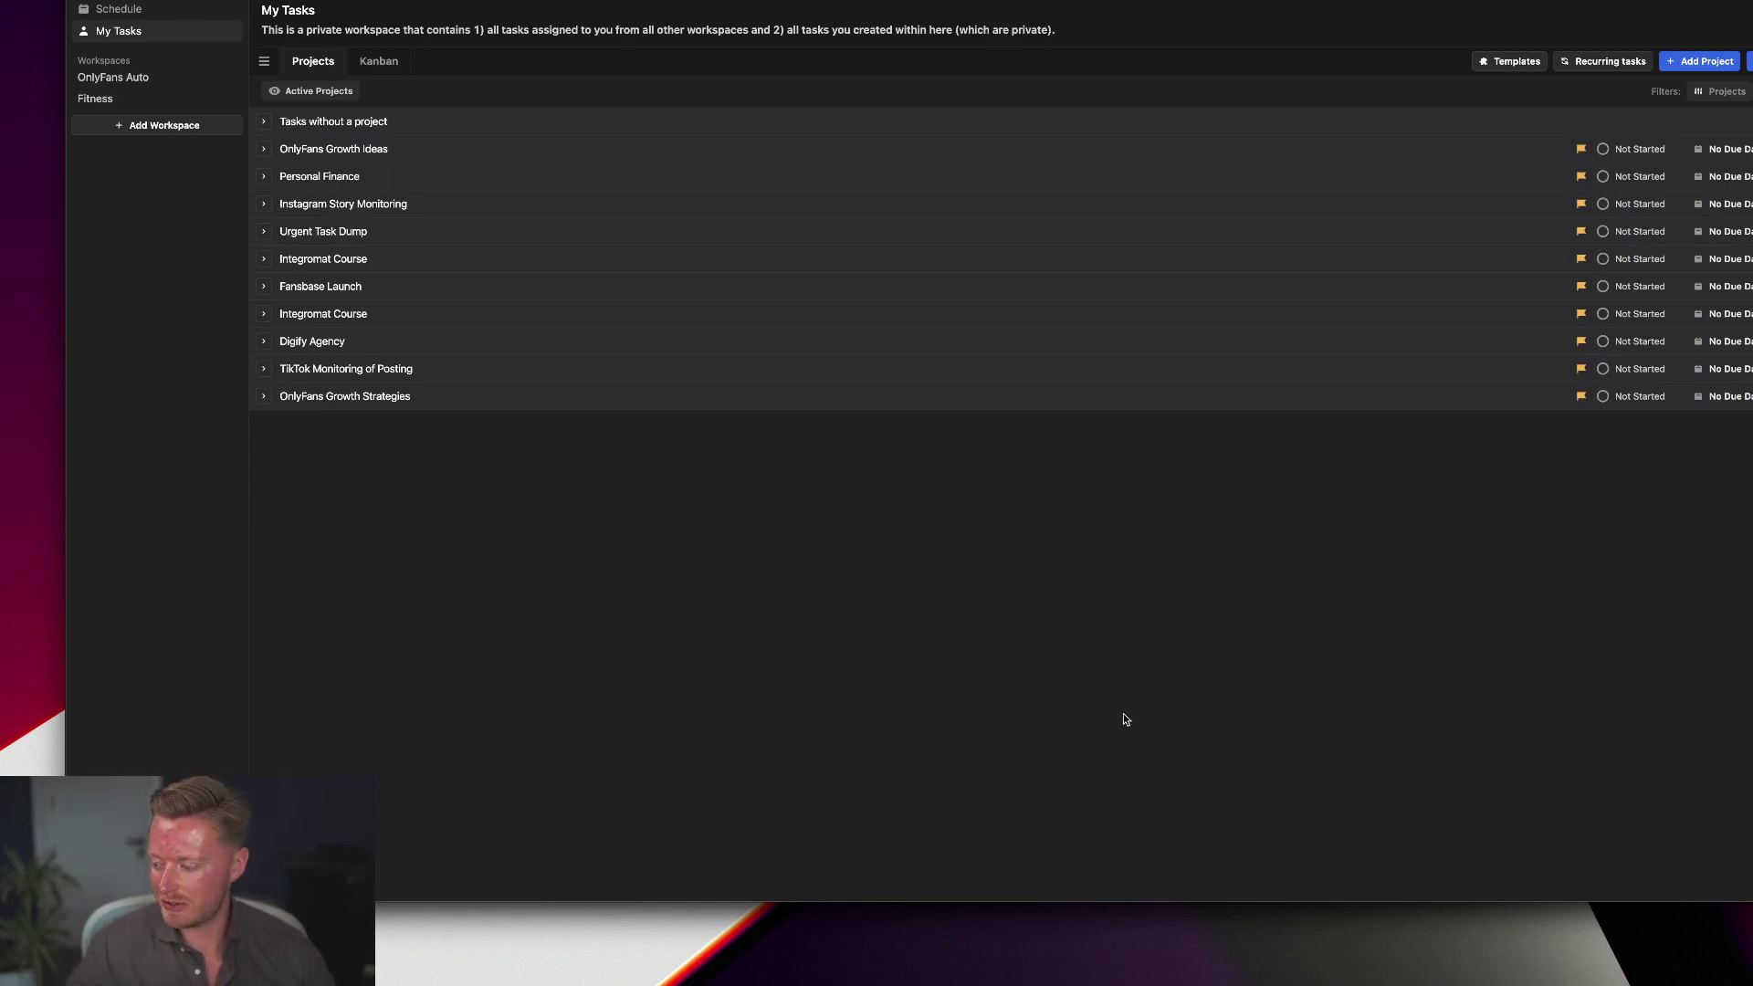
- Bring back the Wed Apr 26 day calendar in place of the My Tasks list
click(118, 9)
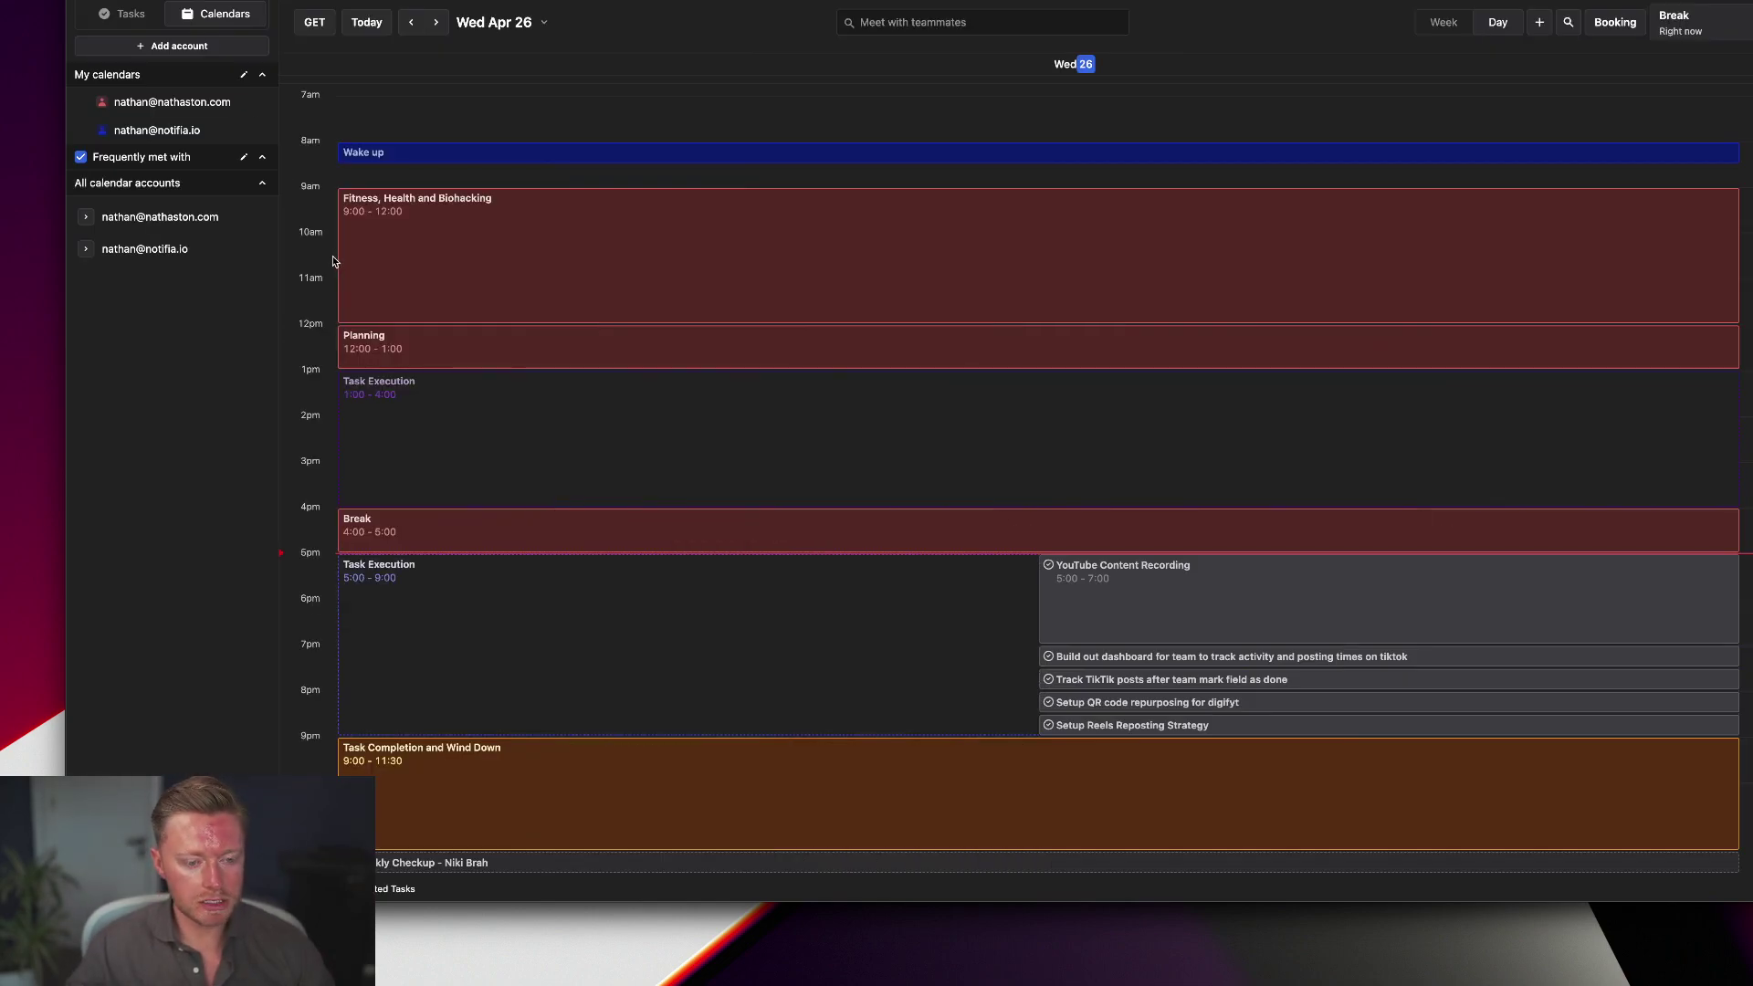